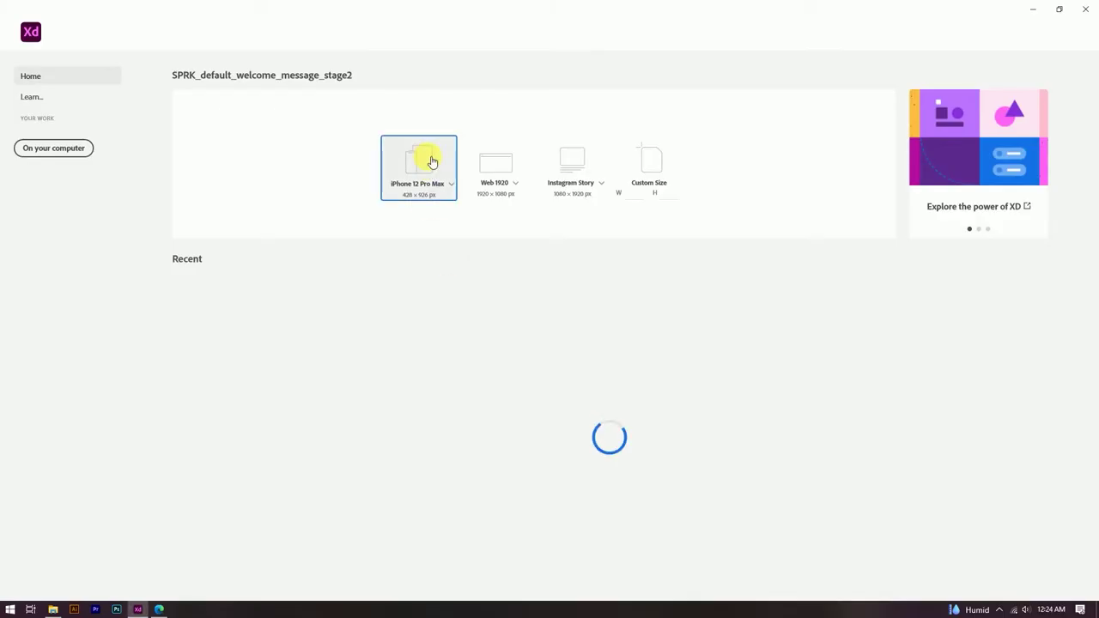
Step: Create a new blank document from the iPhone 12 Pro Max artboard preset
left_click(430, 160)
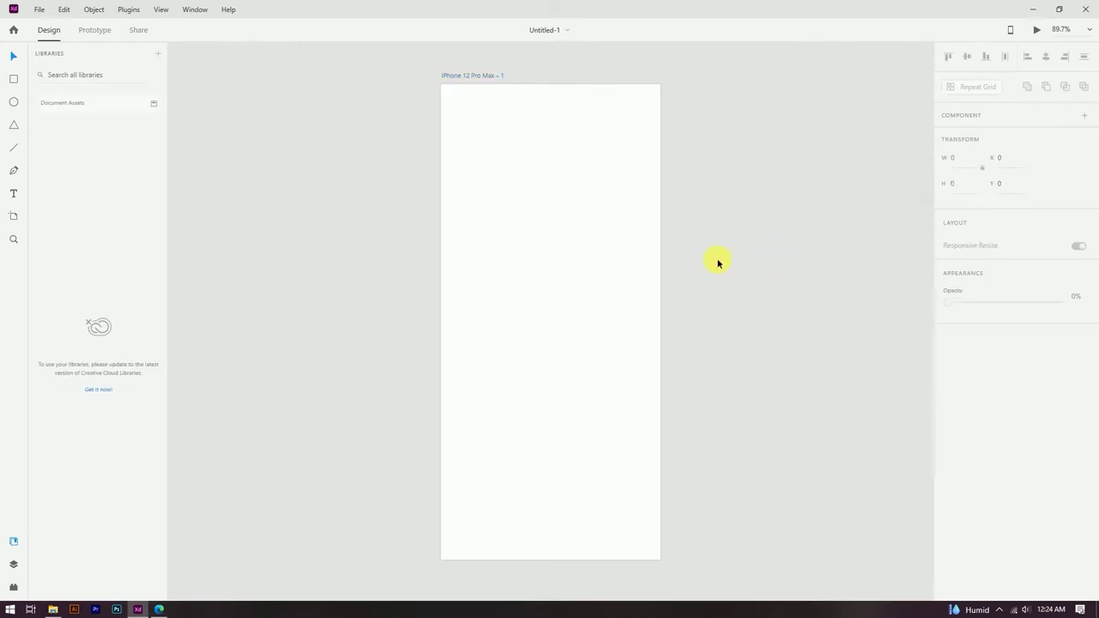
Step: Drop instagram.svg onto the artboard and resize it near the top centre
left_click(52, 610)
left_click_drag(1000, 89, 524, 160)
left_click(524, 160)
scroll(627, 198, "up", 3)
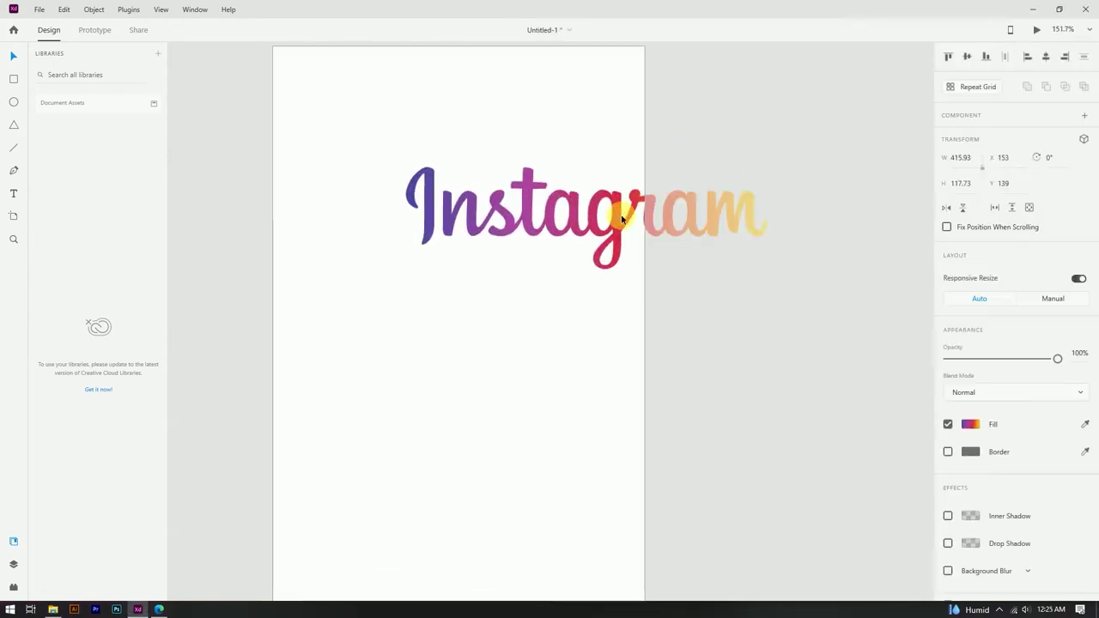
left_click_drag(640, 218, 468, 112)
left_click(484, 129)
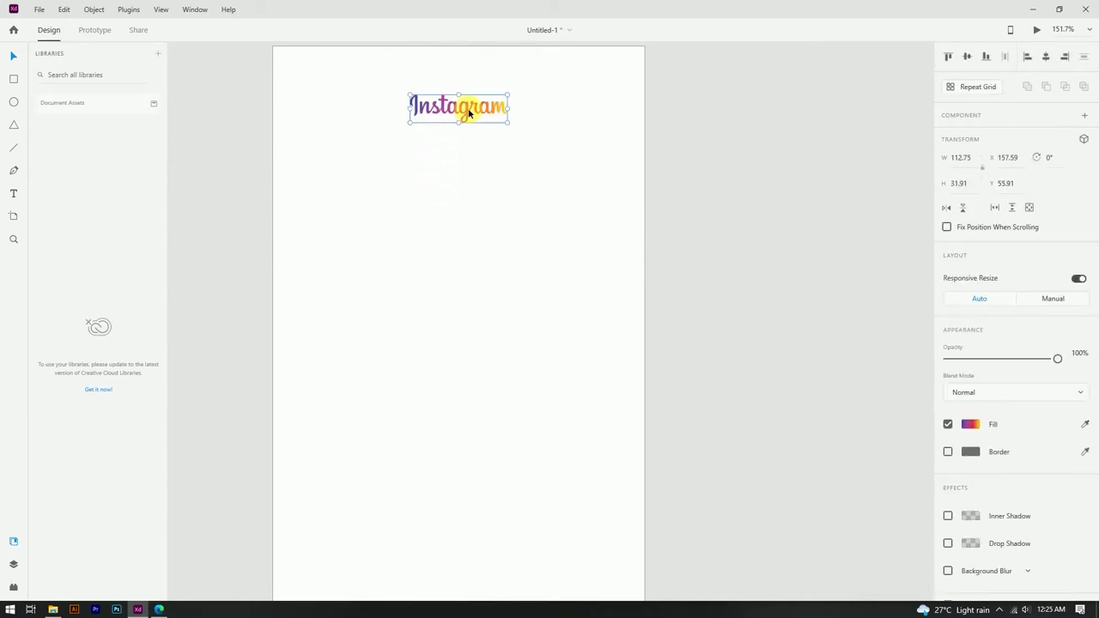
left_click_drag(510, 121, 519, 129)
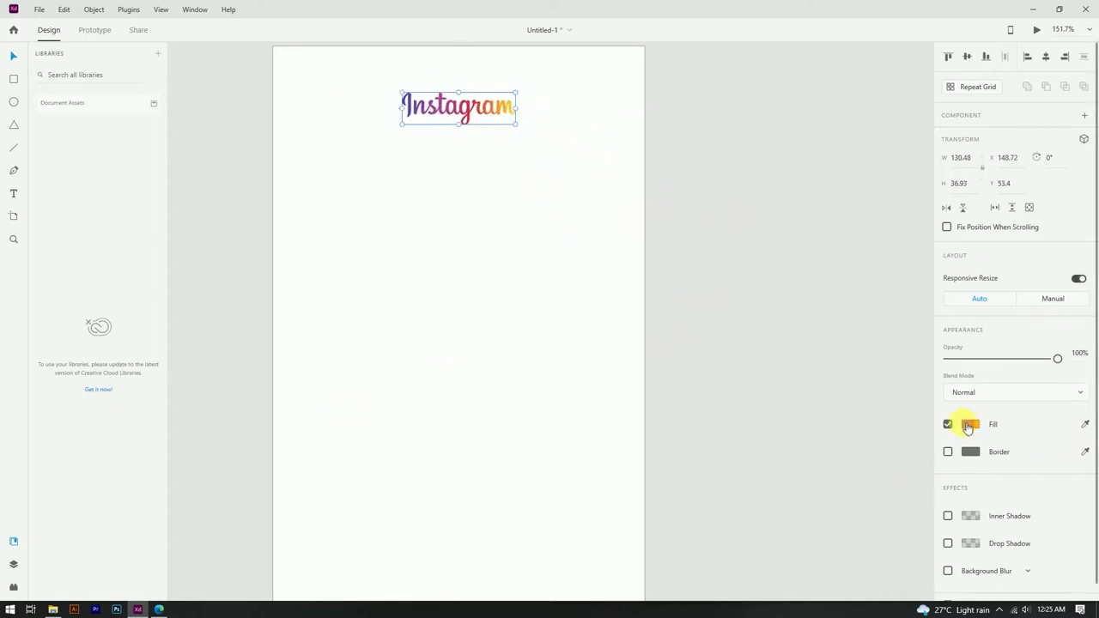
Step: Change the wordmark's gradient fill to solid colour black #000000
left_click(971, 425)
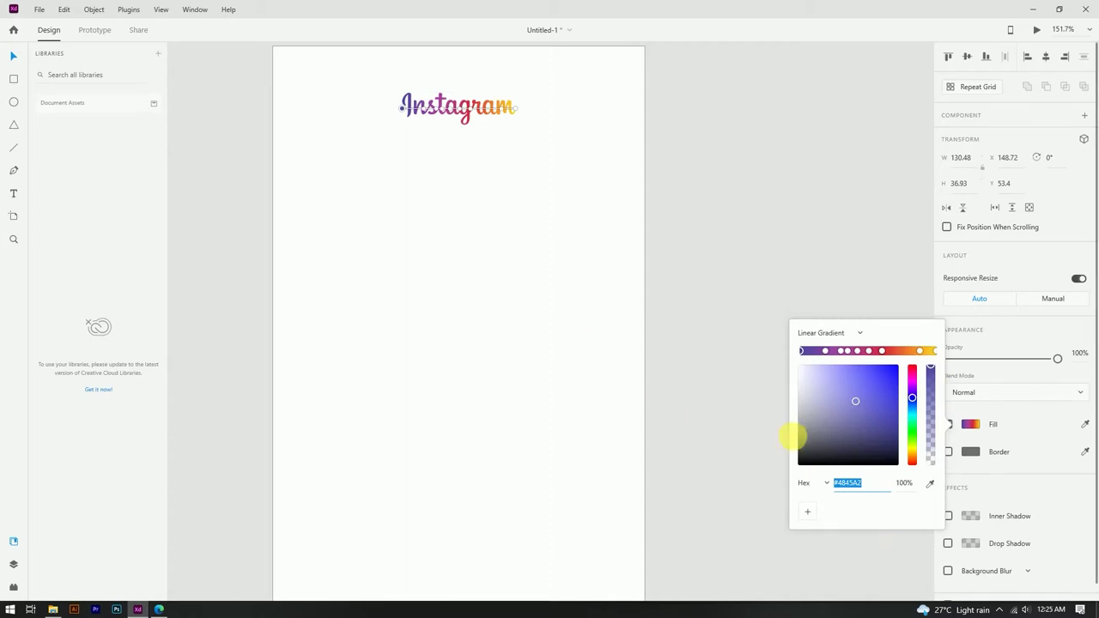
left_click_drag(800, 440, 783, 469)
left_click(829, 337)
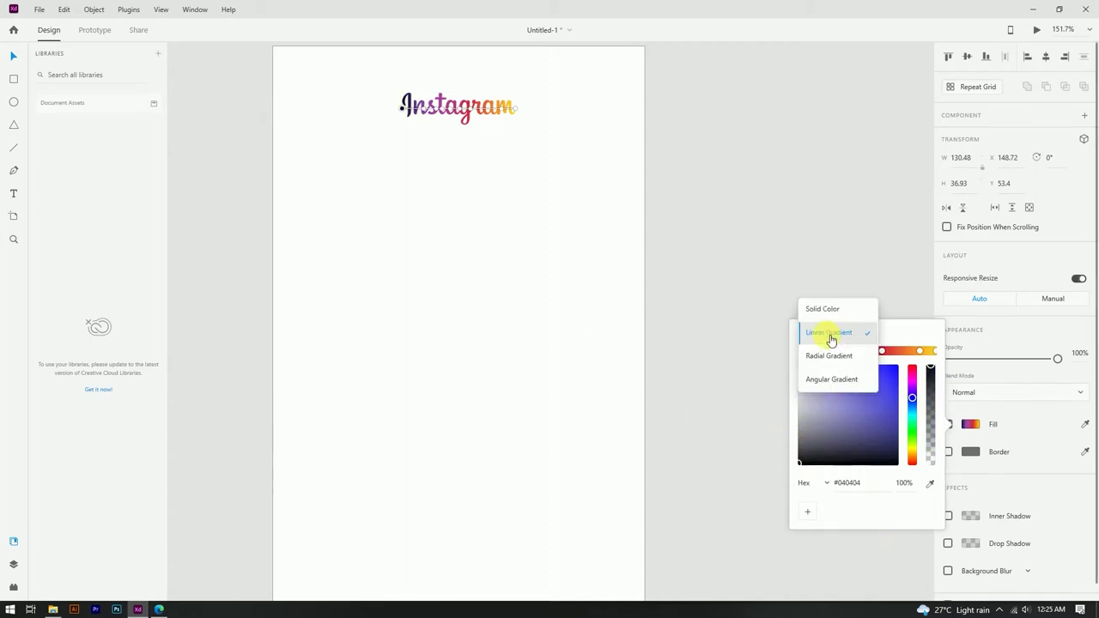
left_click(822, 310)
left_click_drag(830, 439, 782, 484)
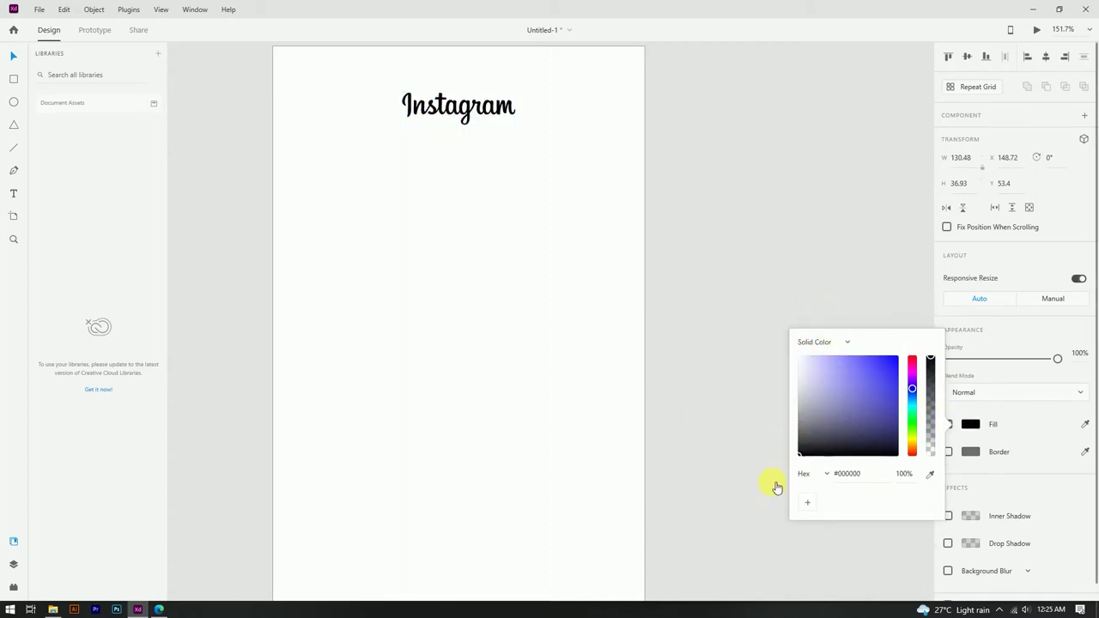
left_click(830, 254)
scroll(493, 111, "down", 3)
scroll(493, 103, "up", 4)
scroll(493, 103, "down", 4)
left_click(54, 608)
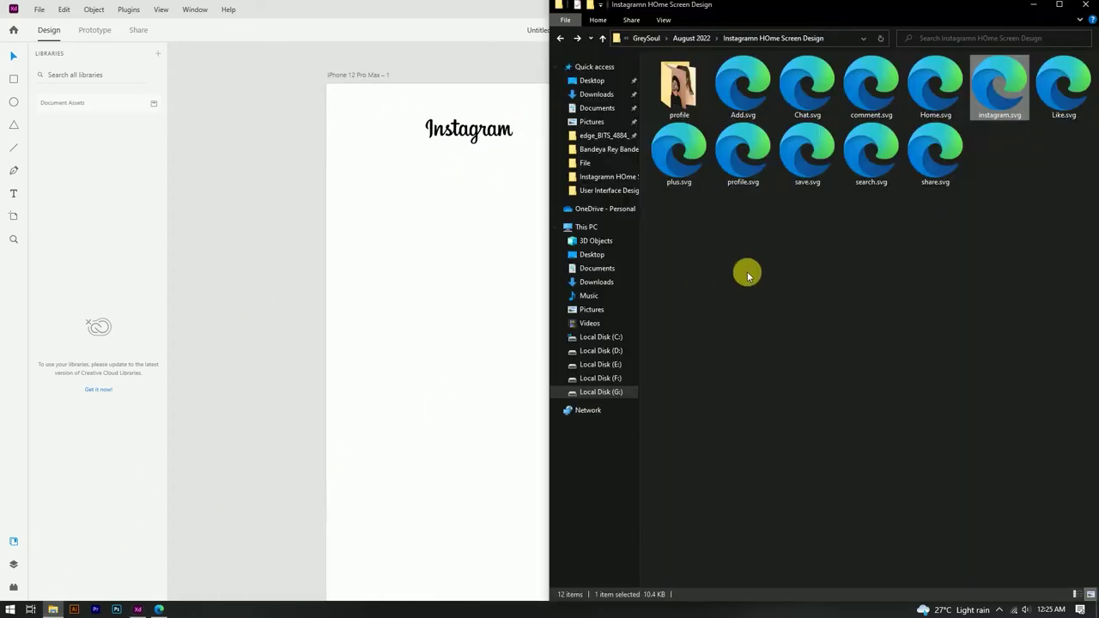
Step: Drop Add.svg and Chat.svg onto the artboard and place the plus icon left of the wordmark
left_click(747, 100)
left_click(808, 101, "ctrl")
left_click_drag(809, 94, 500, 225)
scroll(505, 232, "up", 3)
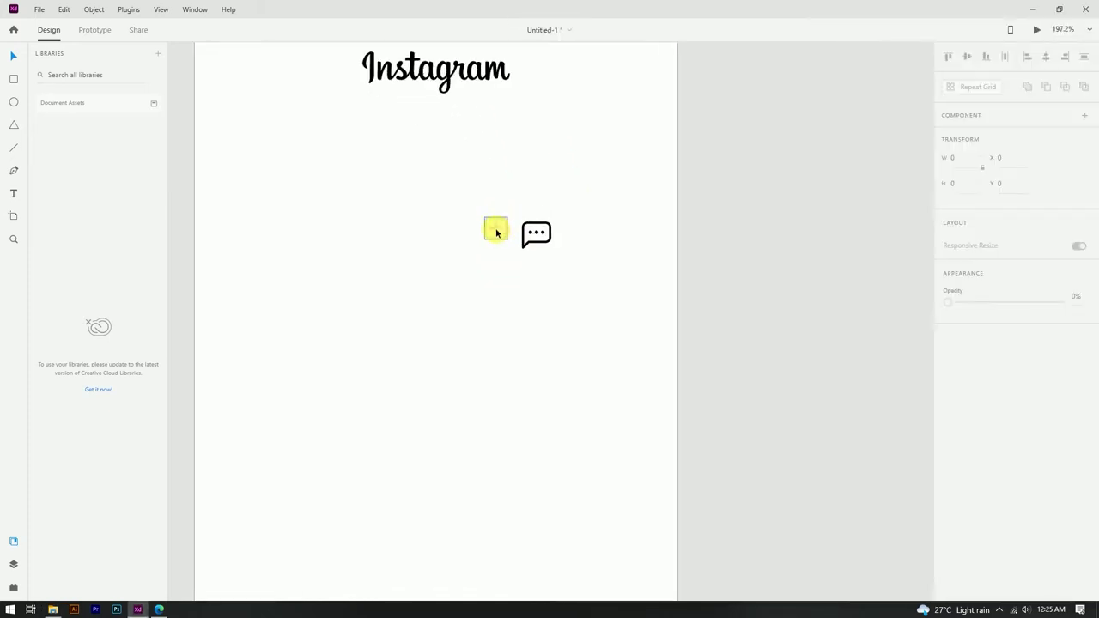
scroll(511, 243, "down", 2)
left_click_drag(517, 247, 321, 113)
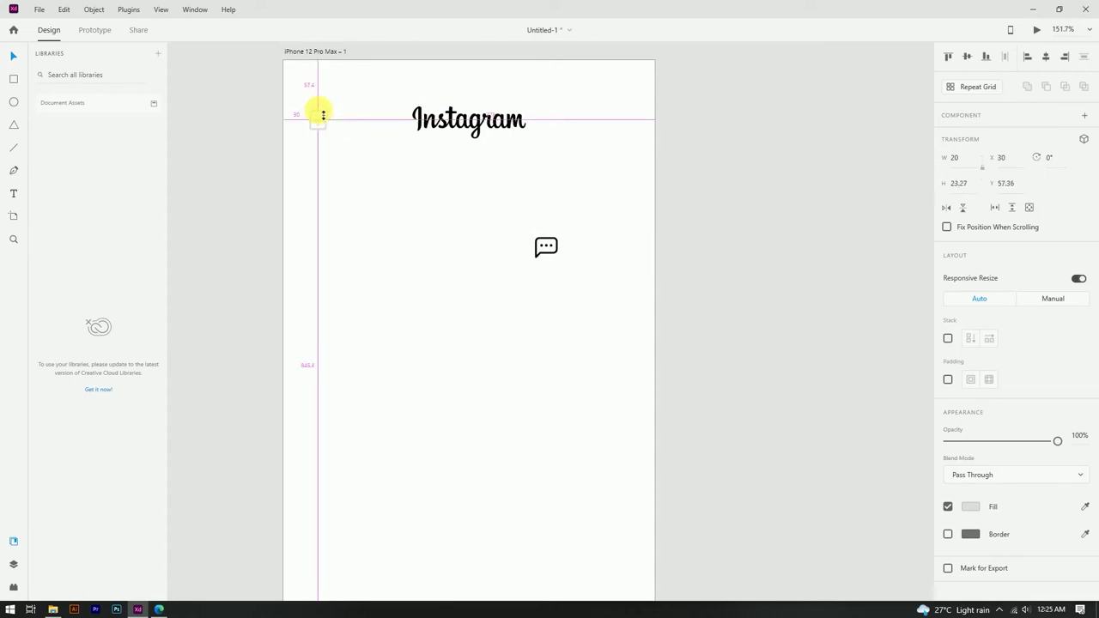
scroll(325, 117, "up", 2)
left_click_drag(329, 115, 340, 113)
Step: Fill the plus icon with black #000000
left_click(703, 336)
left_click(315, 129)
left_click(970, 506)
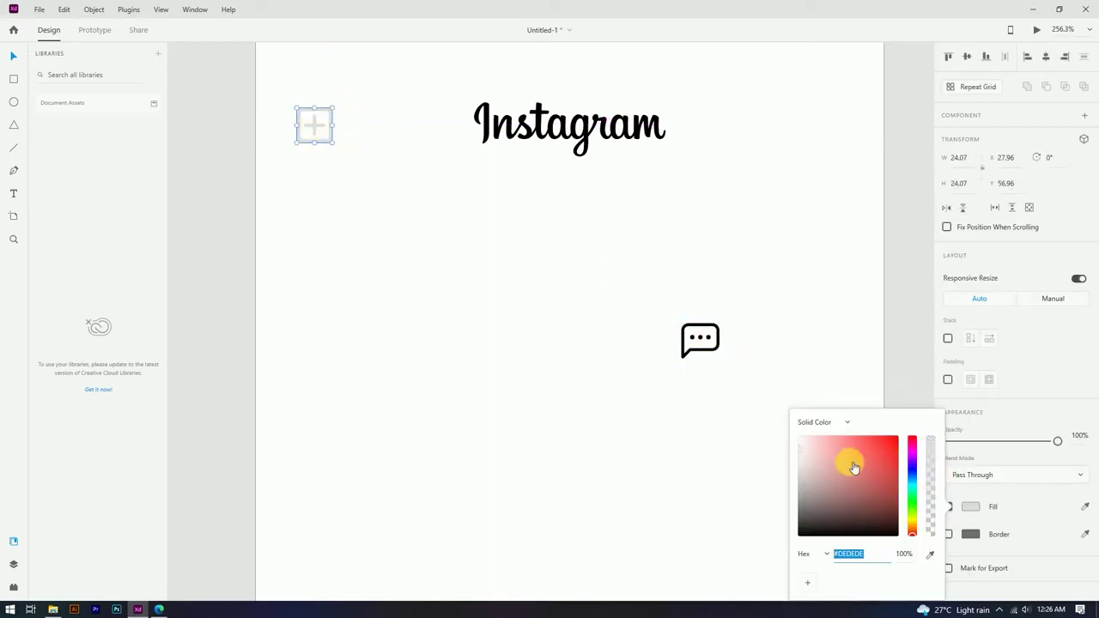
type("000000")
left_click(901, 386)
Step: Move the chat icon to the right side of the header
left_click(720, 341)
left_click_drag(719, 341, 693, 134)
scroll(260, 179, "down", 3)
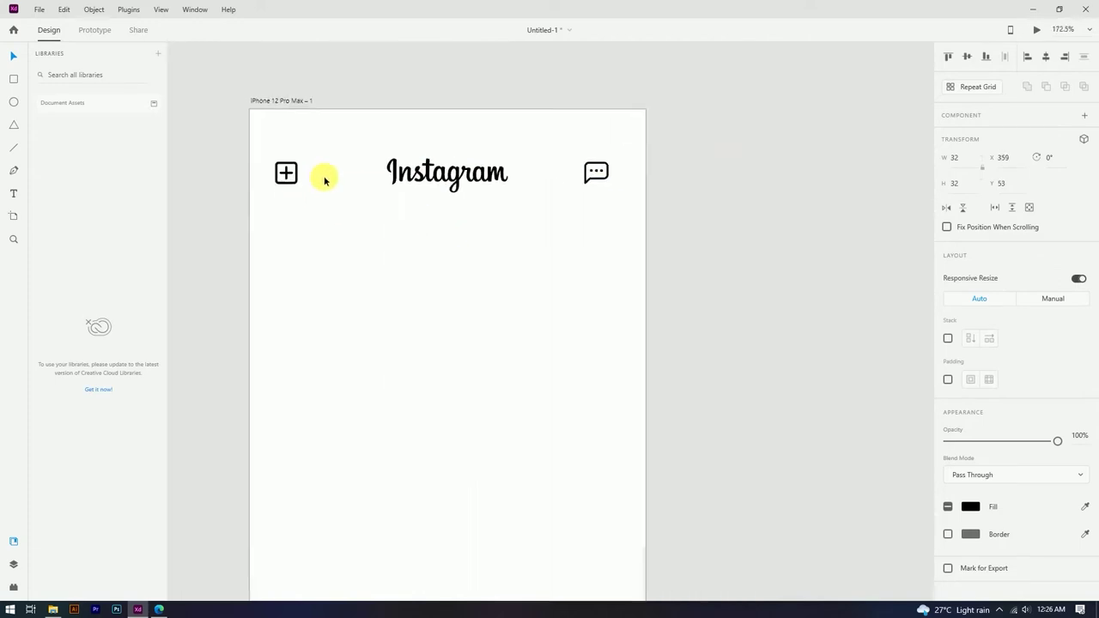
key("ctrl+a")
Step: Turn on a border for the chat icon
left_click(741, 194)
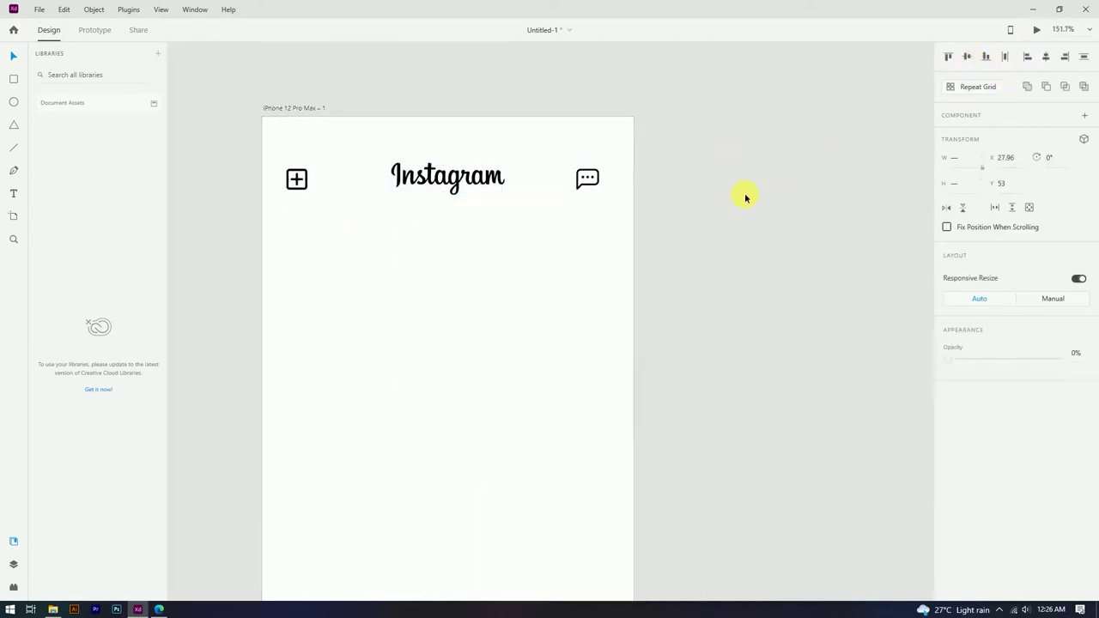
scroll(491, 179, "up", 2)
left_click(615, 177)
left_click(971, 534)
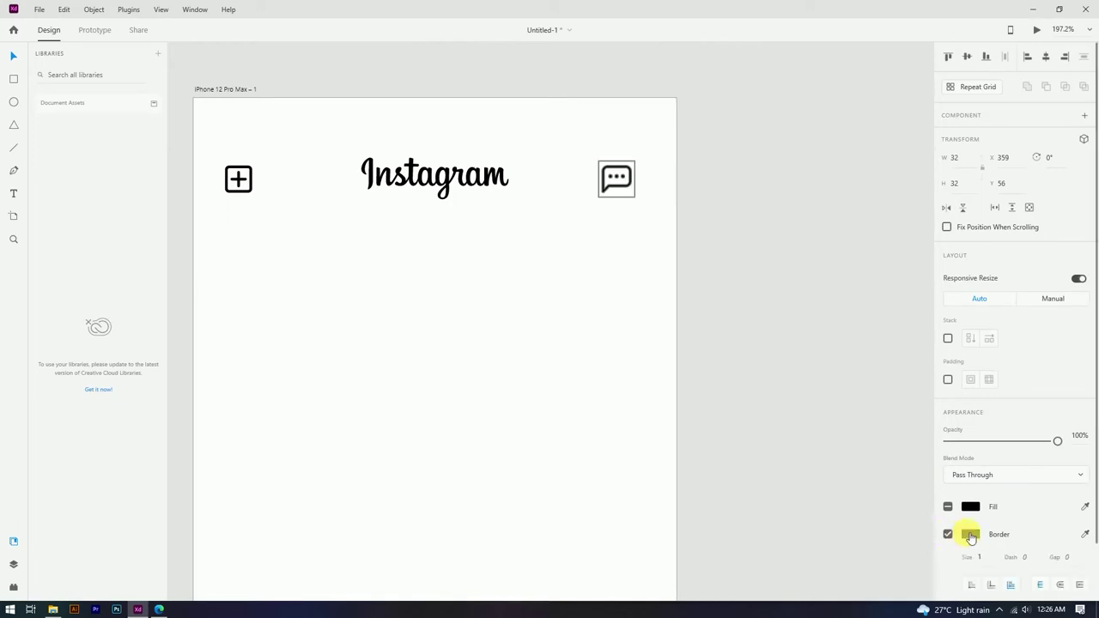
left_click(822, 326)
scroll(636, 177, "up", 2)
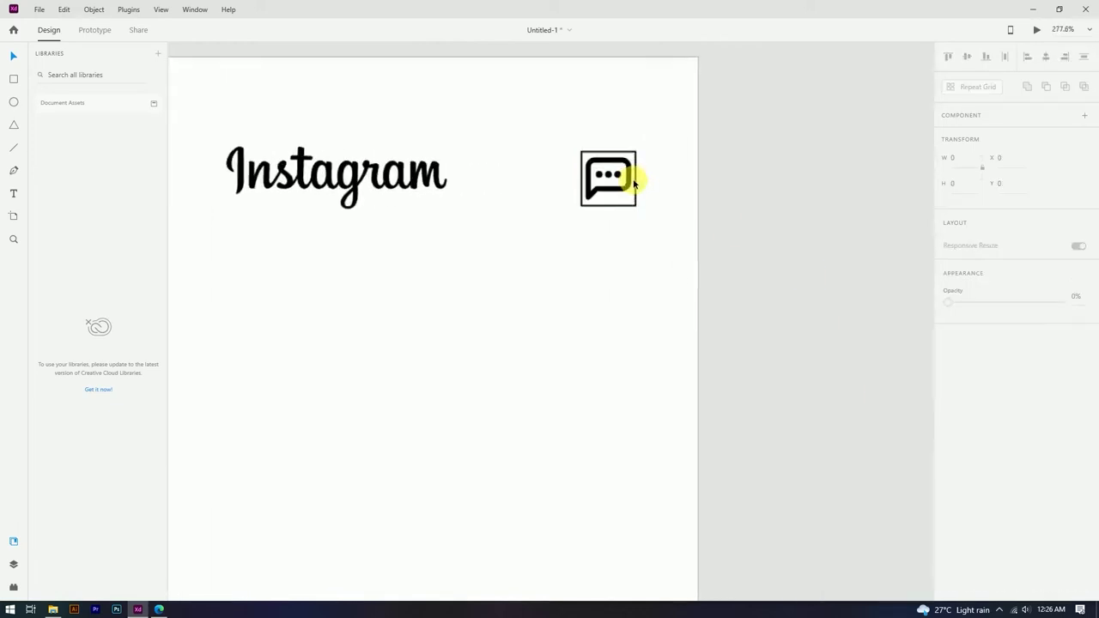
scroll(628, 175, "down", 2)
Step: Ungroup the chat icon into its separate parts
left_click(640, 172)
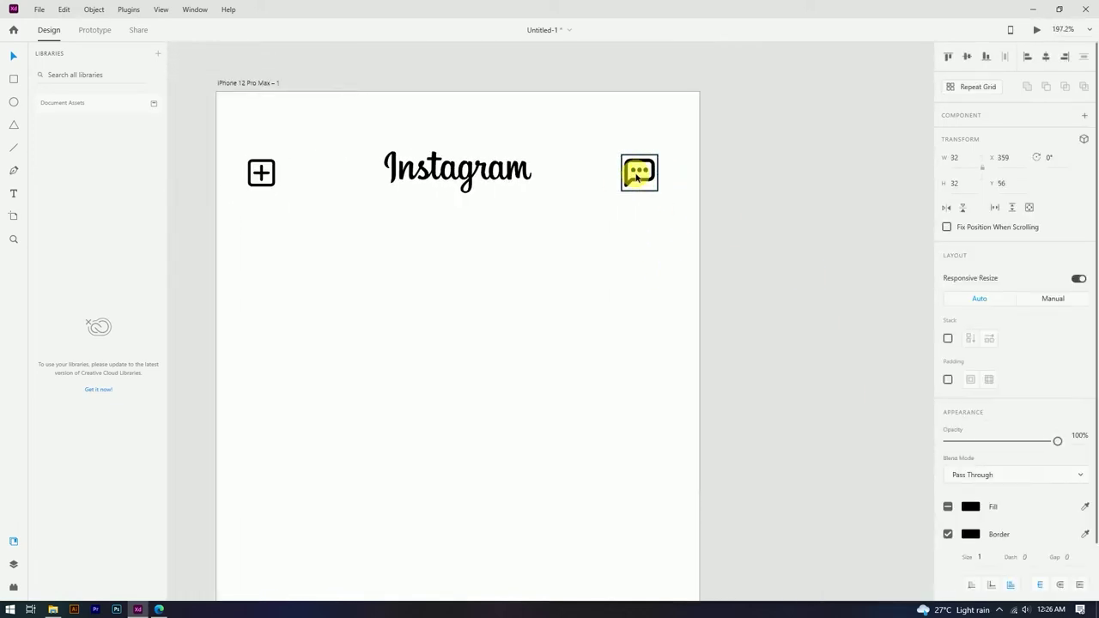
right_click(637, 174)
left_click(621, 208)
right_click(633, 179)
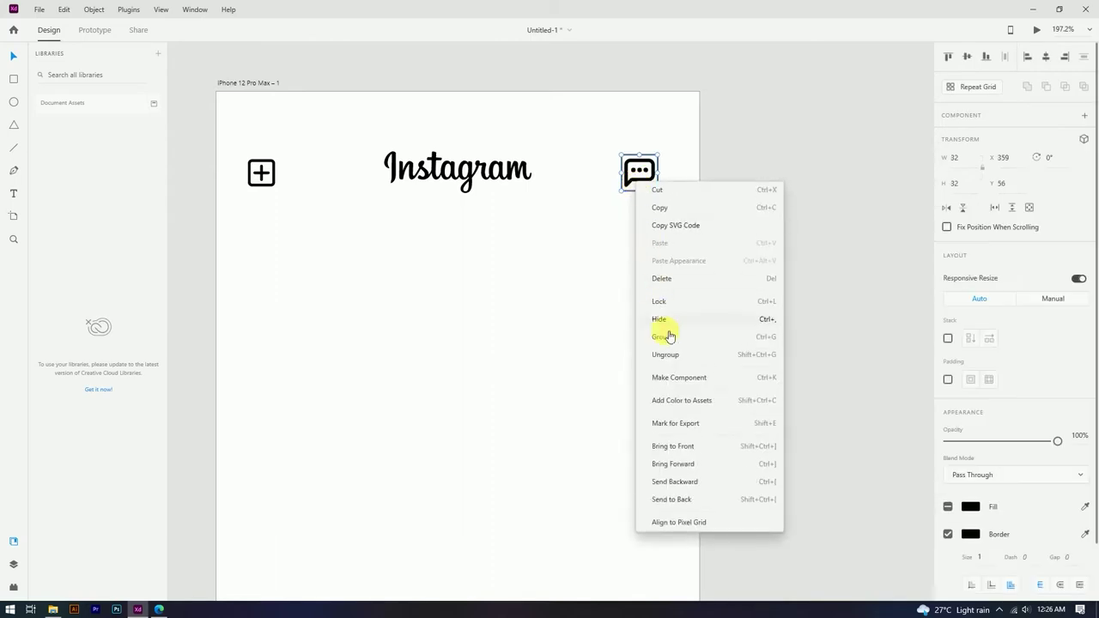
left_click(666, 355)
left_click(670, 355)
left_click(647, 183)
left_click(659, 215)
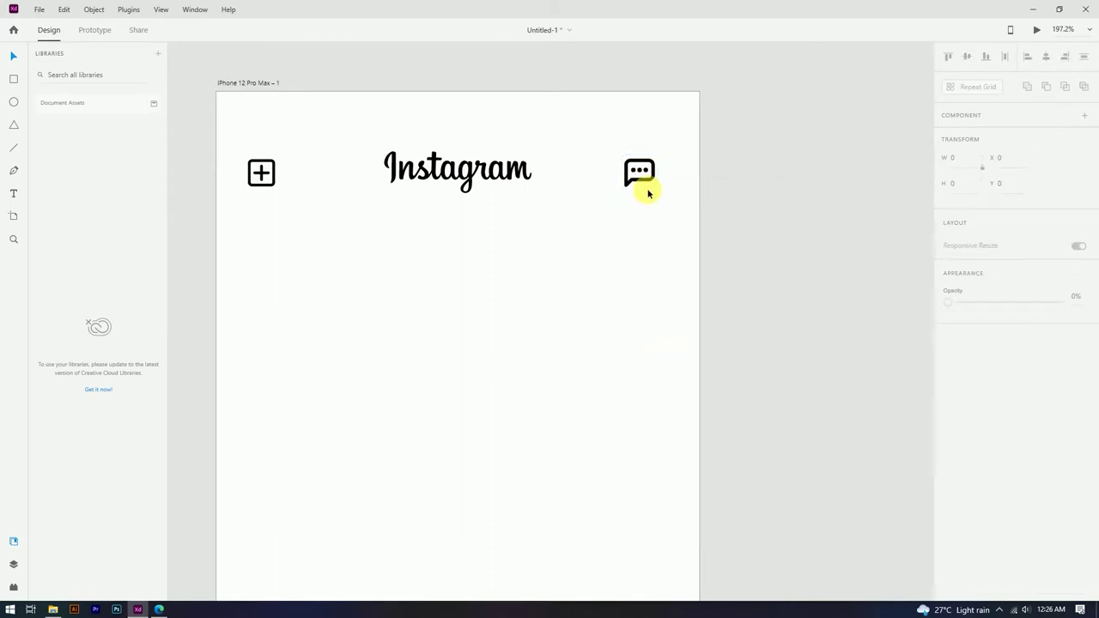
scroll(659, 215, "up", 2)
left_click(657, 187)
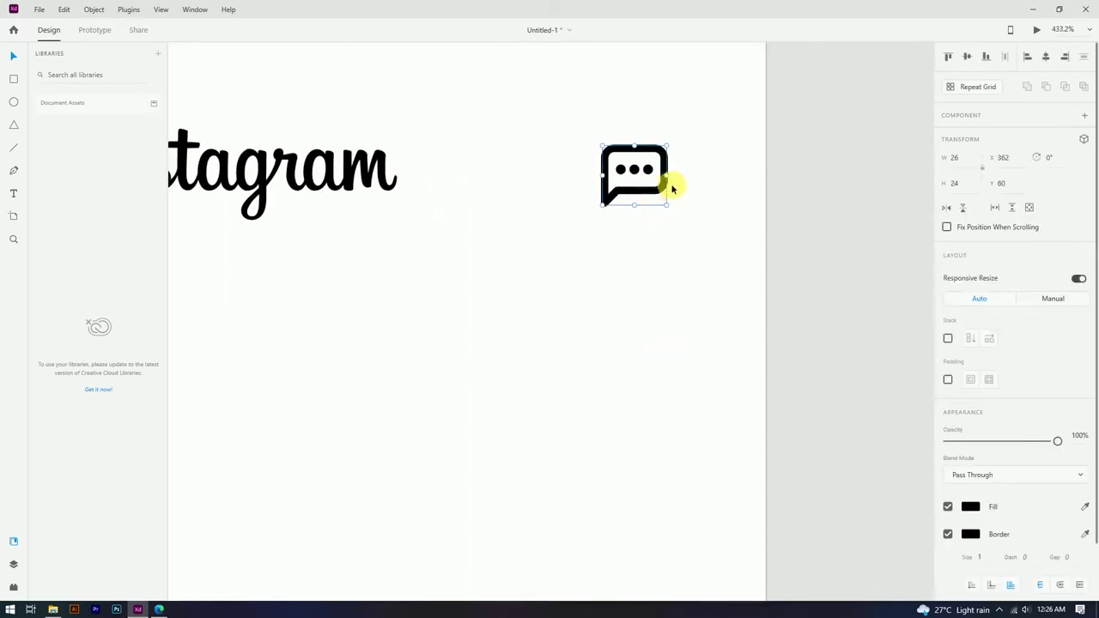
left_click(675, 187)
scroll(675, 163, "down", 5)
Step: Group the plus icon, wordmark and chat icon and align them along their bottoms
left_click_drag(365, 130, 699, 204)
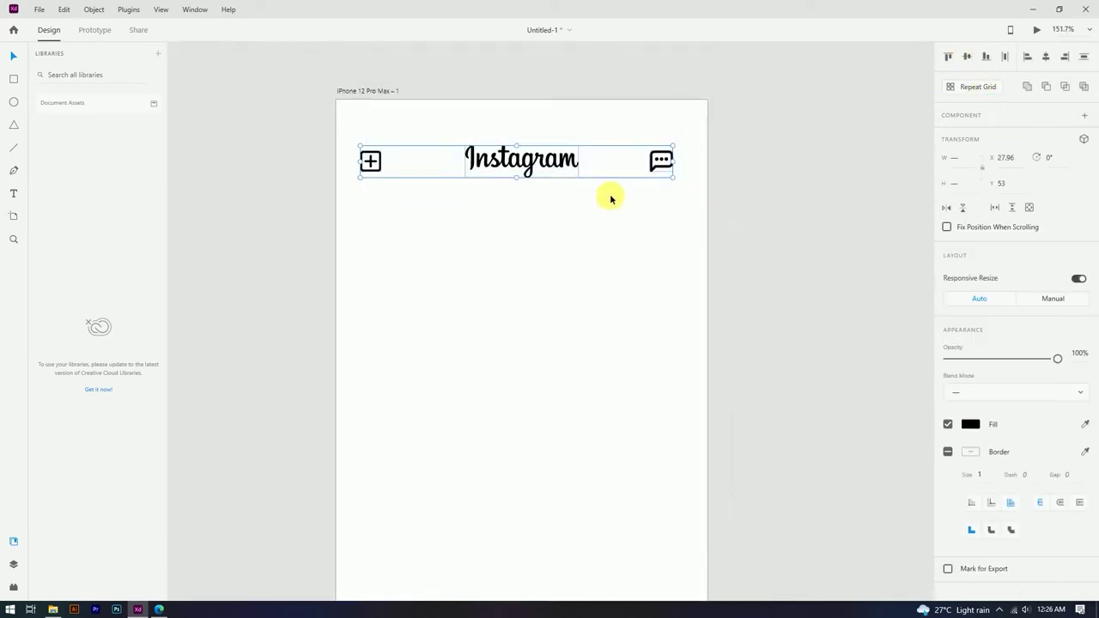
key("ctrl+g")
left_click(985, 60)
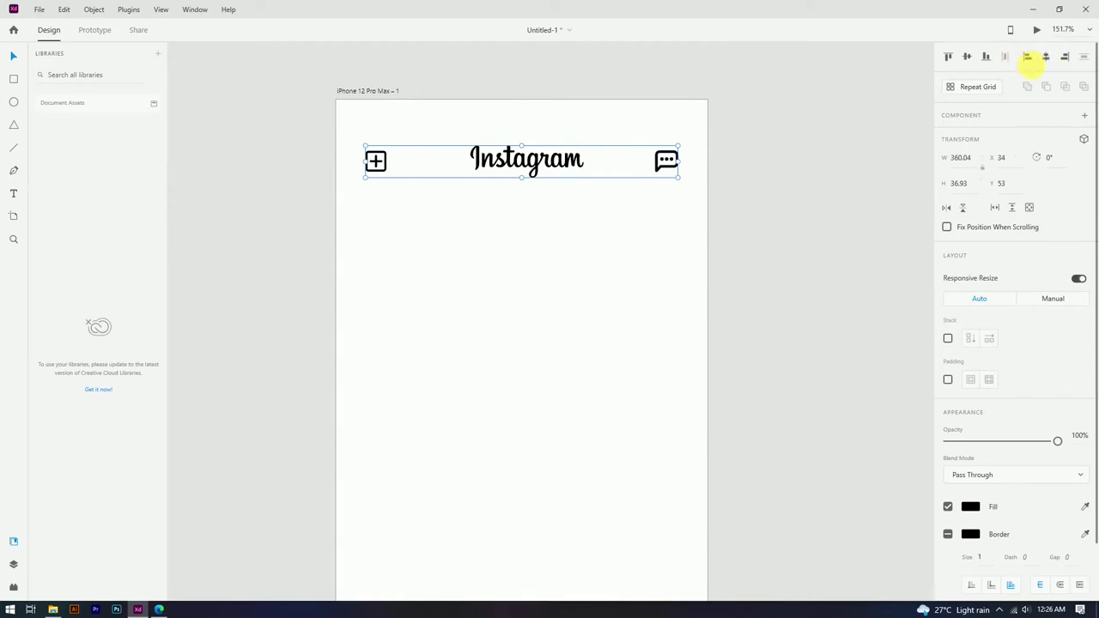
left_click(594, 240)
scroll(594, 245, "down", 3)
scroll(610, 231, "up", 2)
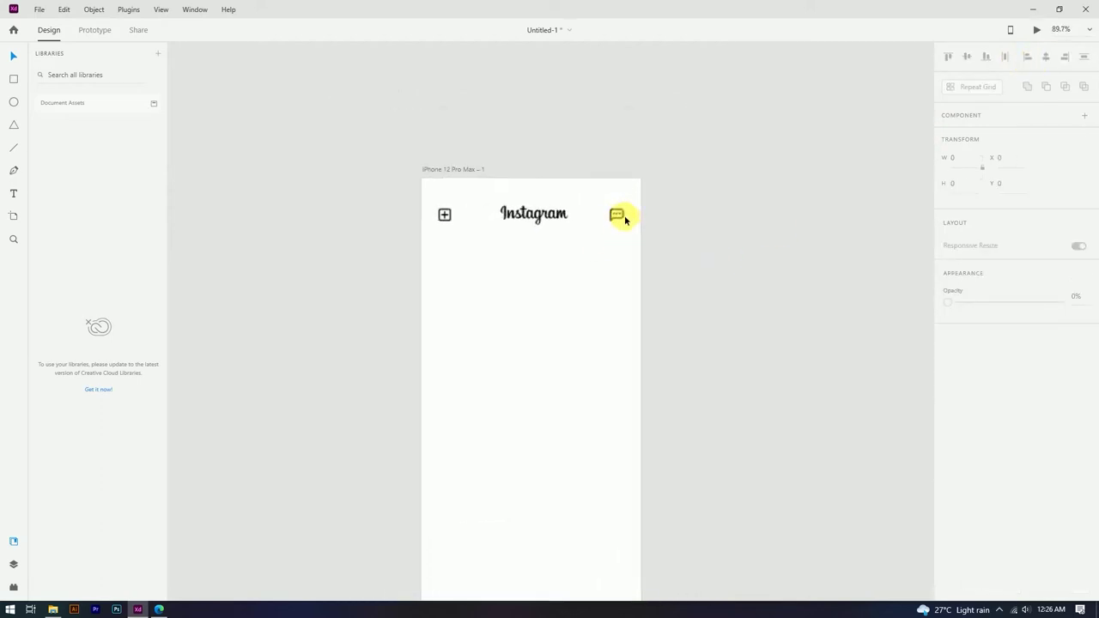
Step: Ungroup the header and centre the Instagram wordmark horizontally on the artboard
left_click(537, 215)
right_click(536, 214)
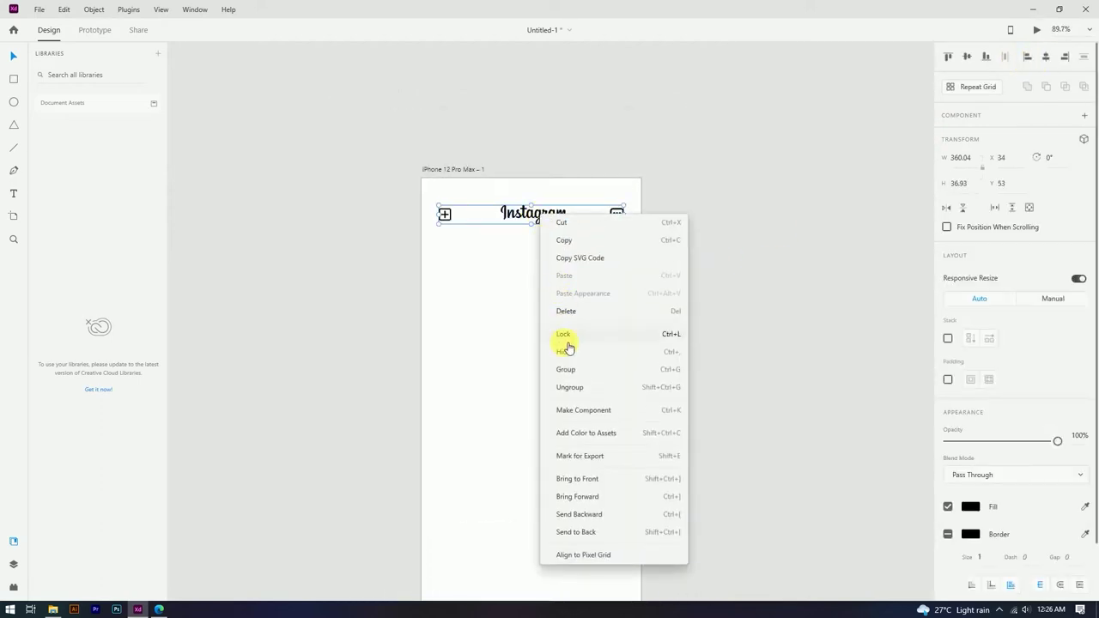
left_click(568, 391)
left_click(544, 285)
left_click(533, 214)
left_click(1046, 57)
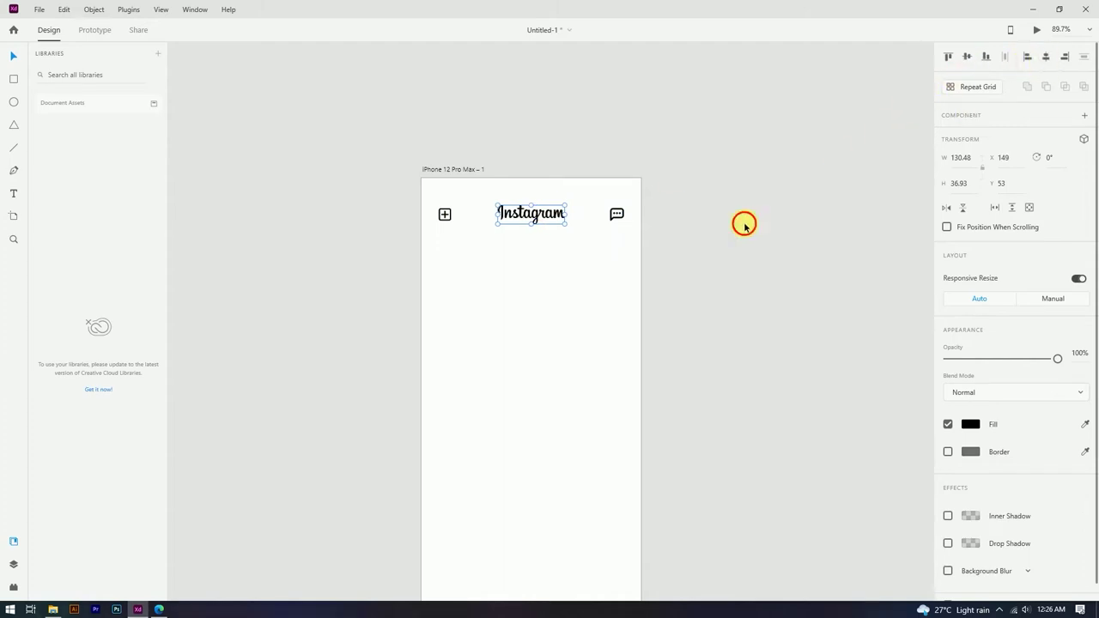
left_click(744, 224)
scroll(530, 167, "down", 2)
scroll(567, 135, "up", 4)
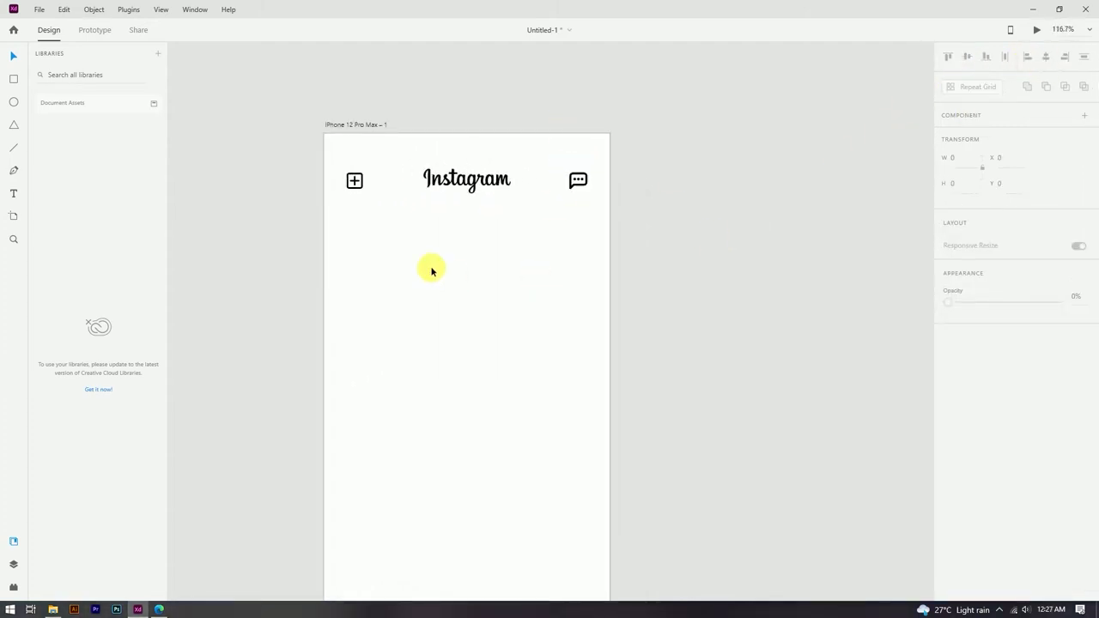
Step: Draw a row of four 82×82 story circles below the header, grouped and fitted to the artboard
mouse_move(359, 248)
left_mouse_down()
mouse_move(386, 273)
mouse_move(364, 245)
left_mouse_up()
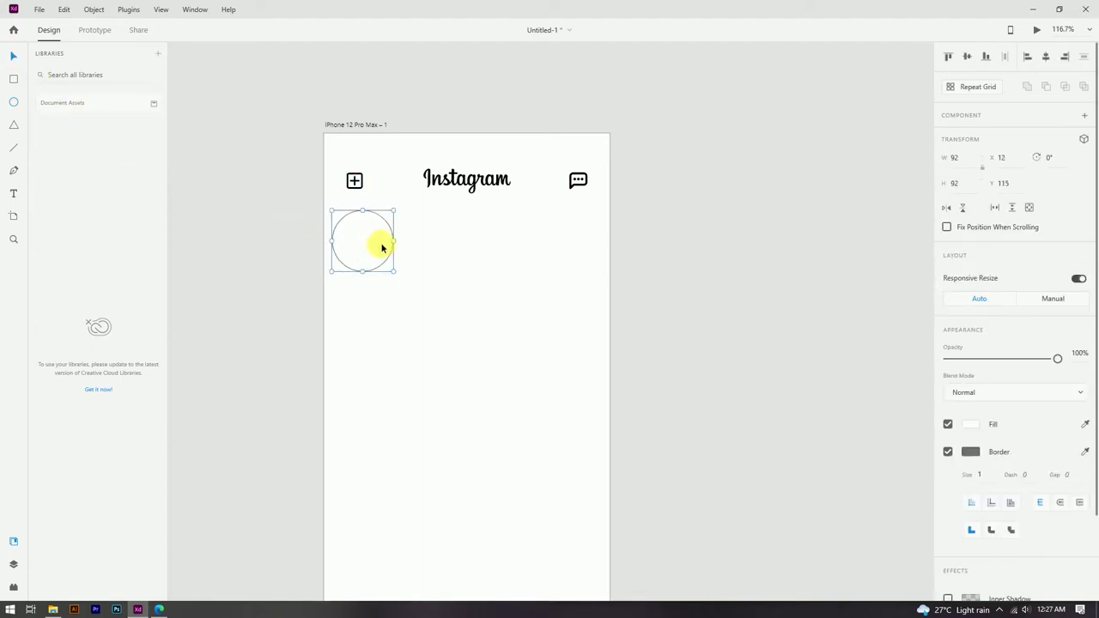
left_click_drag(394, 212, 437, 243)
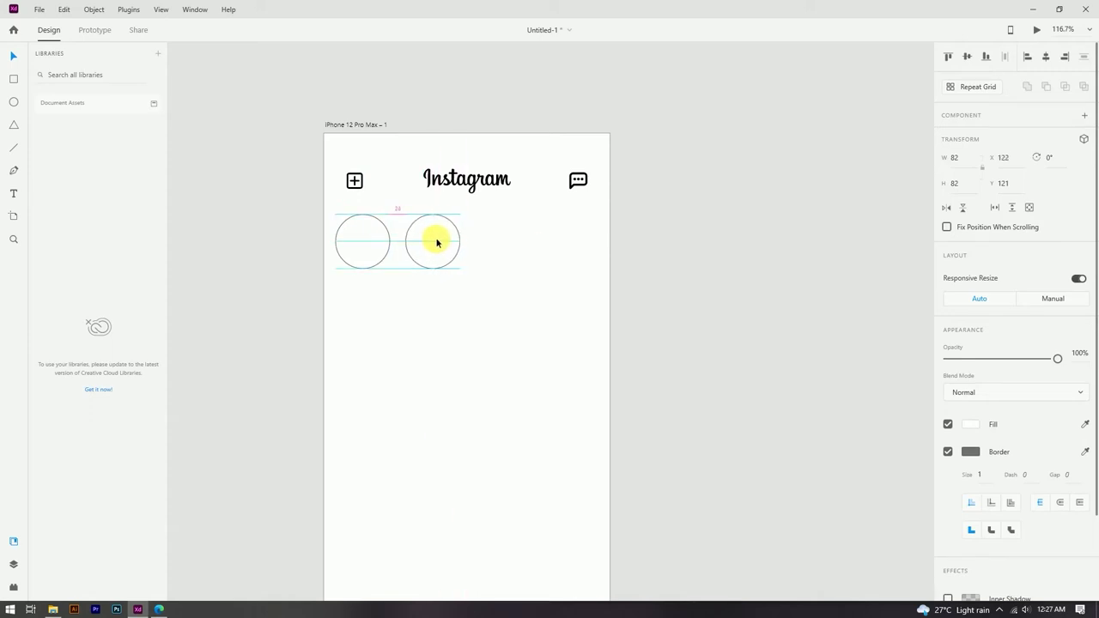
left_click_drag(440, 243, 575, 243)
left_click_drag(327, 305, 631, 231)
key("ctrl+g")
scroll(372, 202, "up", 1)
scroll(372, 202, "up", 3)
left_click_drag(761, 228, 752, 230)
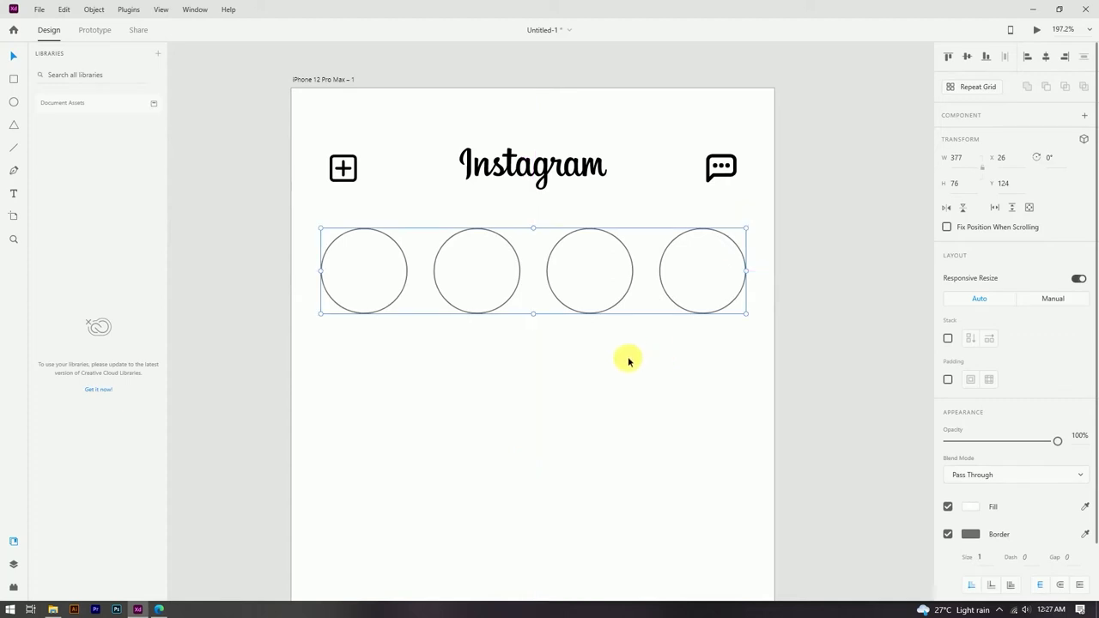
Step: Ungroup the circle row and select all four circles
left_click(712, 344)
left_click(712, 278)
right_click(712, 277)
left_click(744, 177)
scroll(463, 295, "down", 3)
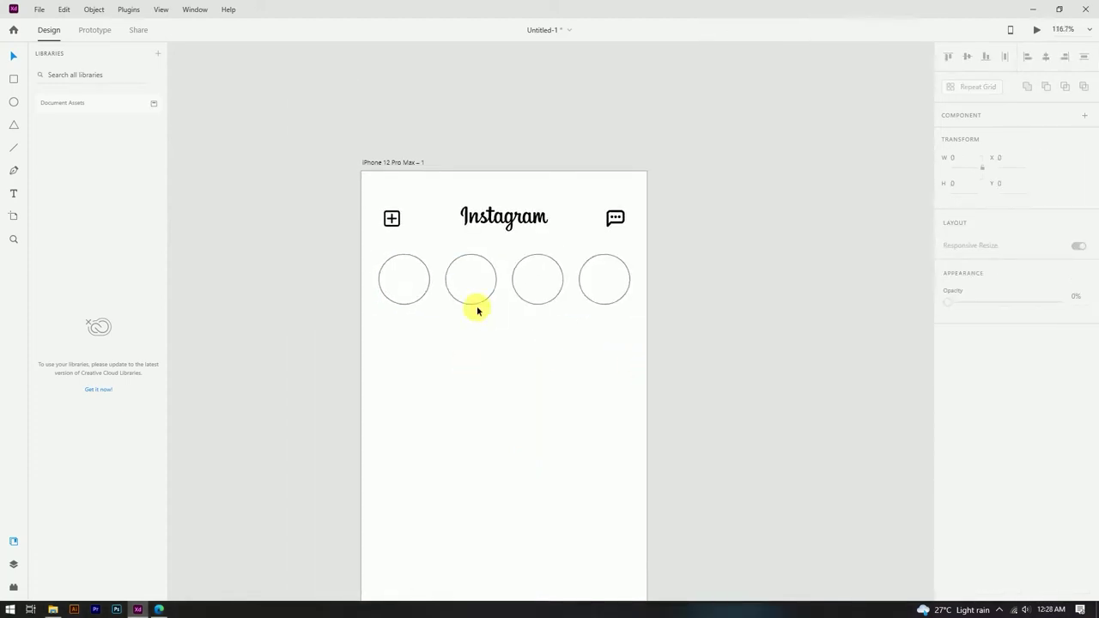
scroll(422, 275, "up", 3)
left_click(427, 300)
left_click_drag(432, 233, 780, 375)
Step: Give the circles a light grey border and 20% opacity
left_click(970, 452)
left_click(789, 395)
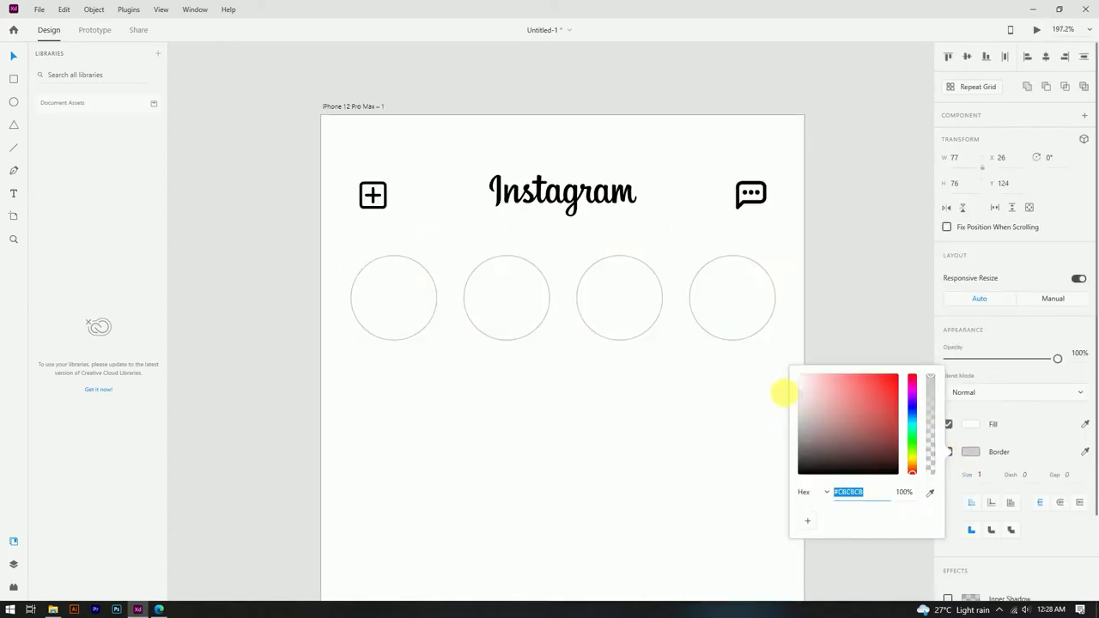
left_click(969, 473)
key("2")
key("Return")
key("Escape")
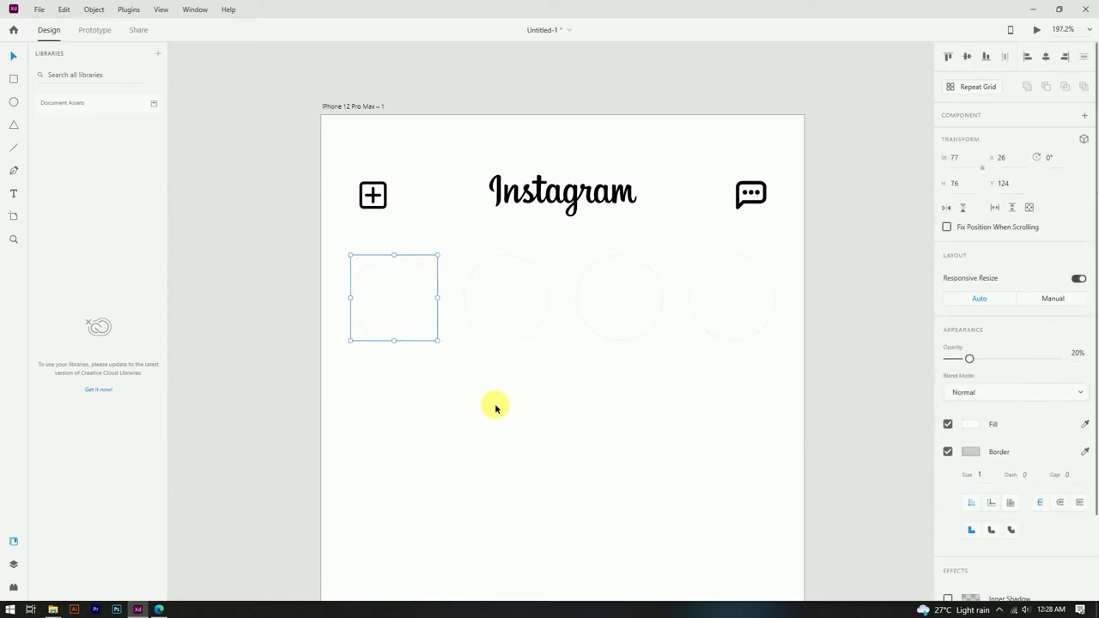
Step: Raise the four story circles' opacity to 100%
left_click_drag(344, 378, 764, 300)
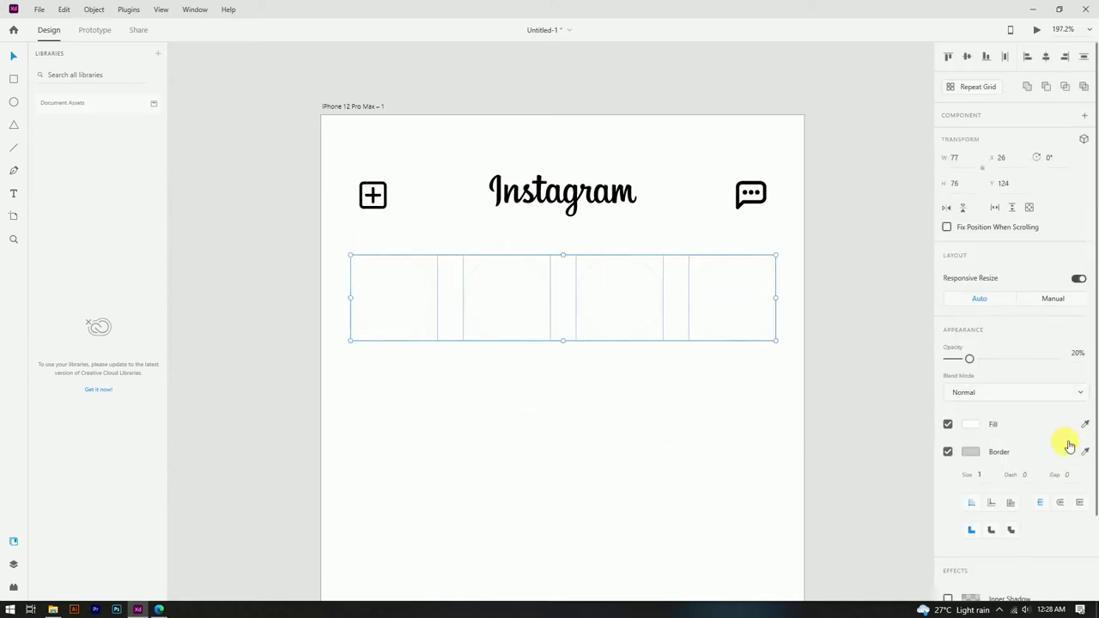
left_click_drag(988, 362, 1078, 352)
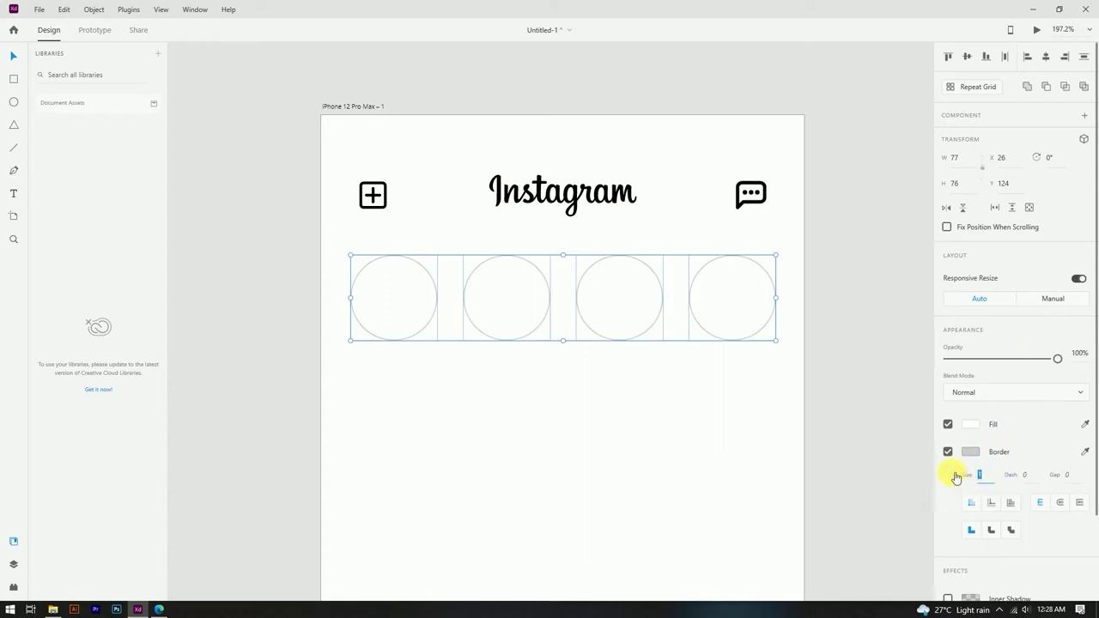
left_click(474, 231)
scroll(473, 231, "down", 4)
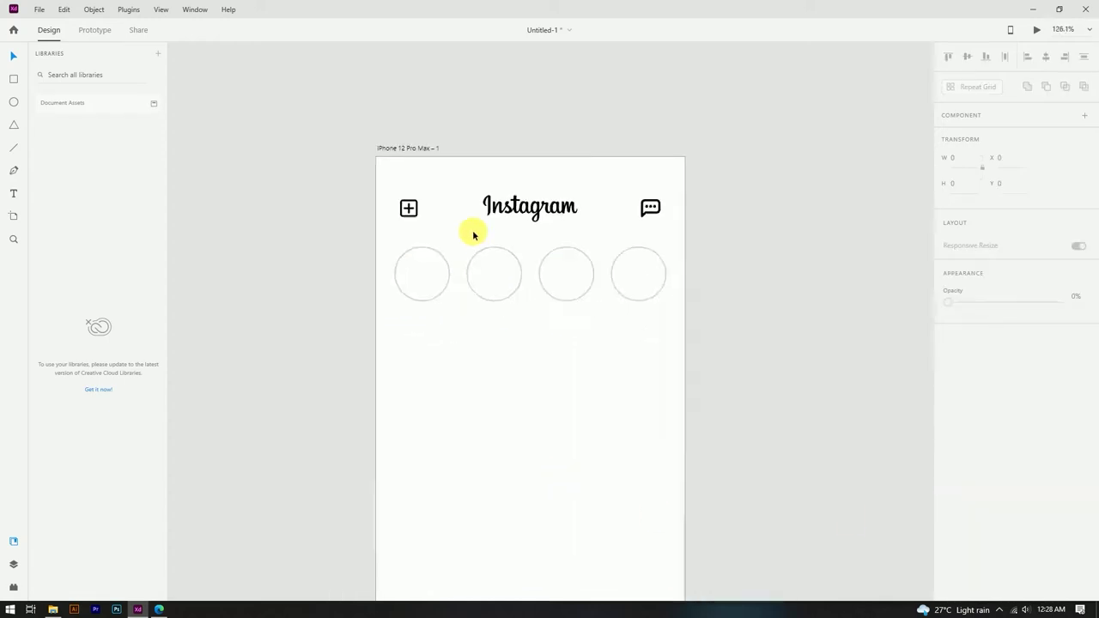
scroll(573, 330, "up", 1)
Step: Fill the first two story circles with the redhead portrait and the man-in-white photo
left_click(53, 610)
double_click(680, 86)
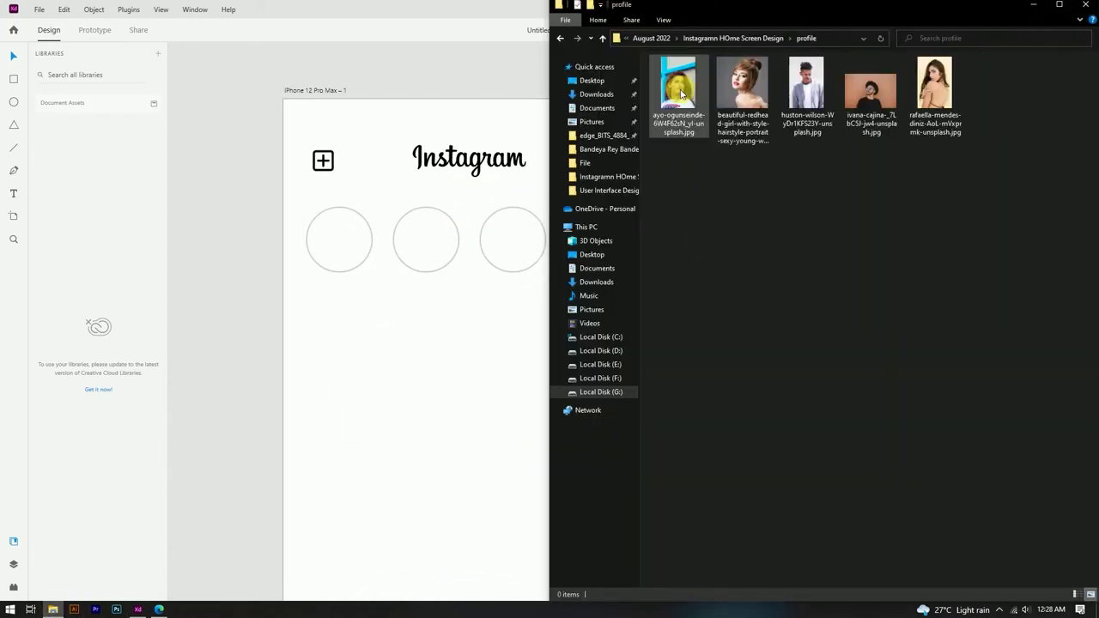
left_click(748, 95)
left_click_drag(381, 277, 339, 266)
left_click(436, 274)
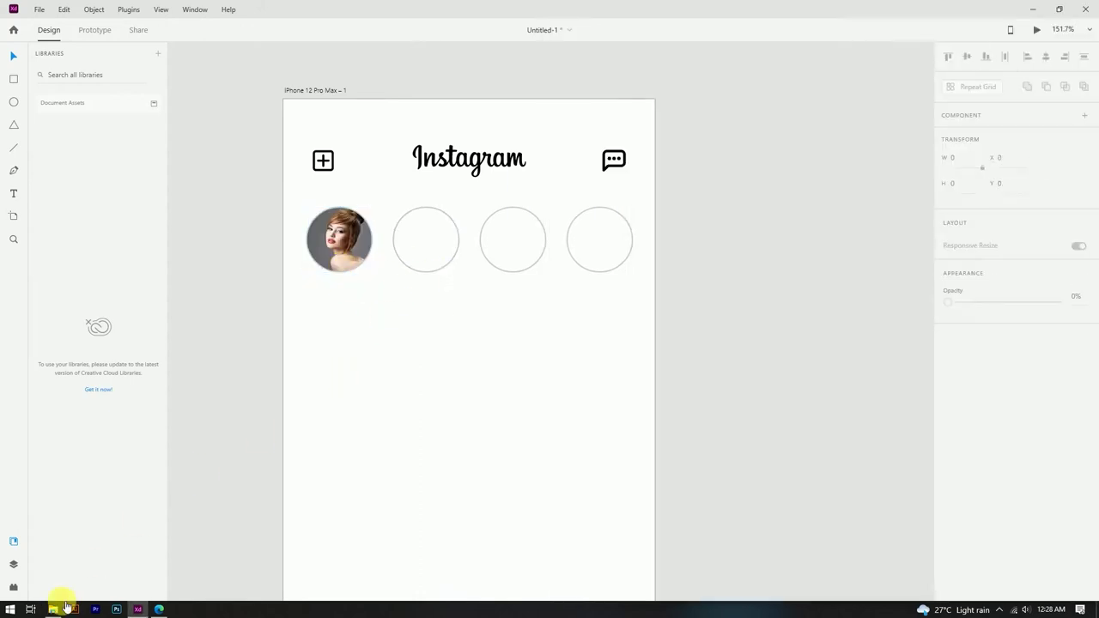
left_click(56, 609)
left_click_drag(812, 86, 444, 275)
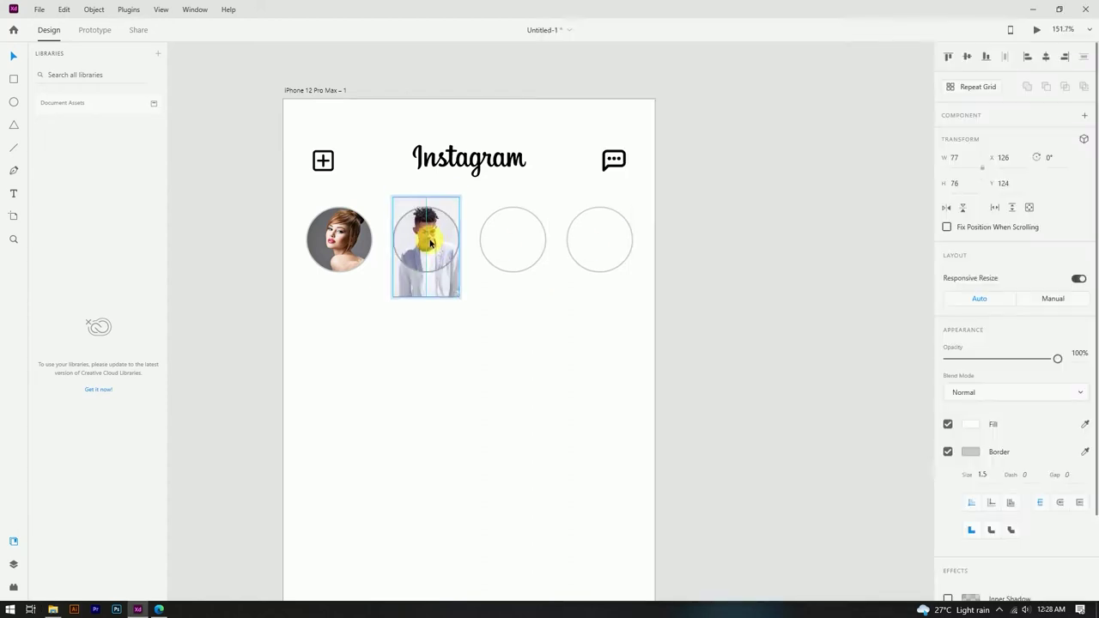
Step: Fill the third and fourth circles with the man-in-hat photo and the woman's portrait
left_click(57, 609)
left_click_drag(871, 86, 516, 247)
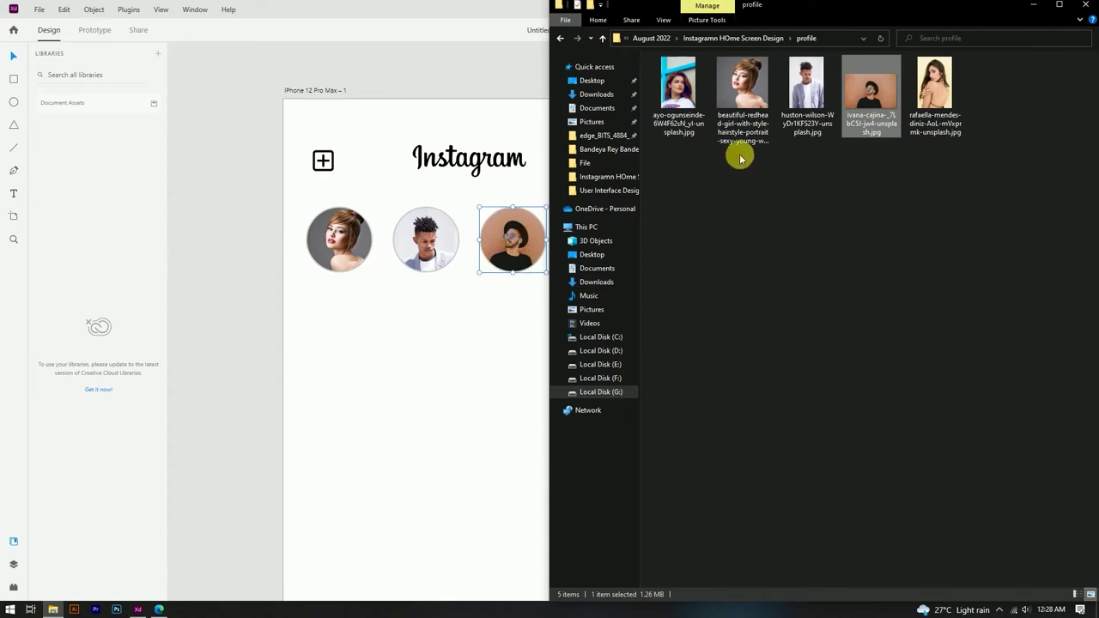
left_click(443, 64)
scroll(562, 224, "right", 3)
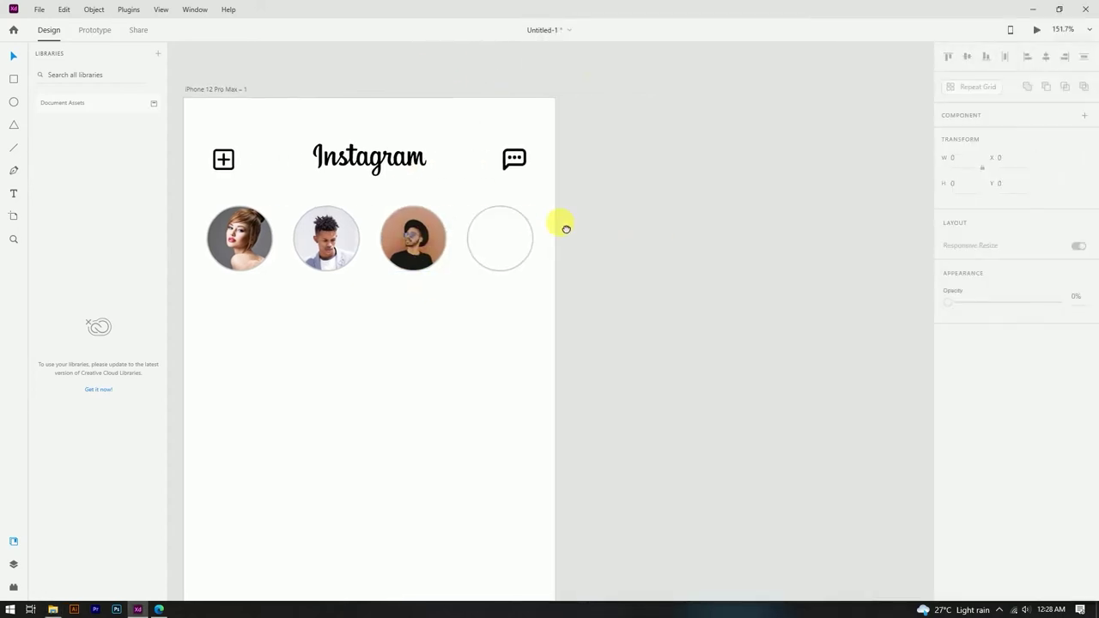
left_click(53, 609)
left_click_drag(935, 86, 446, 258)
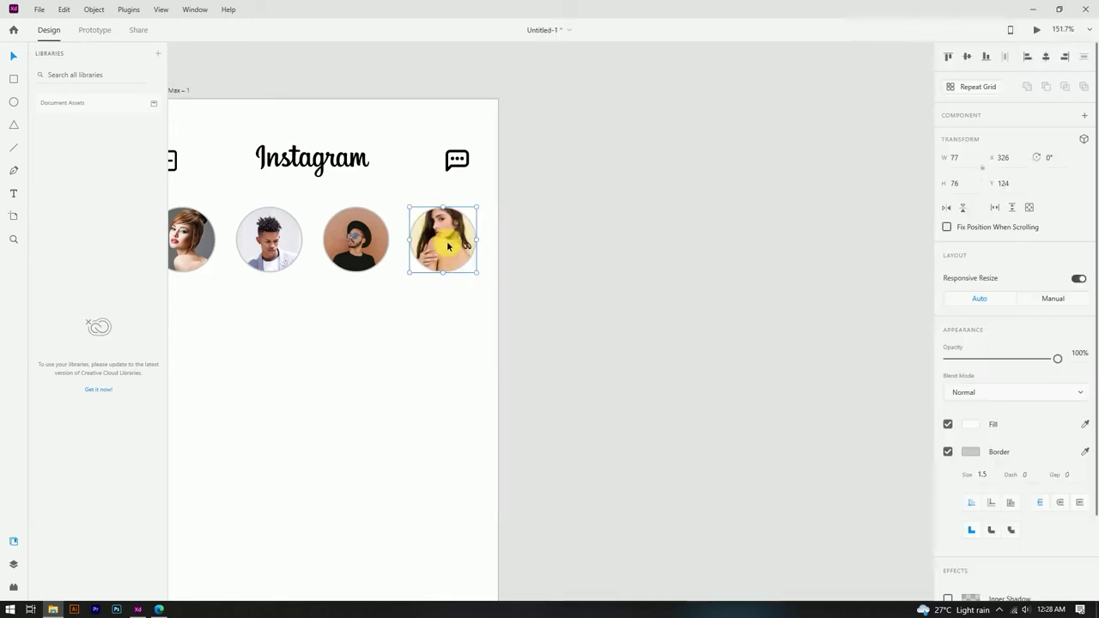
left_click(614, 192)
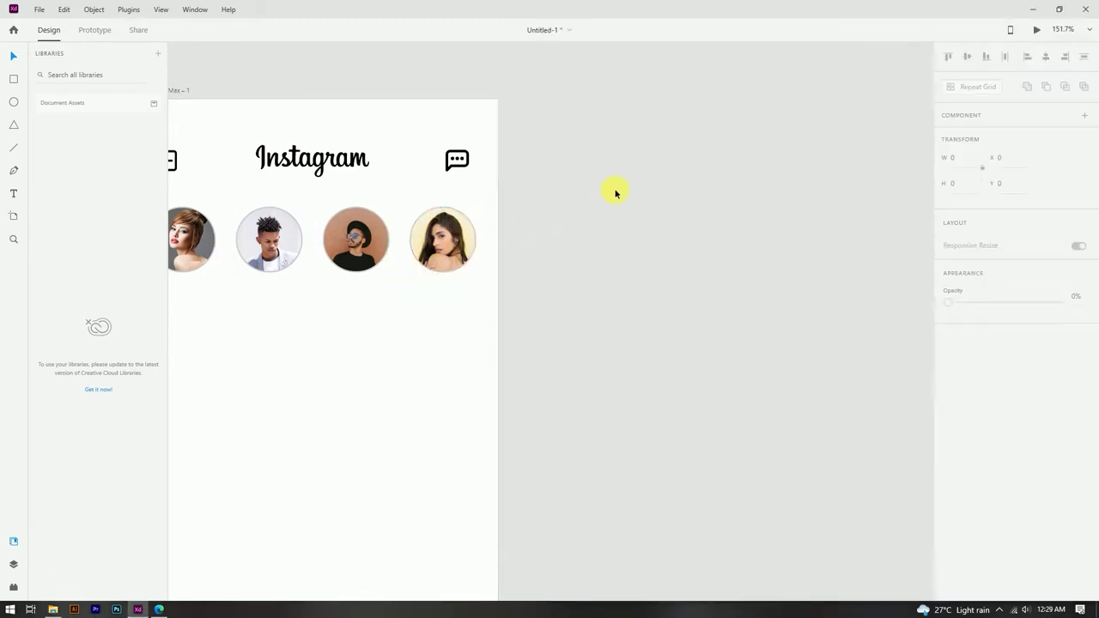
scroll(614, 192, "down", 3)
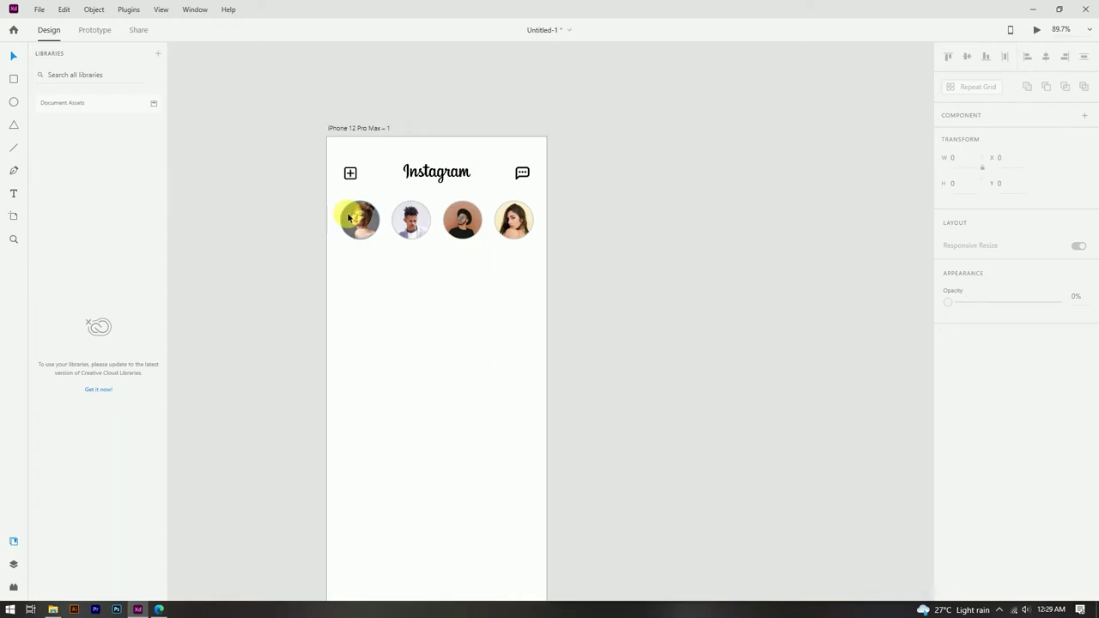
scroll(358, 216, "up", 5)
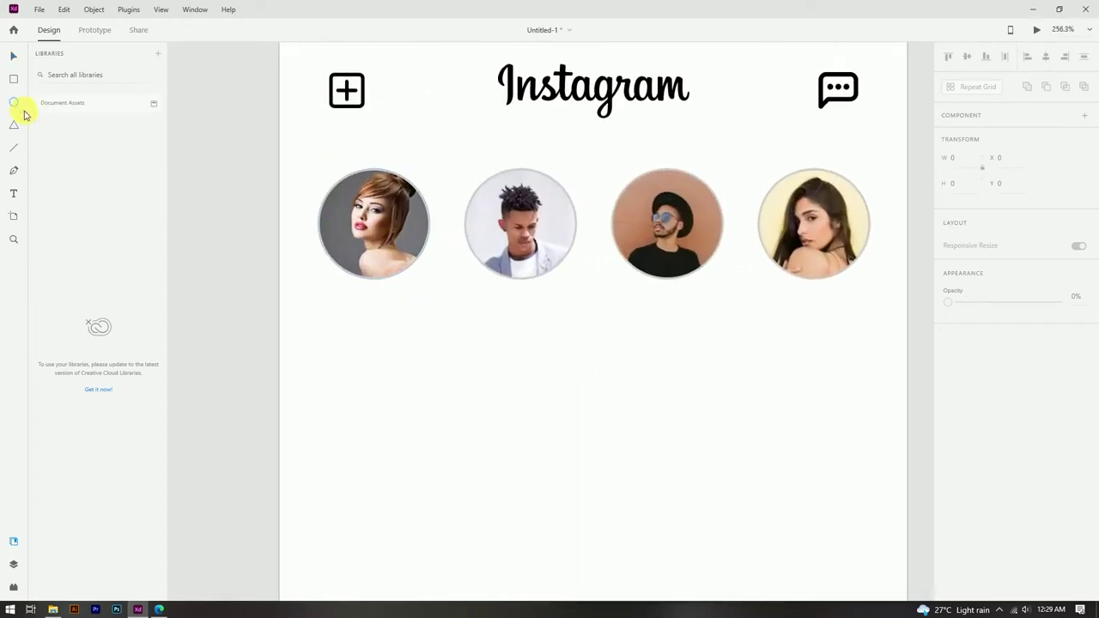
Step: Draw an unfilled circle over the first story photo and enlarge it slightly into a ring
left_click(14, 102)
left_click_drag(374, 223, 511, 286)
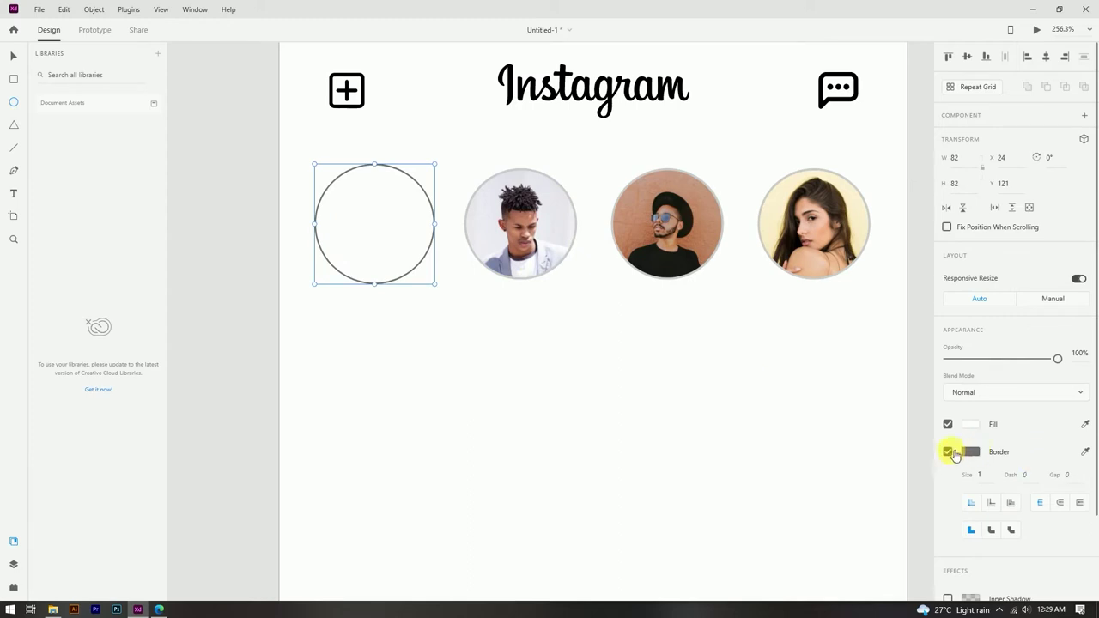
left_click(949, 425)
left_click(17, 58)
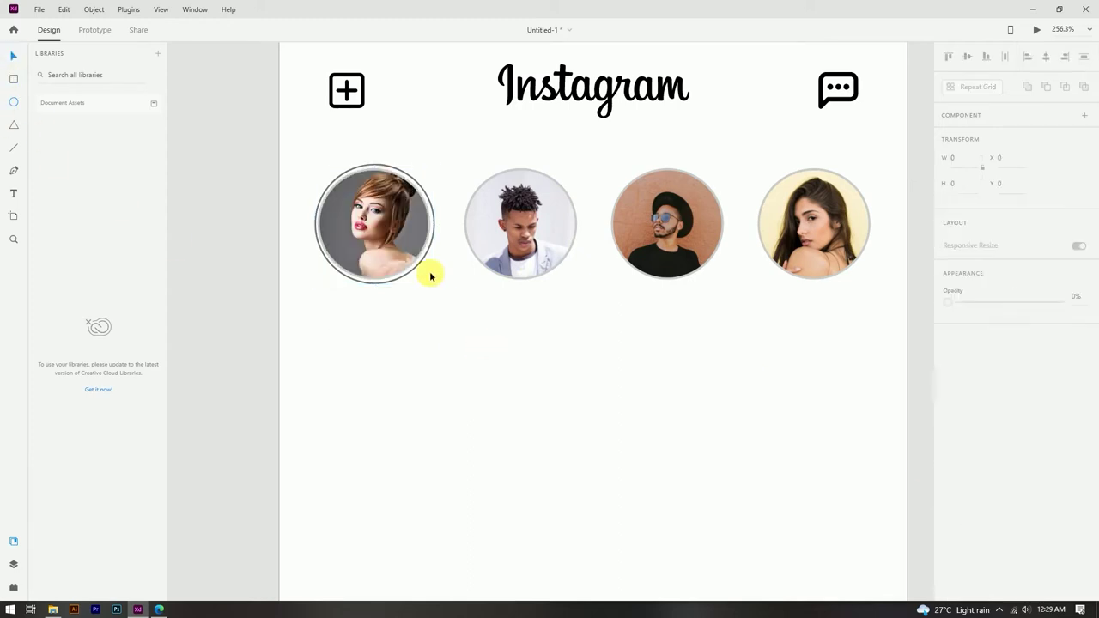
scroll(435, 221, "up", 3)
left_click_drag(440, 226, 448, 234)
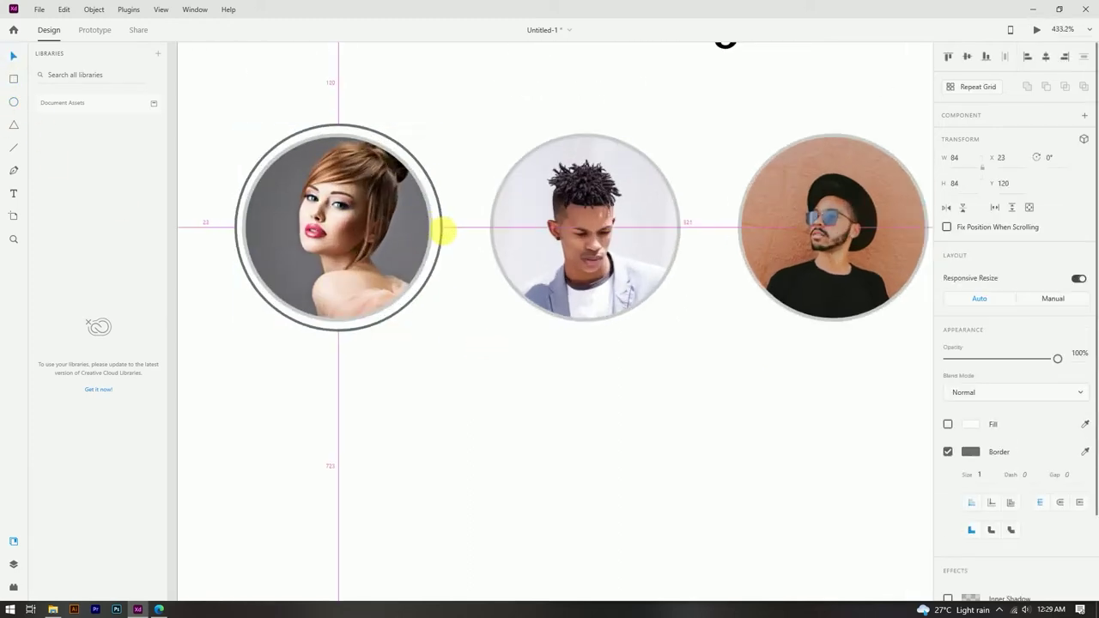
left_click(447, 234)
Step: Set the ring's border size to 1.5 and its colour to pale pink #DBD6D6
scroll(453, 206, "down", 4)
scroll(437, 186, "up", 3)
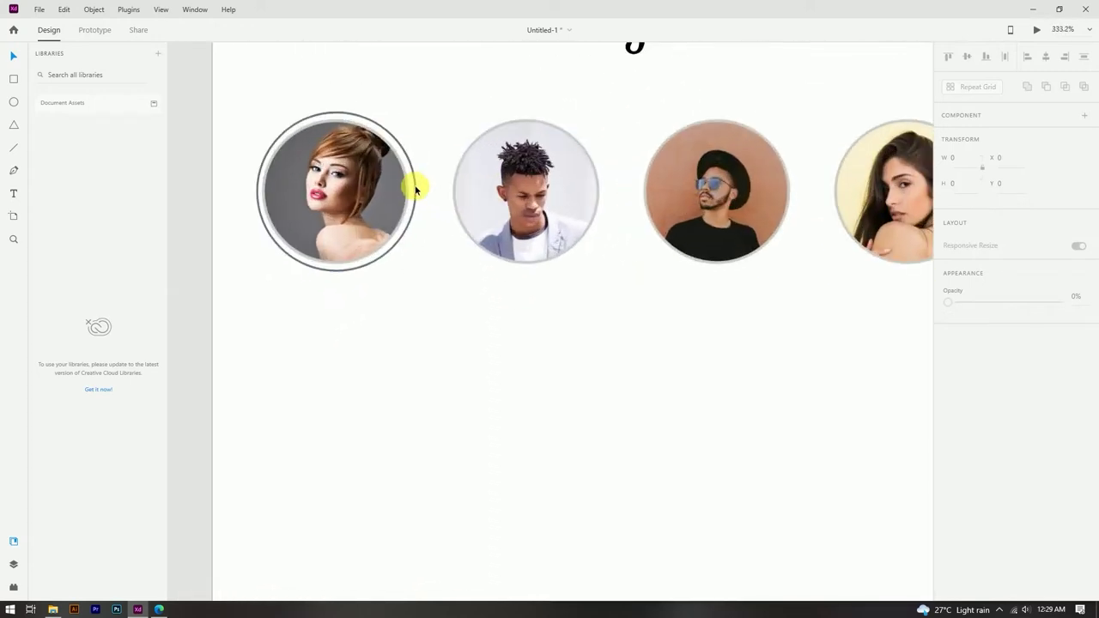
left_click(413, 185)
type(".5")
left_click(969, 452)
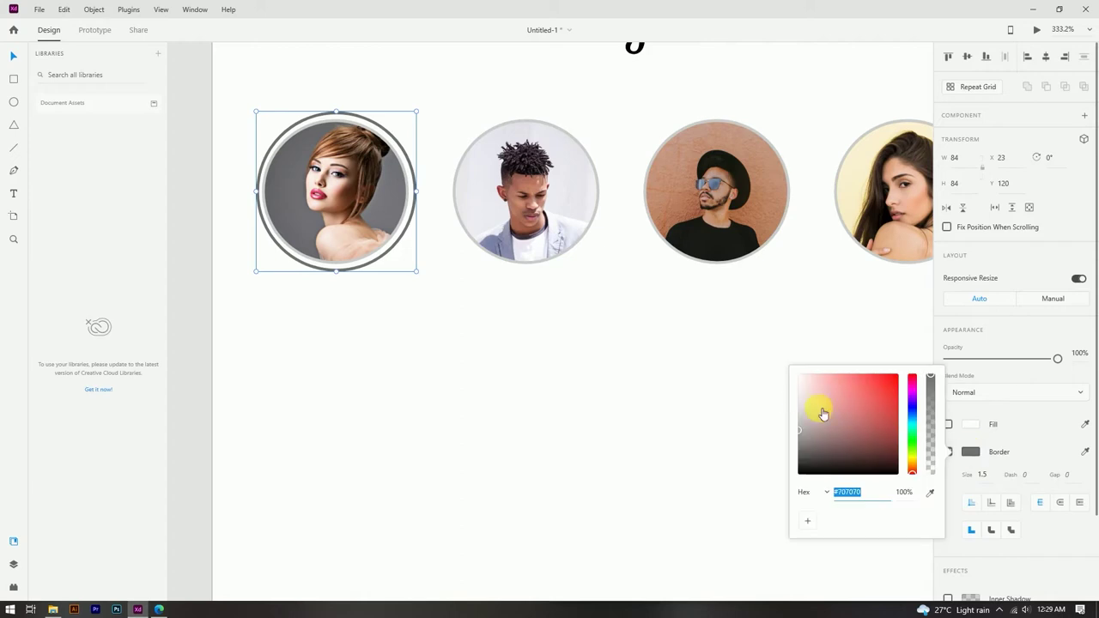
left_click_drag(830, 398, 806, 393)
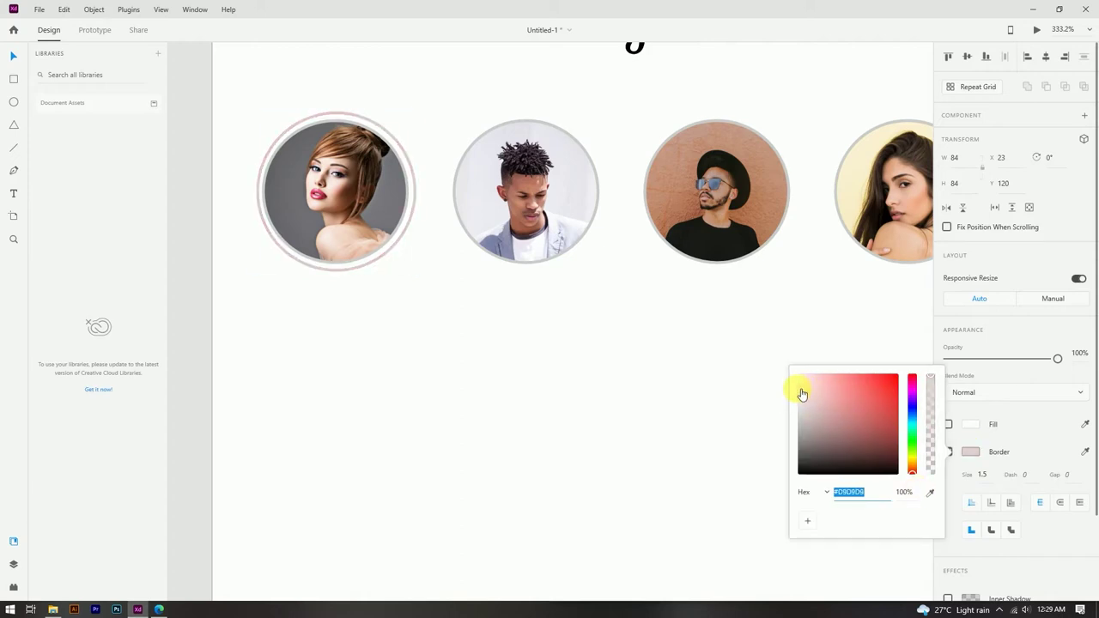
left_click(778, 381)
Step: Fit the whole artboard in view and cancel the save prompt
key("ctrl+0")
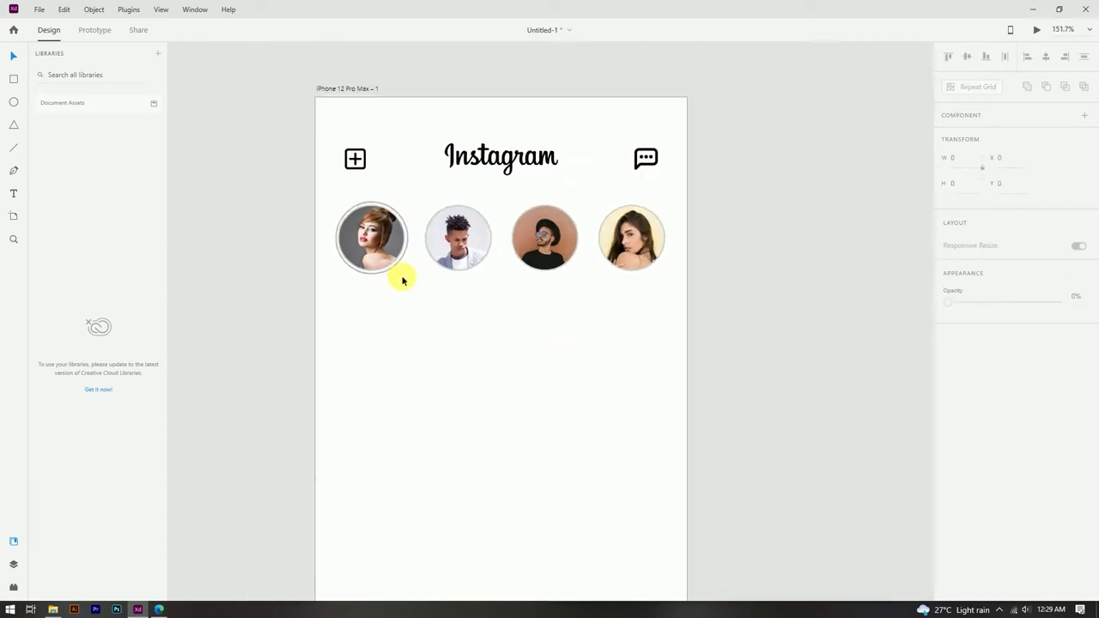
key("ctrl+s")
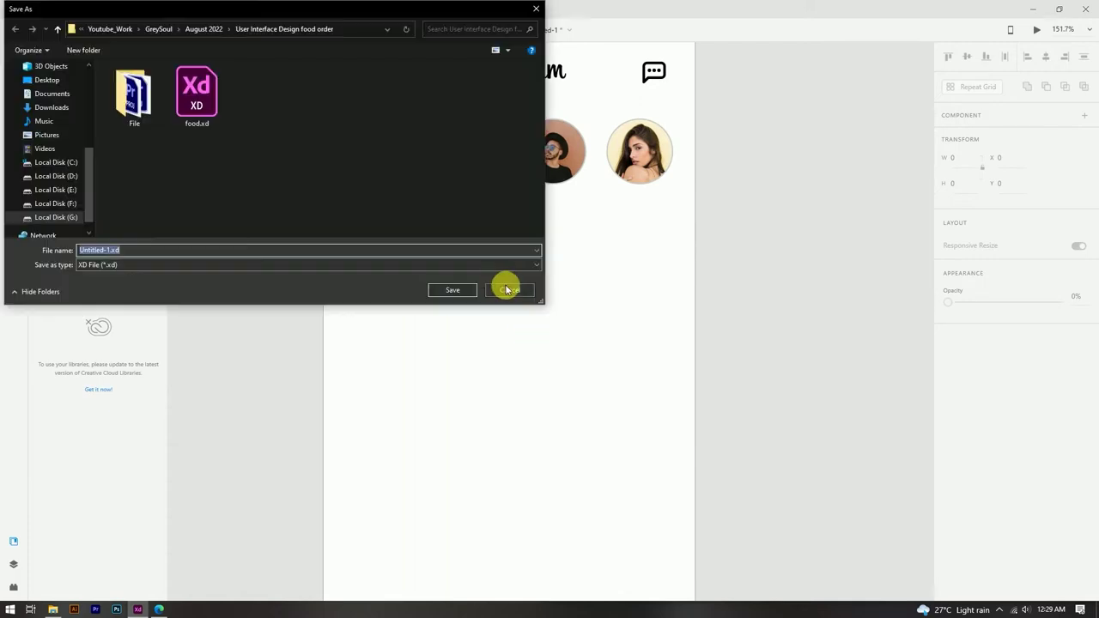
left_click(496, 289)
scroll(395, 249, "up", 1)
scroll(372, 203, "up", 1)
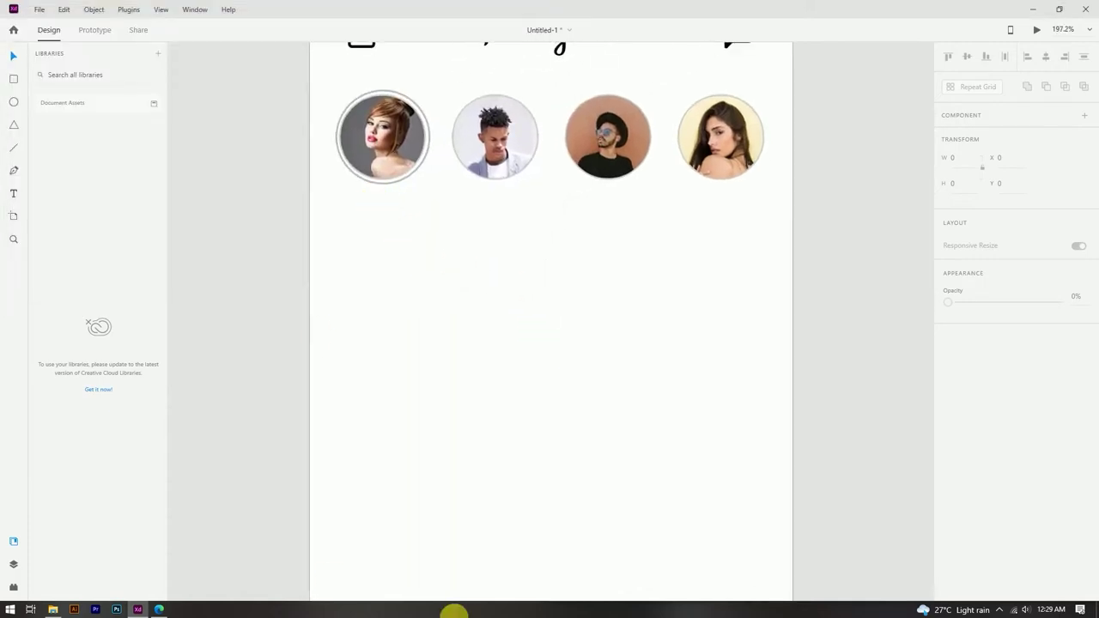
Step: Draw a 428×926 rectangle covering the whole iPhone artboard
left_click_drag(463, 332, 477, 388)
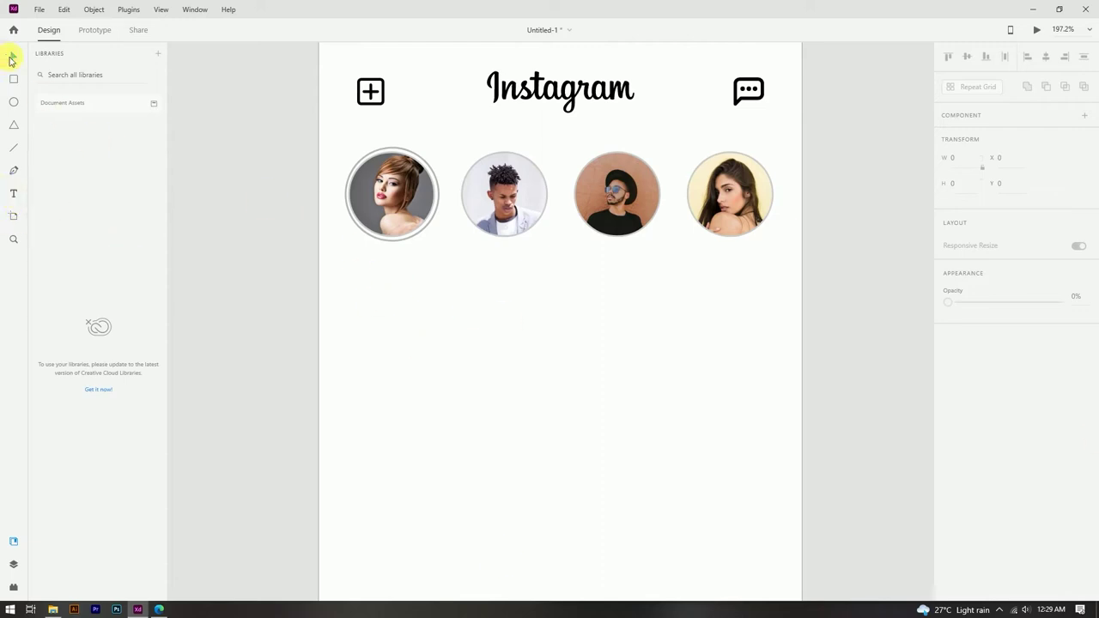
left_click(13, 216)
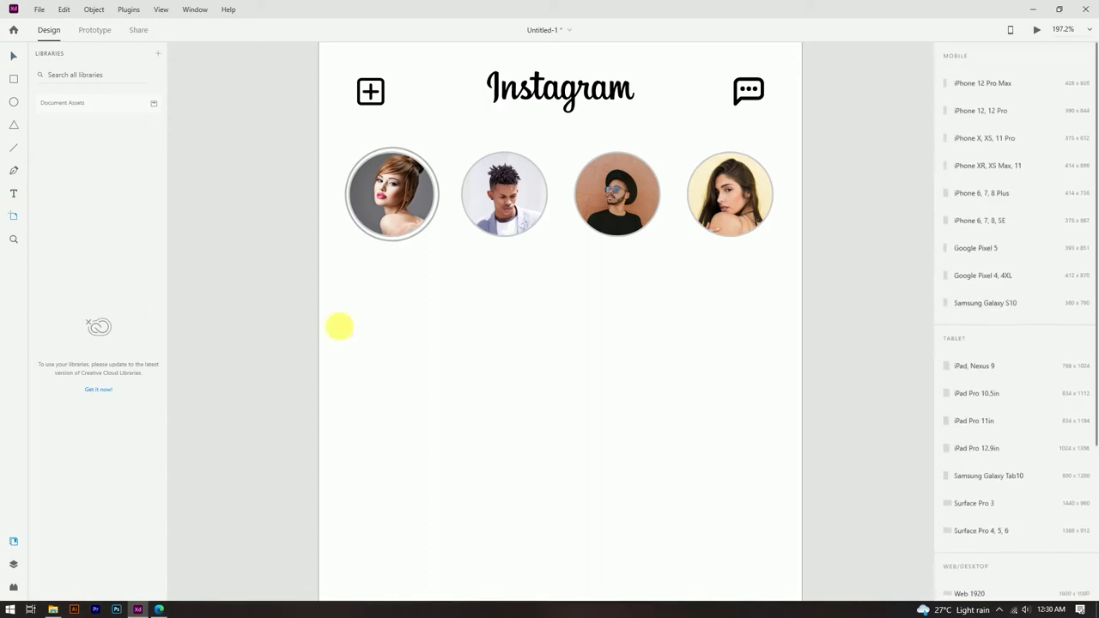
left_click(13, 55)
scroll(410, 328, "down", 5)
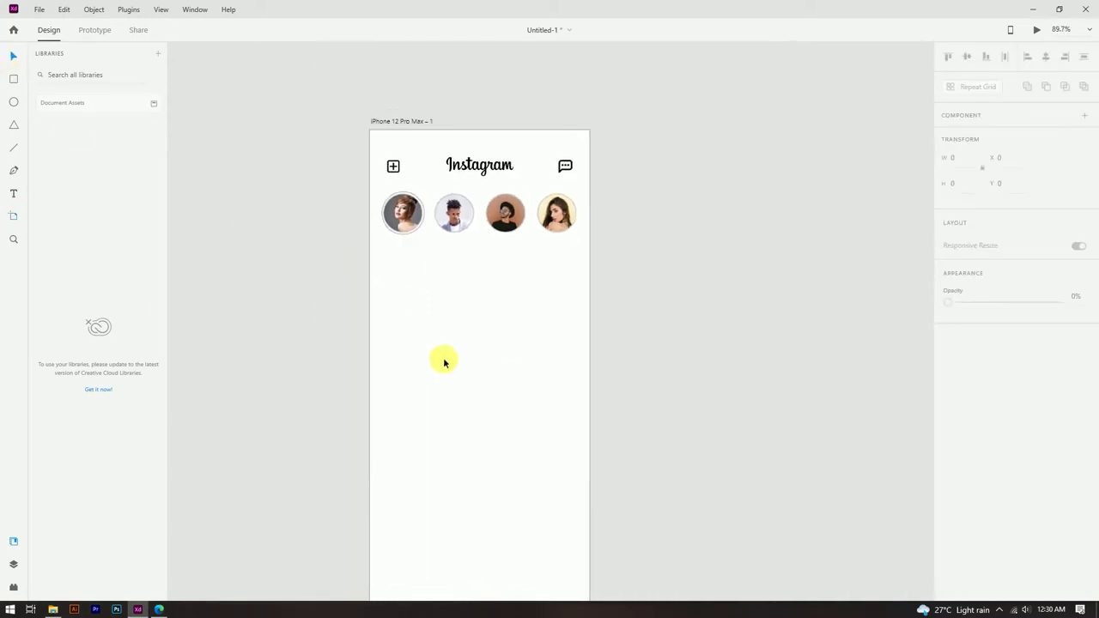
left_click_drag(380, 82, 597, 556)
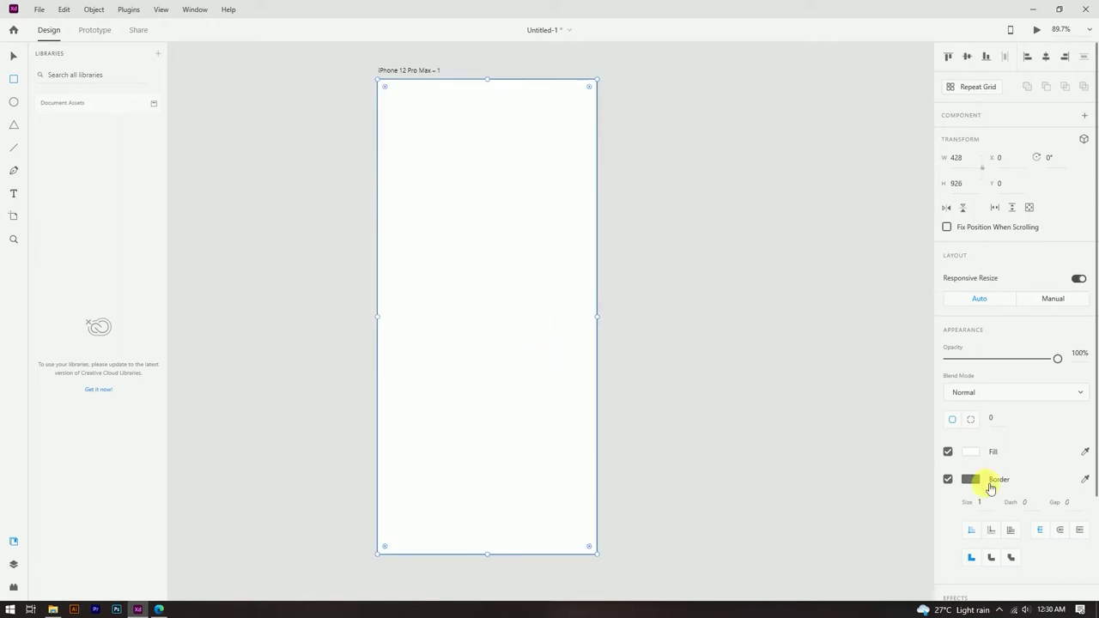
Step: Remove the rectangle's border, fill it #F2F2F2, and pick Rectangle 1 in the Layers panel
left_click(948, 479)
left_click(972, 452)
left_click_drag(803, 389, 797, 389)
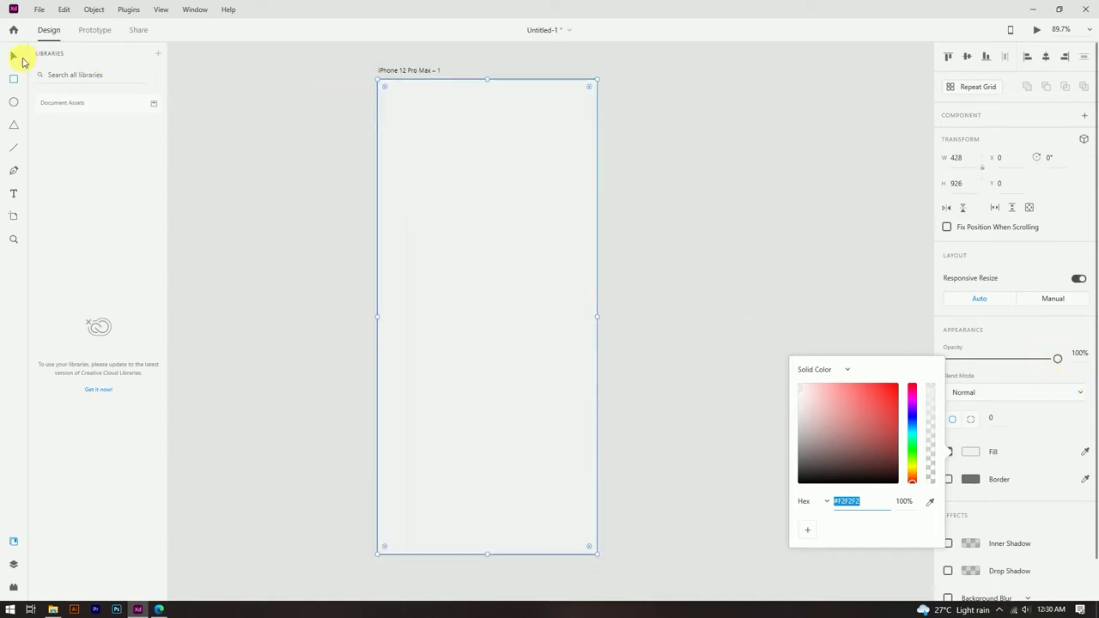
left_click(521, 299)
scroll(1051, 368, "down", 2)
scroll(1050, 369, "up", 2)
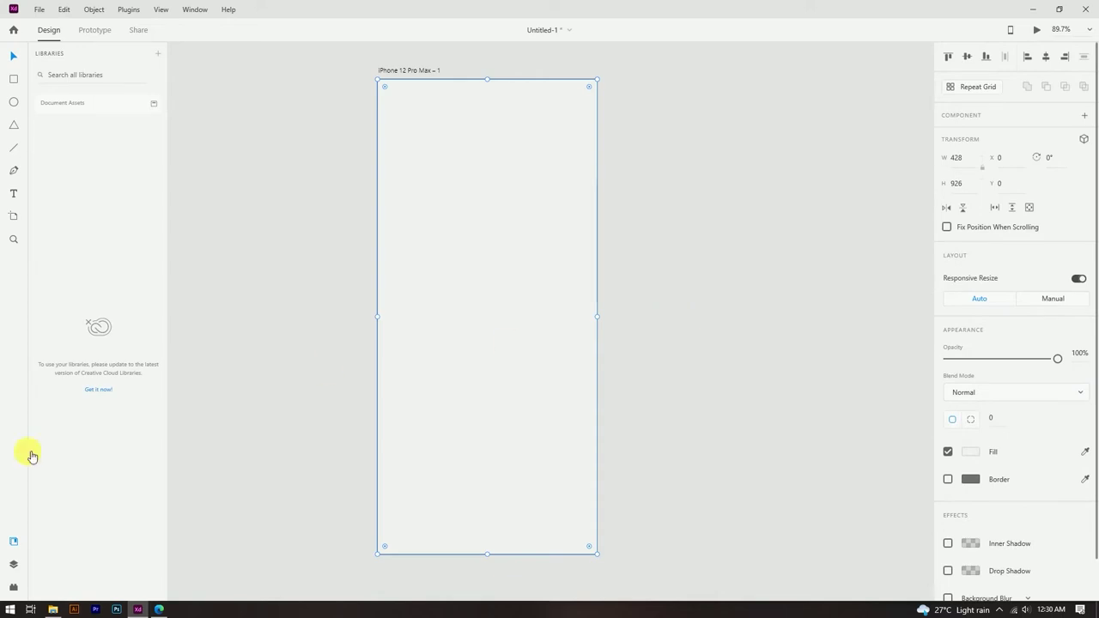
left_click(14, 566)
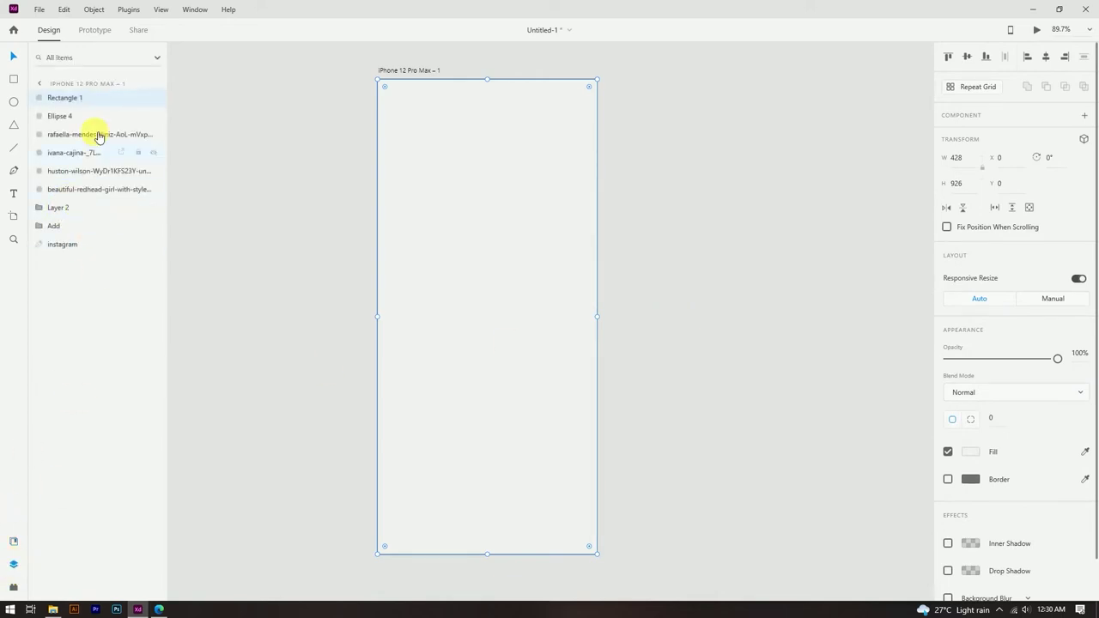
left_click(527, 163)
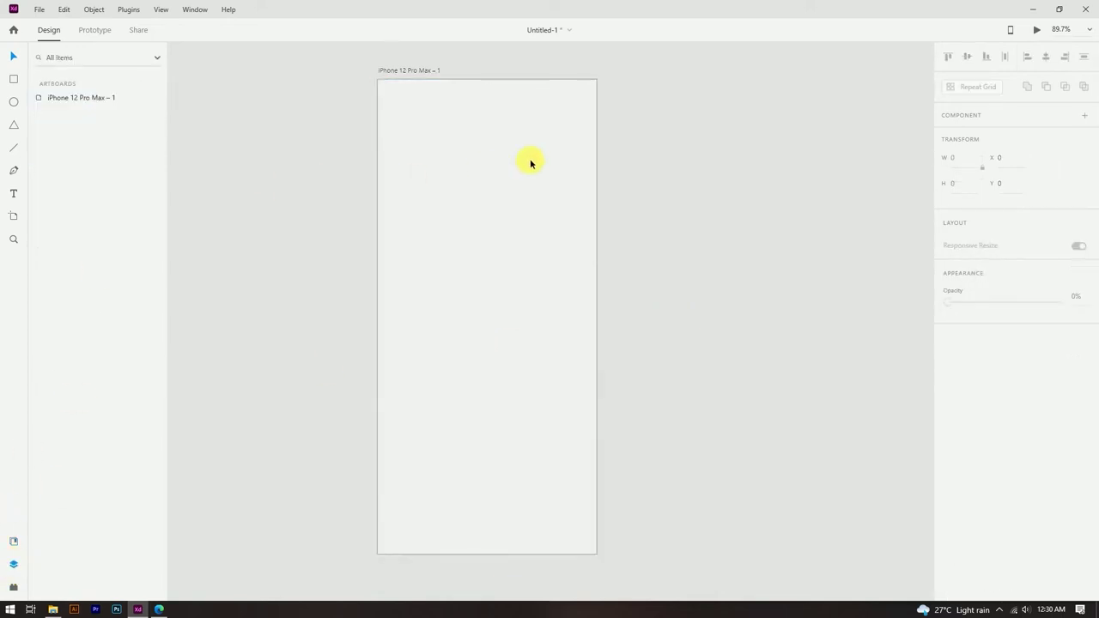
Step: Move the grey background Rectangle 1 to the bottom of the layer stack
left_click_drag(73, 97, 89, 249)
left_click(271, 245)
left_click(570, 226)
Step: Draw a borderless white 428×414 post rectangle below the stories row
left_click(250, 191)
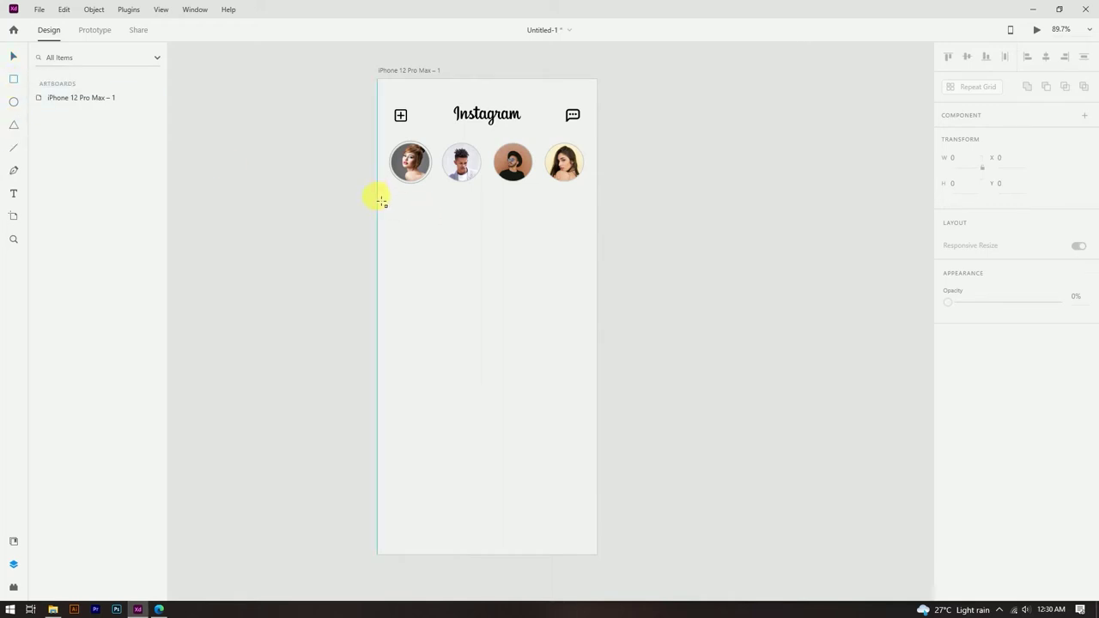
left_click_drag(379, 192, 605, 198)
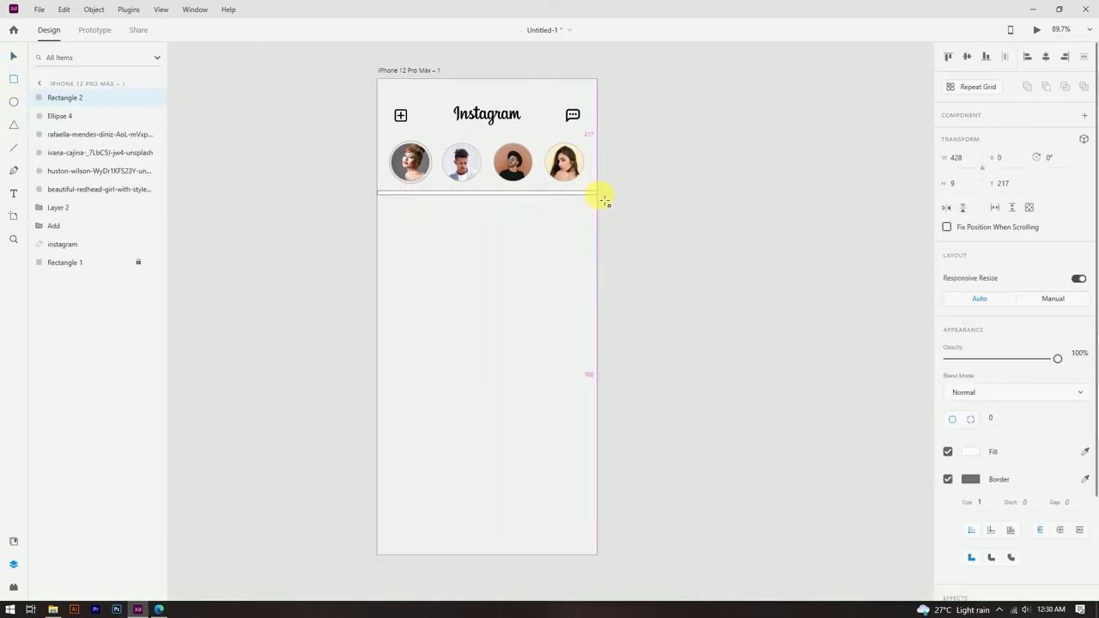
left_click_drag(605, 200, 598, 404)
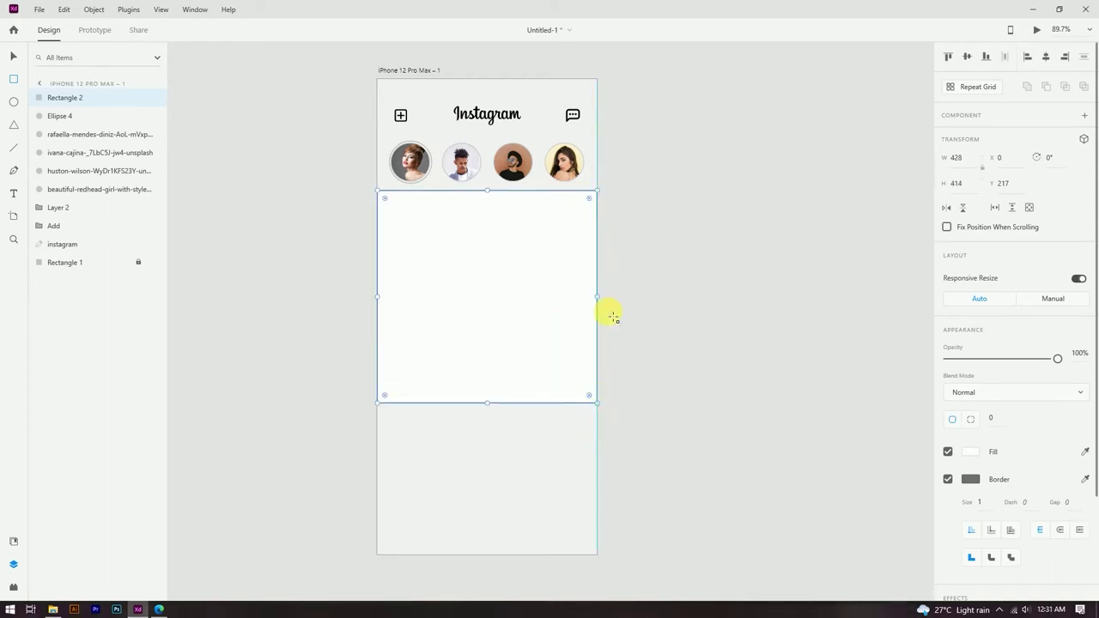
left_click(353, 256)
left_click(490, 261)
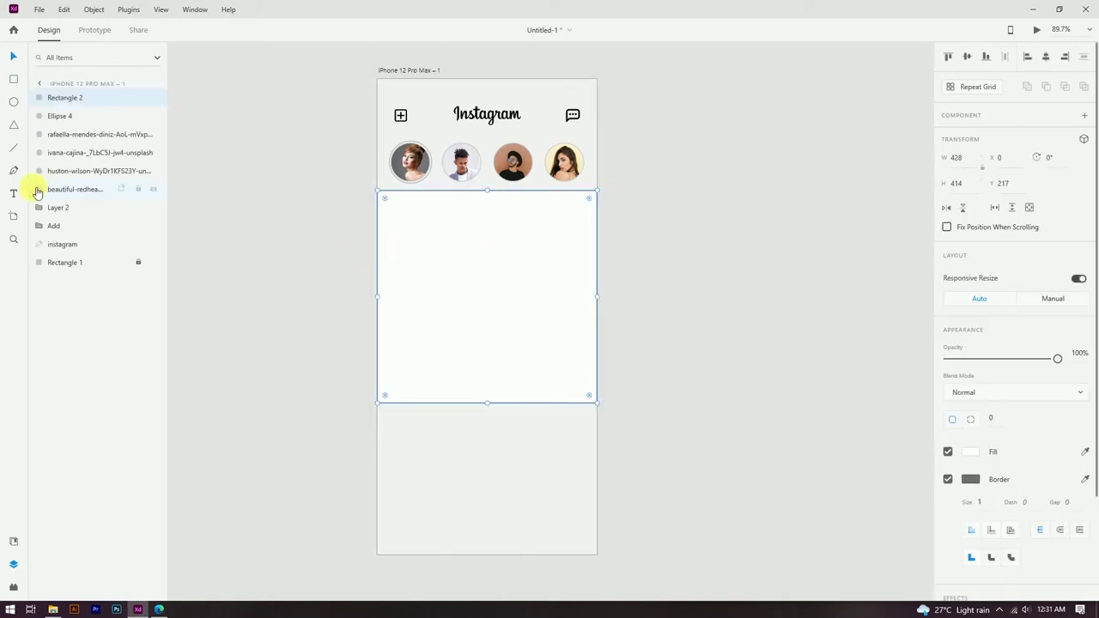
left_click(949, 480)
left_click(823, 442)
Step: Nudge the white post rectangle a few pixels lower beneath the story circles
scroll(567, 255, "up", 2)
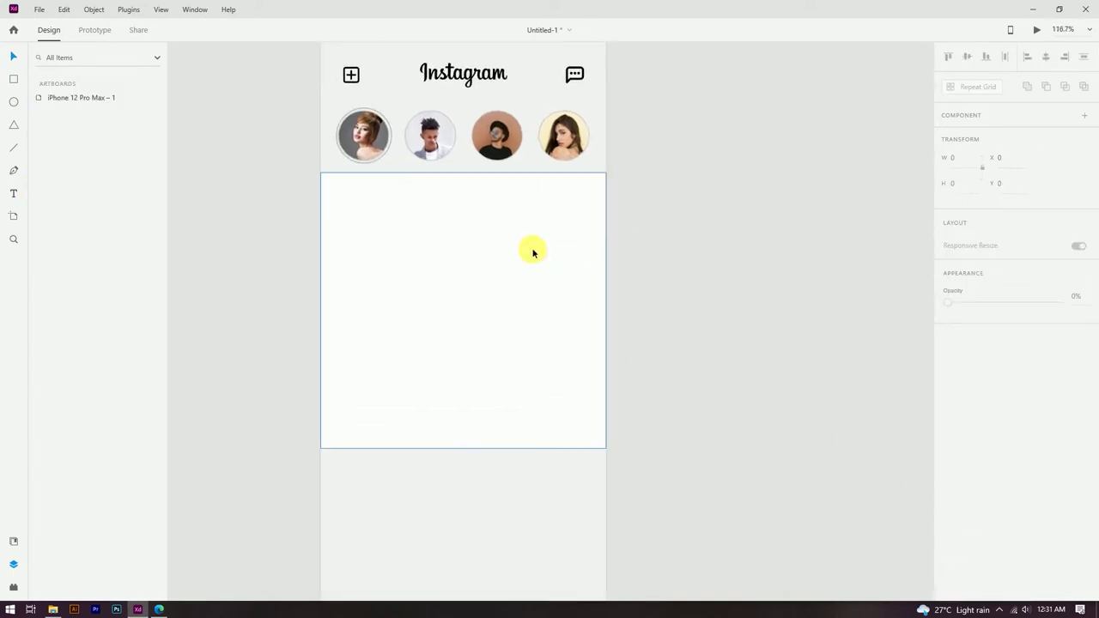
left_click(466, 179)
left_click_drag(467, 179, 469, 204)
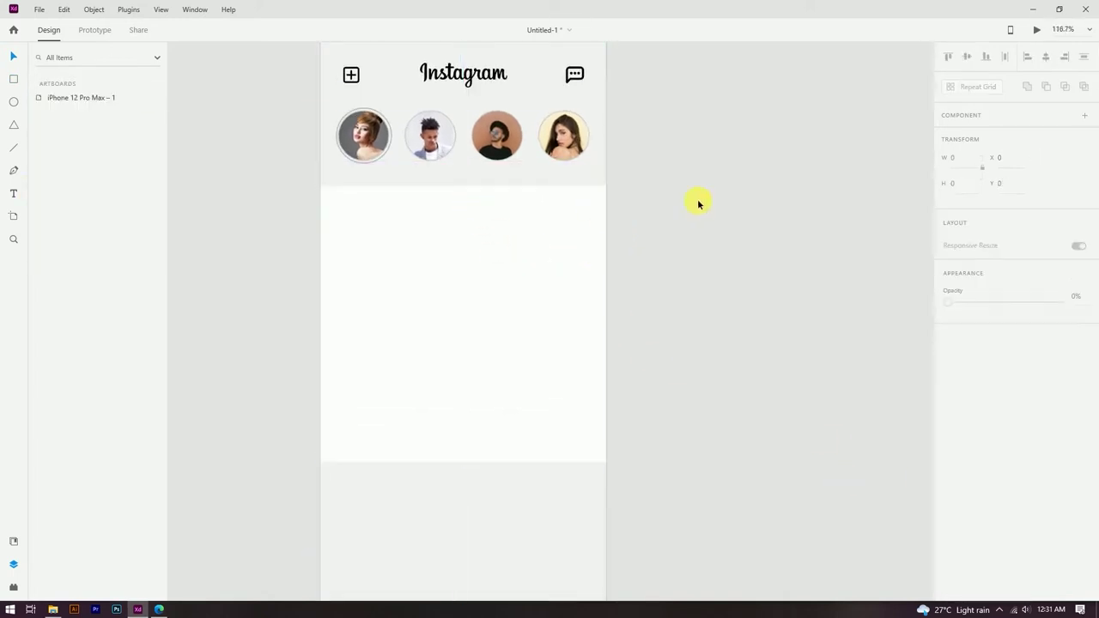
left_click(696, 203)
scroll(645, 206, "down", 3)
scroll(636, 201, "up", 1)
left_click(465, 233)
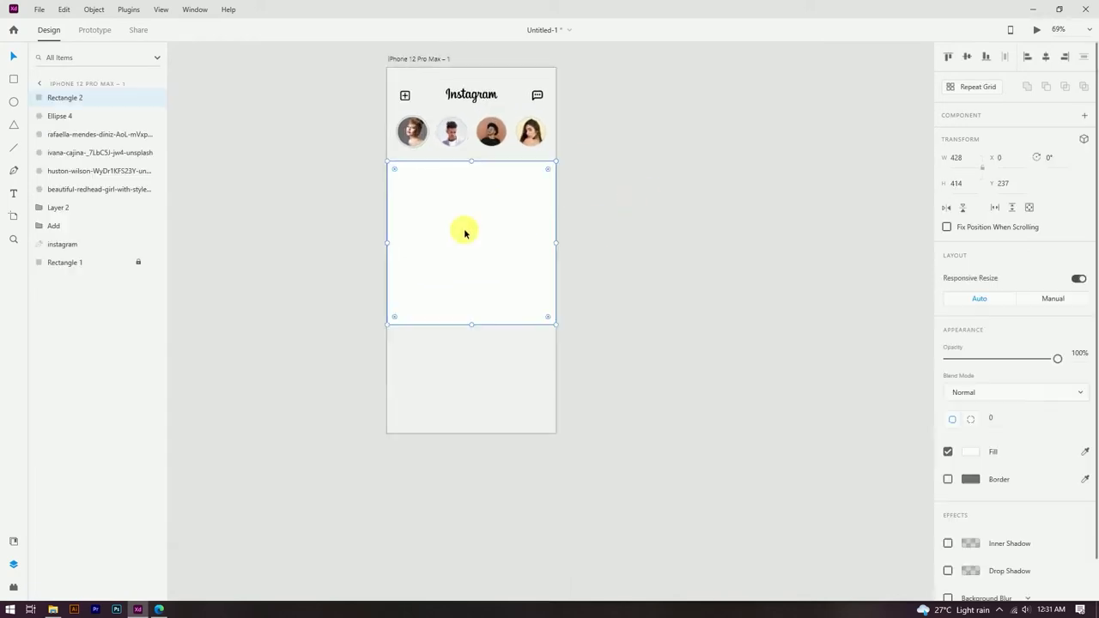
left_click(52, 610)
Step: Drop the redhead portrait photo into the white post rectangle
left_click_drag(746, 84, 490, 270)
left_click(381, 400)
scroll(572, 166, "up", 3)
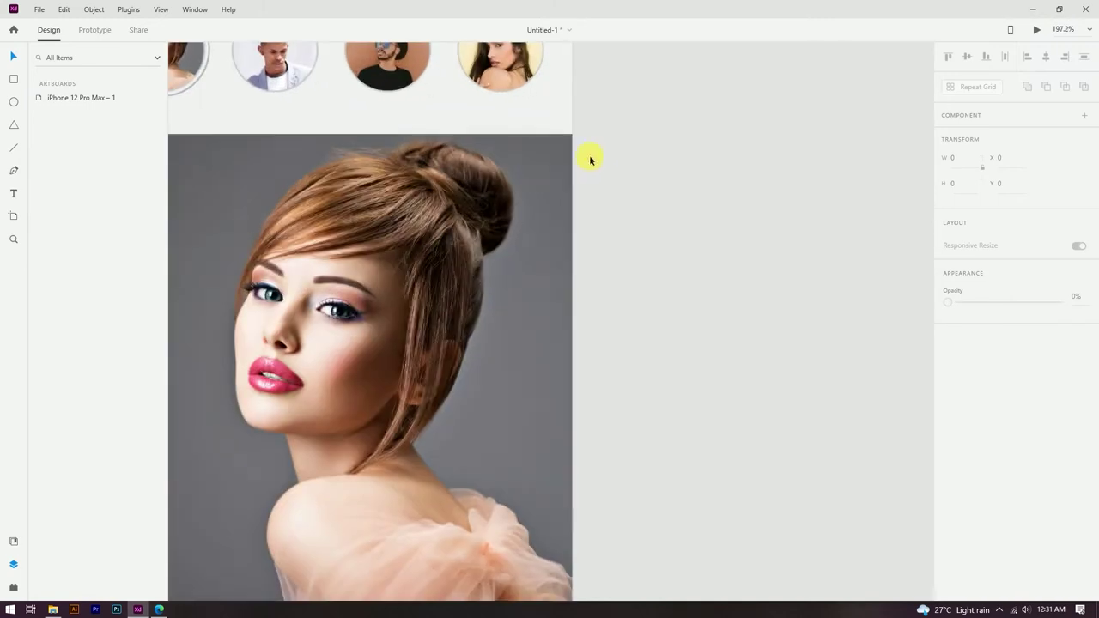
scroll(537, 136, "up", 2)
Step: Slightly round the photo's corners and shrink it evenly to inset it
left_click(545, 162)
left_click_drag(594, 140, 588, 146)
left_click_drag(608, 314, 602, 315)
left_click(640, 266)
scroll(584, 160, "down", 3)
scroll(530, 182, "up", 2)
left_click(530, 182)
left_click(662, 152)
scroll(514, 249, "down", 2)
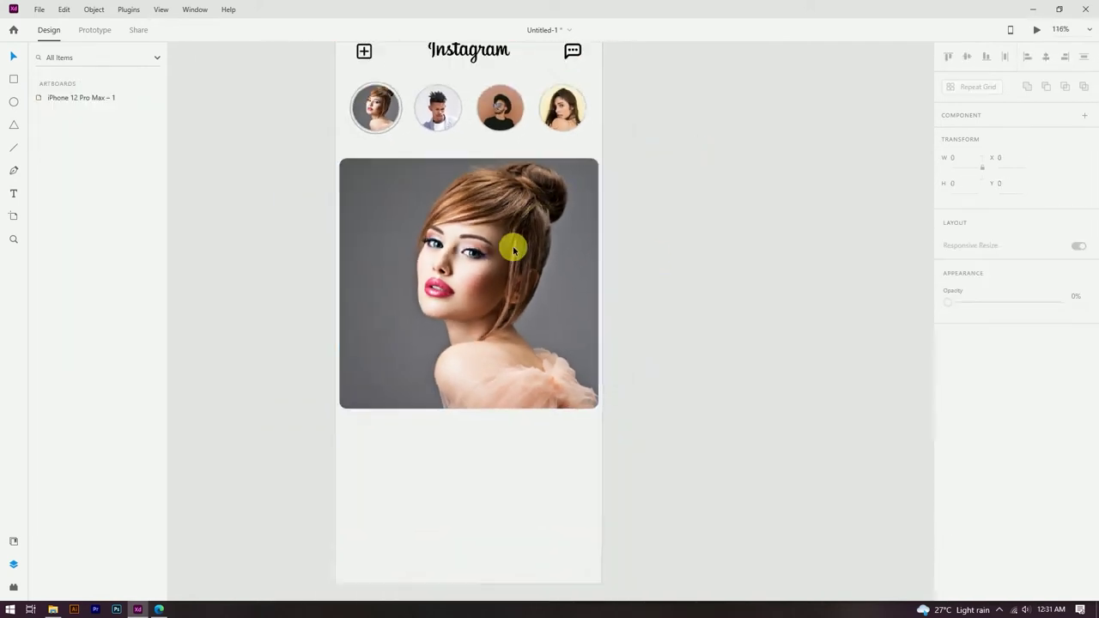
scroll(514, 249, "down", 2)
scroll(636, 249, "up", 1)
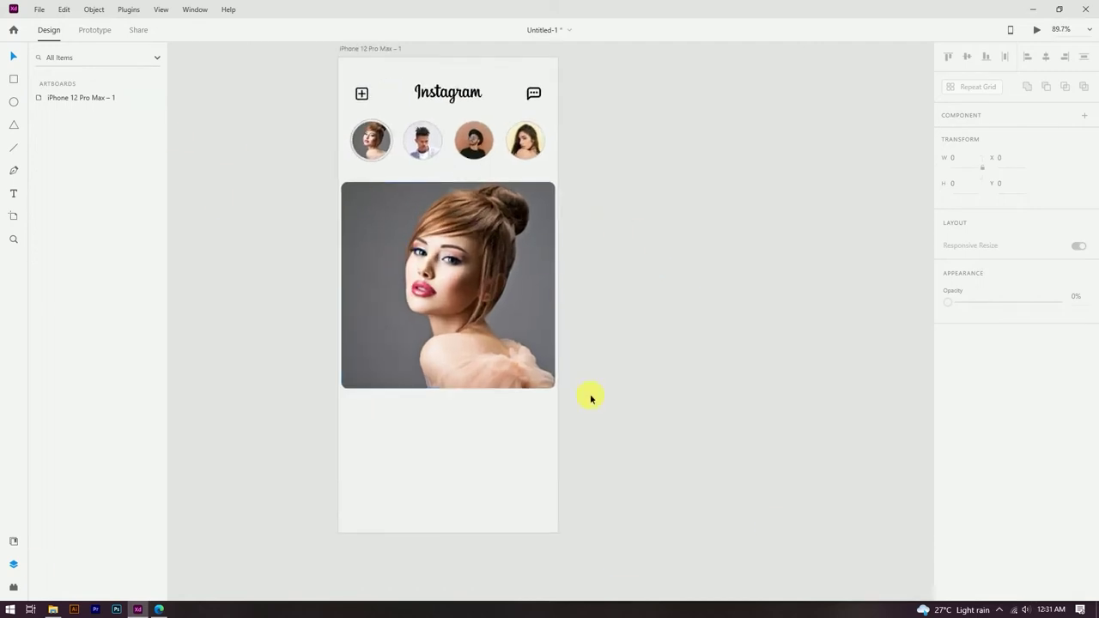
Step: Draw a borderless white rectangle over the post area, layered behind the photo but above the background
left_click_drag(338, 177, 559, 396)
left_click(948, 479)
left_click(633, 346)
left_click(495, 309)
key("ctrl+shift+bracketleft")
key("ctrl+bracketright")
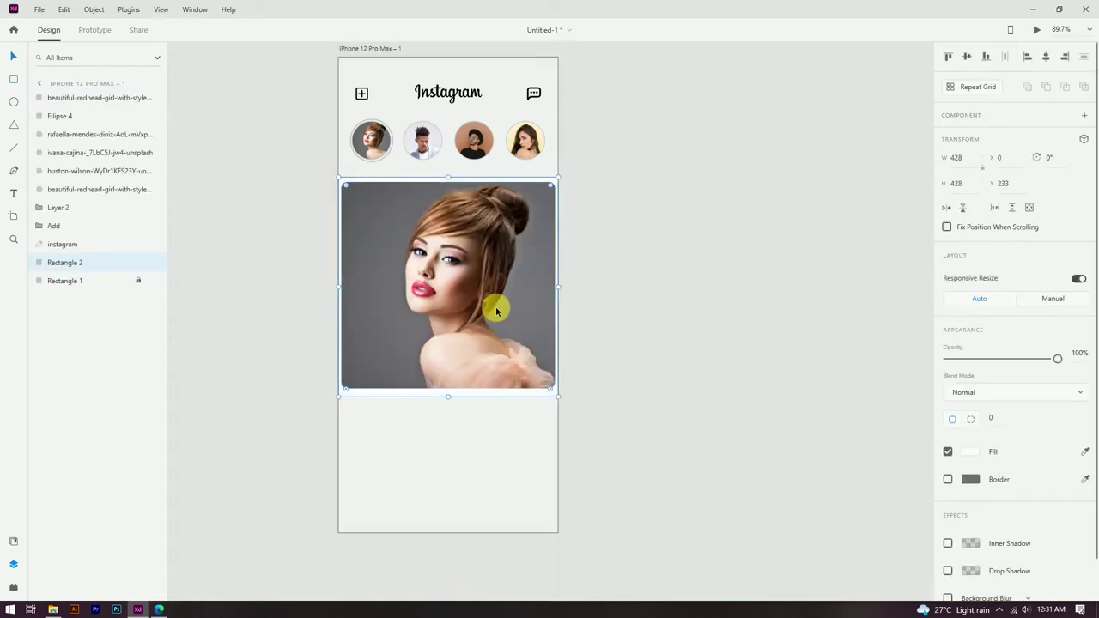
left_click(618, 345)
Step: Centre the photo vertically on the 428×428 white card
left_click(484, 363)
left_click(508, 394, "shift")
left_click(968, 56)
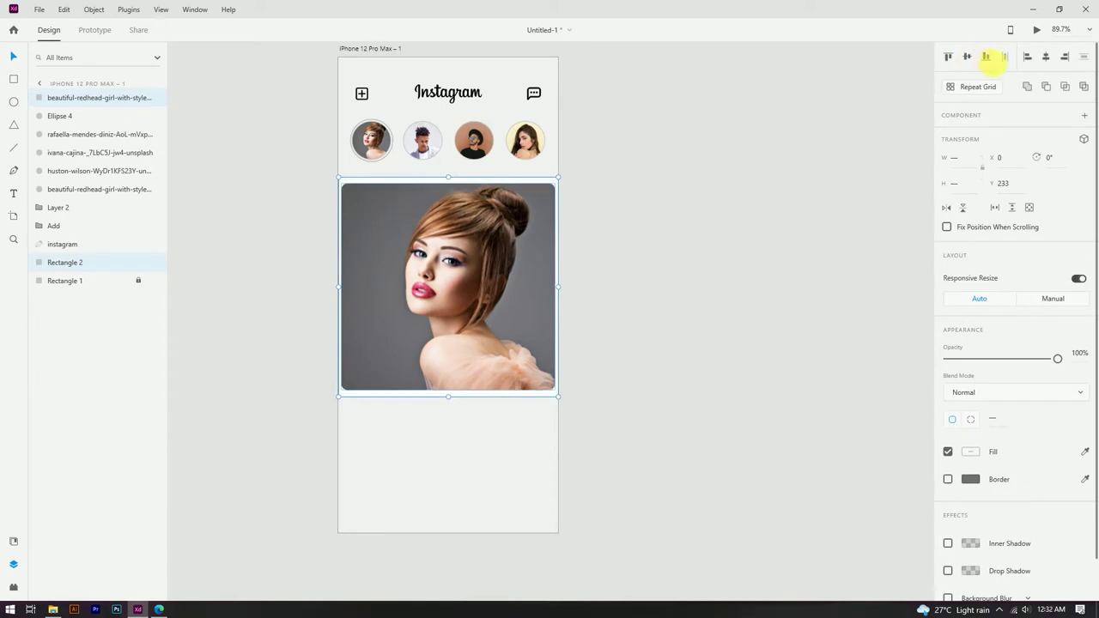
scroll(479, 186, "up", 3)
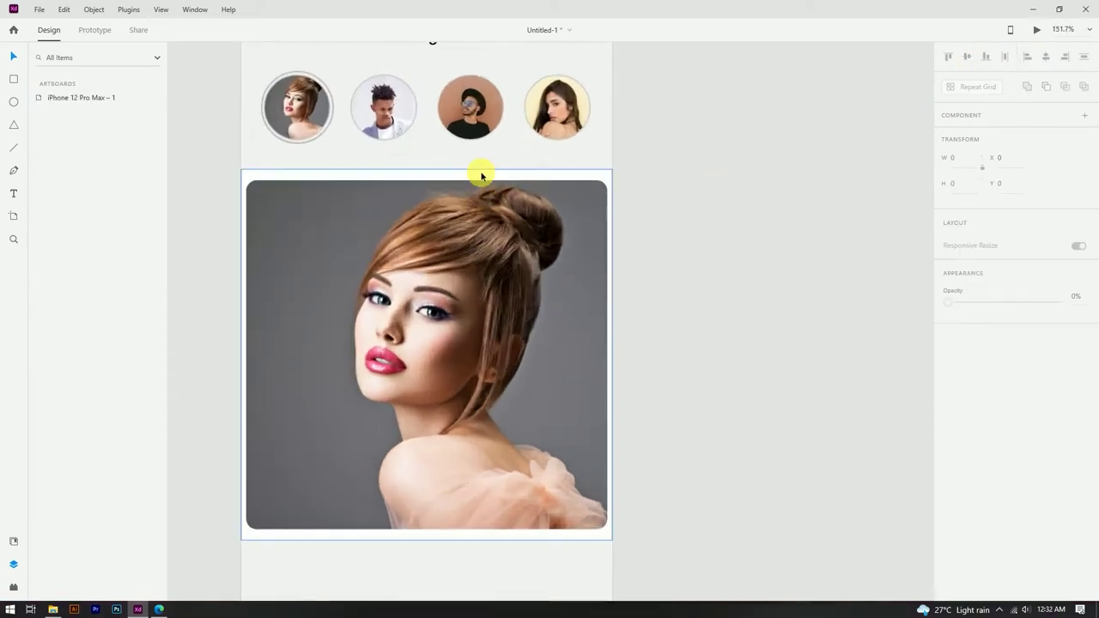
scroll(427, 166, "up", 1)
scroll(433, 117, "down", 4)
left_click(464, 305)
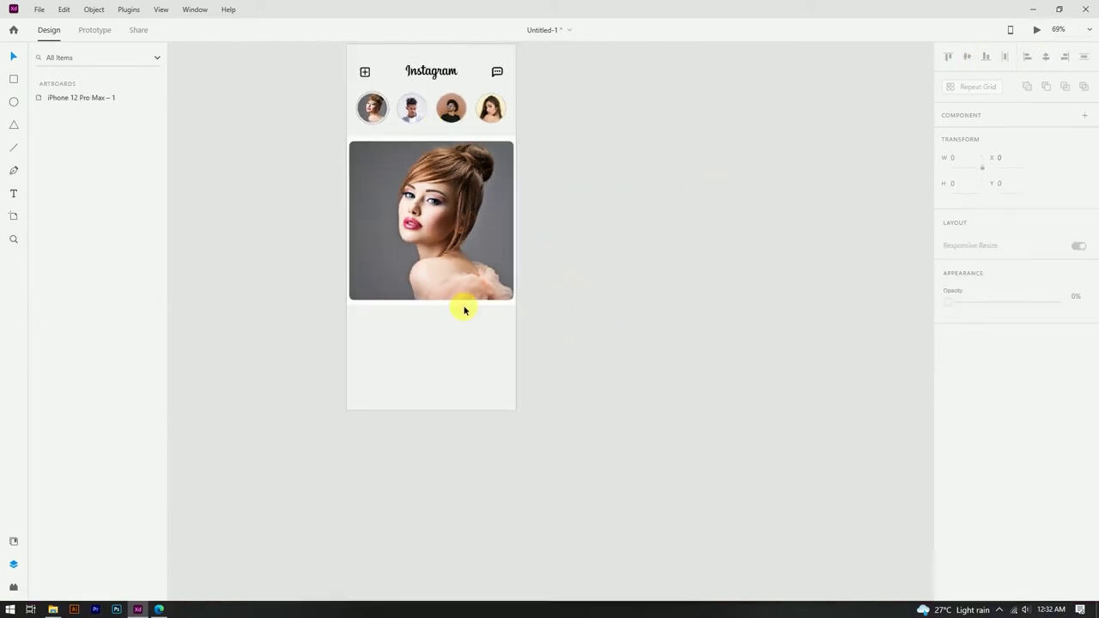
scroll(419, 306, "up", 3)
scroll(419, 307, "up", 2)
left_click(606, 302)
left_click(663, 323)
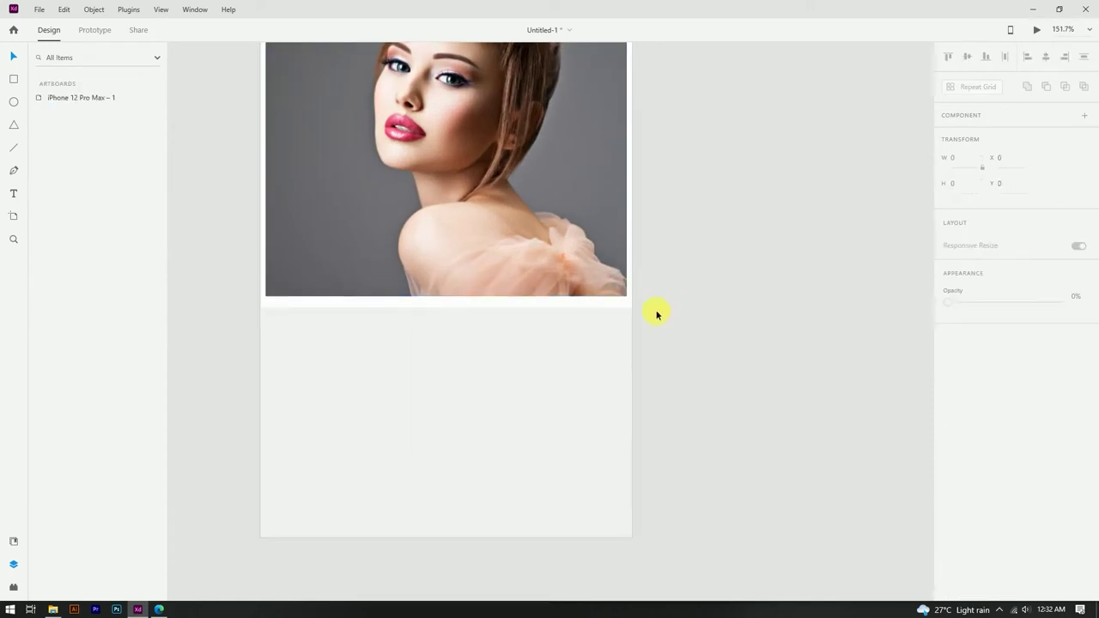
Step: Increase the corner radius on the redhead portrait photo
left_click(624, 253)
scroll(616, 214, "up", 2)
scroll(598, 123, "up", 3)
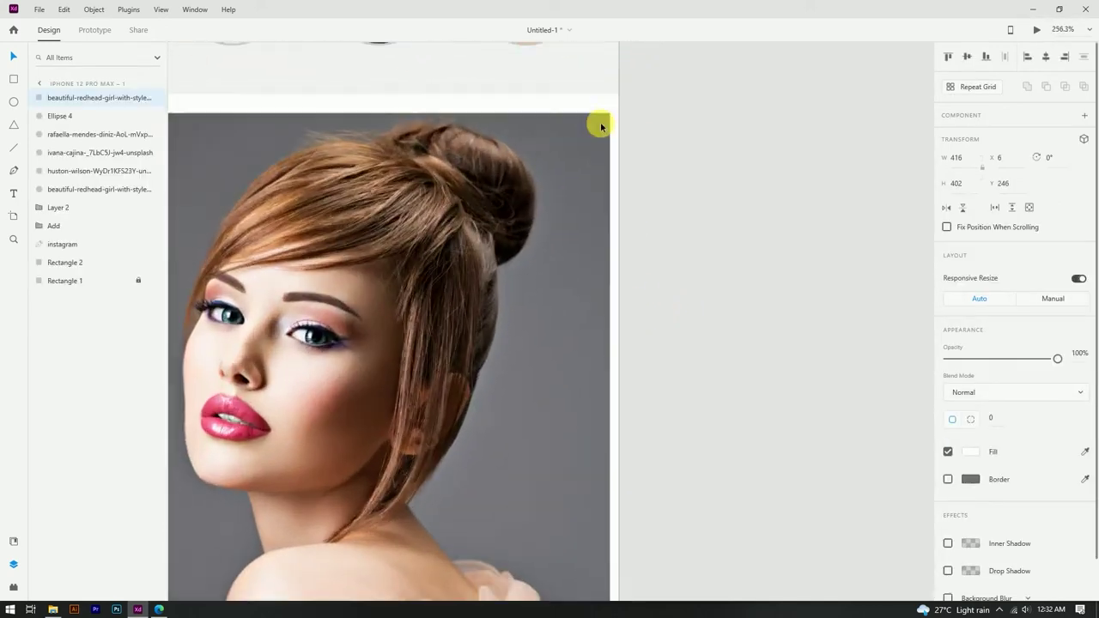
left_click_drag(602, 124, 548, 174)
left_click(631, 140)
scroll(631, 94, "down", 4)
left_click(611, 100)
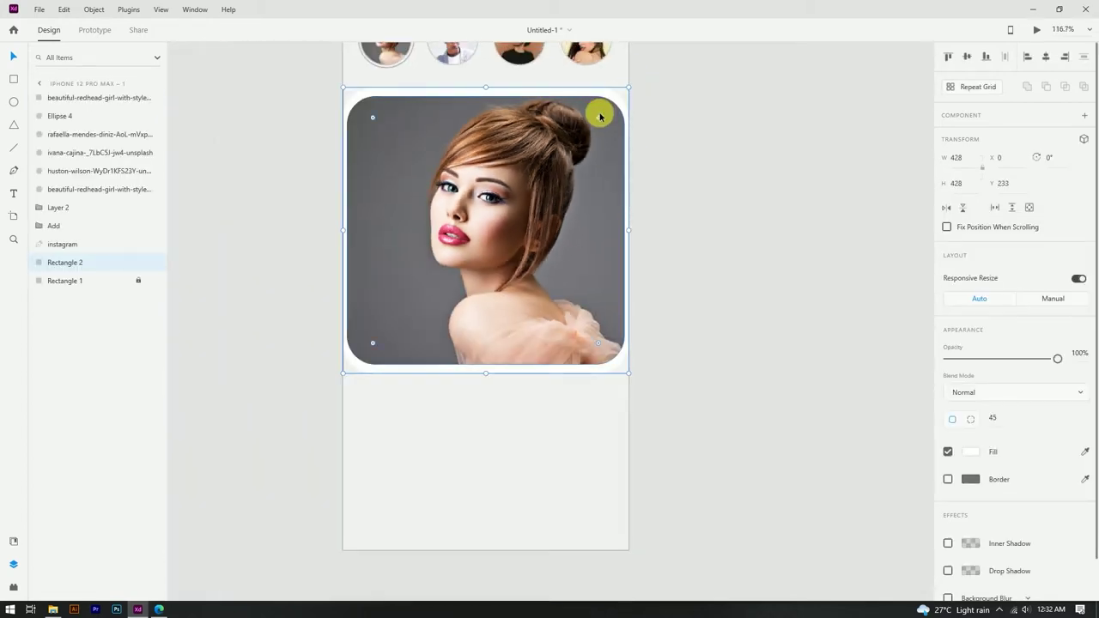
scroll(523, 74, "up", 3)
left_click(593, 155)
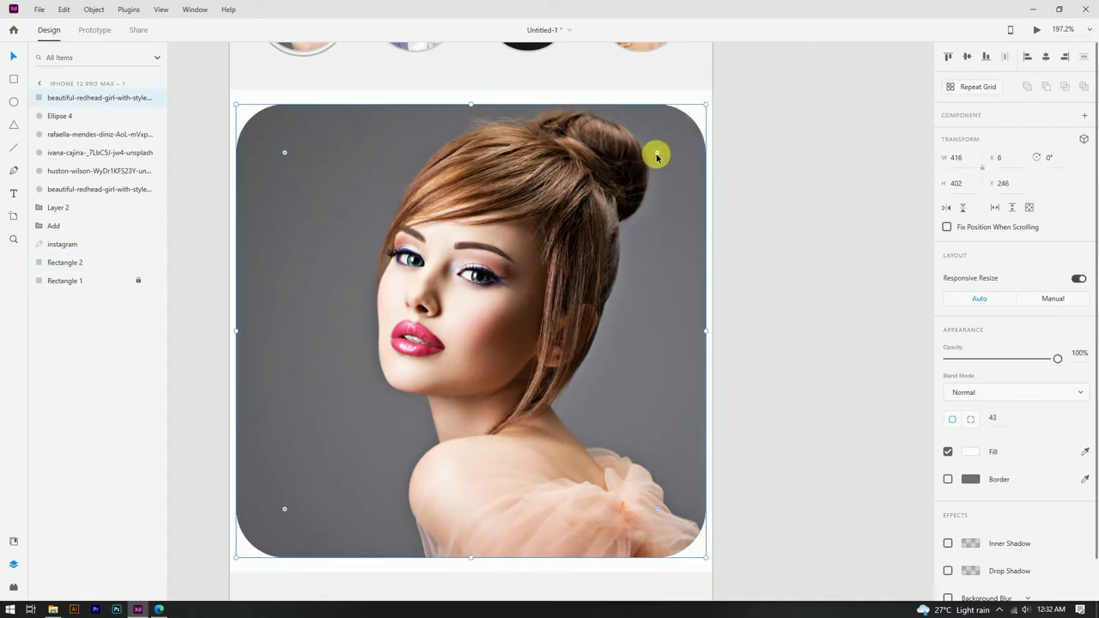
left_click(768, 140)
scroll(589, 109, "down", 3)
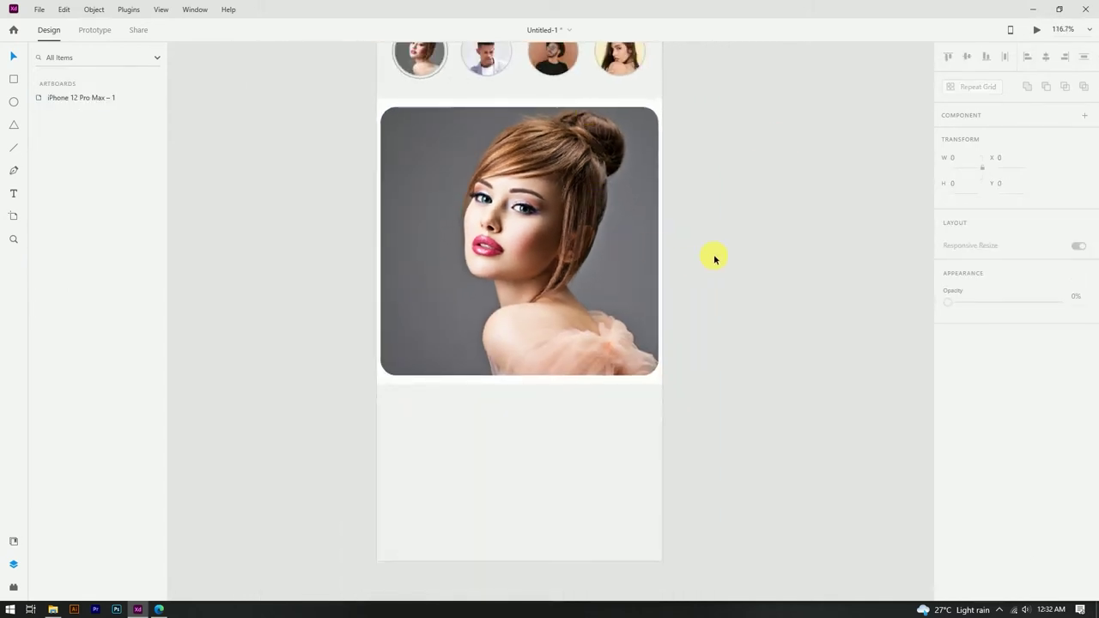
scroll(606, 385, "up", 2)
Step: Lower the white card's top edge slightly
left_click(567, 383)
left_click_drag(493, 385, 496, 386)
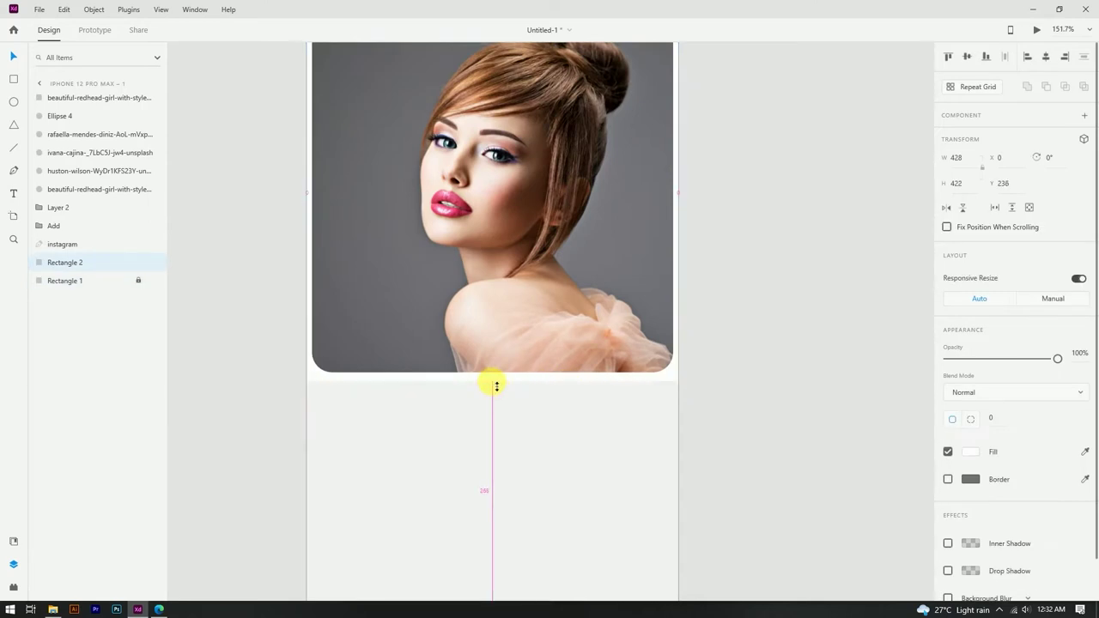
left_click(657, 357)
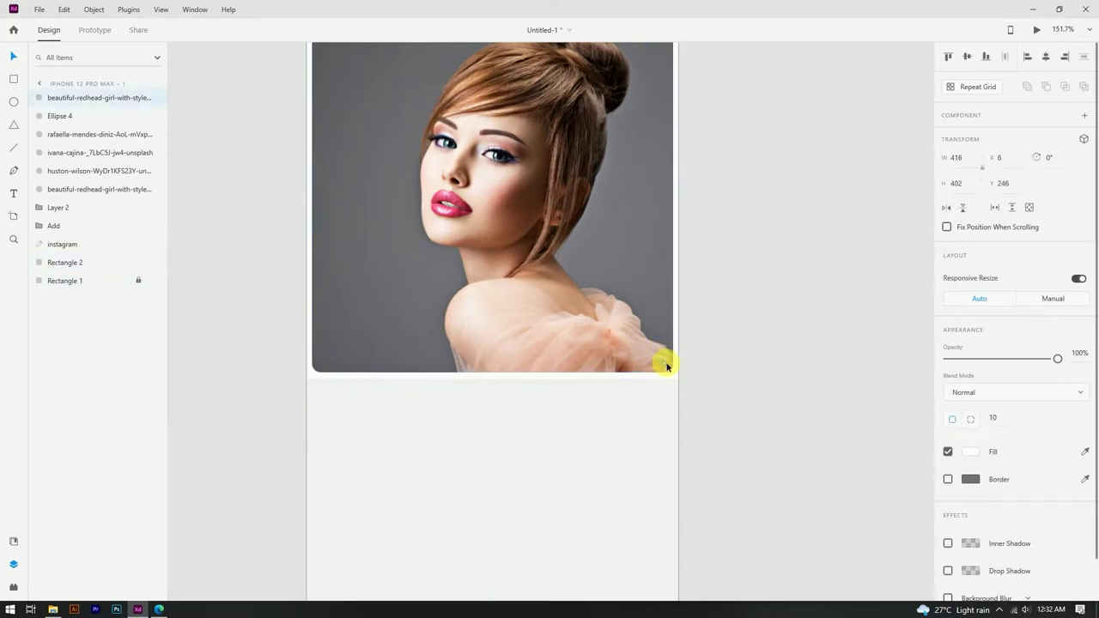
left_click(748, 263)
Step: Round the white card's corners to a 25 radius to match the photo
scroll(670, 249, "up", 3)
left_click(656, 198)
left_click_drag(656, 200, 642, 205)
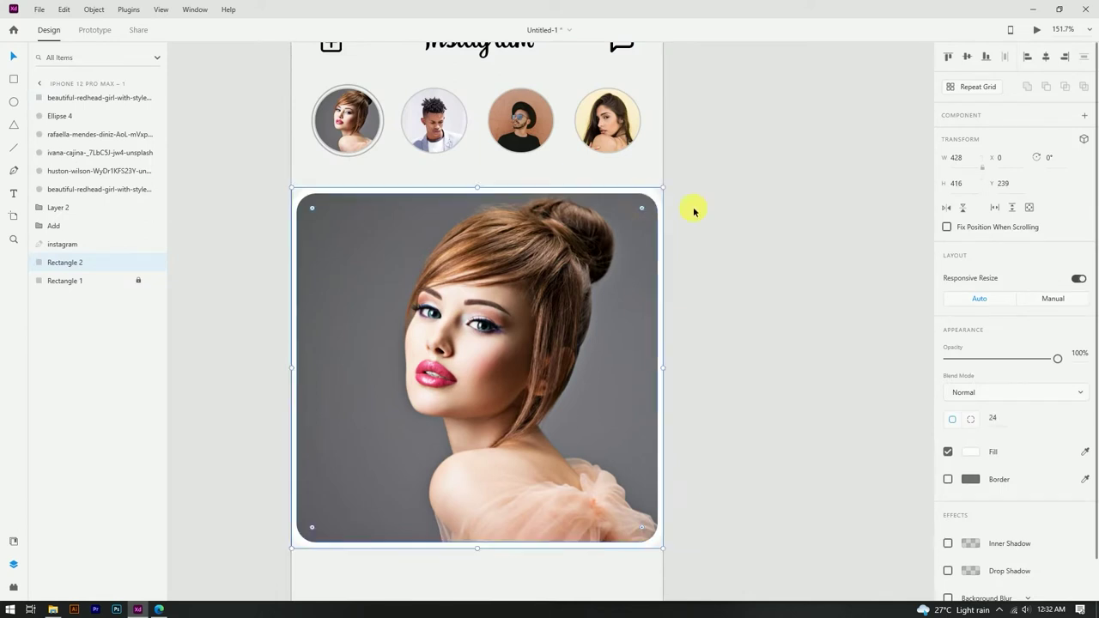
left_click(694, 211)
scroll(675, 147, "down", 4)
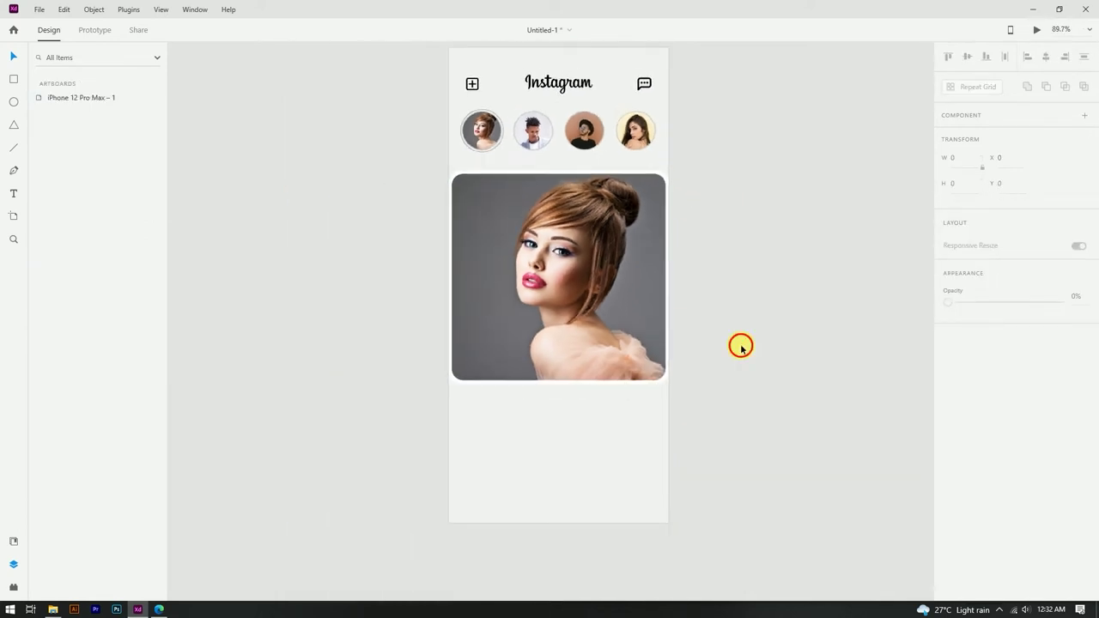
scroll(652, 361, "down", 1)
scroll(579, 381, "up", 5)
left_click(453, 306)
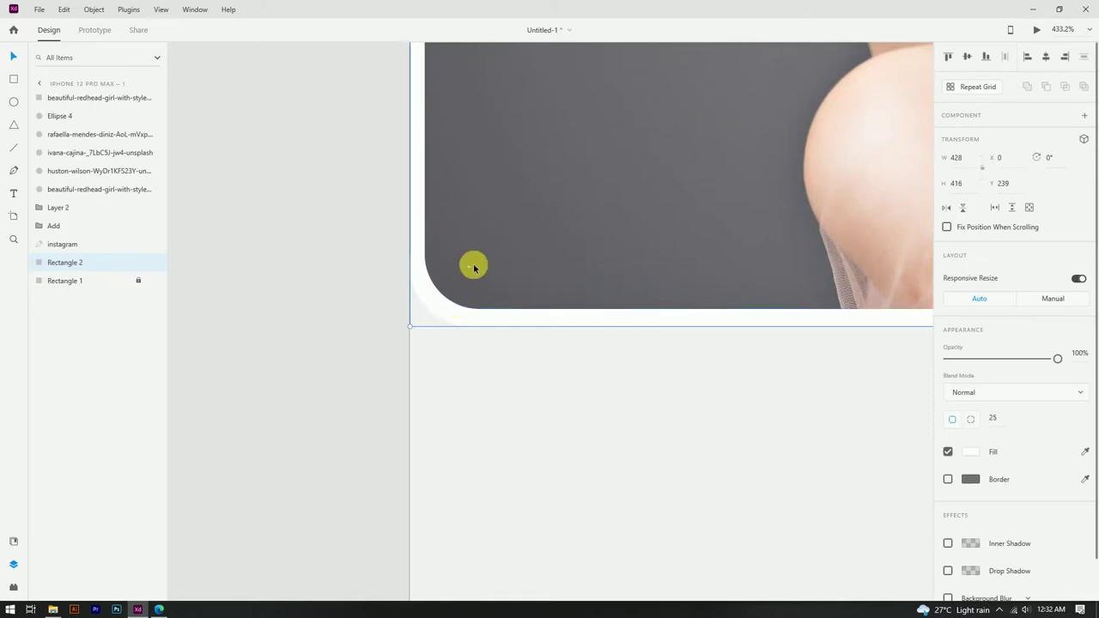
left_click(445, 312)
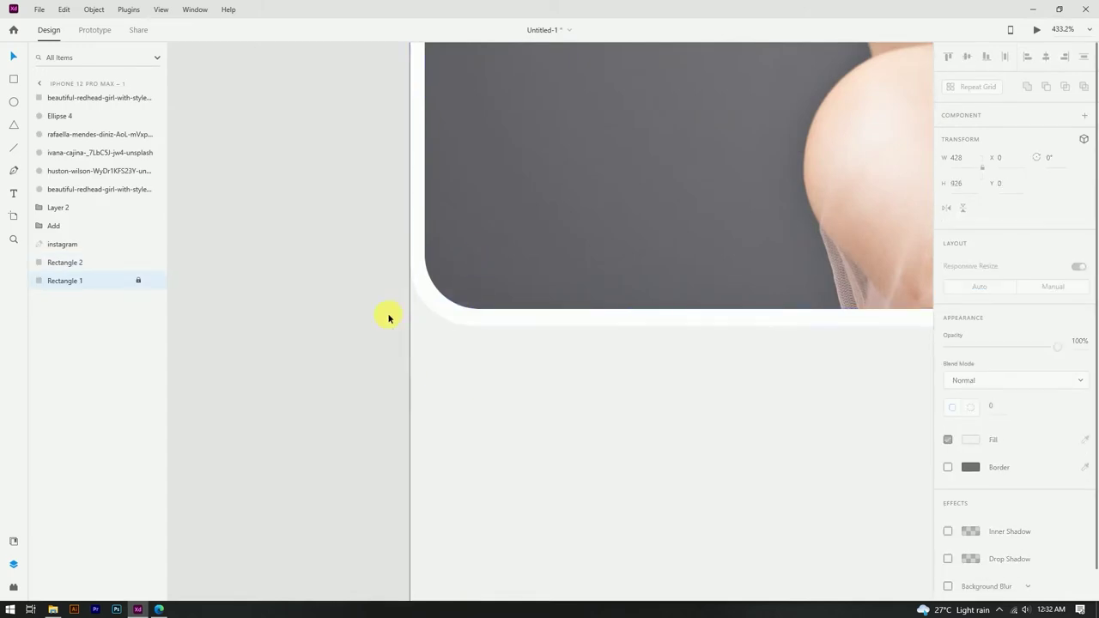
scroll(388, 318, "down", 6)
left_click(609, 199)
scroll(608, 190, "up", 3)
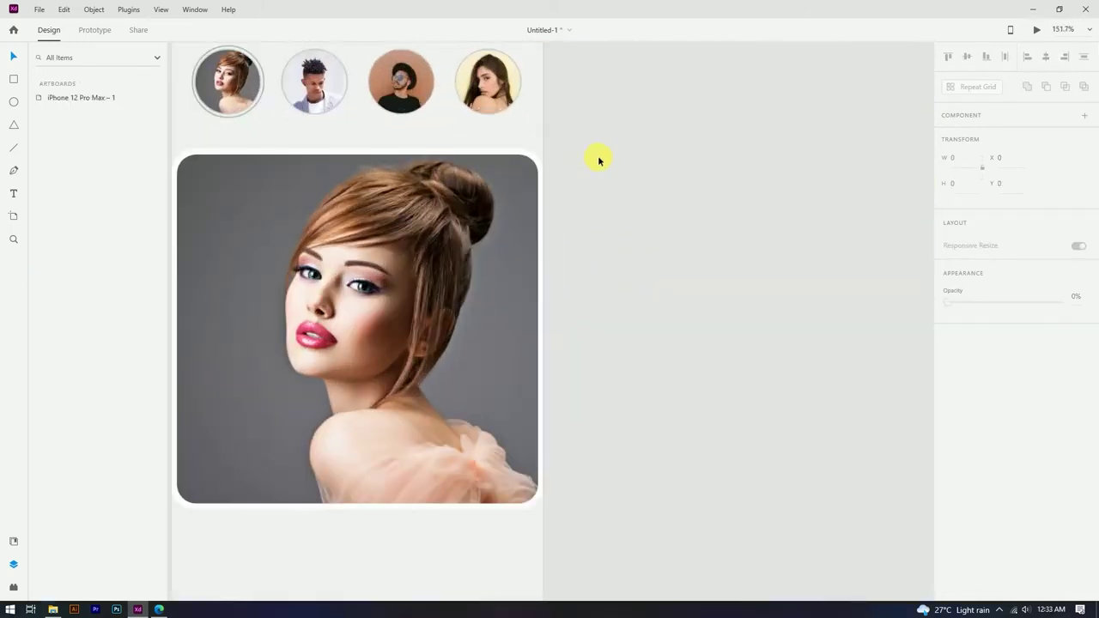
scroll(596, 160, "down", 4)
scroll(562, 167, "up", 3)
Step: Nudge the photo slightly down inside the white card
left_click(584, 229)
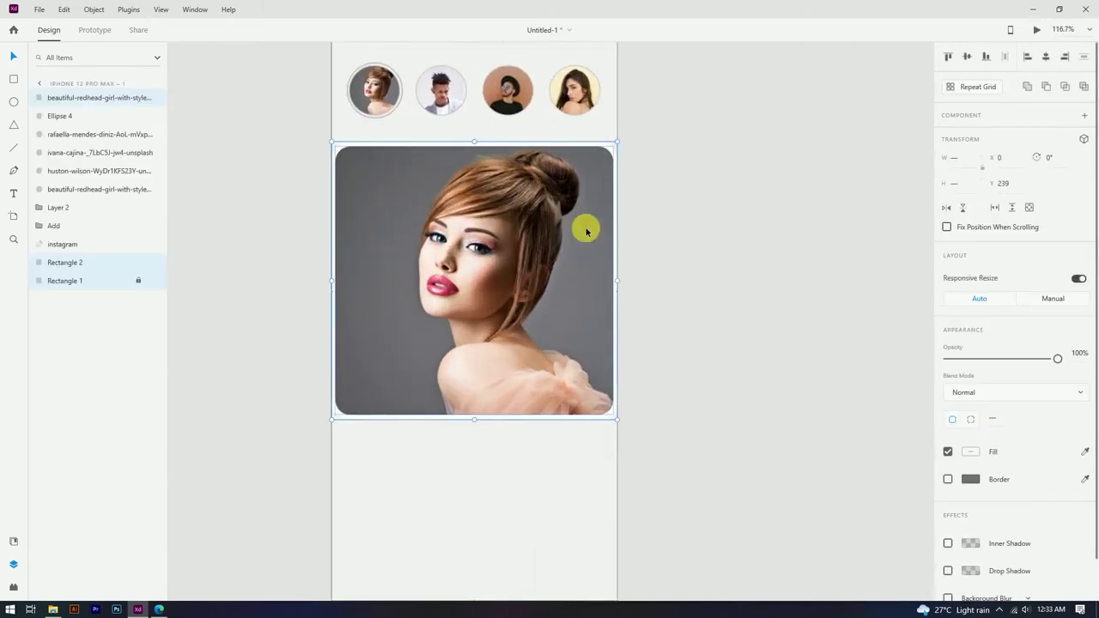
left_click_drag(584, 228, 582, 243)
scroll(627, 221, "down", 3)
left_click(629, 184)
scroll(506, 164, "up", 4)
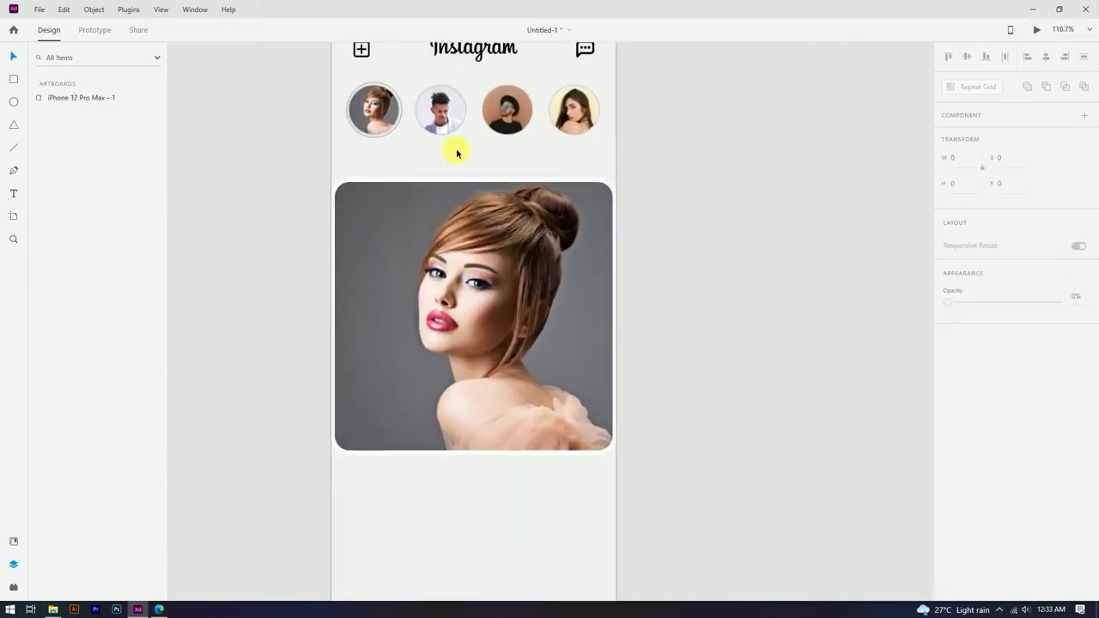
Step: Type a 'Your Story' label under the first story circle in Poppins Medium
left_click(459, 168)
left_click(206, 162)
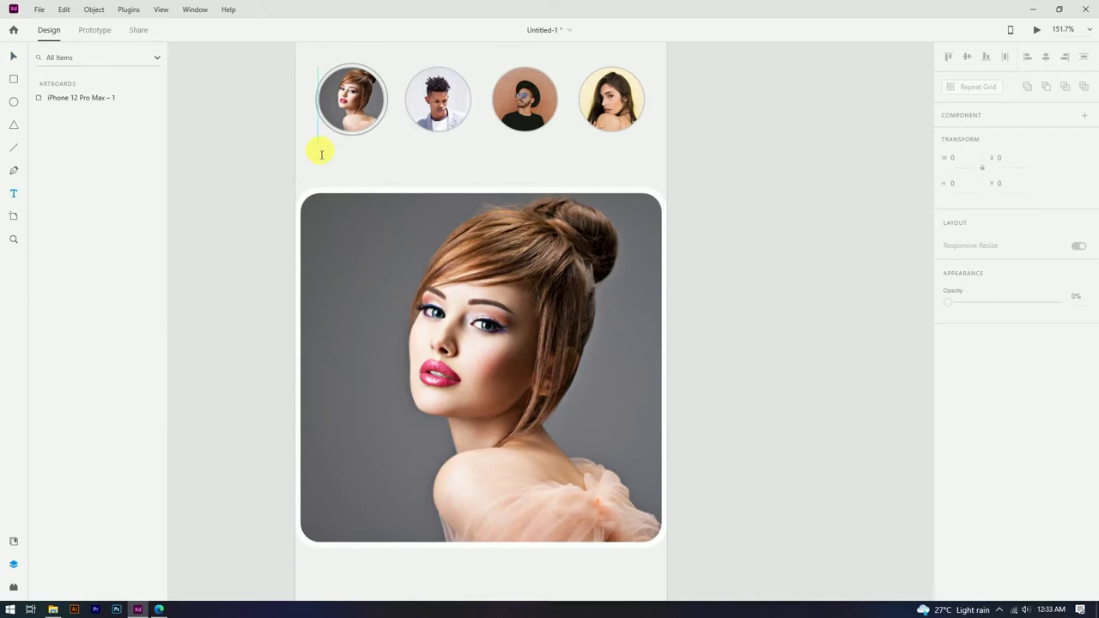
scroll(322, 154, "up", 2)
left_click(319, 151)
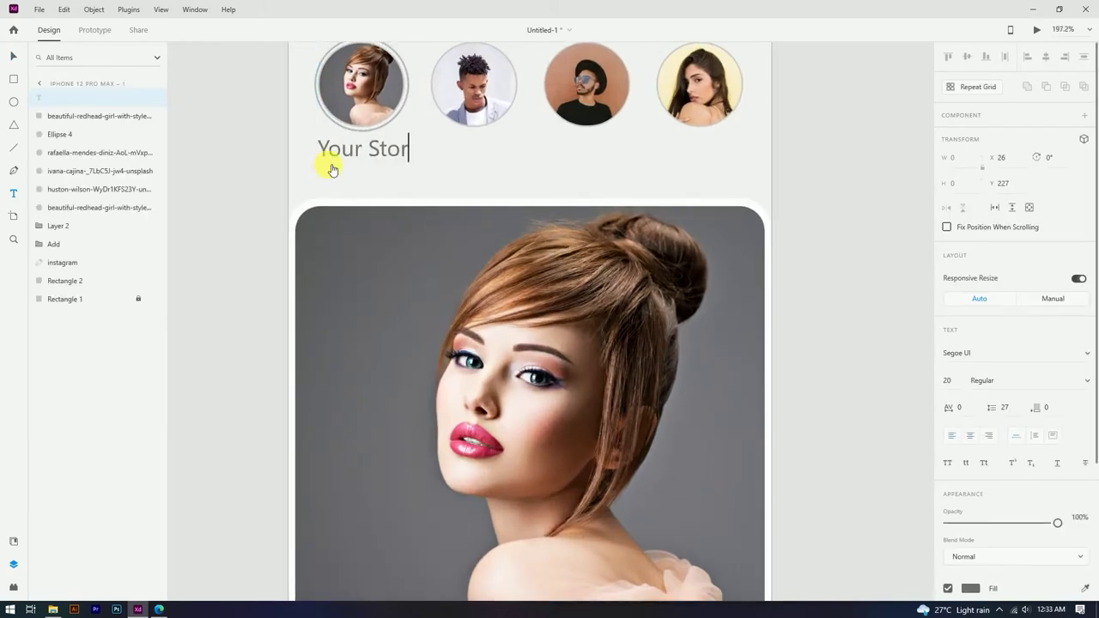
left_click(19, 57)
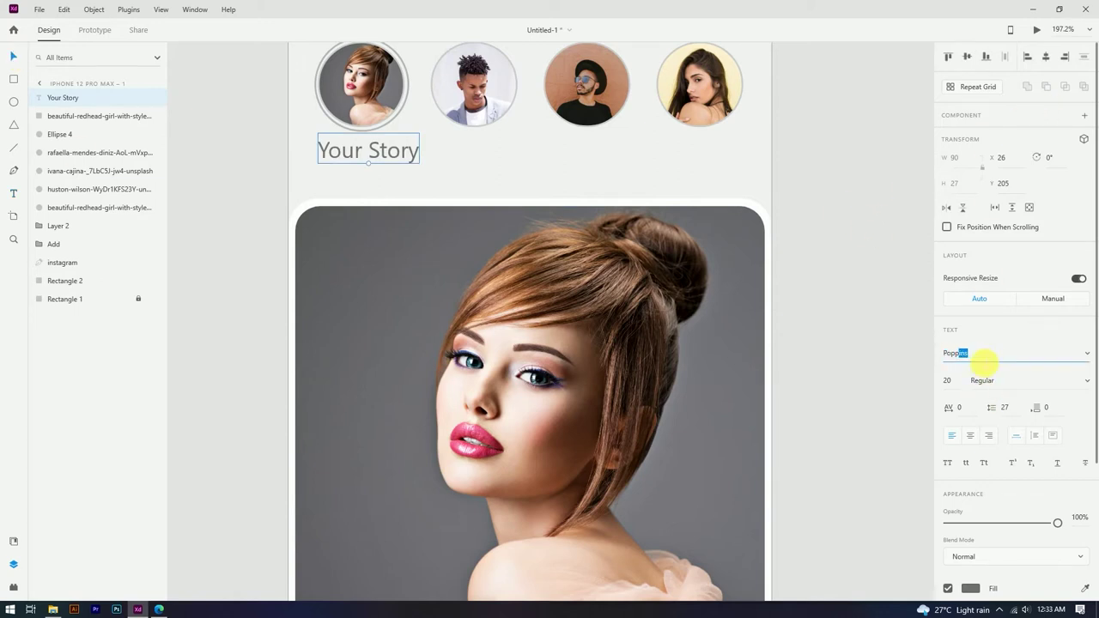
key("Return")
left_click(1087, 381)
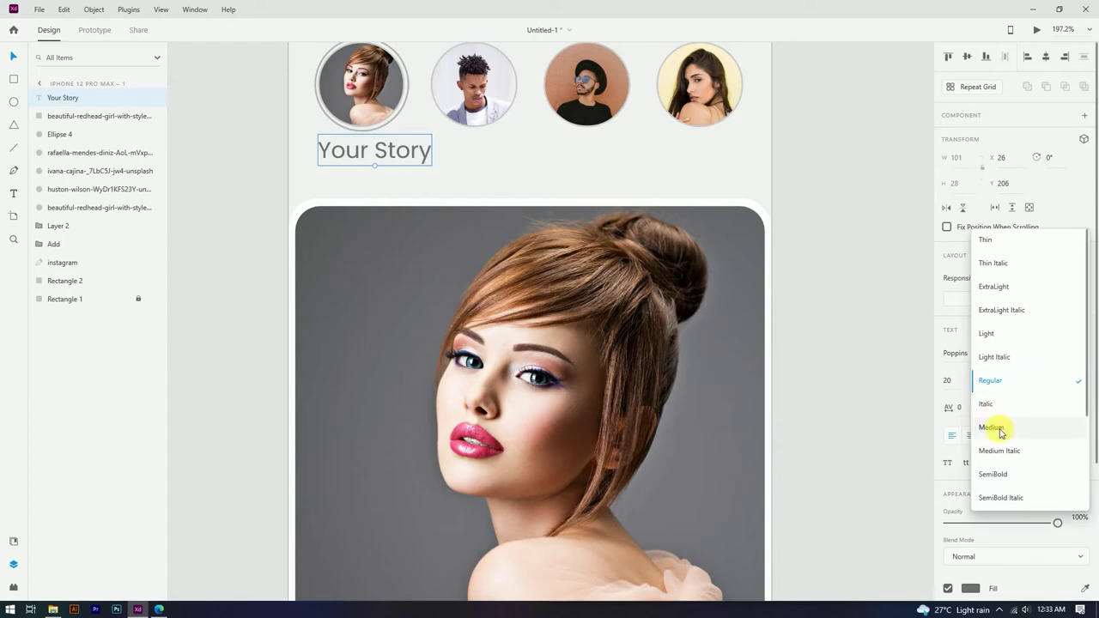
left_click(997, 428)
Step: Set the caption to size 15 and centre it beneath the first story circle
left_click(14, 58)
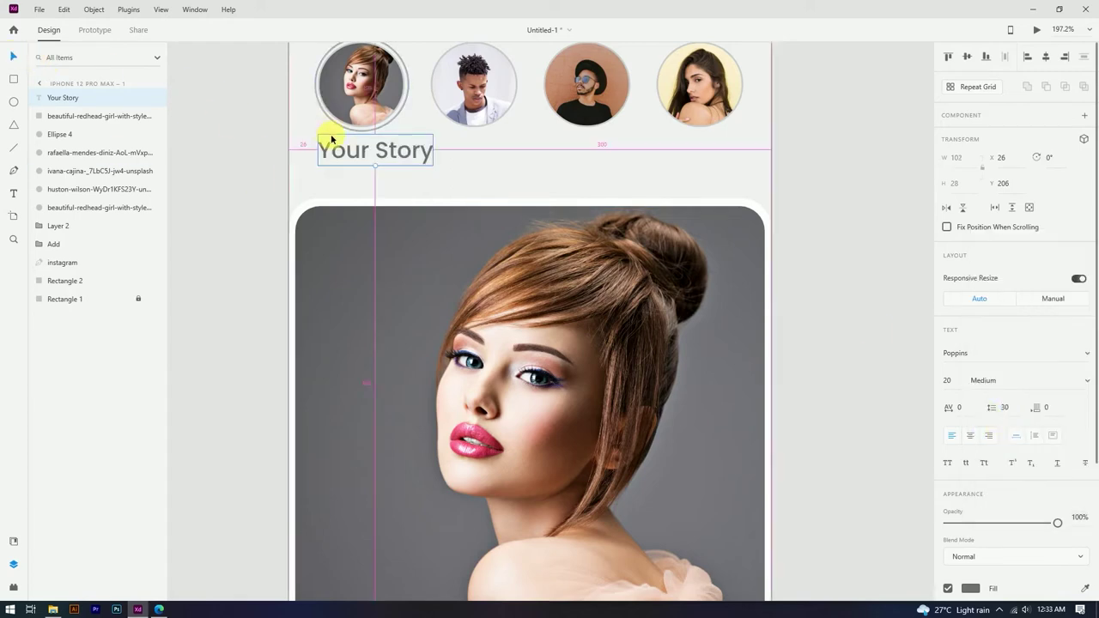
scroll(318, 135, "up", 3)
left_click_drag(422, 160, 411, 167)
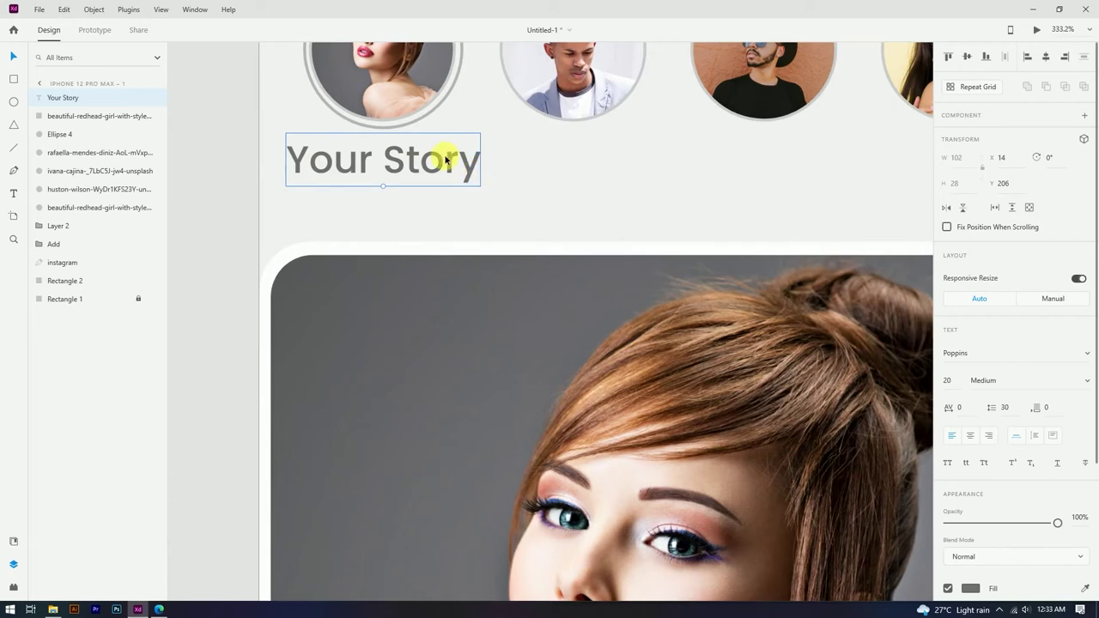
key("Return")
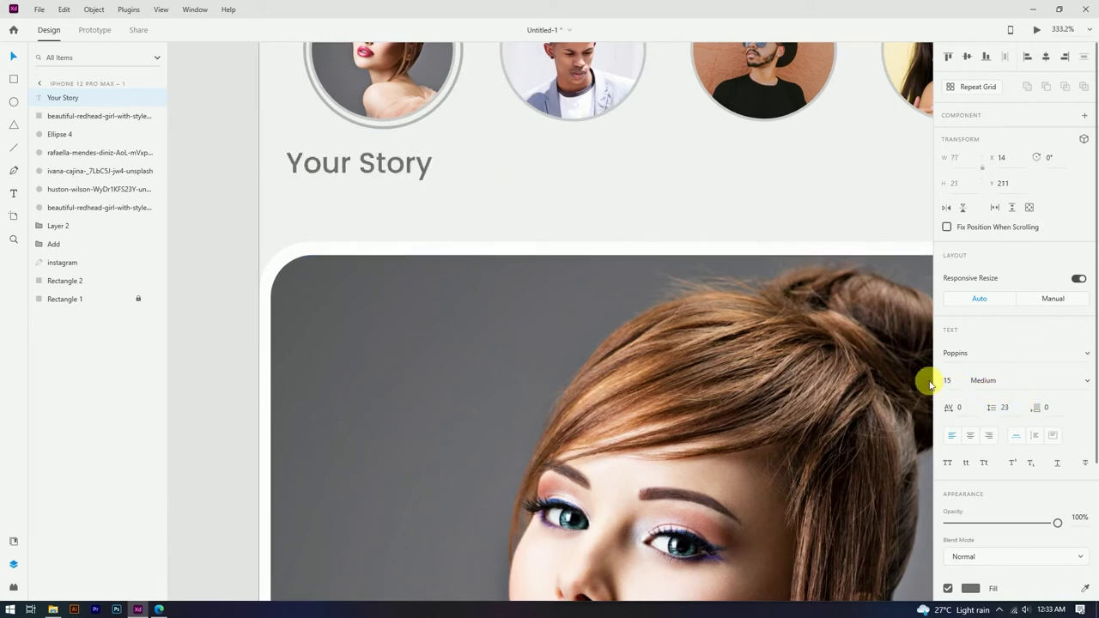
left_click_drag(380, 160, 408, 168)
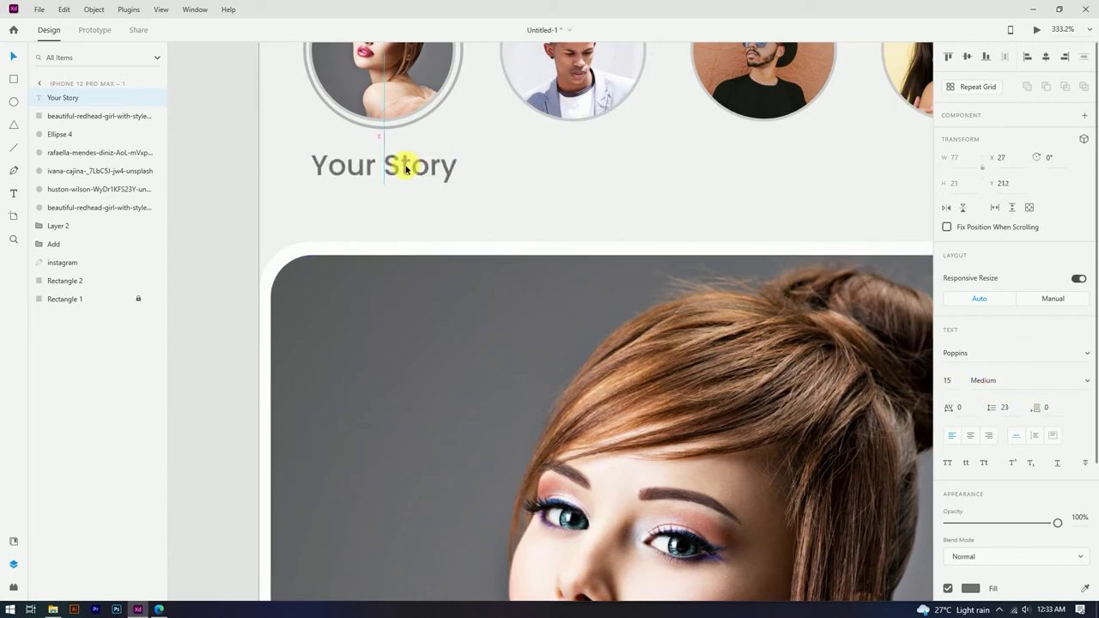
left_click(473, 187)
scroll(431, 189, "down", 6)
scroll(424, 177, "up", 5)
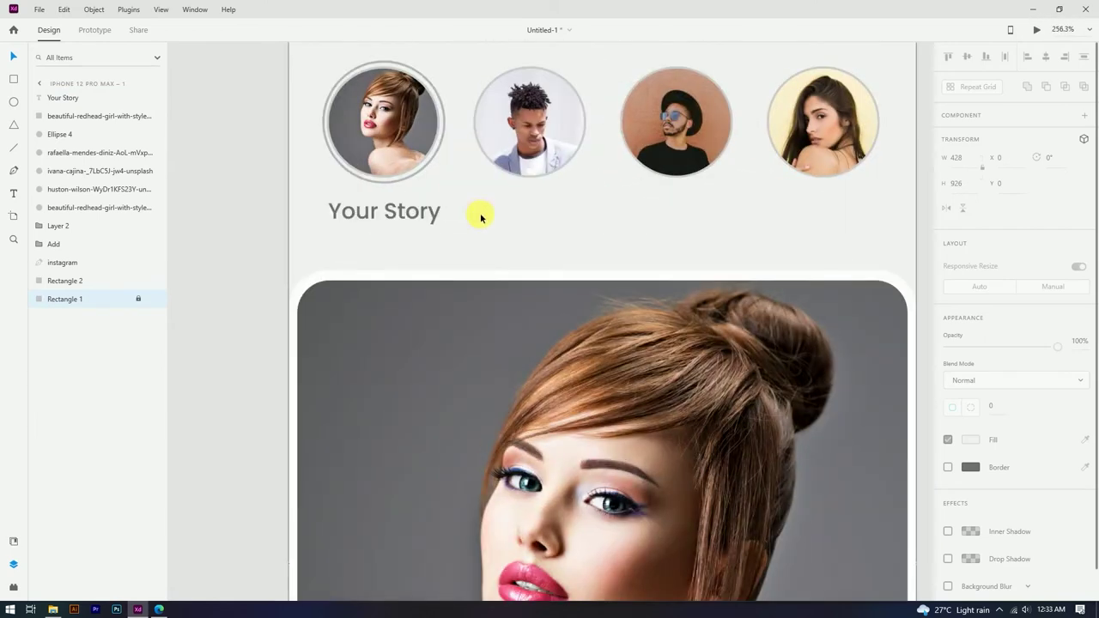
Step: Draw a full-width 428-pixel divider line under the stories row and lighten its stroke
left_click_drag(290, 235, 920, 252)
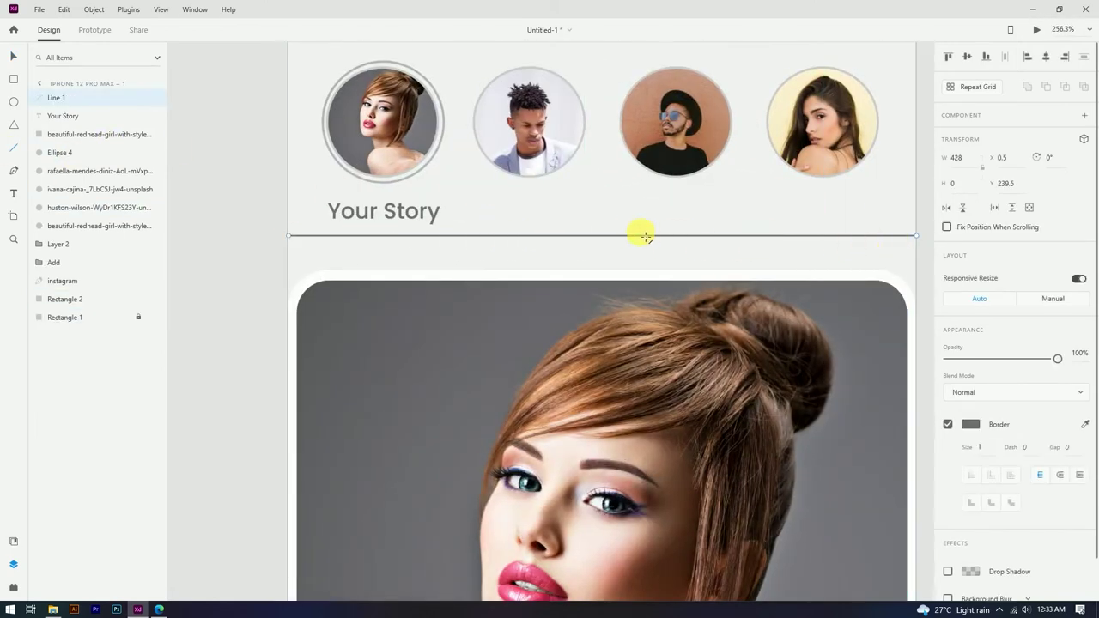
scroll(602, 230, "down", 3)
left_click(963, 422)
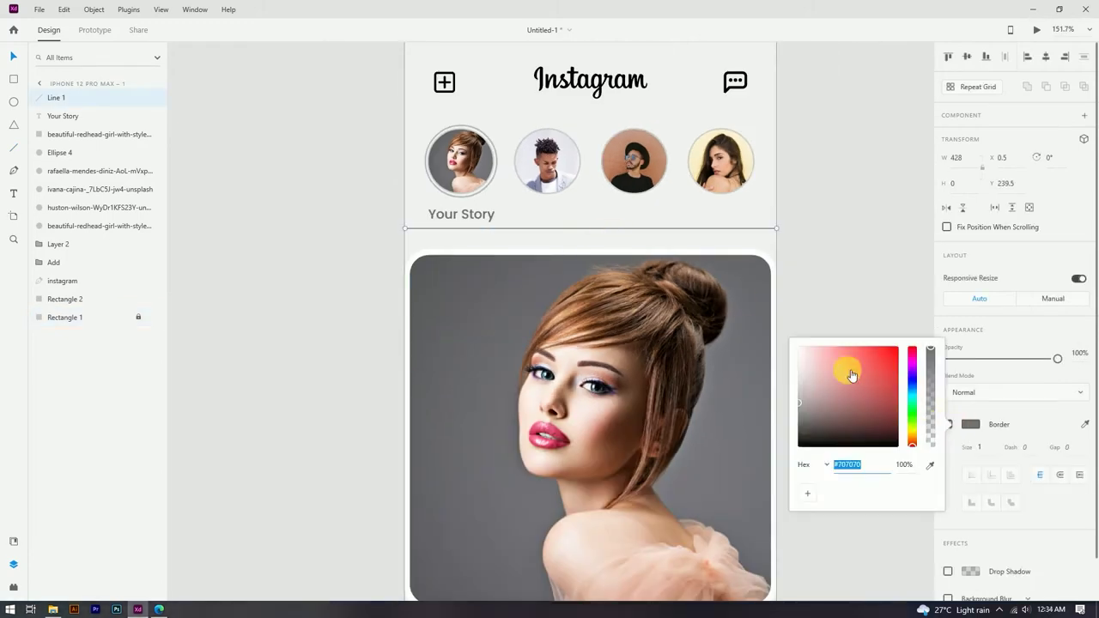
left_click(818, 266)
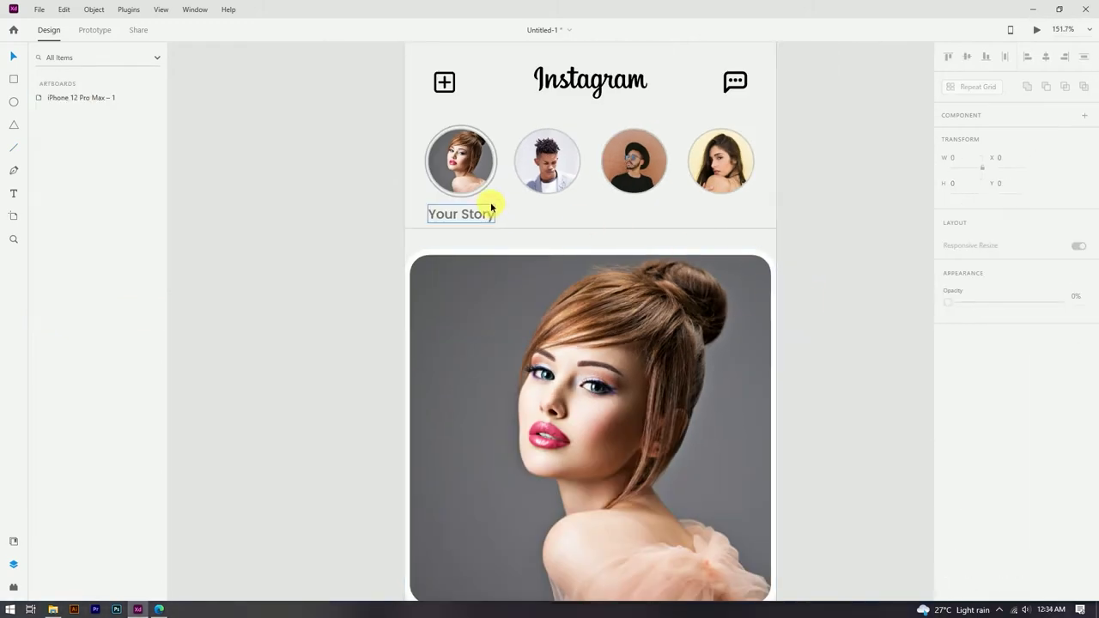
Step: Darken the Your Story caption text to #4B4B4B
left_click(491, 208)
scroll(491, 209, "up", 4)
scroll(977, 528, "down", 2)
left_click(970, 510)
left_click_drag(798, 484, 796, 501)
left_click(599, 301)
key("Escape")
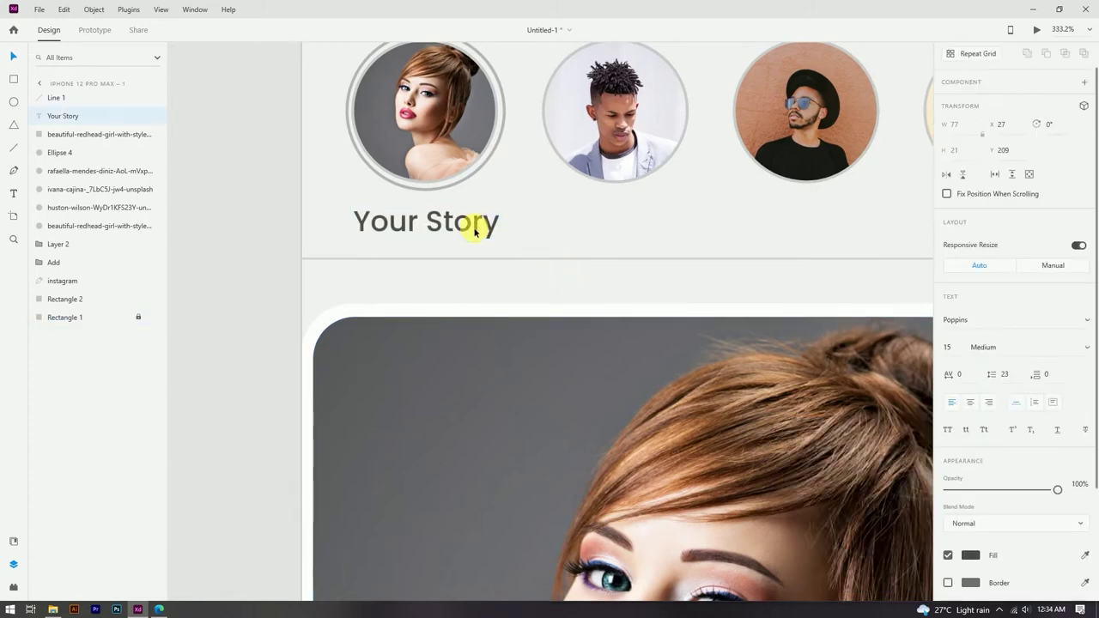
key("ctrl+0")
scroll(469, 178, "up", 5)
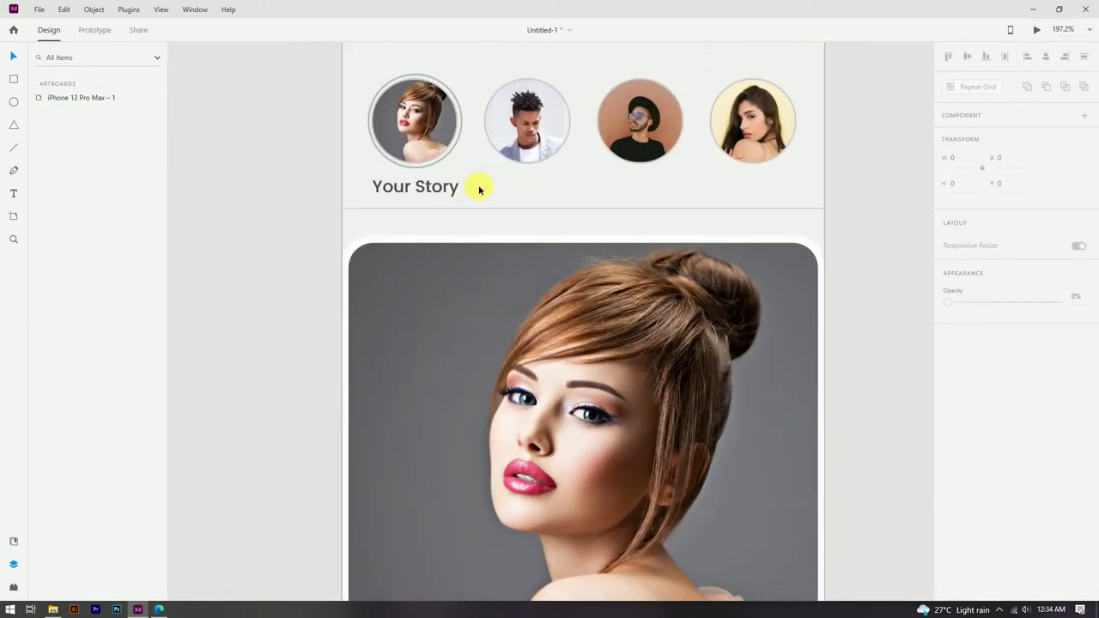
Step: Alt-drag copies of the Your Story caption under the second, third and fourth story circles
left_click(432, 189)
left_click_drag(432, 188, 662, 184)
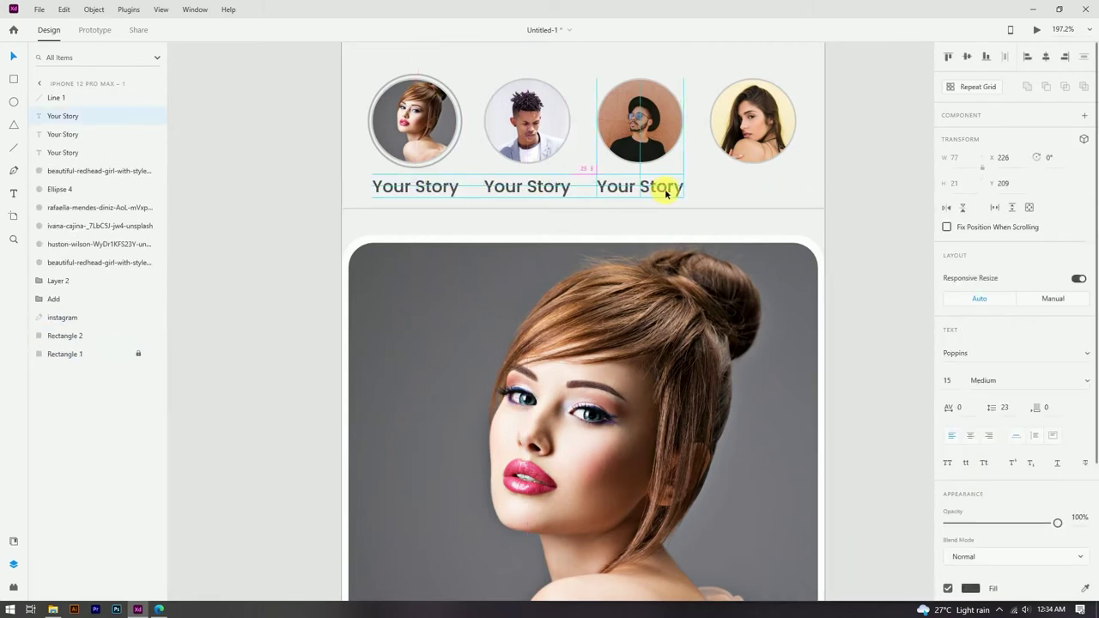
left_click(712, 186)
scroll(744, 204, "right", 2)
left_click(559, 198)
left_click(456, 198)
left_click_drag(576, 205, 687, 201)
Step: Make the three copied captions light grey #C5C5C5 in Regular weight
left_click(578, 206, "shift")
left_click(447, 206, "shift")
left_click(971, 588)
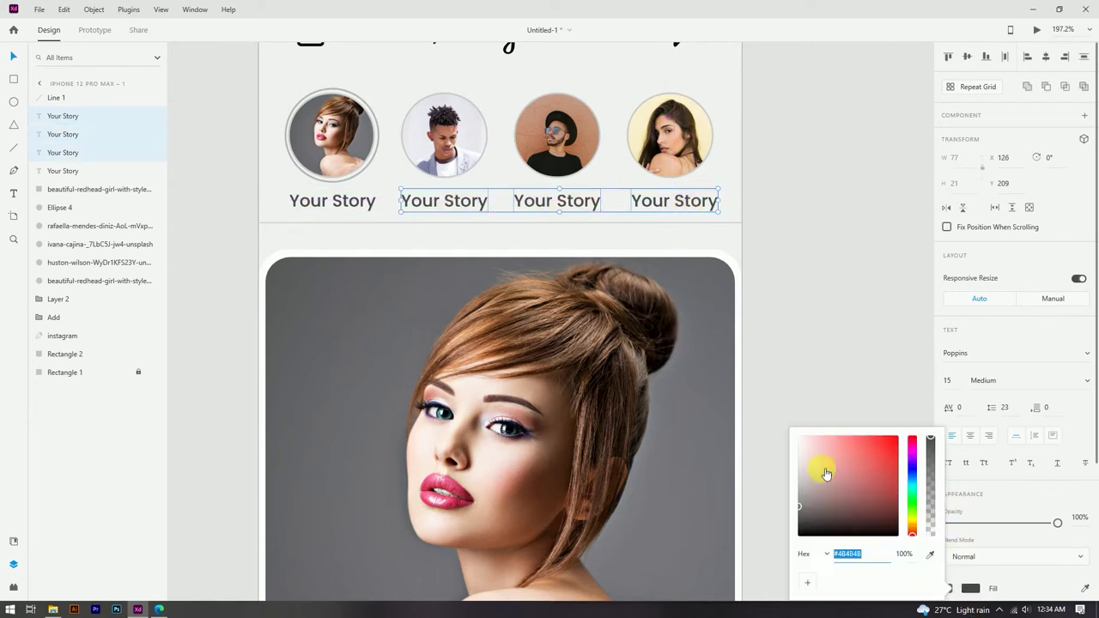
left_click(796, 464)
left_click(1077, 383)
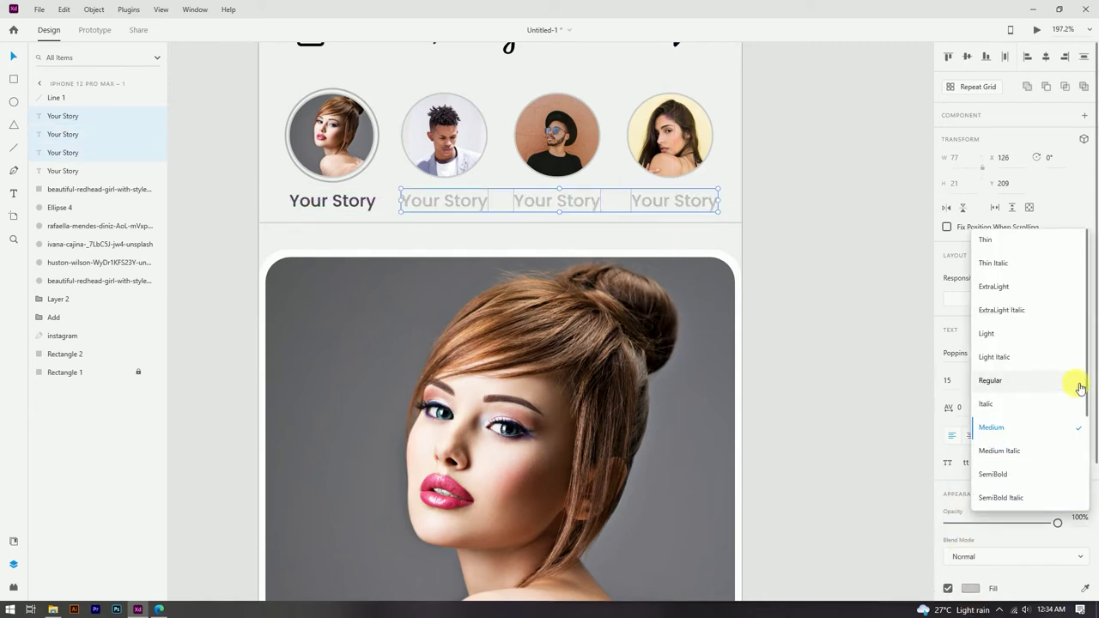
left_click(1003, 382)
left_click(390, 241)
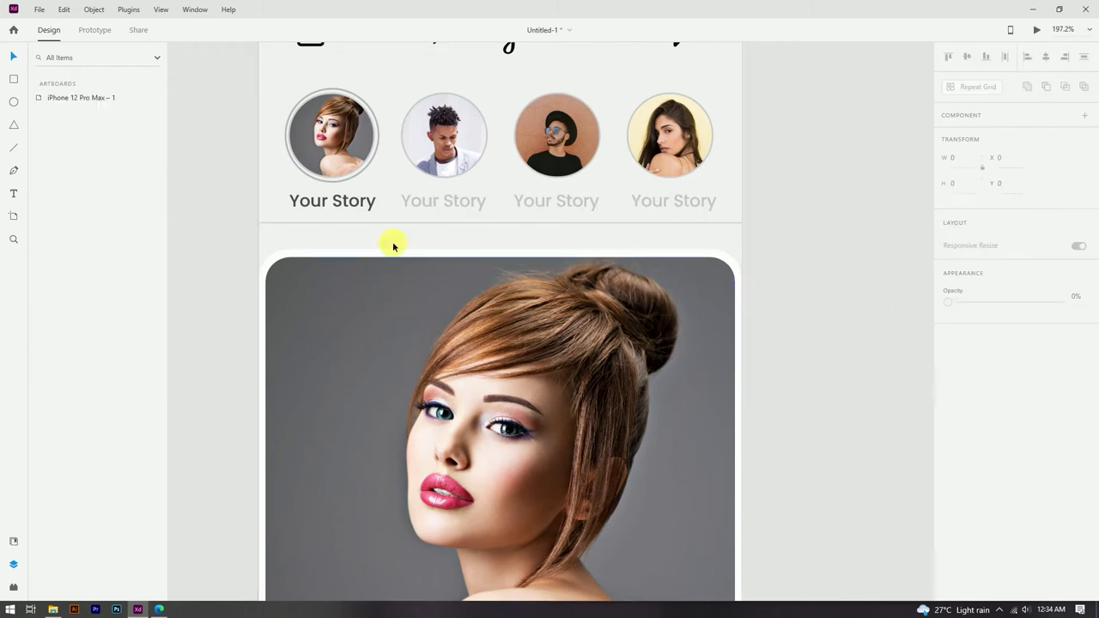
scroll(658, 272, "down", 5)
Step: Retype the three copied captions as account usernames, nudging the third slightly left
scroll(516, 215, "up", 8)
double_click(515, 216)
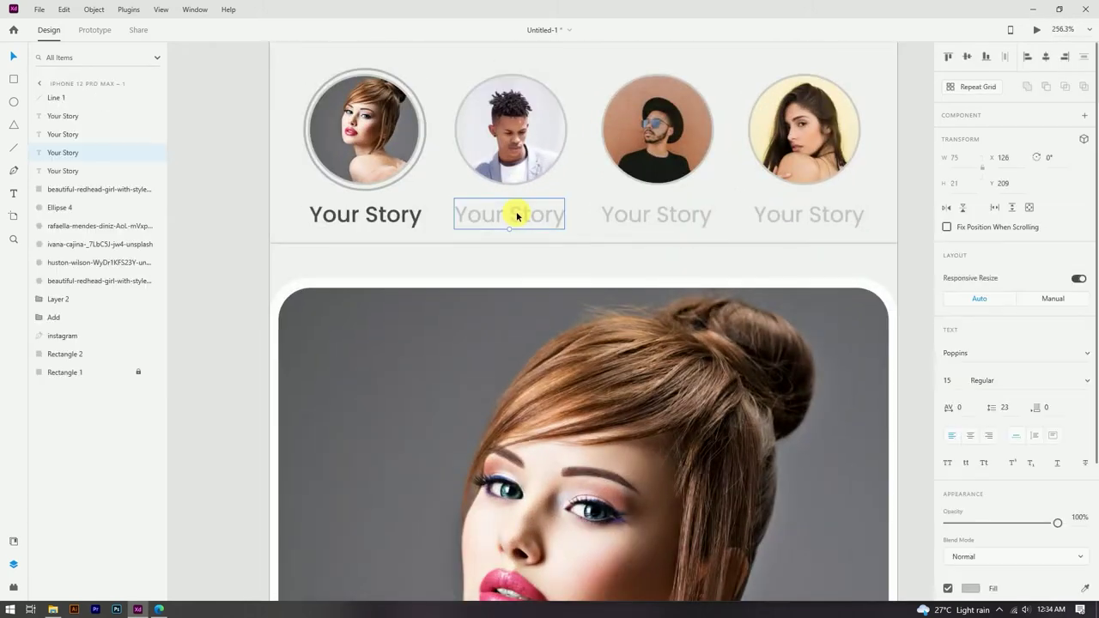
double_click(517, 215)
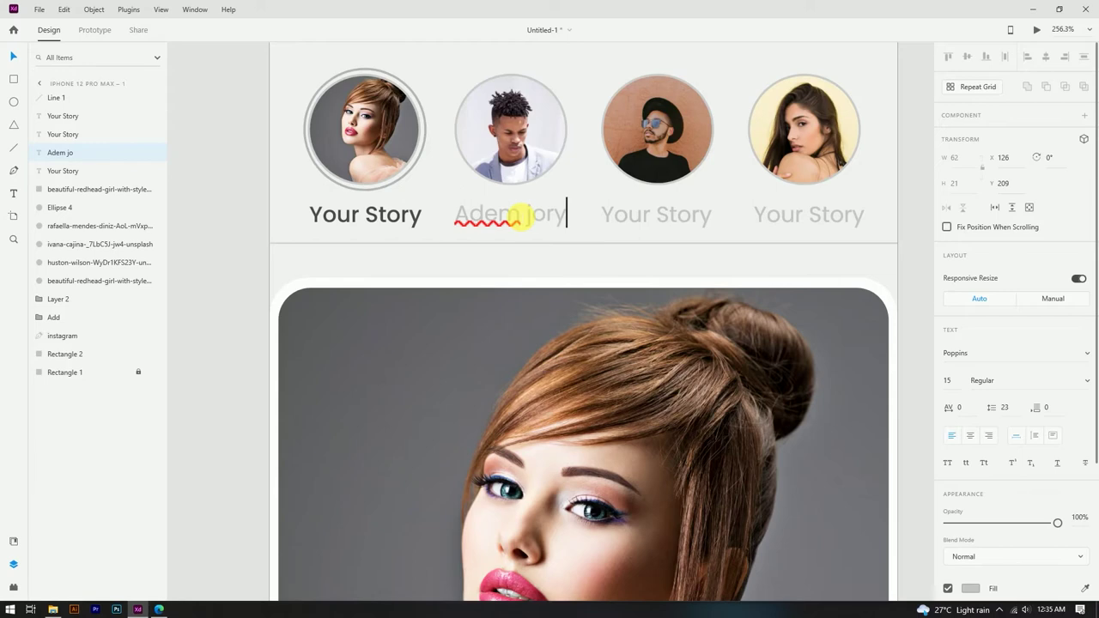
left_click(14, 60)
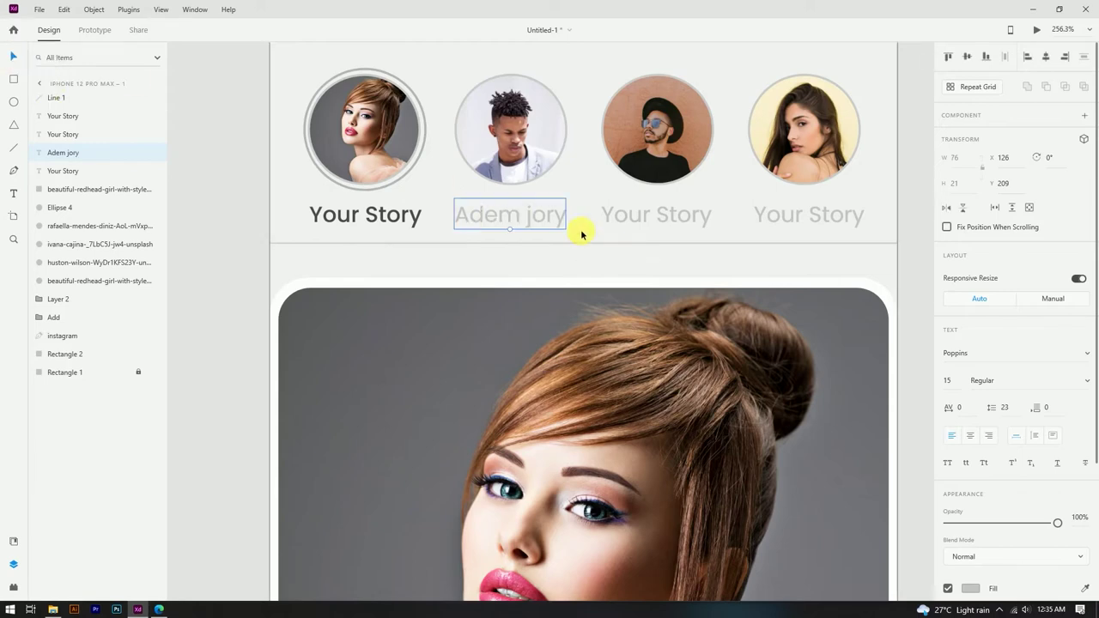
double_click(653, 220)
type("mikarajudas")
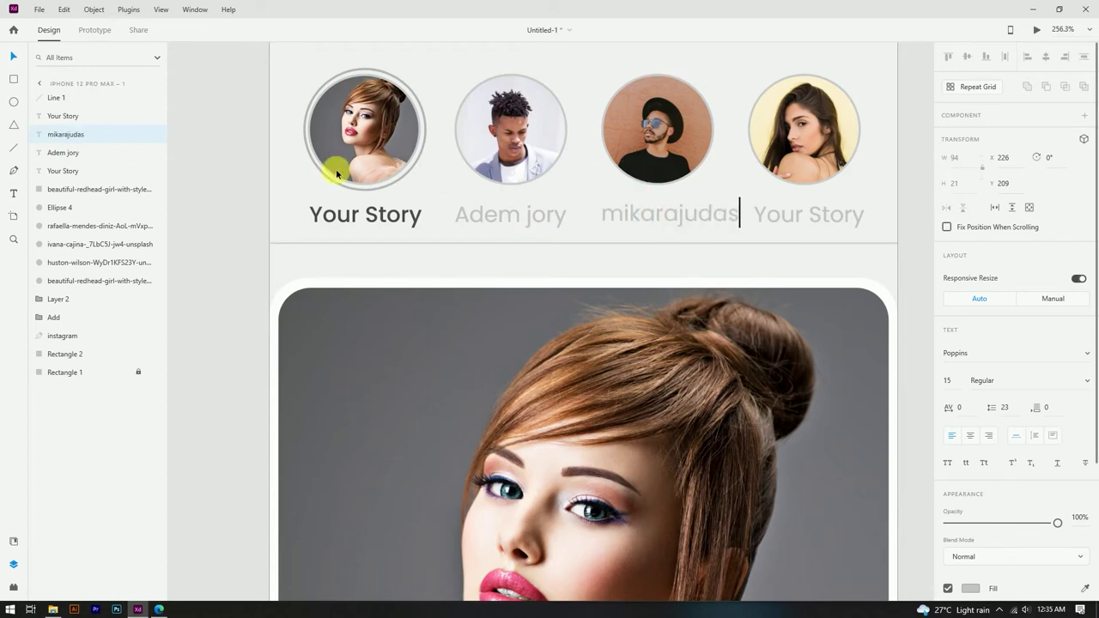
left_click_drag(699, 215, 697, 215)
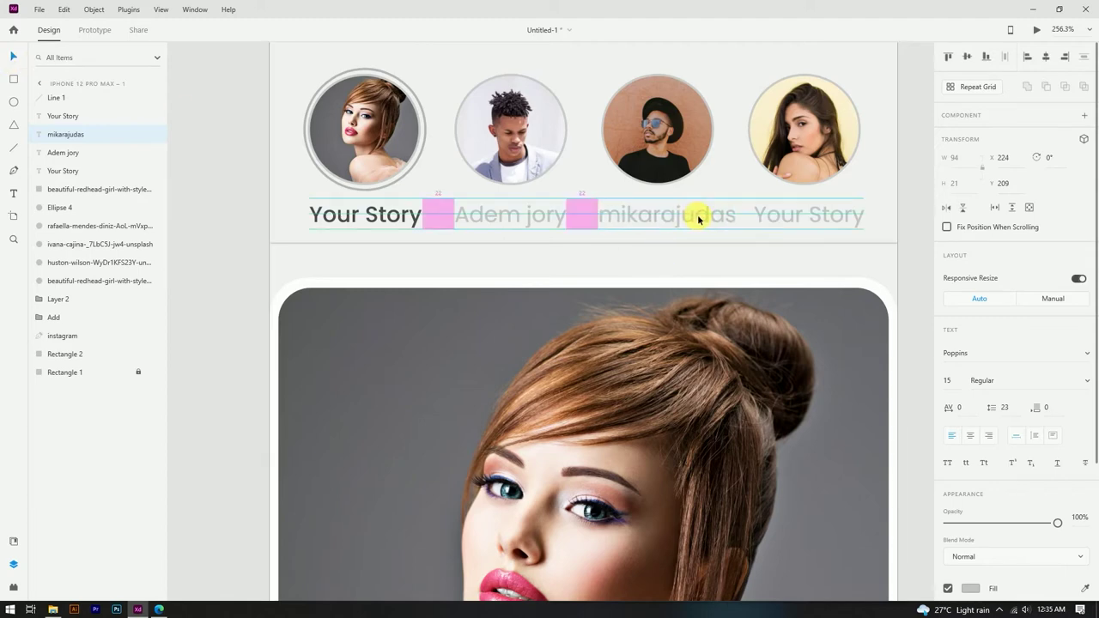
double_click(810, 215)
type("alinatrapy")
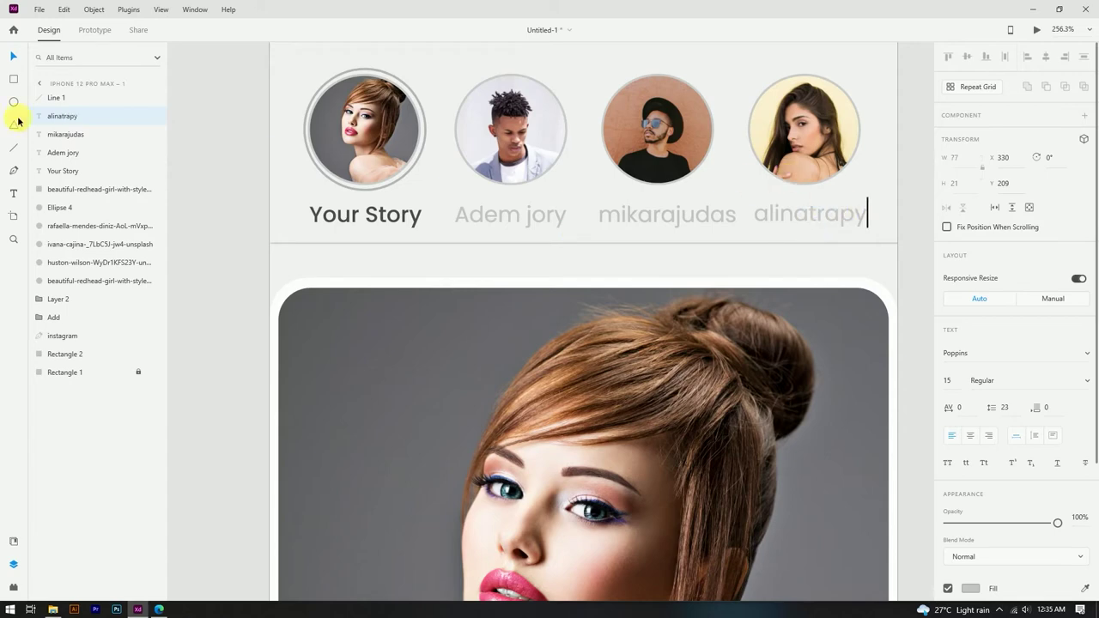
left_click(13, 56)
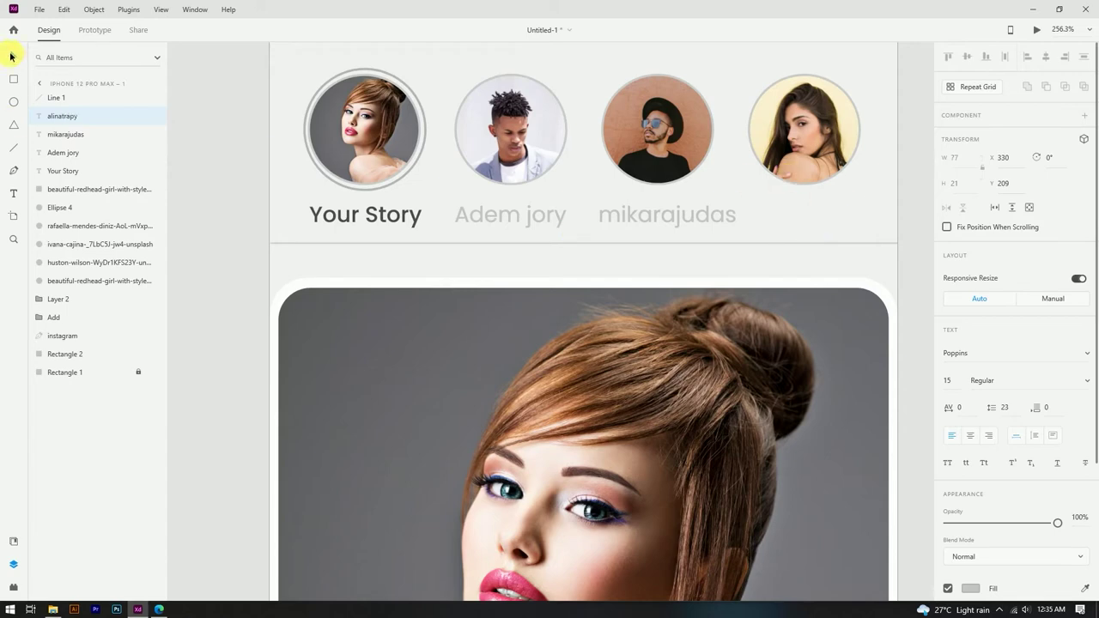
Step: Give the three username captions a darker grey fill of #A1A1A1
scroll(507, 216, "down", 4)
left_click(700, 221)
scroll(700, 221, "up", 3)
scroll(700, 221, "up", 2)
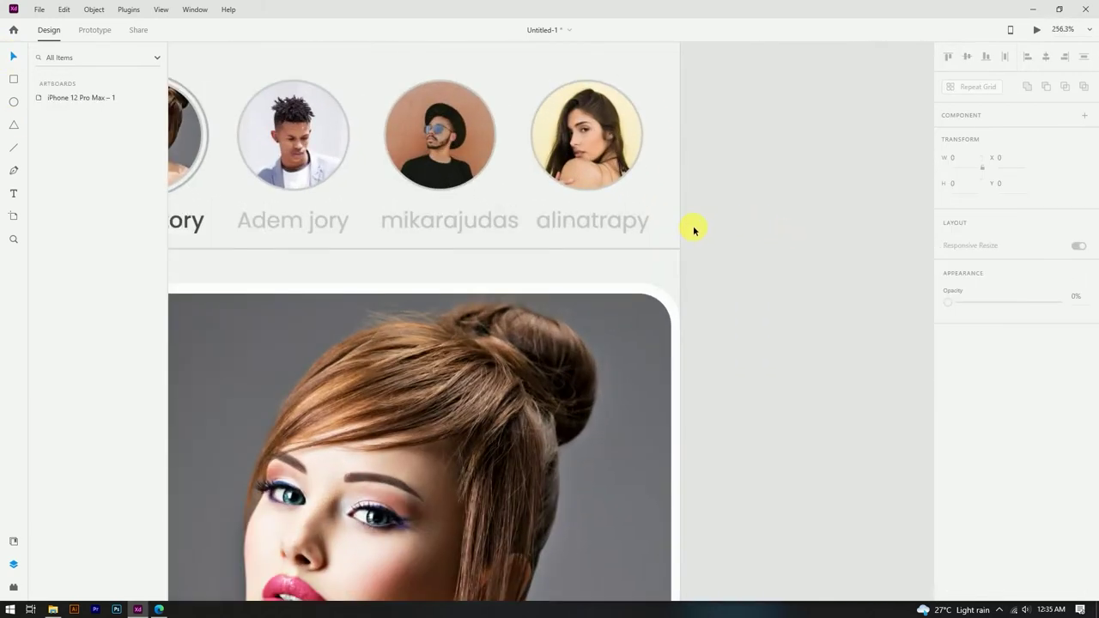
left_click(552, 230)
left_click(464, 222, "shift")
left_click(292, 221, "shift")
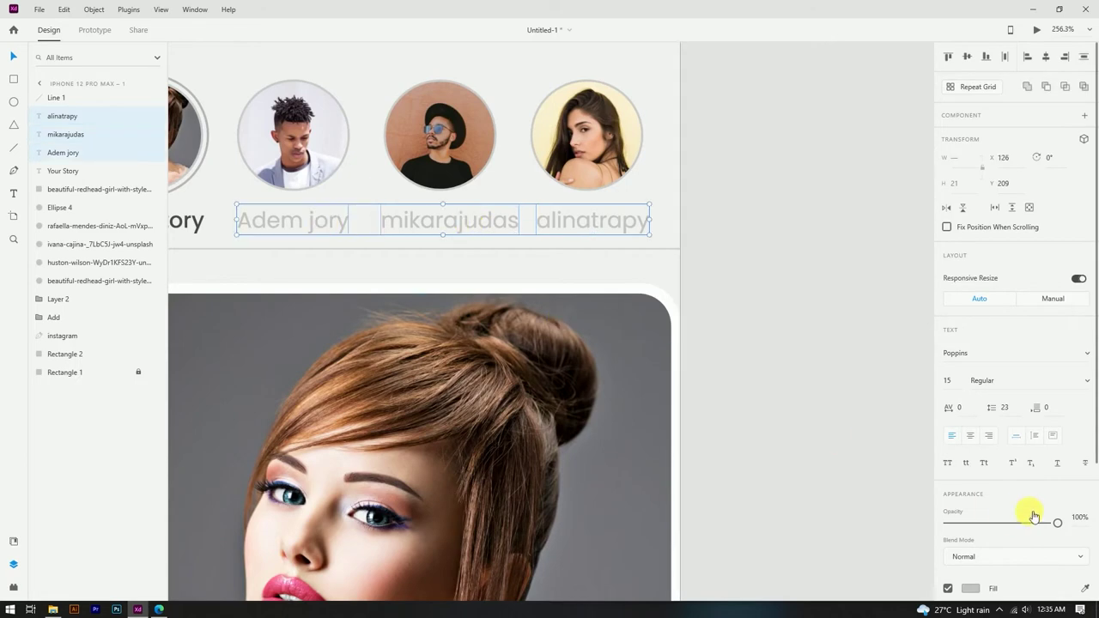
scroll(1033, 518, "down", 3)
left_click(970, 421)
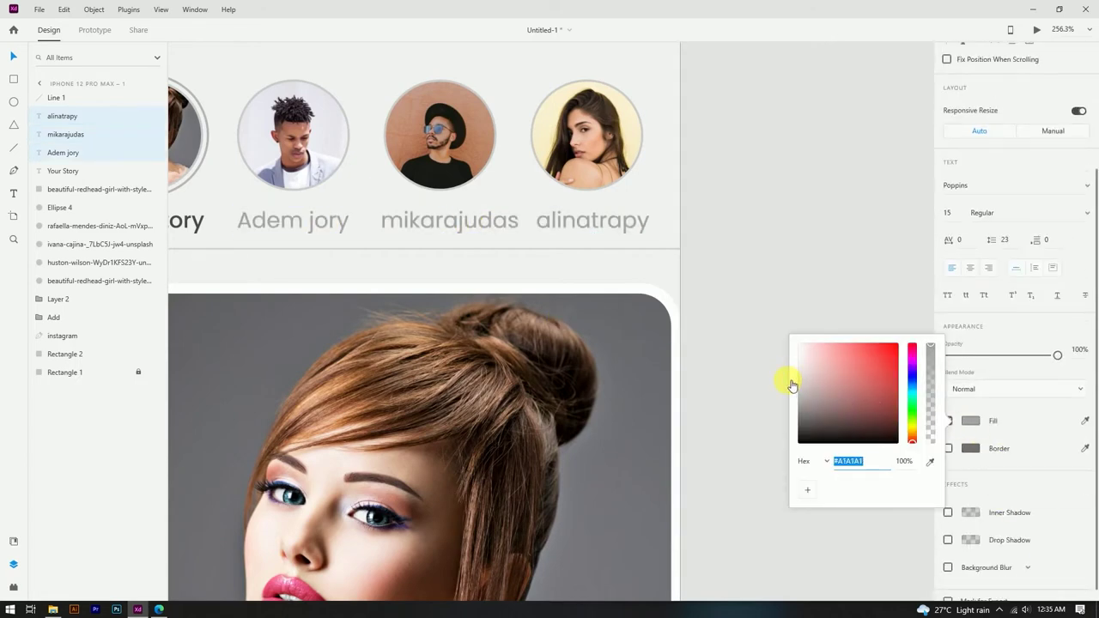
left_click(736, 248)
Step: Check the third username caption's spacing under its story circle
scroll(526, 210, "down", 4)
scroll(503, 219, "up", 2)
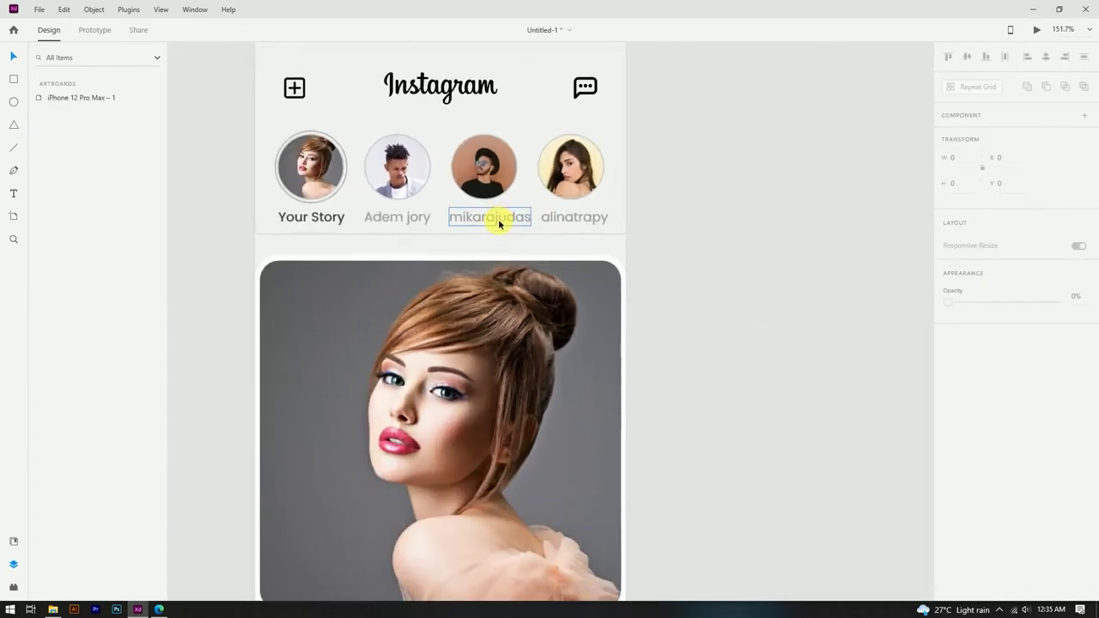
left_click(499, 224)
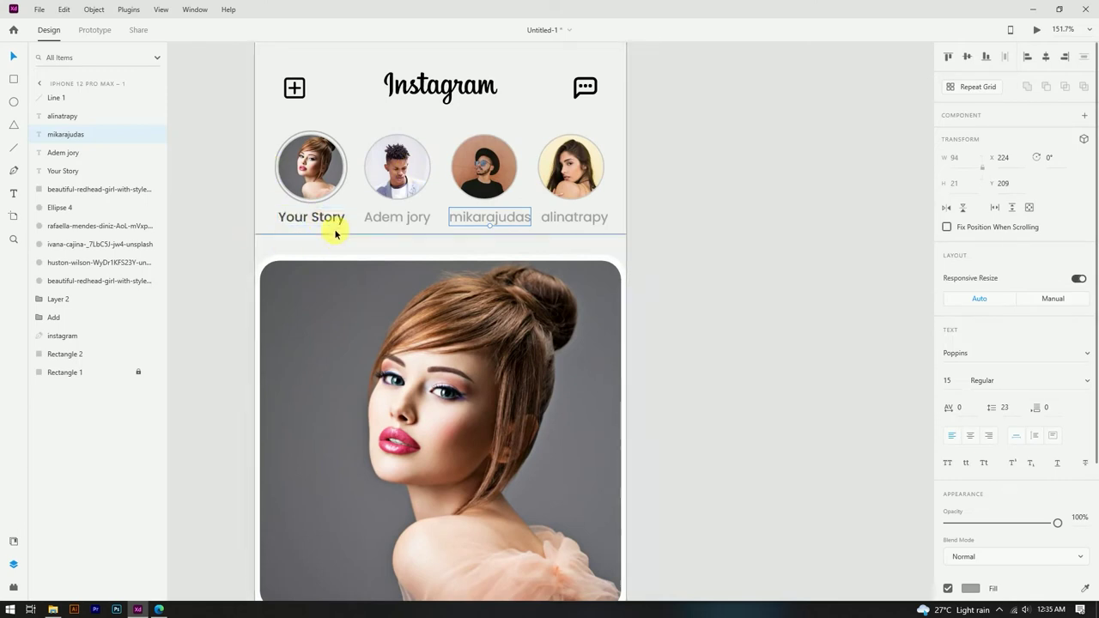
left_click(656, 265)
scroll(661, 245, "down", 4)
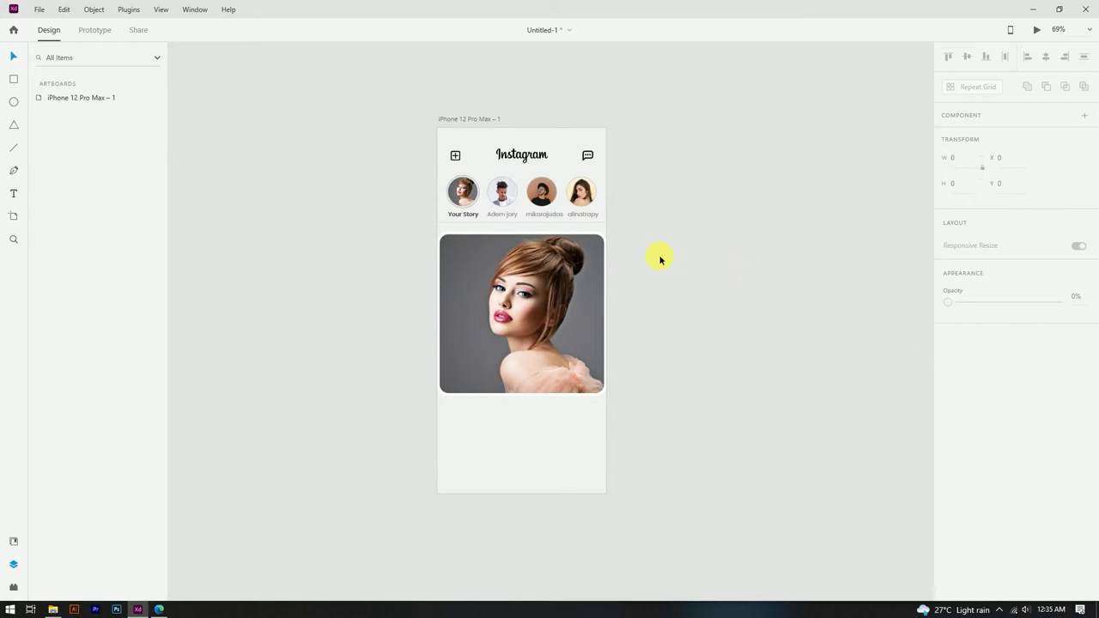
Step: Move the post photo down slightly and extend the white card's top up to the divider
left_click_drag(351, 442, 643, 352)
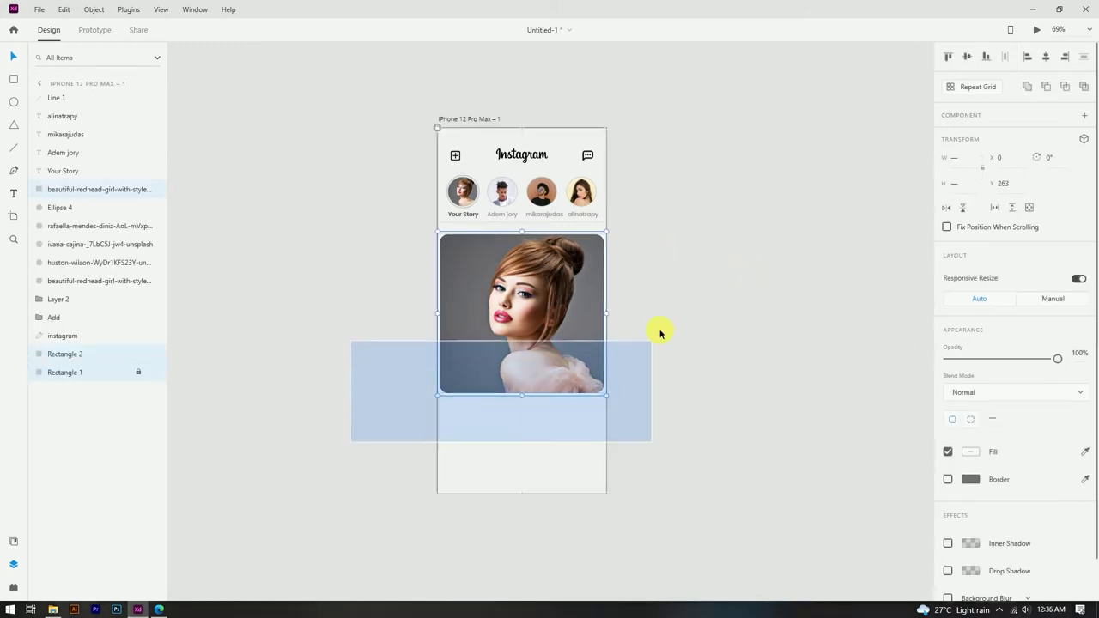
left_click_drag(569, 307, 567, 320)
left_click(672, 293)
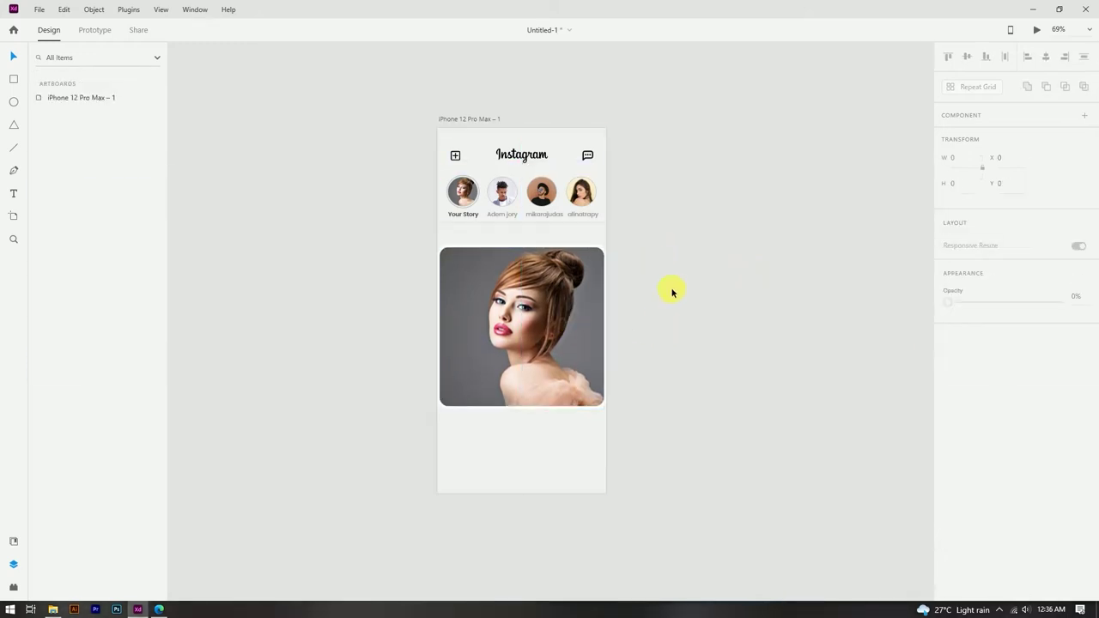
scroll(524, 225, "up", 5)
left_click(519, 264)
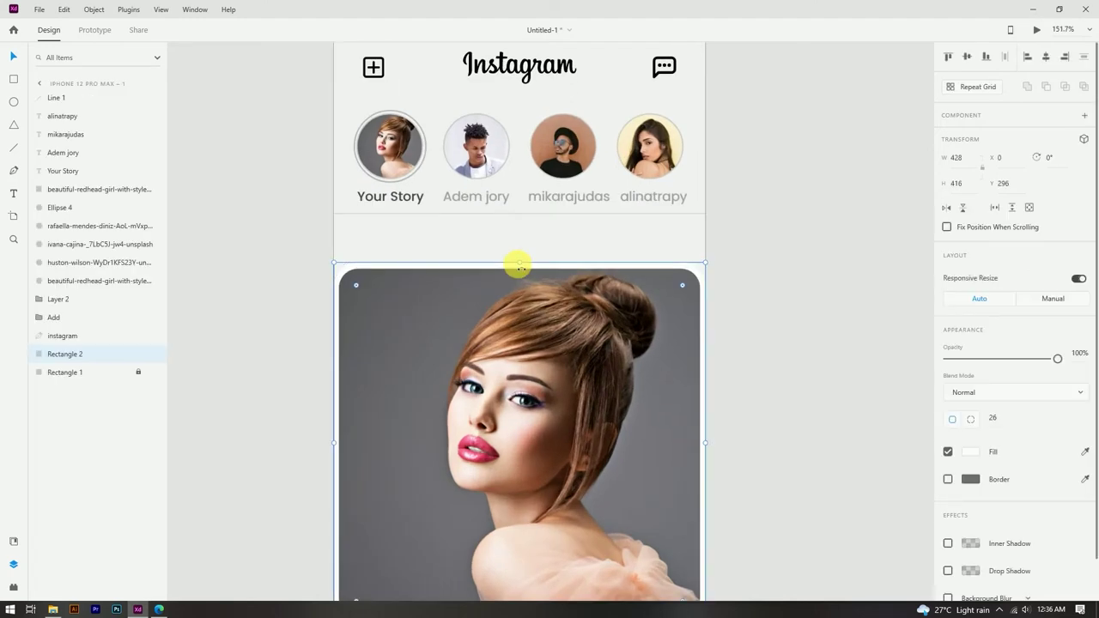
left_click(522, 217)
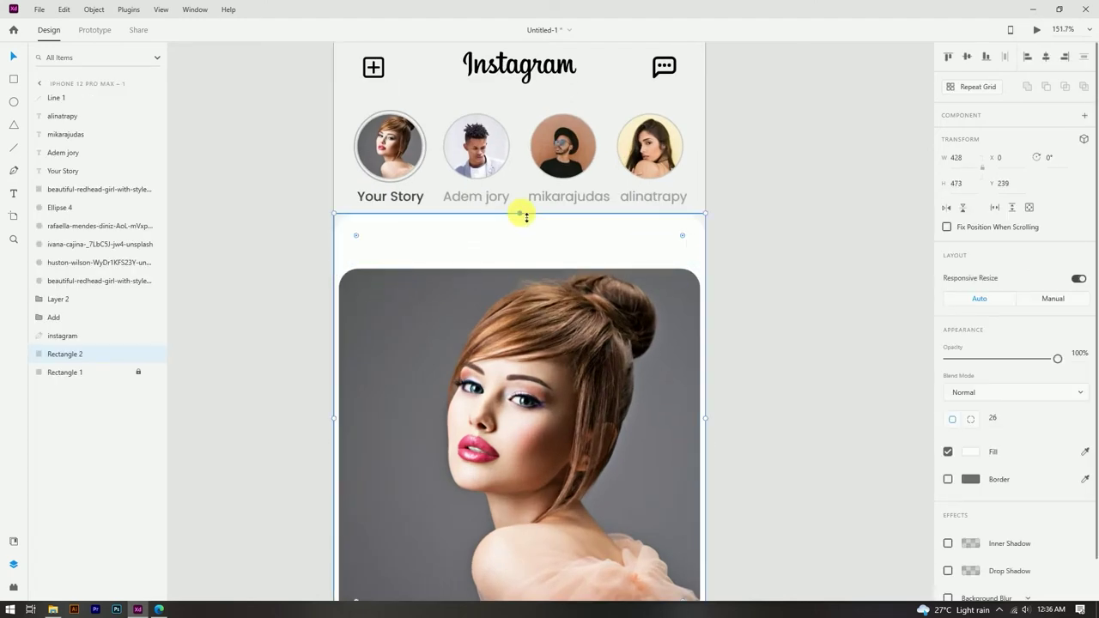
left_click(721, 229)
scroll(747, 225, "down", 3)
scroll(672, 201, "up", 3)
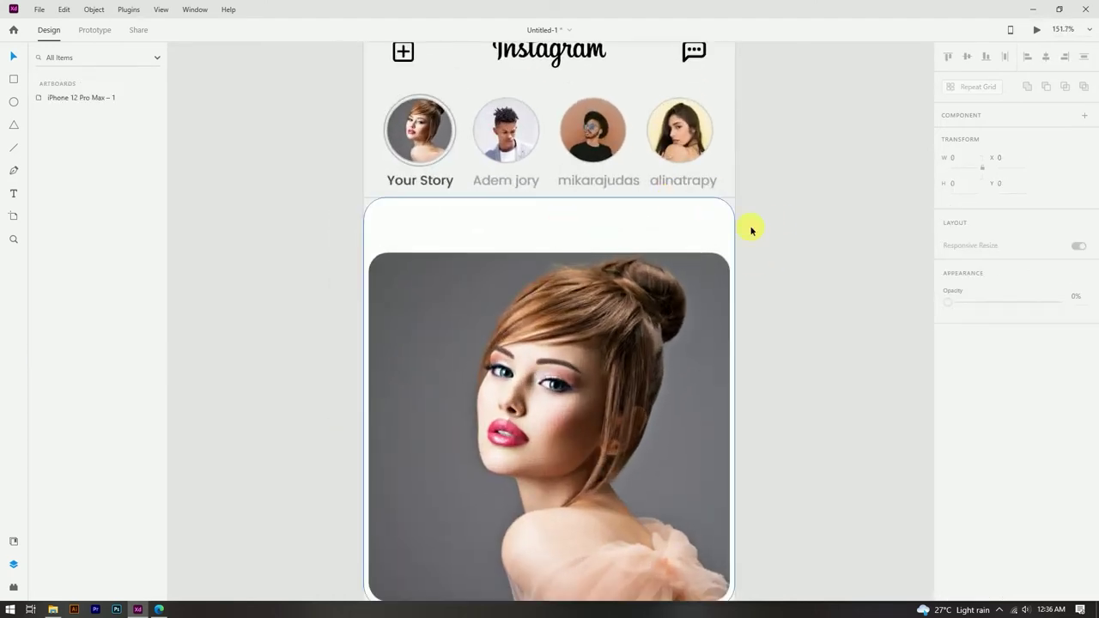
scroll(409, 206, "up", 3)
left_click(584, 199)
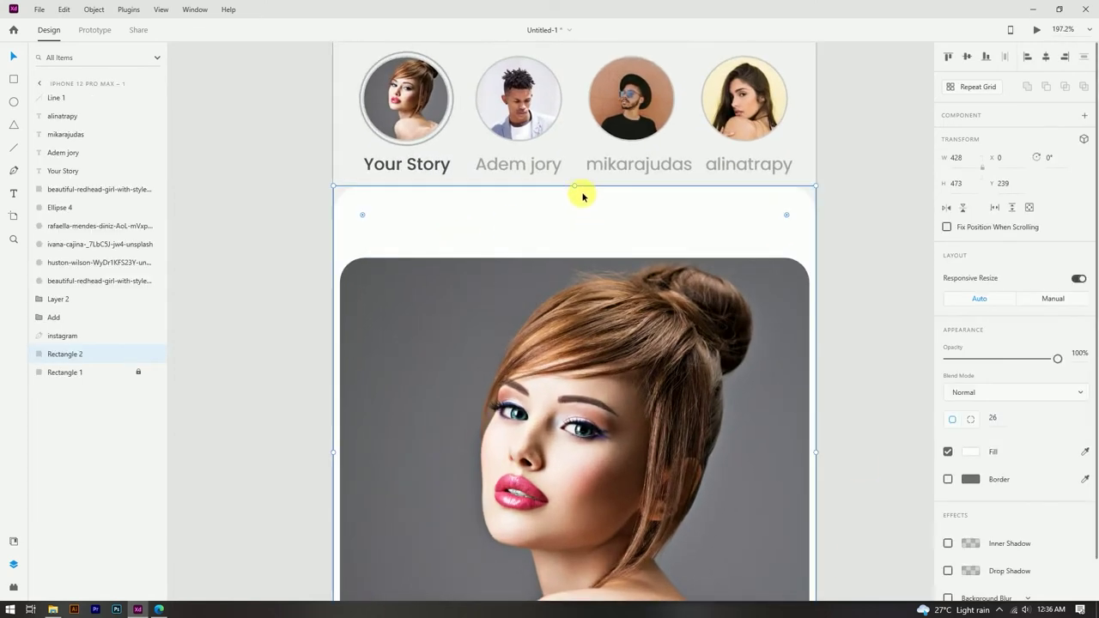
left_click_drag(581, 200, 576, 188)
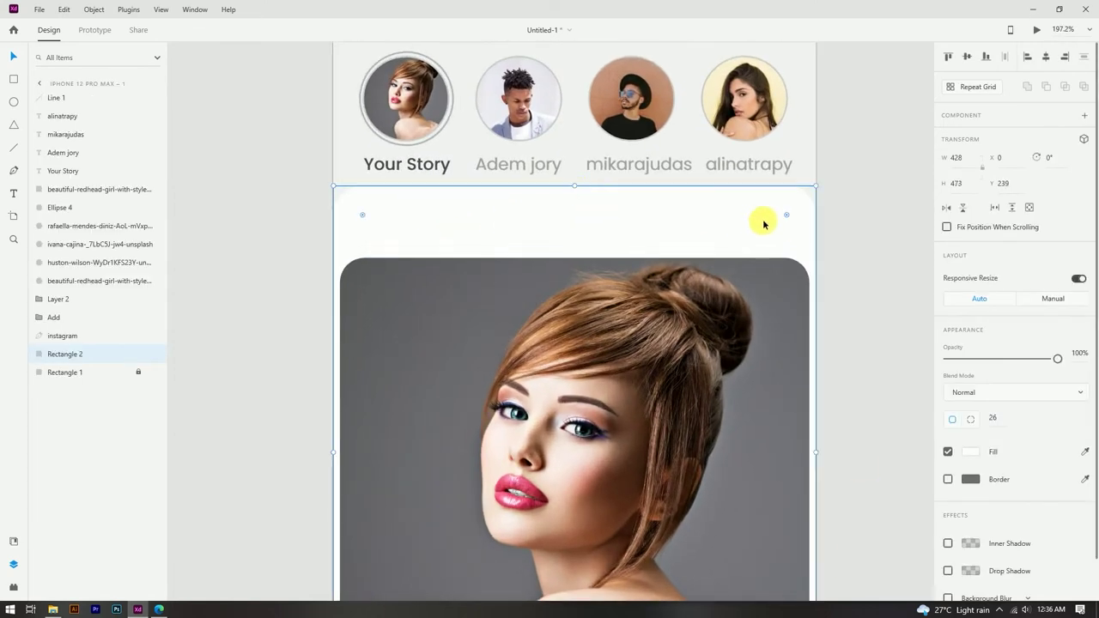
scroll(615, 194, "down", 3)
scroll(671, 181, "up", 2)
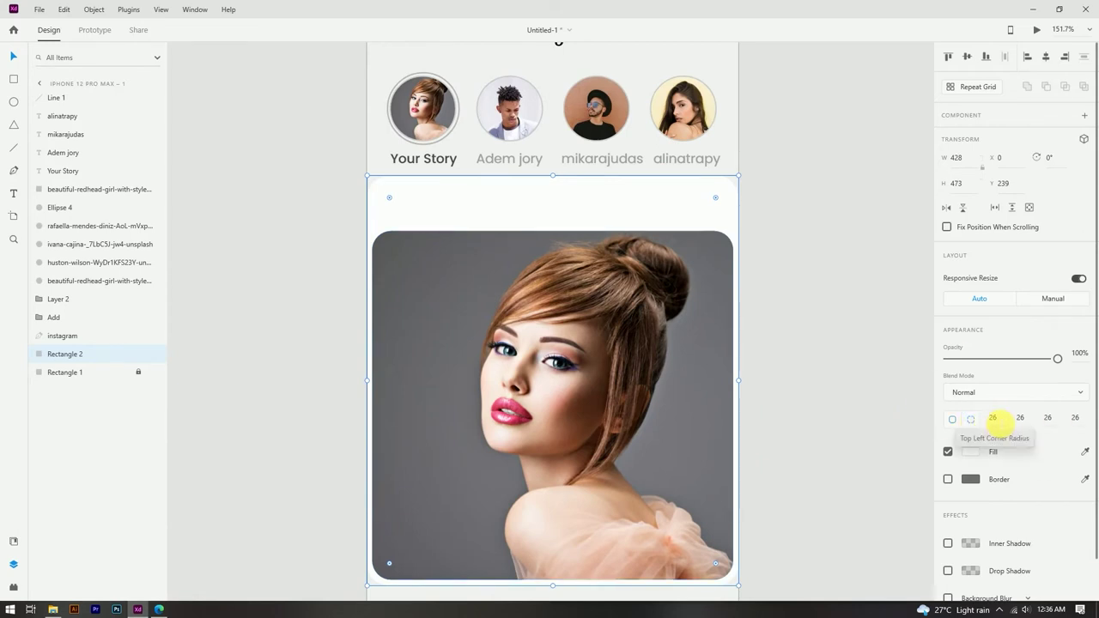
Step: Set the card's top-left and top-right corner radius to 0 and save the file
left_click(993, 417)
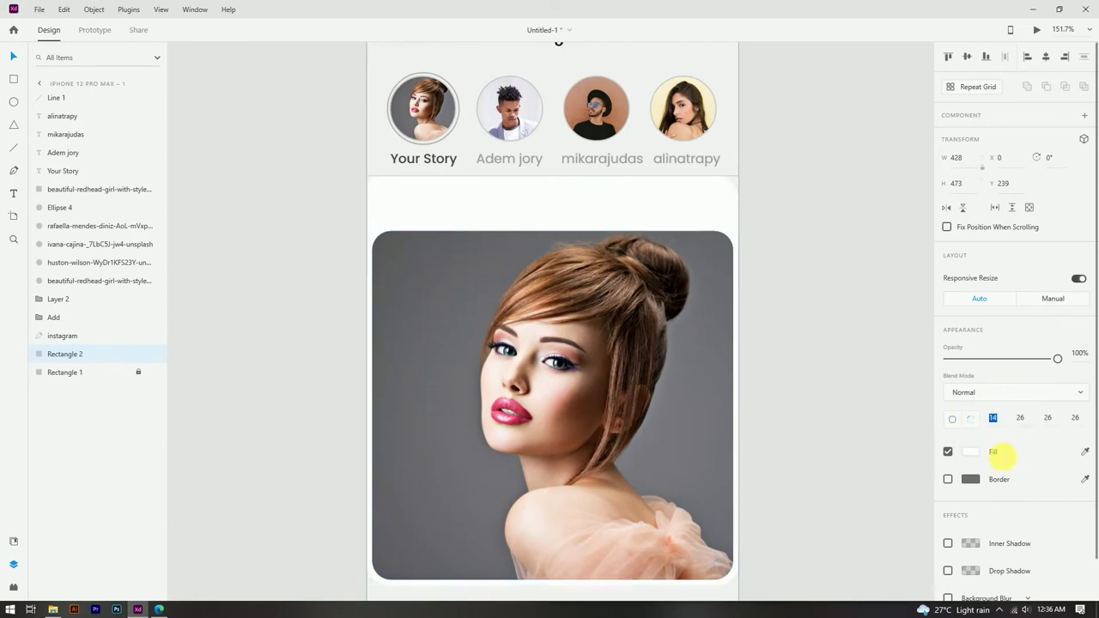
left_click(1010, 513)
left_click(1022, 418)
type("0")
left_click(1031, 498)
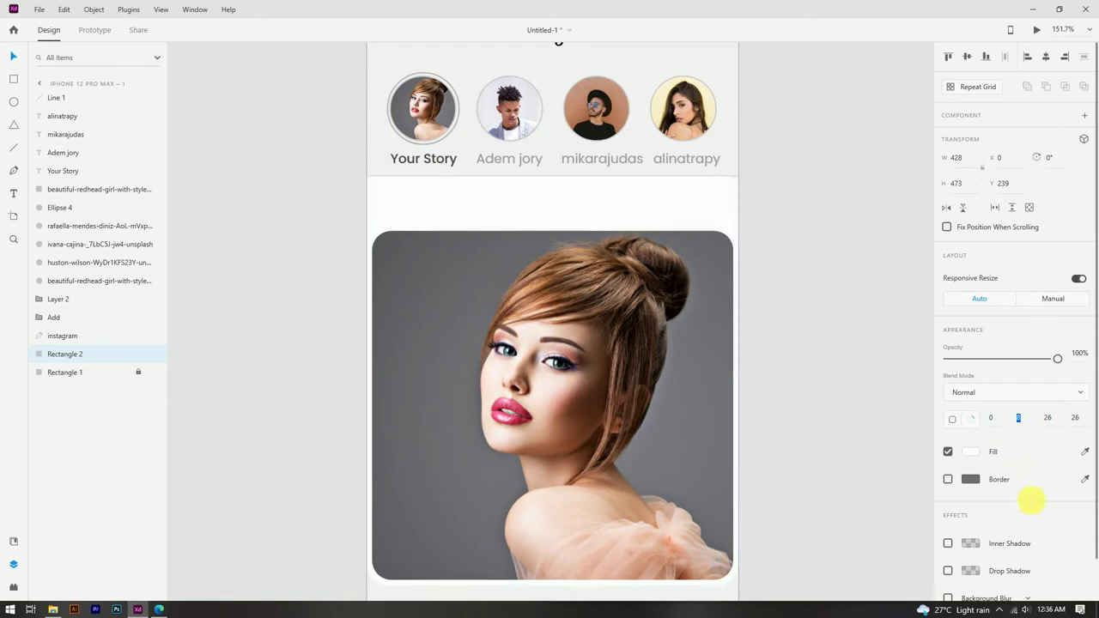
left_click(846, 371)
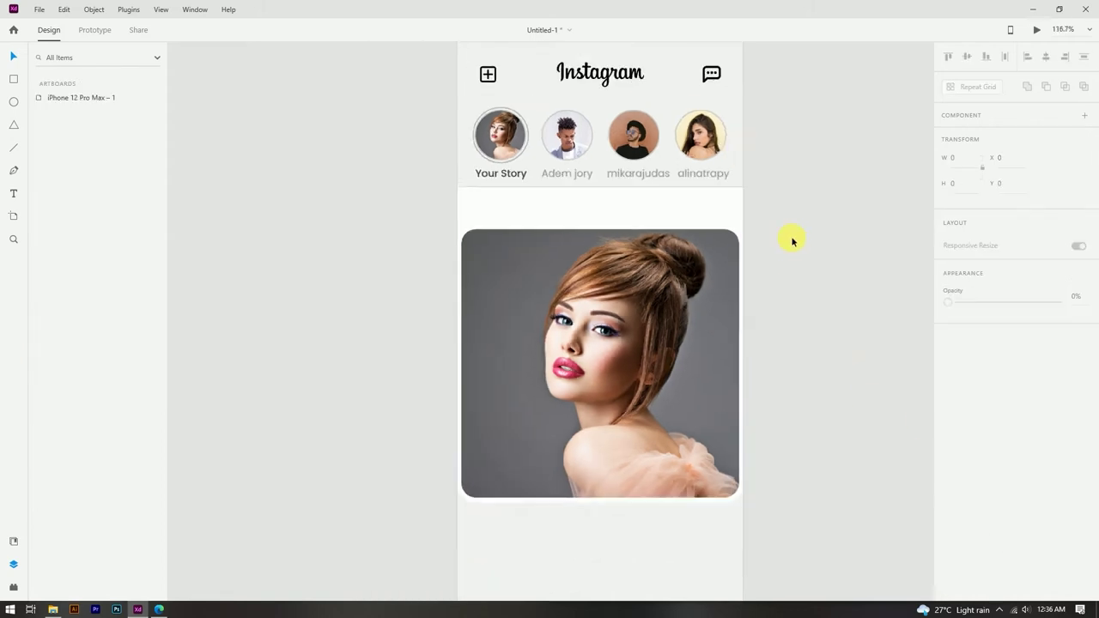
key("ctrl+s")
key("Escape")
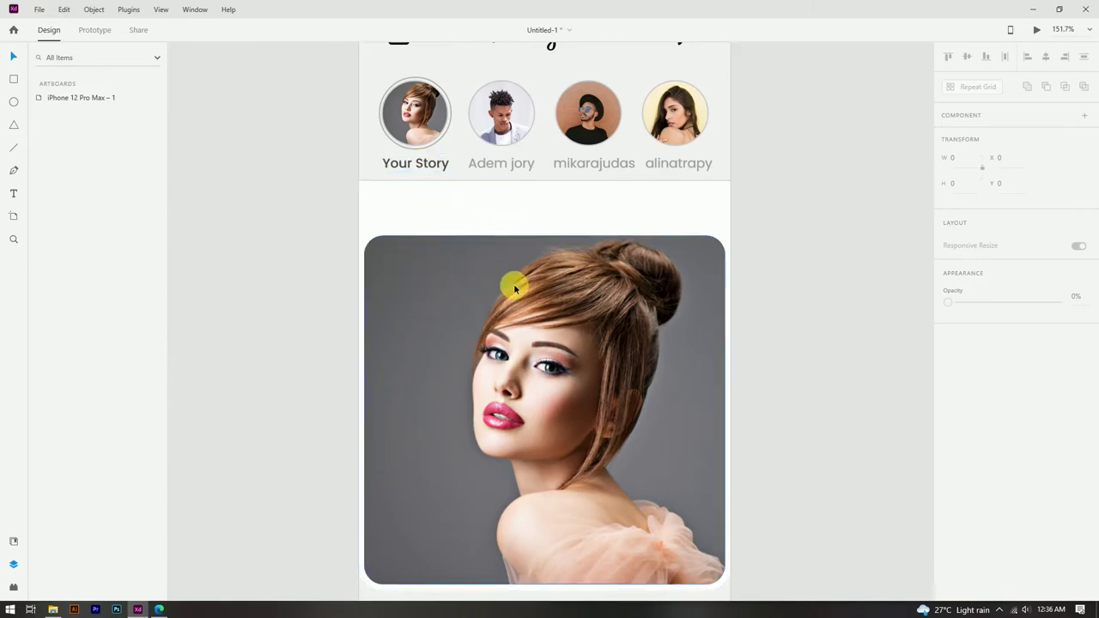
Step: Draw a small 42×42 circle above the post photo with a light grey border sampled from the story ring
left_click_drag(400, 214, 388, 204)
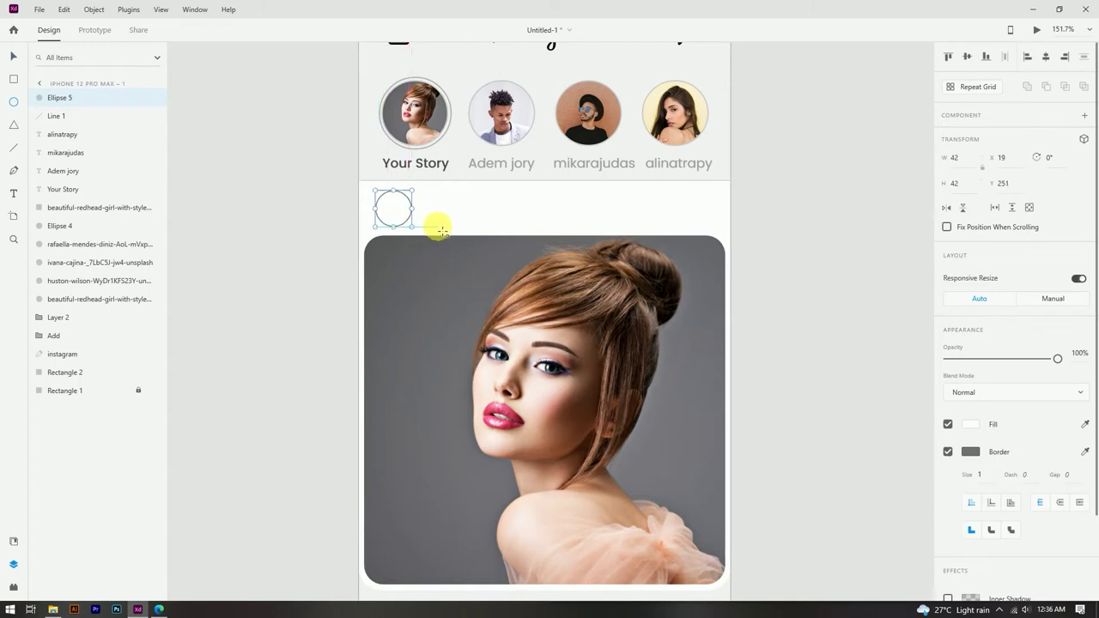
left_click(13, 56)
scroll(393, 206, "up", 3)
left_click(401, 219)
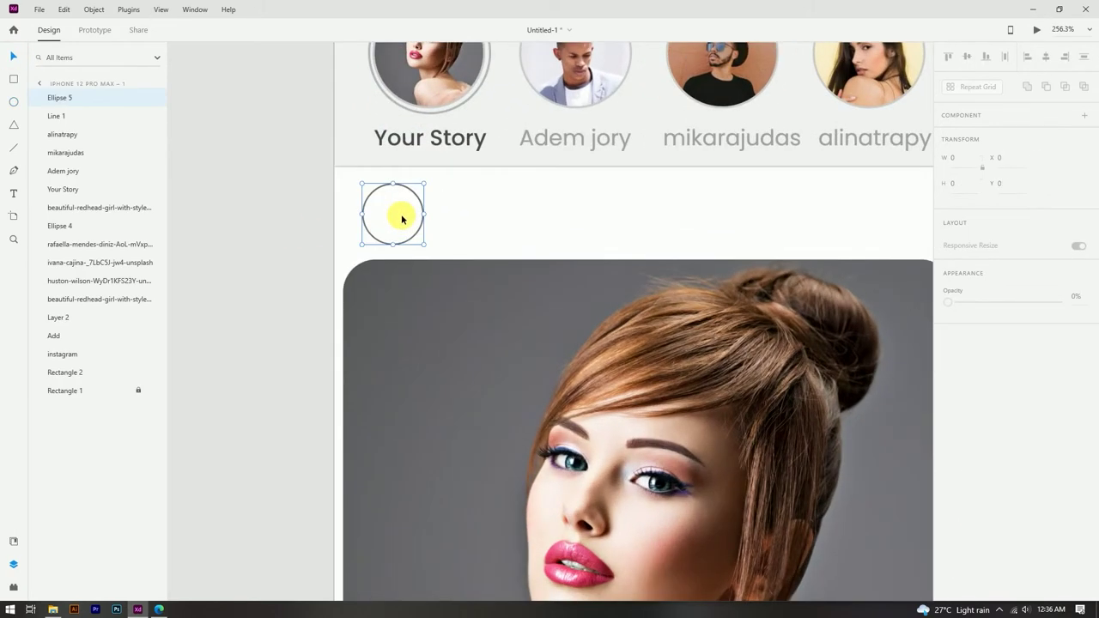
scroll(400, 304, "up", 5)
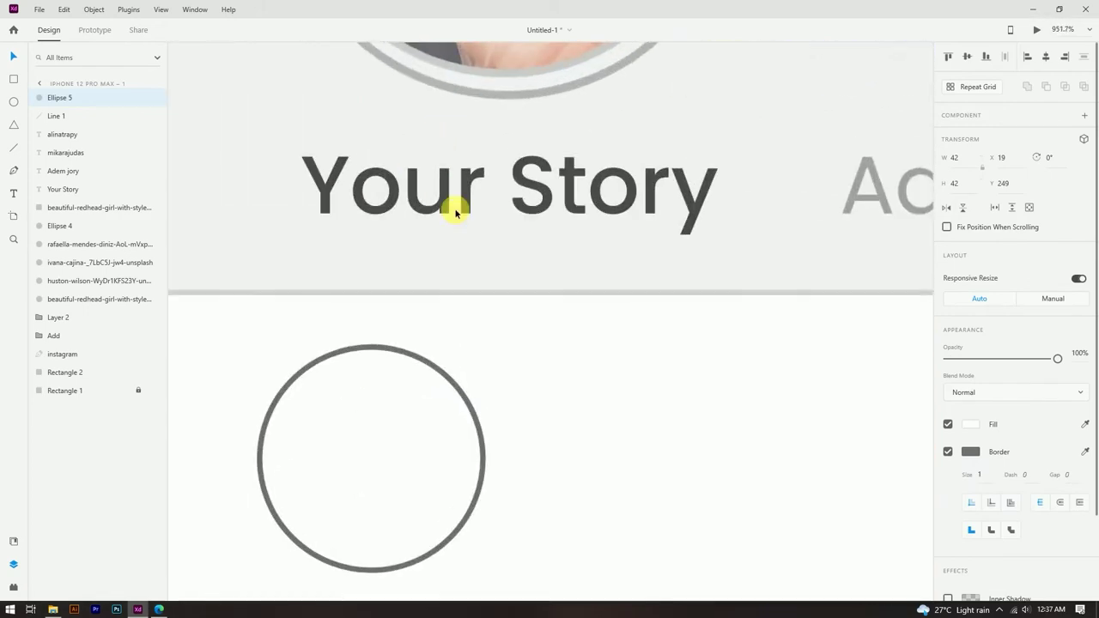
left_click(971, 452)
left_click(933, 493)
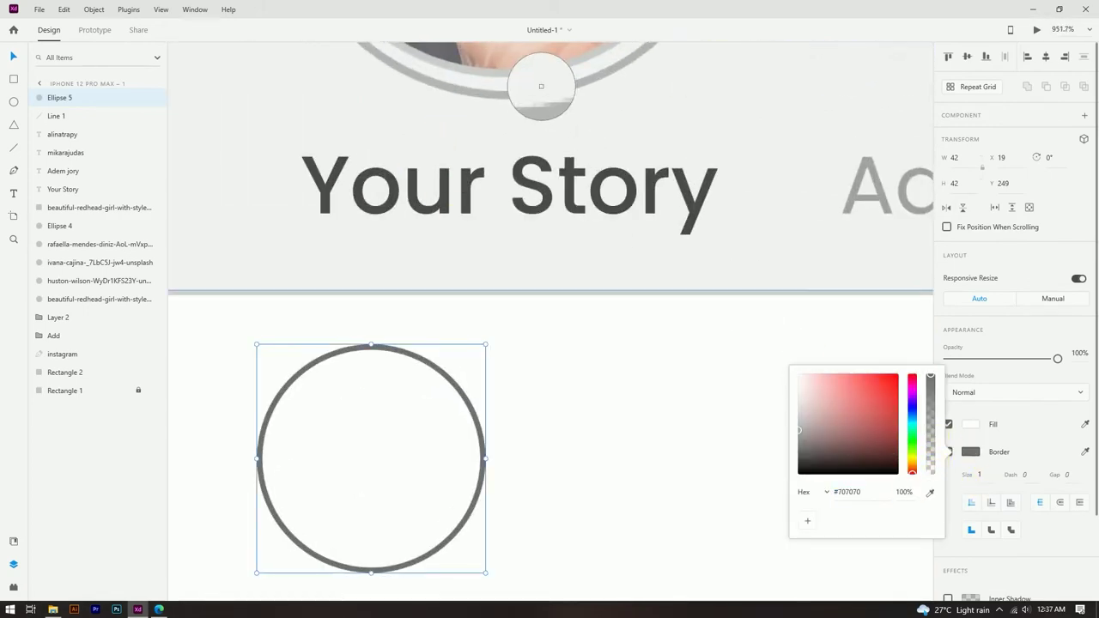
left_click(539, 74)
left_click(20, 62)
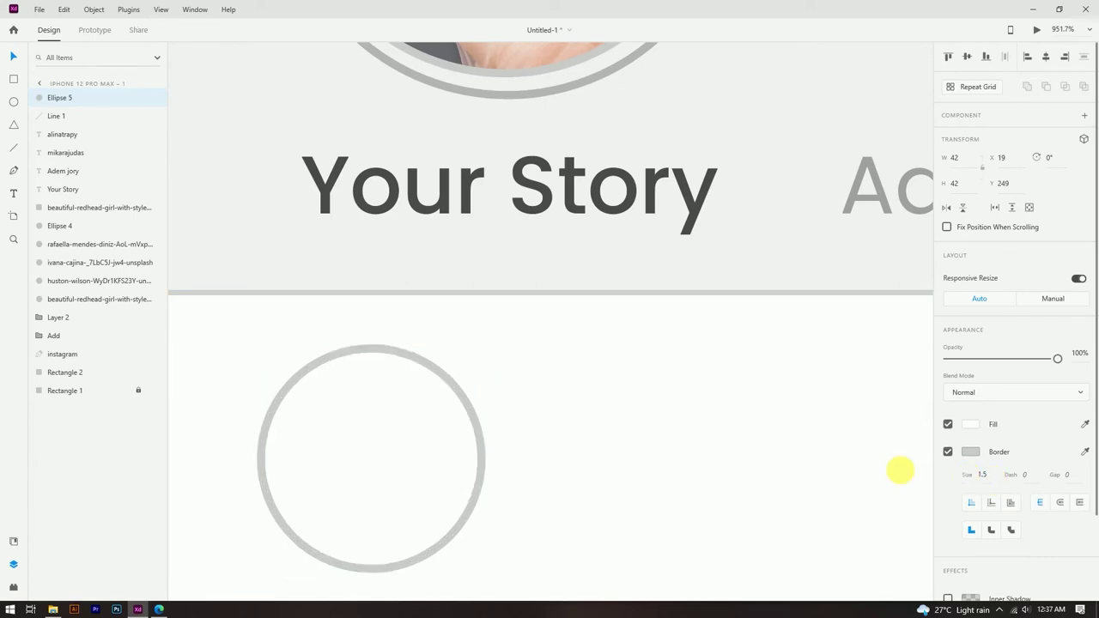
Step: Fill the small circle with the redhead profile photo dragged from File Explorer
scroll(455, 258, "down", 10)
key("Escape")
scroll(404, 270, "up", 3)
left_click(397, 267)
left_click(52, 610)
left_click_drag(743, 86, 392, 283)
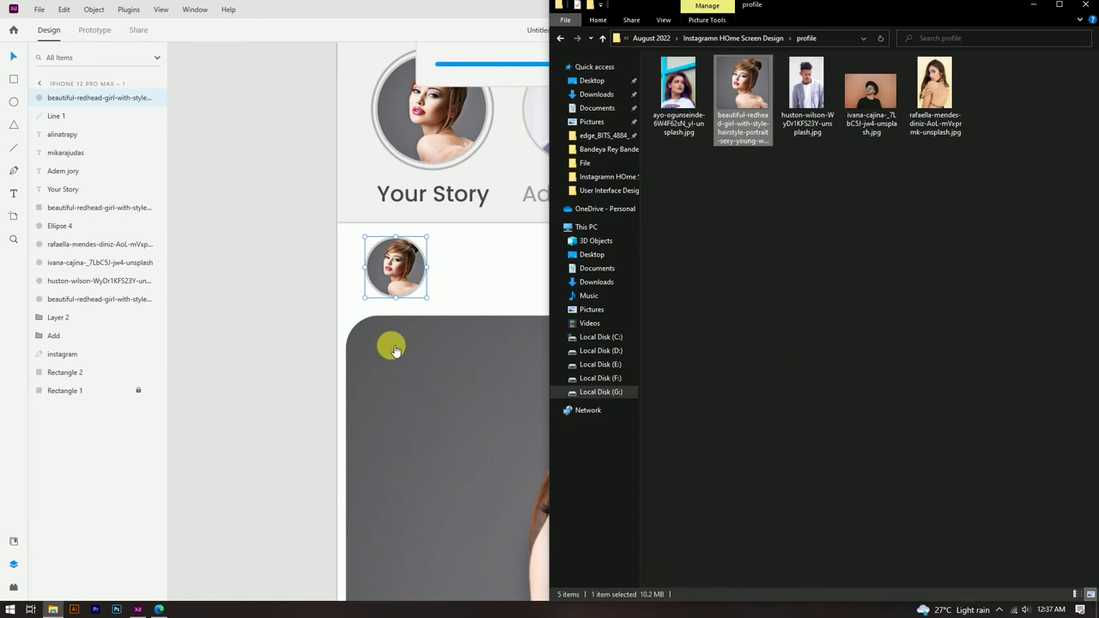
left_click(329, 278)
scroll(314, 275, "down", 3)
scroll(450, 232, "up", 3)
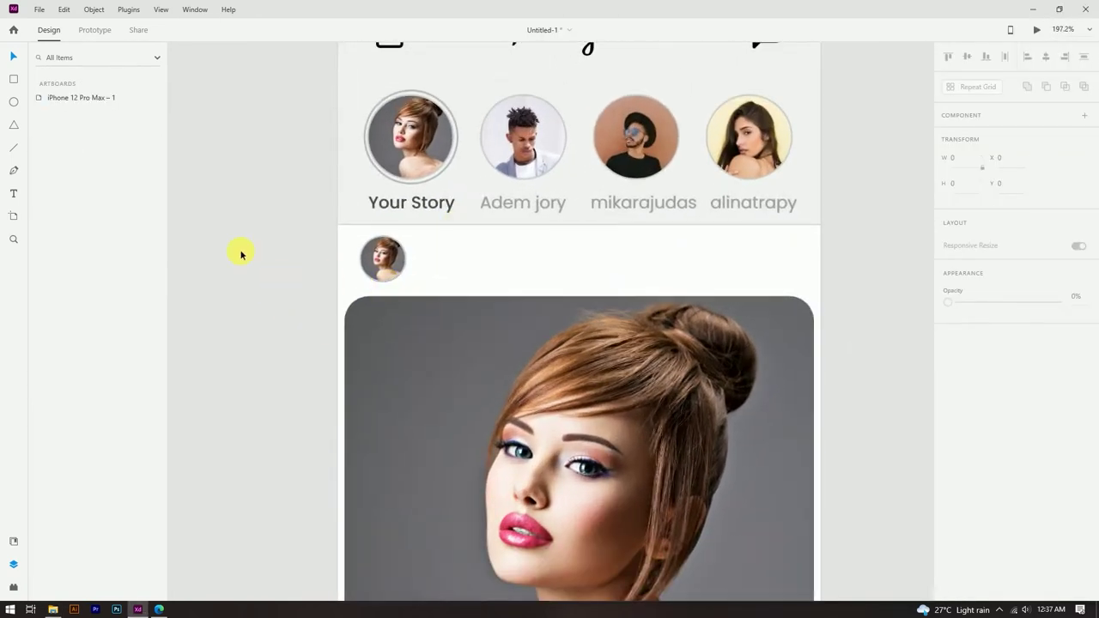
Step: Copy the Your Story label beside the small avatar and retype it as the account name
left_click(431, 206)
left_click_drag(432, 206, 491, 258)
double_click(495, 260)
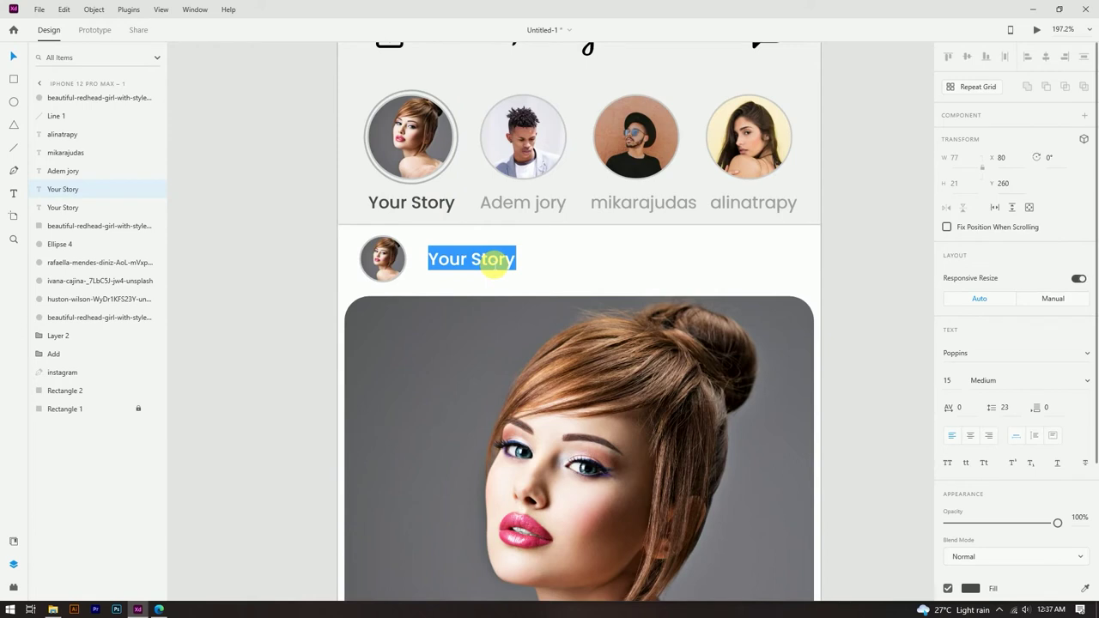
type("instagram")
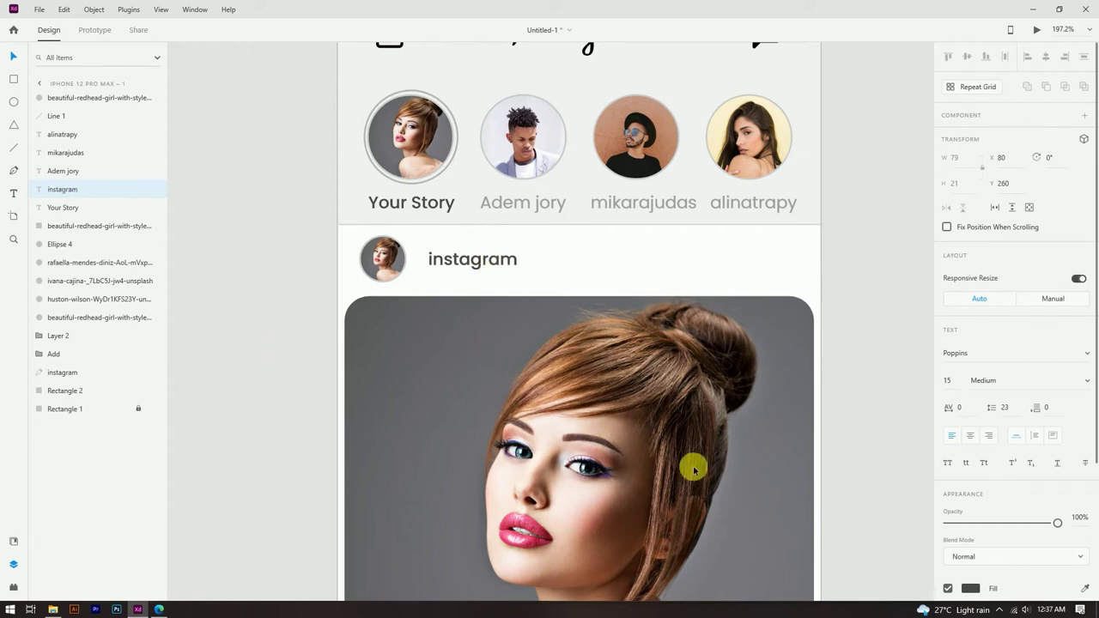
key("Escape")
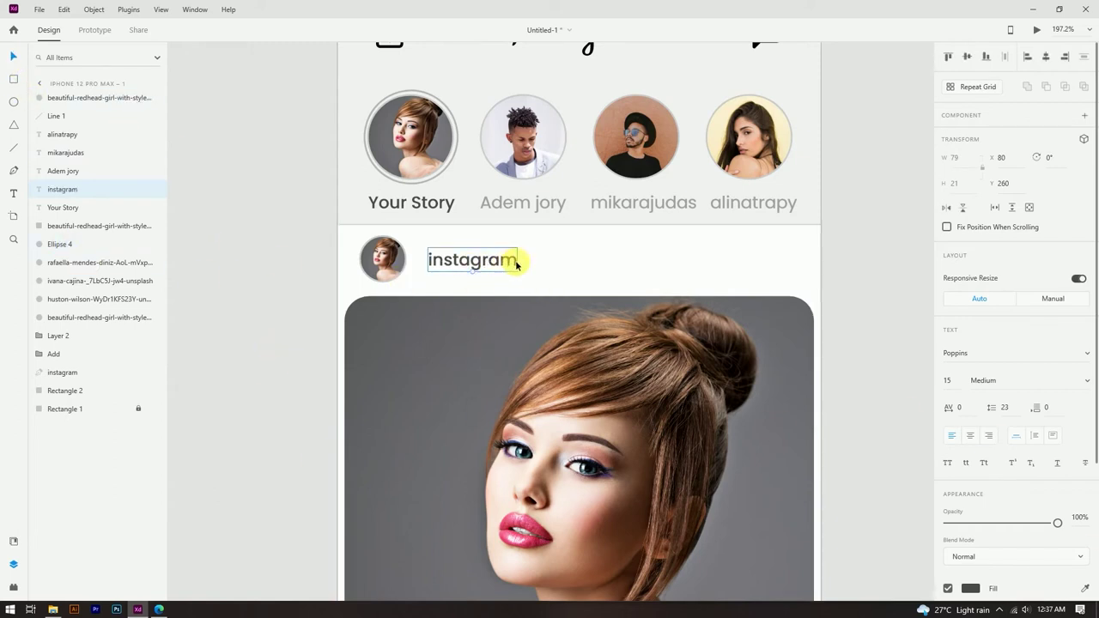
Step: Remove the space so the name label reads 'Instagrampage'
double_click(517, 265)
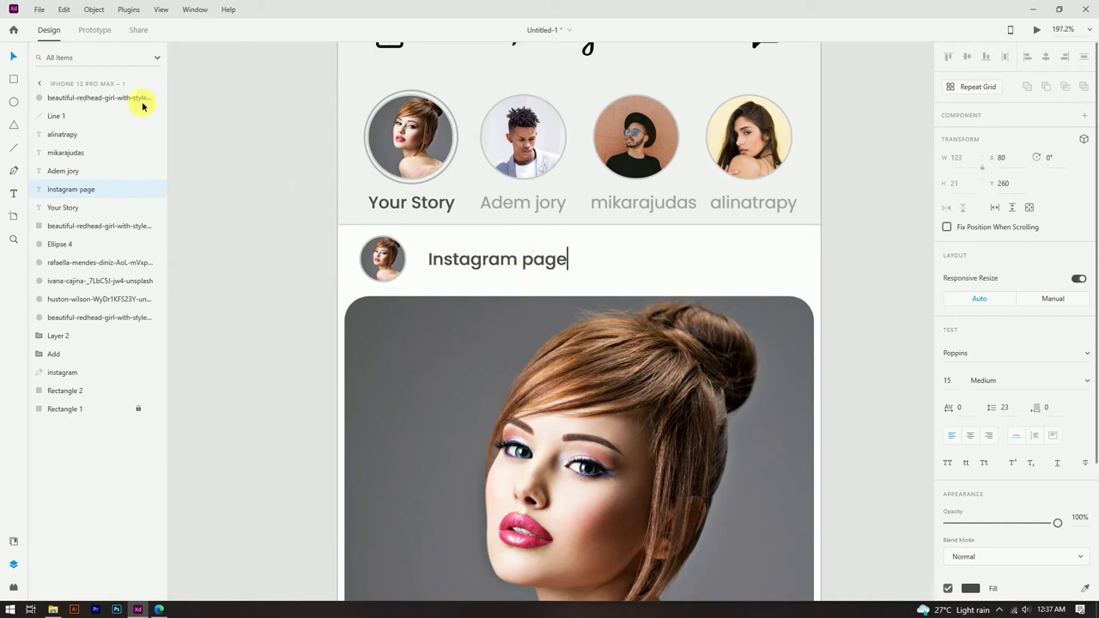
key("Escape")
double_click(527, 265)
left_click(527, 266)
key("BackSpace")
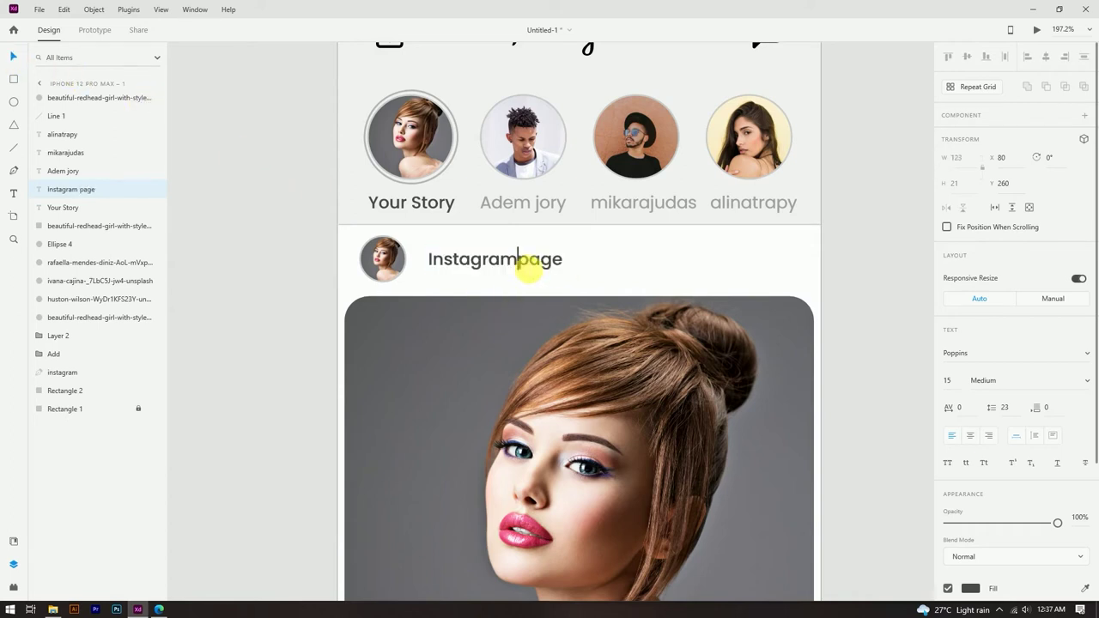
left_click(13, 55)
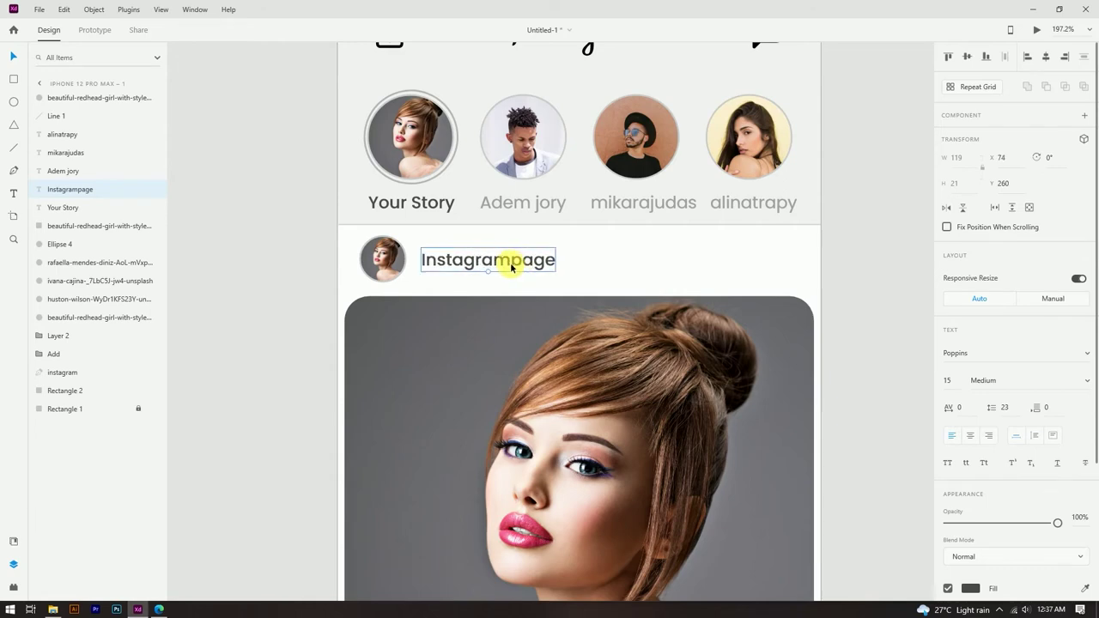
left_click(245, 209)
scroll(521, 229, "down", 5)
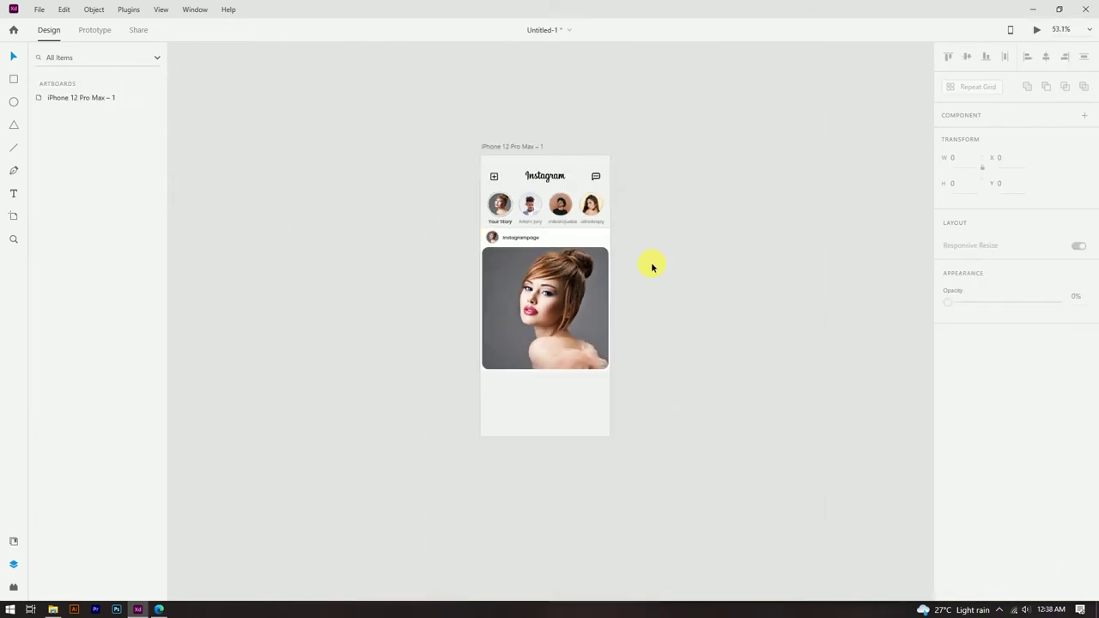
scroll(594, 233, "up", 8)
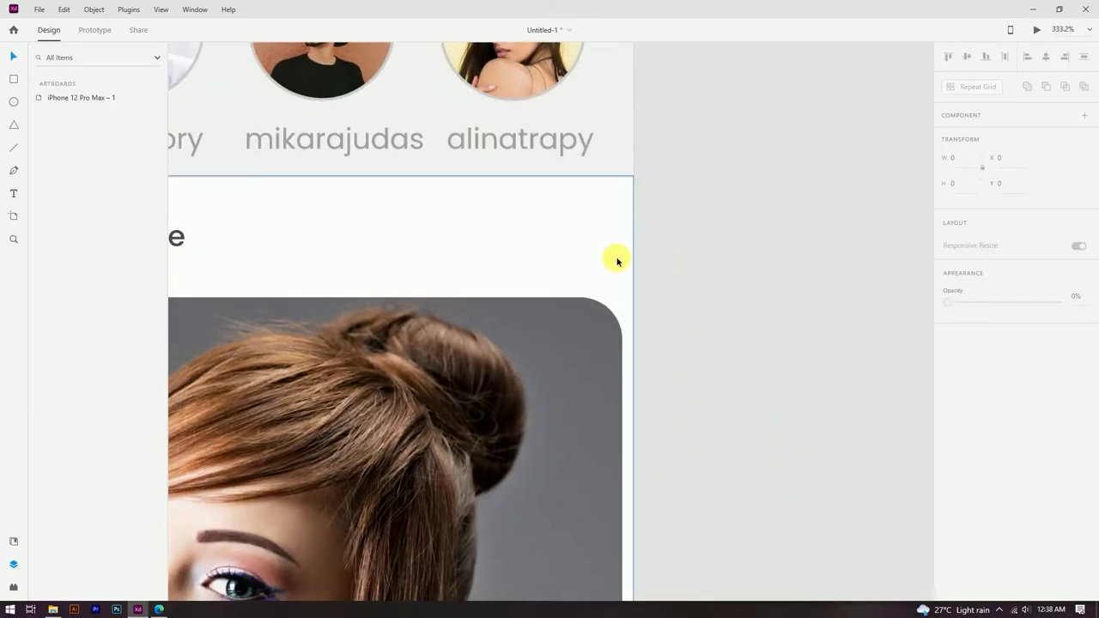
Step: Draw a tiny 6×6 dot at the header's right end with no border and black fill
left_click_drag(563, 250, 552, 242)
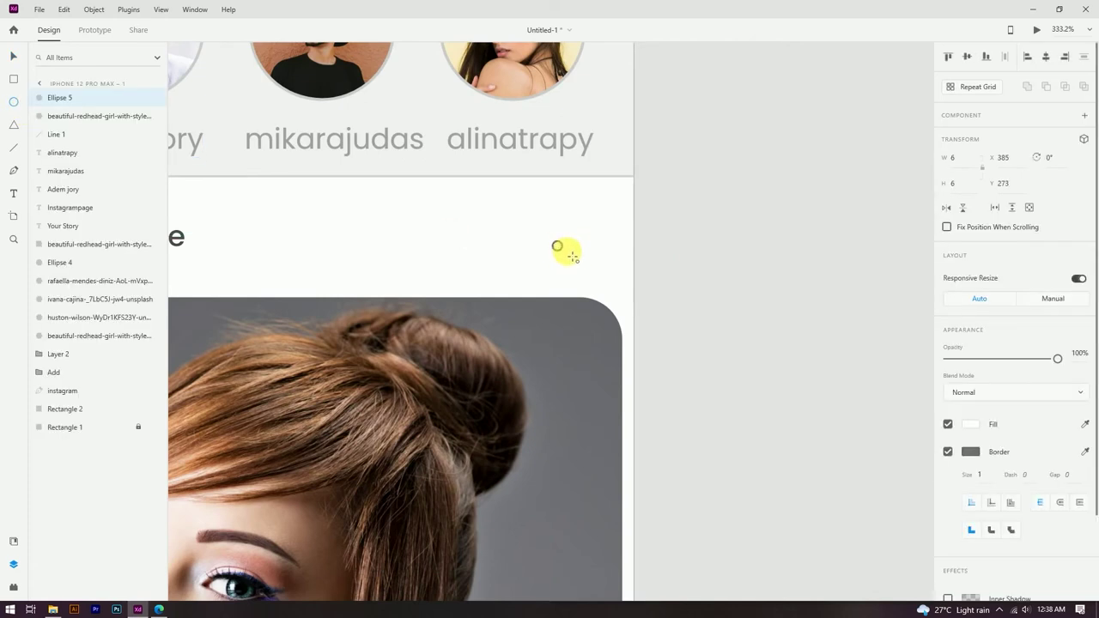
left_click(948, 452)
left_click(970, 424)
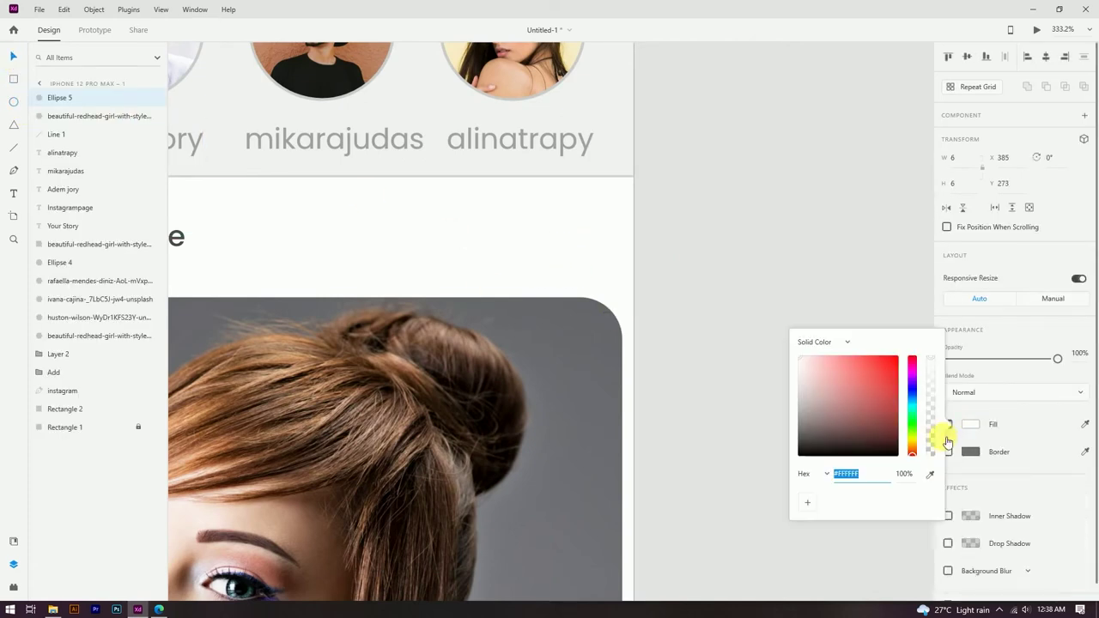
left_click_drag(840, 422, 799, 453)
left_click(401, 262)
Step: Duplicate the dot into a row of three
scroll(558, 247, "up", 3)
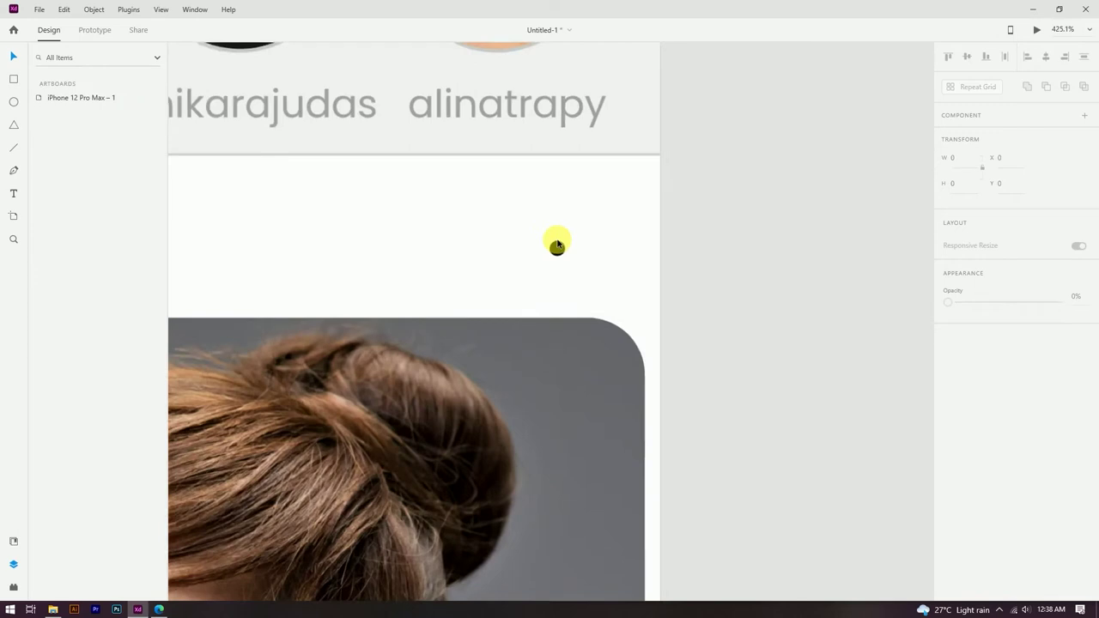
left_click_drag(557, 250, 598, 253)
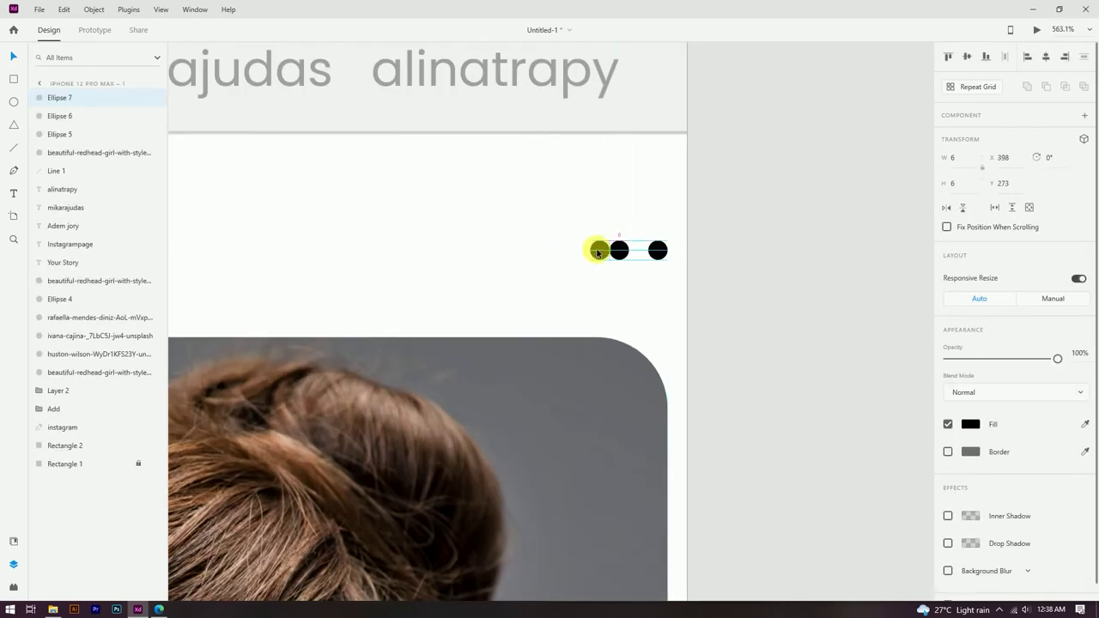
left_click(719, 197)
scroll(718, 191, "down", 5)
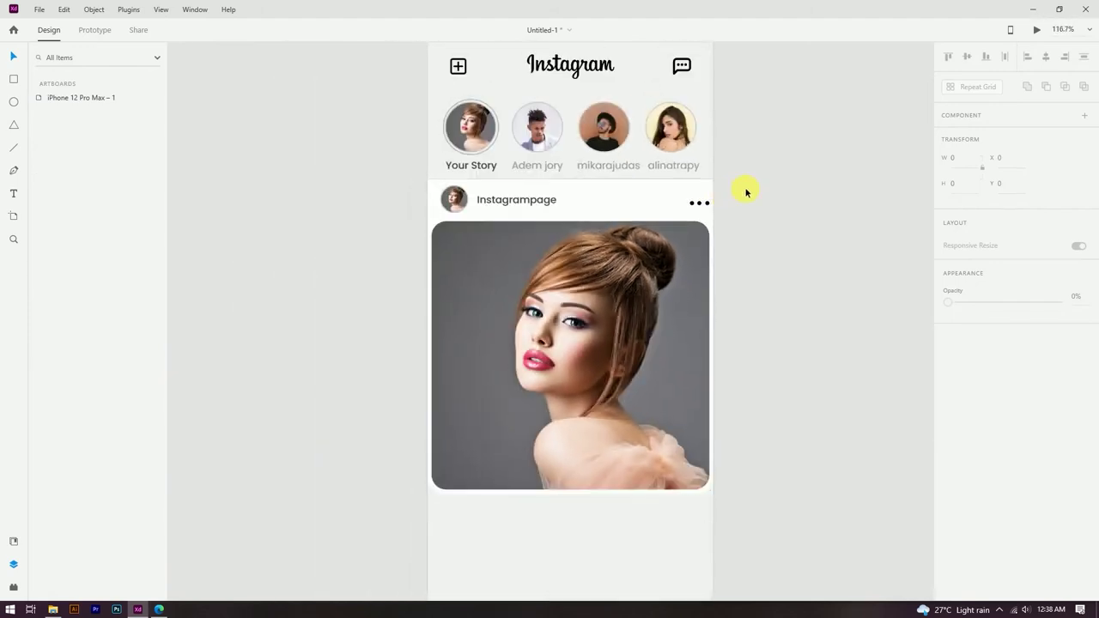
scroll(645, 234, "up", 5)
Step: Rotate and nudge the three dots together into a horizontal row aligned with the header
left_click(646, 232)
left_click(617, 232, "shift")
left_click(589, 231, "shift")
left_click_drag(658, 241, 623, 204)
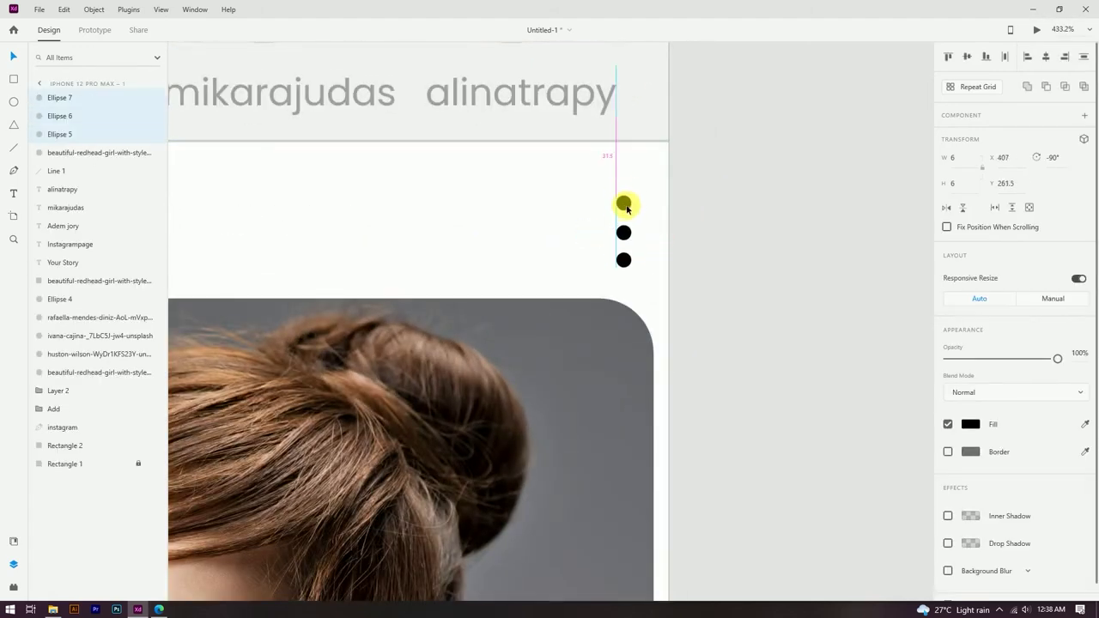
scroll(665, 226, "down", 5)
scroll(673, 231, "up", 5)
left_click_drag(627, 187, 653, 229)
left_click(696, 179)
scroll(697, 180, "down", 5)
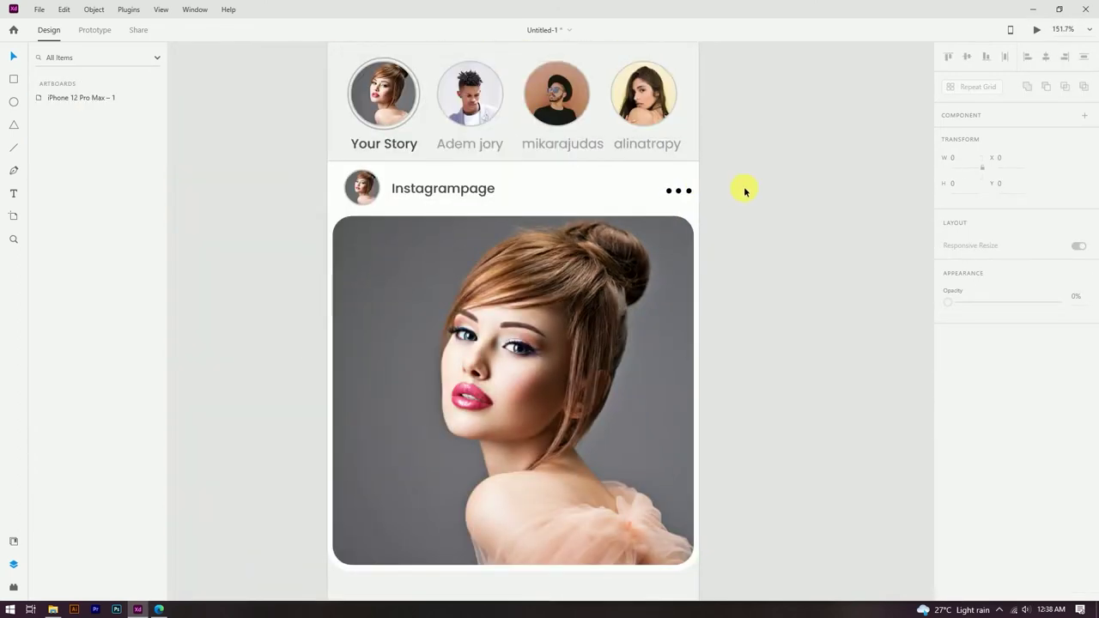
scroll(745, 192, "down", 2)
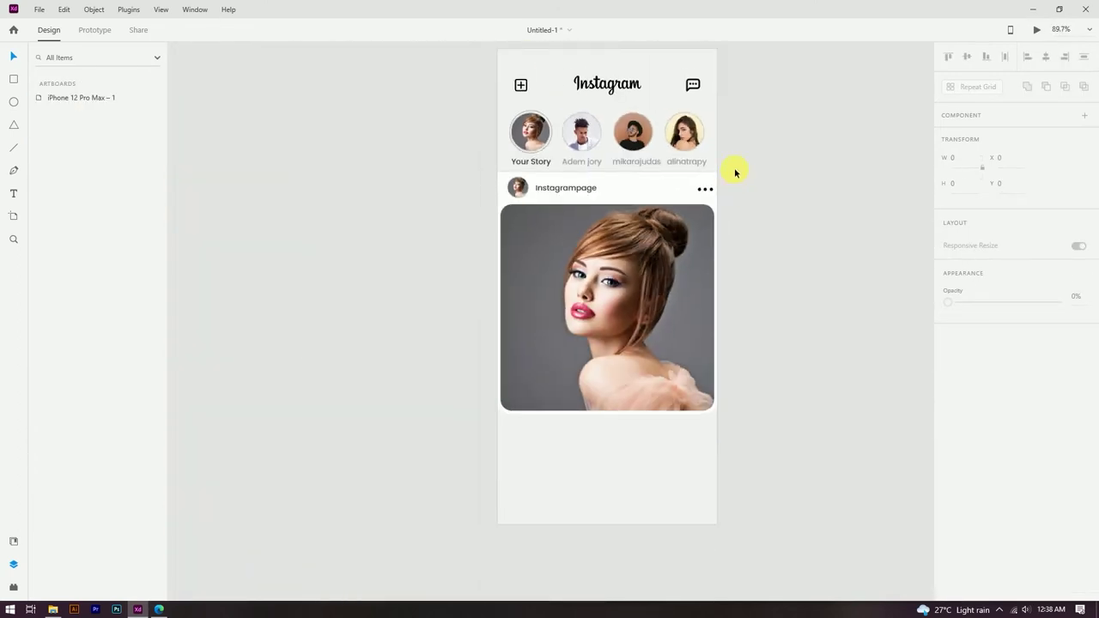
scroll(766, 256, "down", 2)
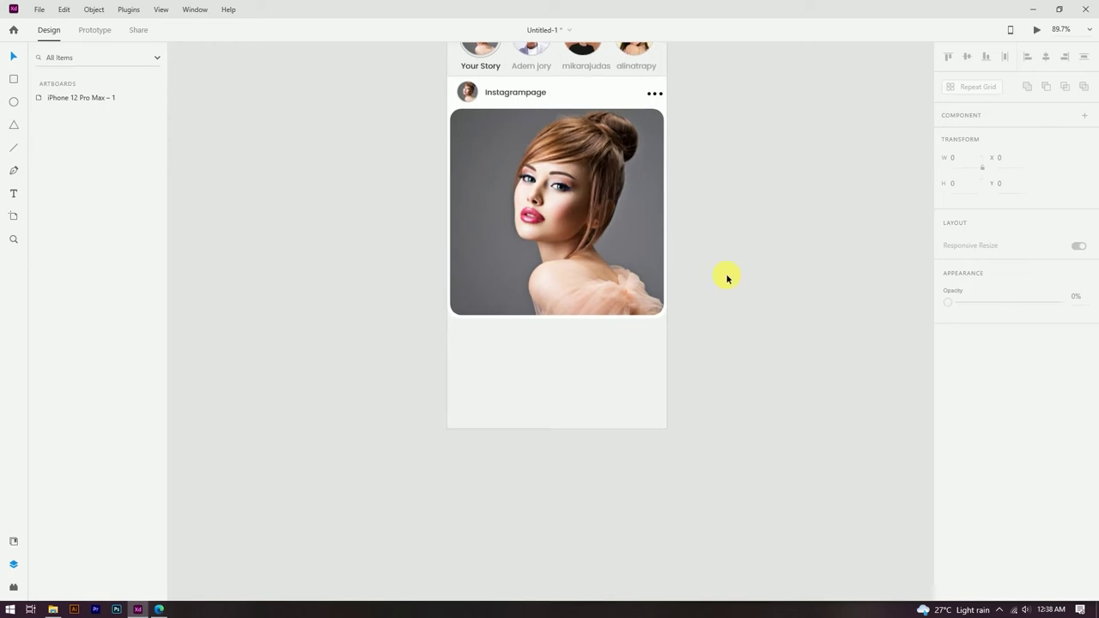
scroll(660, 321, "up", 2)
left_click(637, 319)
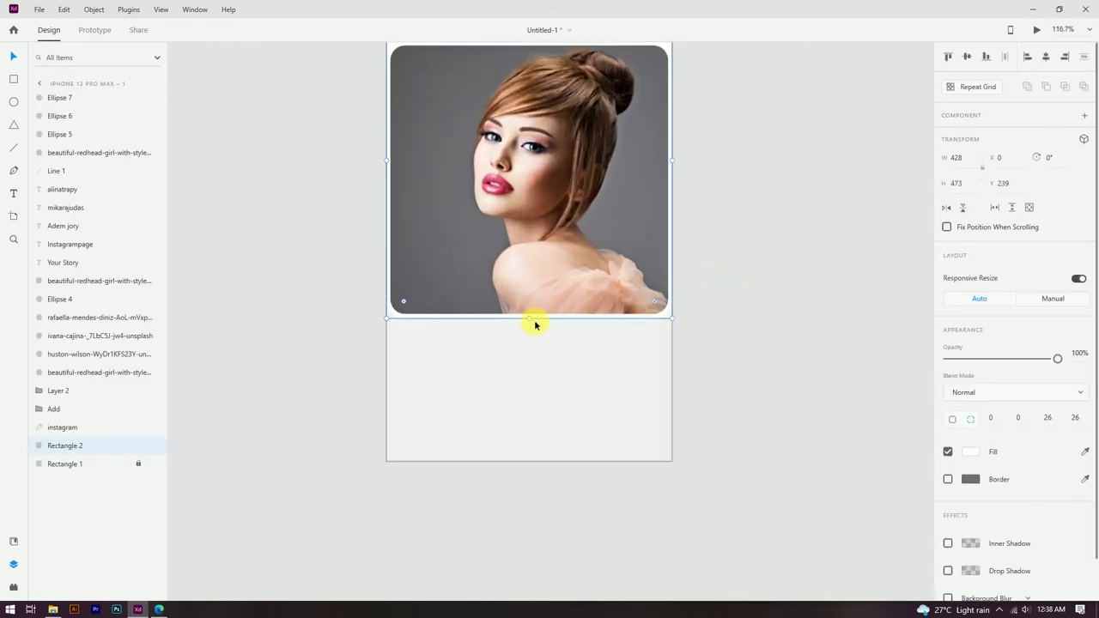
left_click_drag(536, 340, 536, 353)
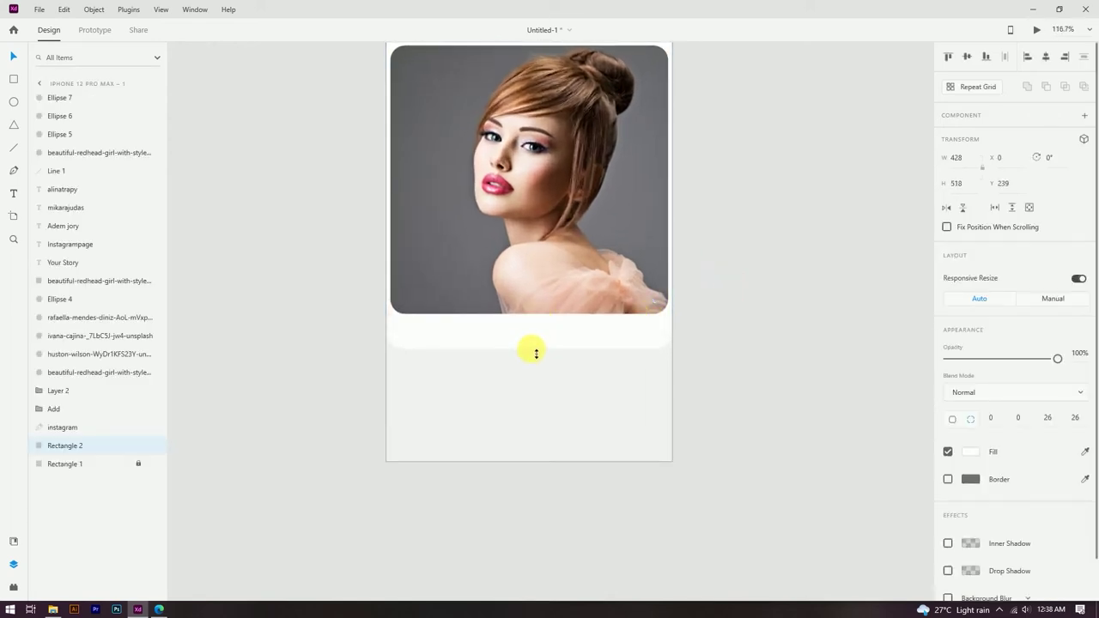
left_click(588, 406)
scroll(507, 290, "down", 2)
left_click(715, 290)
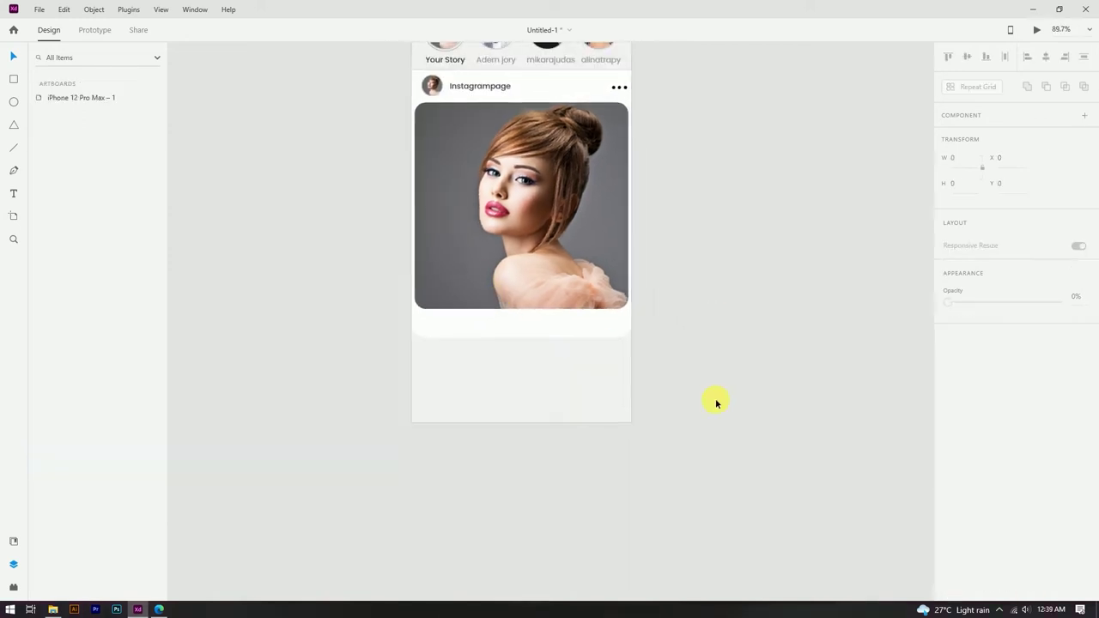
scroll(696, 236, "up", 2)
scroll(662, 226, "up", 2)
scroll(677, 189, "down", 3)
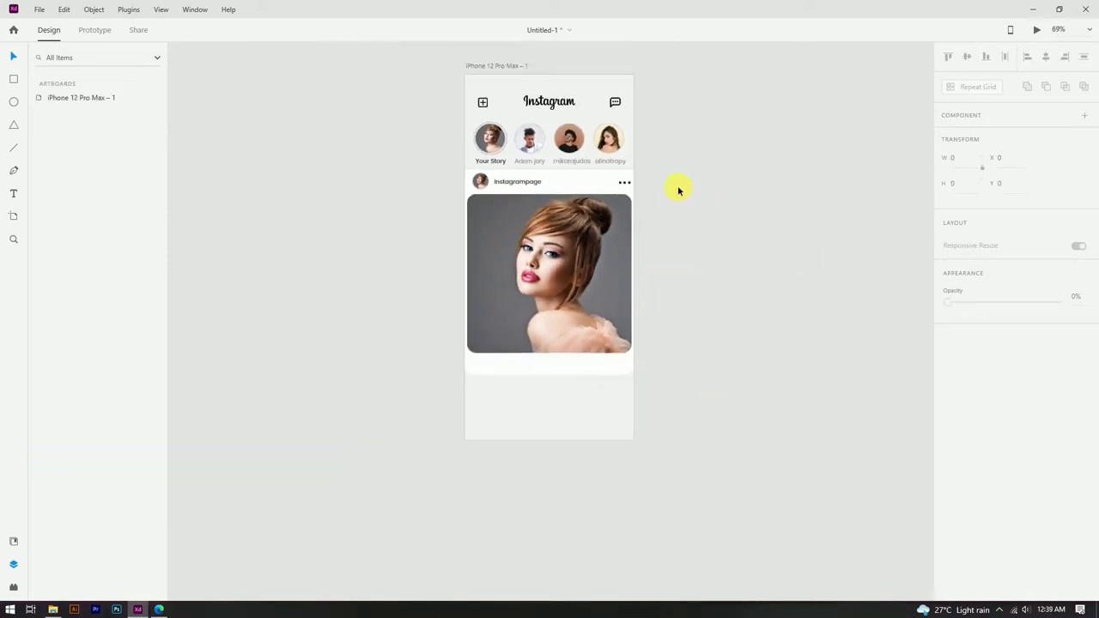
scroll(678, 185, "up", 2)
scroll(721, 378, "up", 2)
scroll(670, 447, "down", 1)
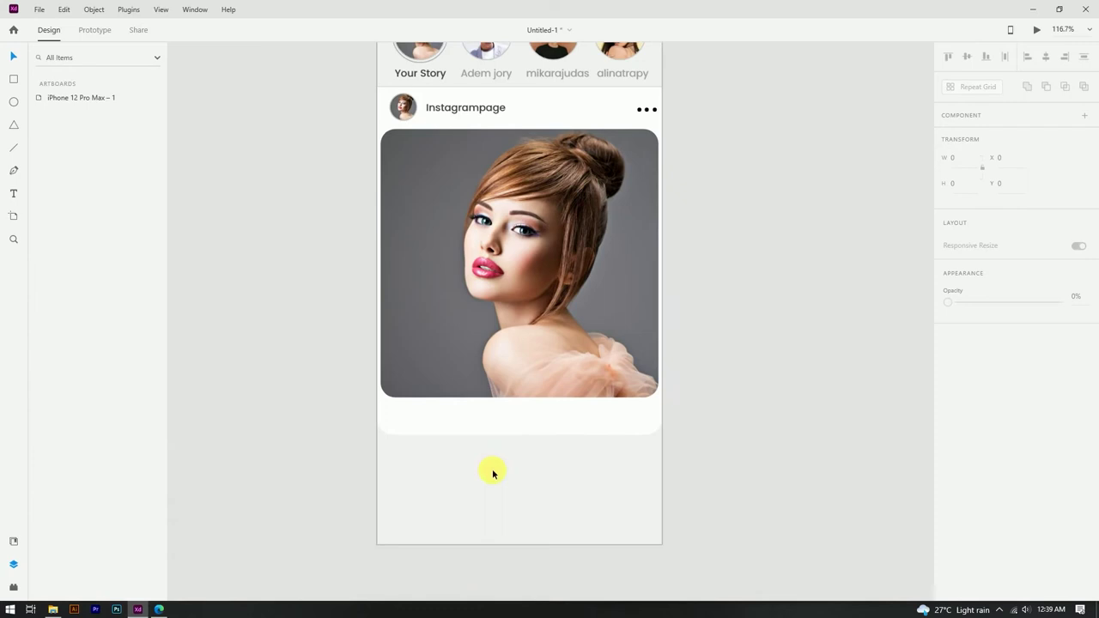
left_click(53, 605)
Step: Import Like, comment, share and save SVG icons from File Explorer onto the mockup canvas
left_click(601, 39)
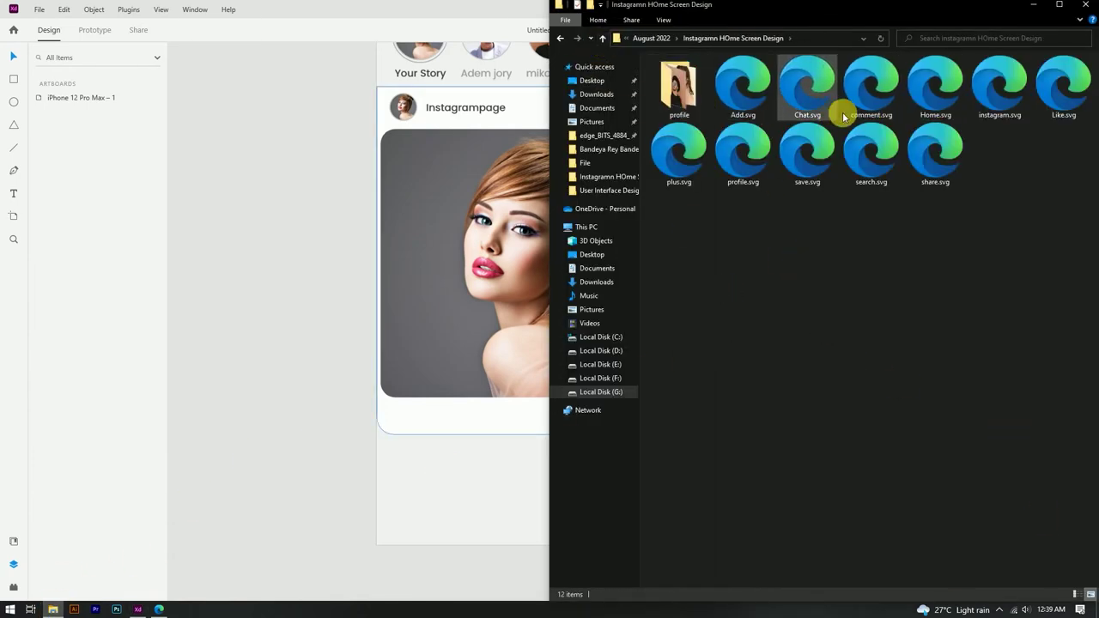
left_click(1063, 105)
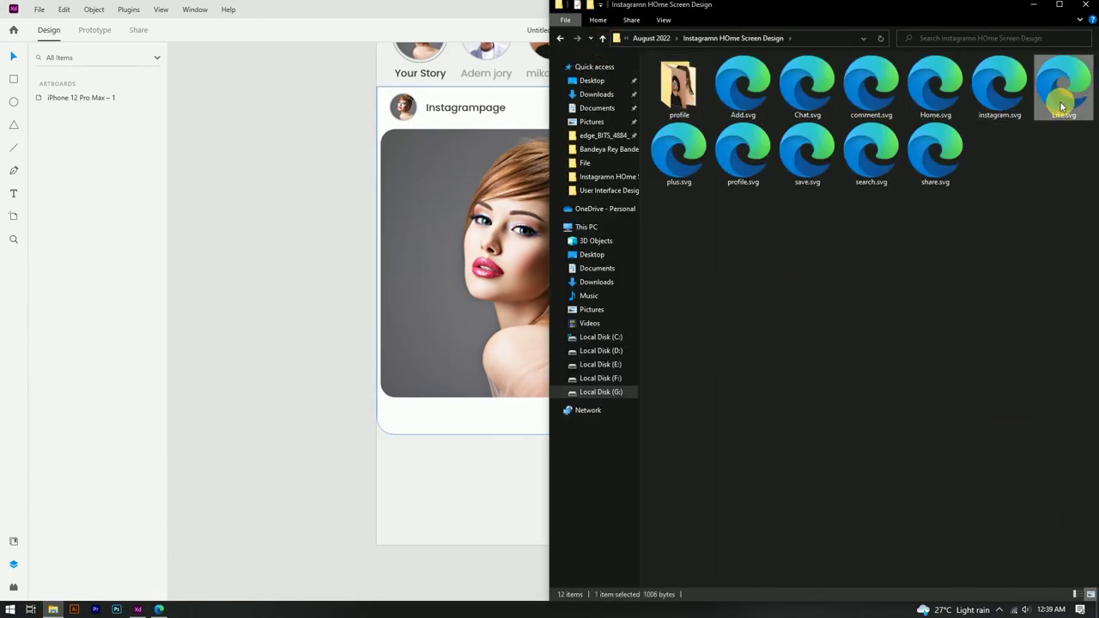
left_click(859, 97, "ctrl")
left_click(934, 156, "ctrl")
left_click(807, 156, "ctrl")
left_click_drag(810, 159, 432, 486)
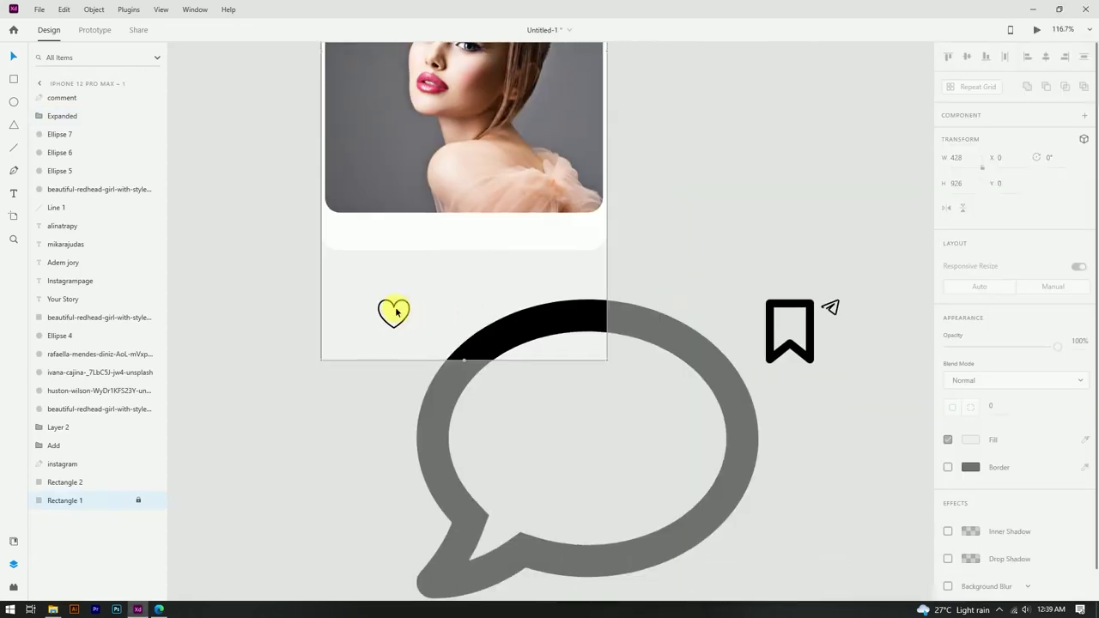
Step: Move the heart icon below the photo at the card's left edge and shrink it to 28.56×26.01
left_click(397, 311)
left_click_drag(396, 307, 352, 222)
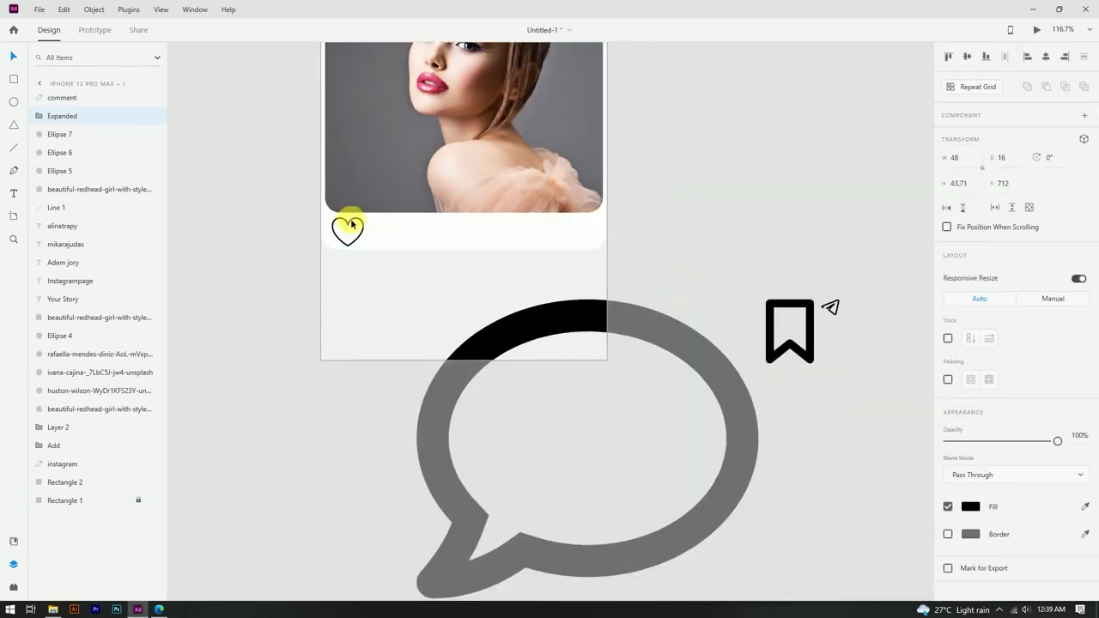
scroll(356, 226, "up", 5)
left_click_drag(400, 311, 375, 275)
left_click(369, 267)
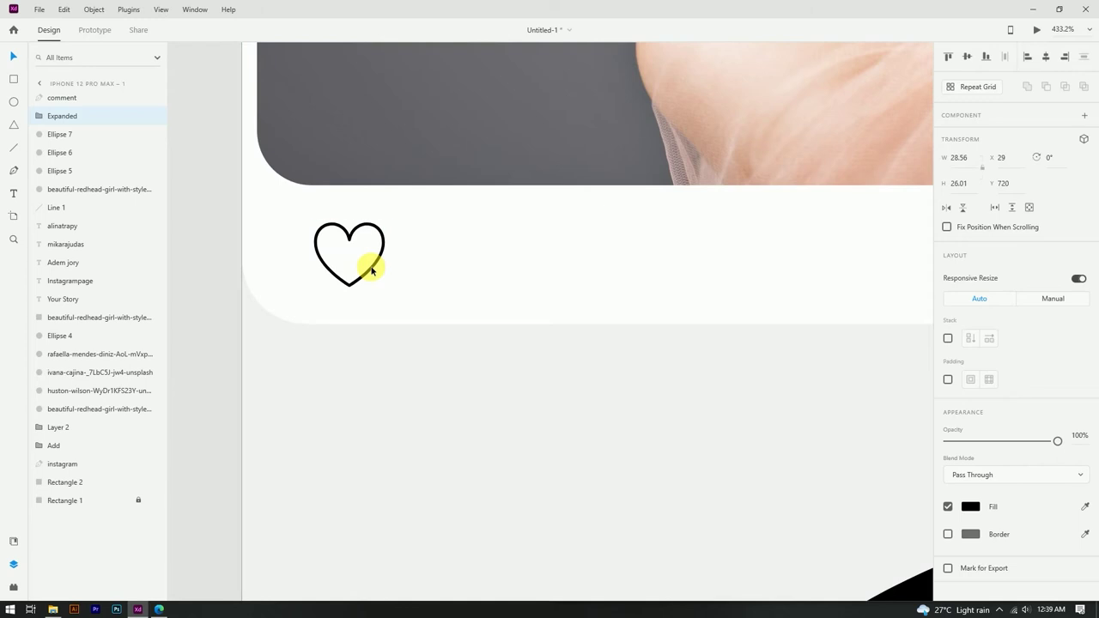
Step: Turn on the heart icon's border to give it an outline
left_click(971, 535)
left_click(949, 534)
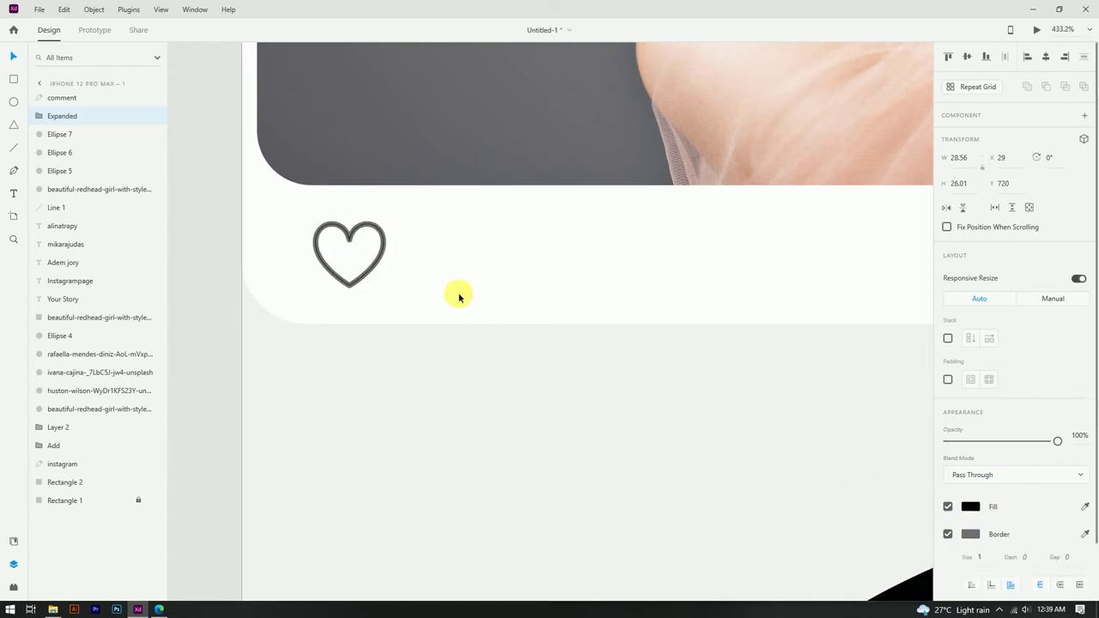
left_click(971, 534)
left_click(456, 307)
scroll(456, 307, "down", 8)
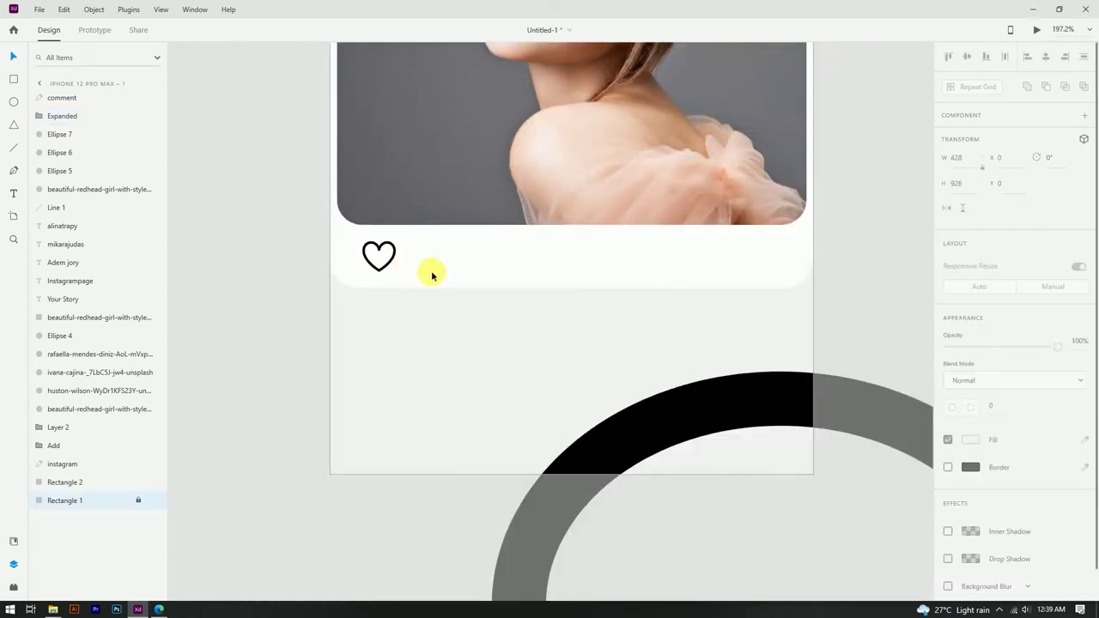
scroll(732, 407, "down", 1)
left_click(763, 439)
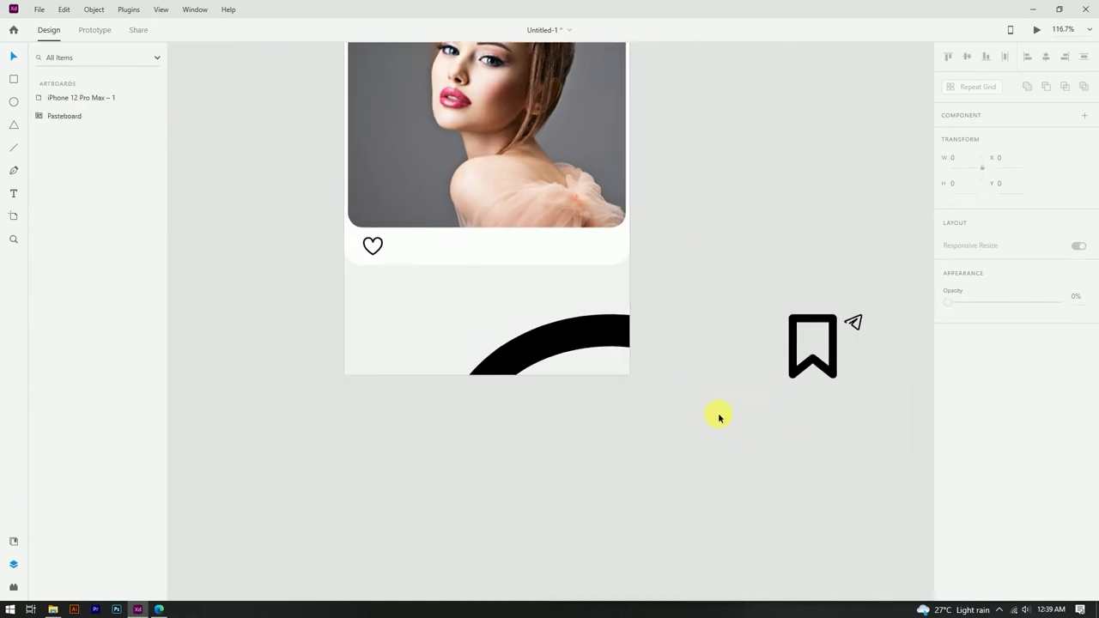
Step: Shrink the comment bubble, set it beside the heart, and vertically centre the two
left_click(606, 338)
left_click_drag(607, 339, 562, 292)
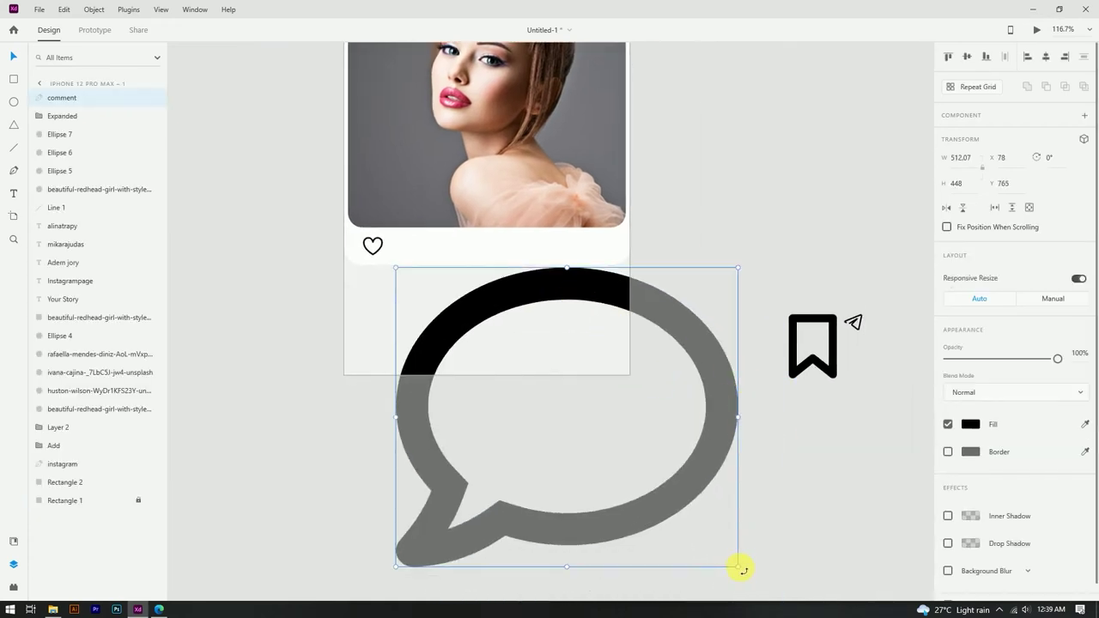
left_click_drag(738, 567, 400, 269)
scroll(401, 270, "up", 8)
left_click_drag(442, 324, 456, 232)
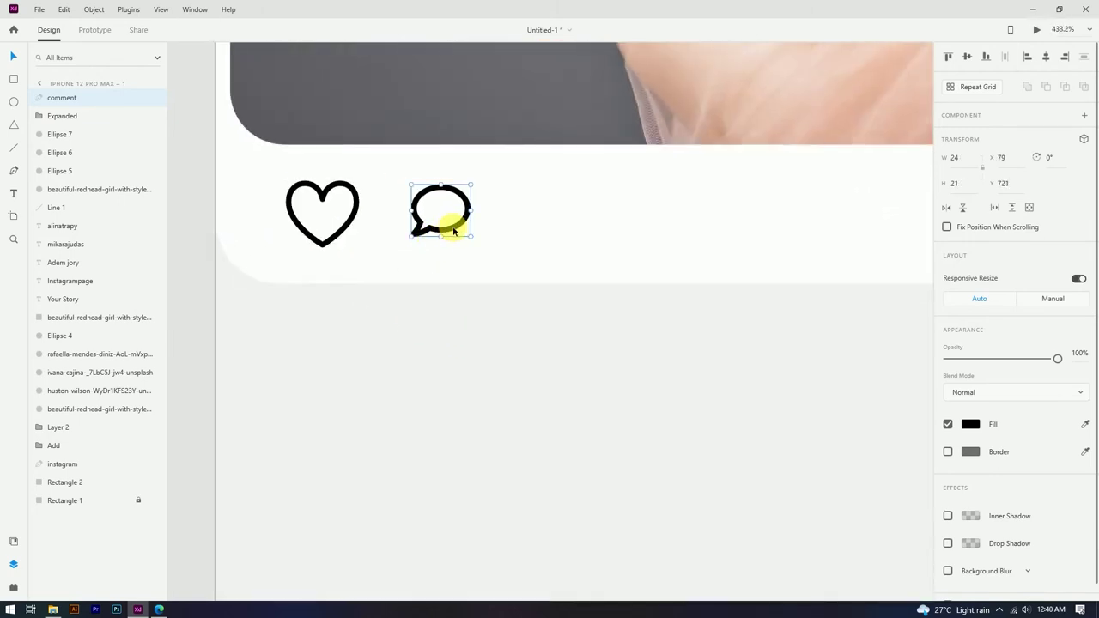
left_click(358, 208, "shift")
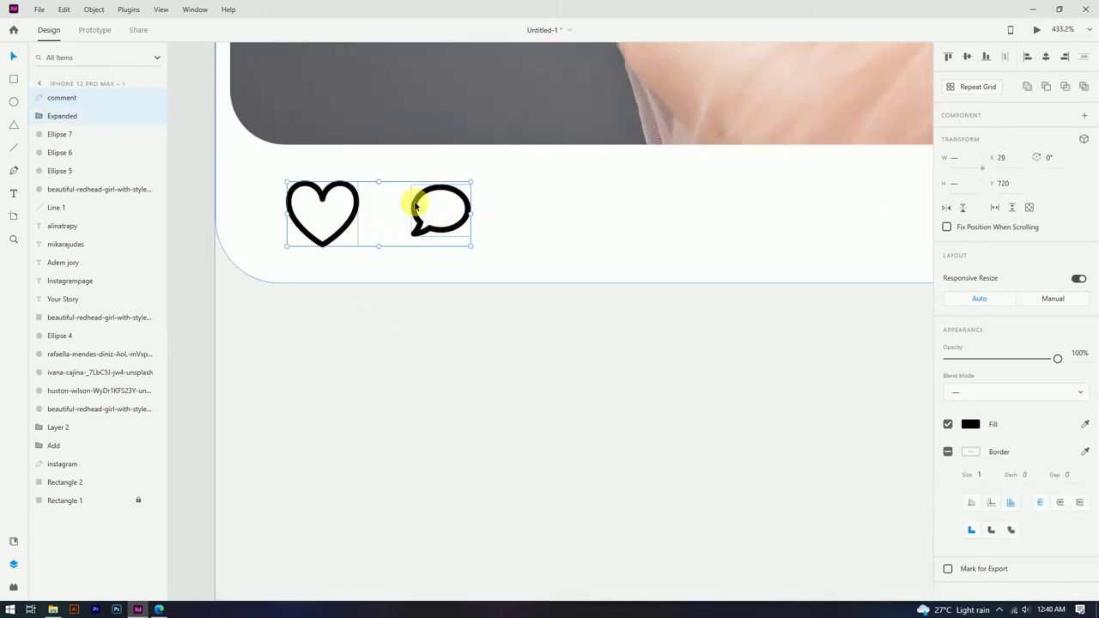
left_click(969, 57)
Step: Scale the heart and bubble together so the bubble ends at 28.6×25.02, close to the heart
left_click(528, 260)
left_click(464, 212)
left_click_drag(448, 196, 487, 225)
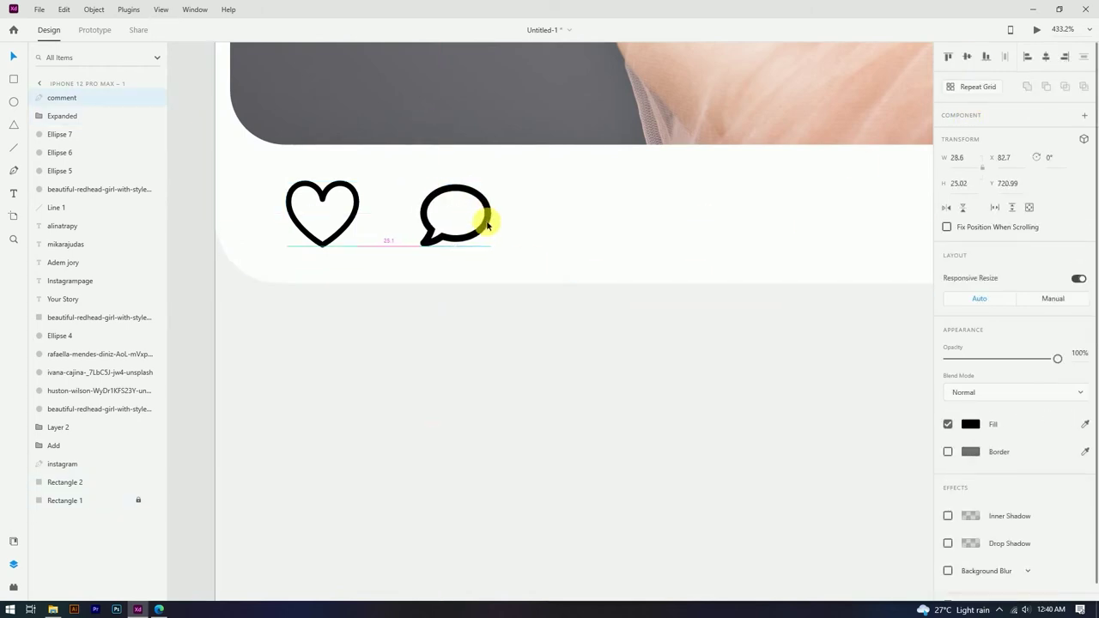
scroll(456, 247, "down", 5)
scroll(468, 249, "up", 5)
left_click(347, 244, "shift")
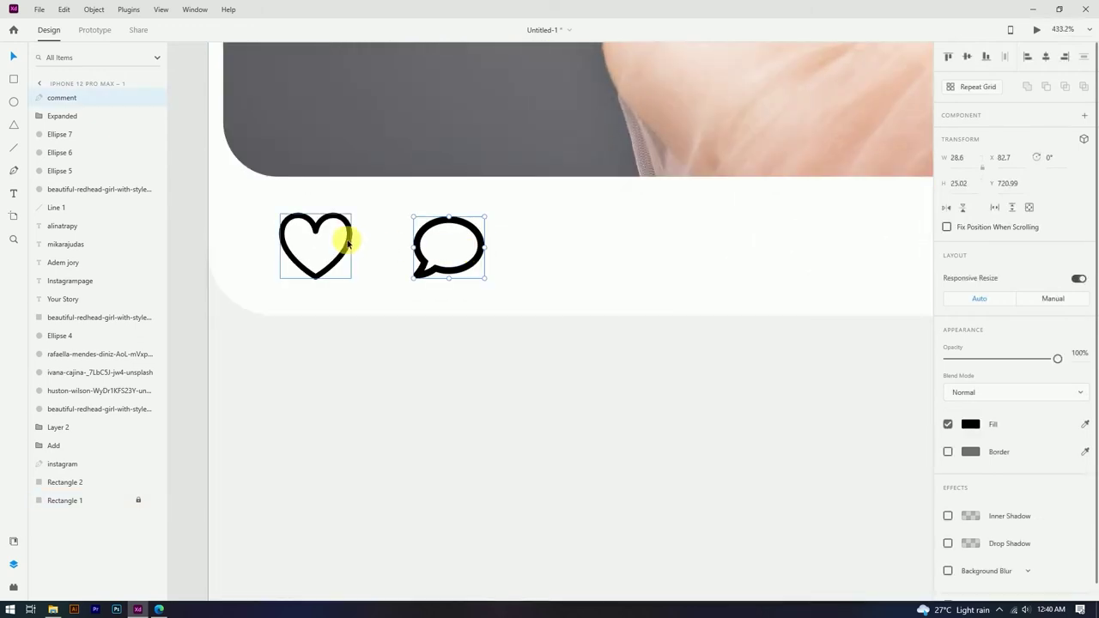
left_click_drag(487, 215, 475, 219)
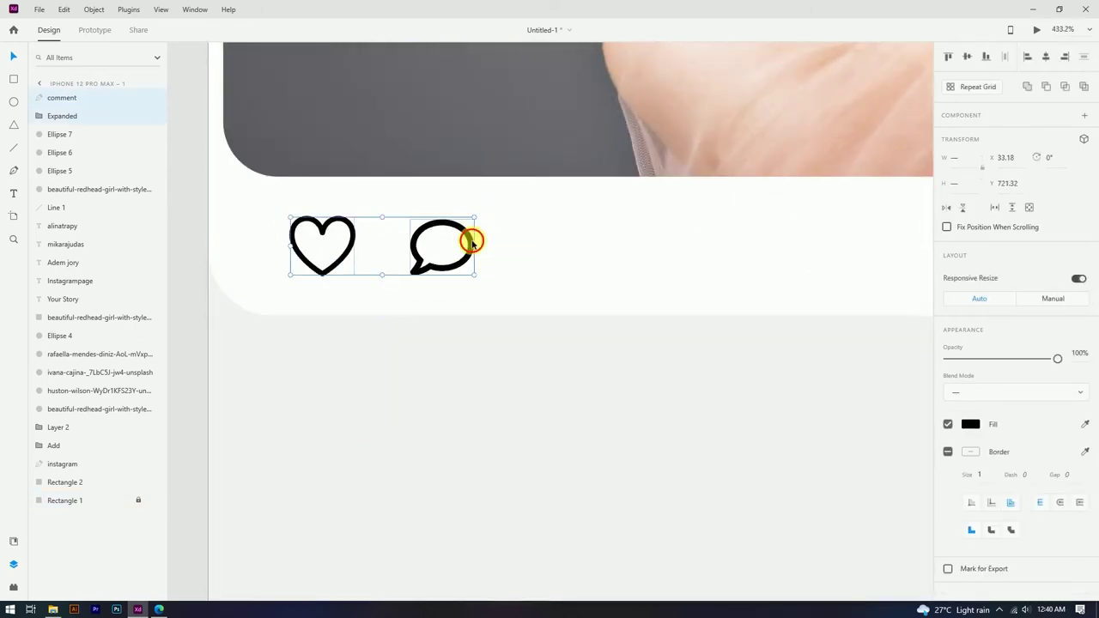
left_click(456, 261)
left_click_drag(456, 260, 455, 257)
scroll(455, 257, "down", 5)
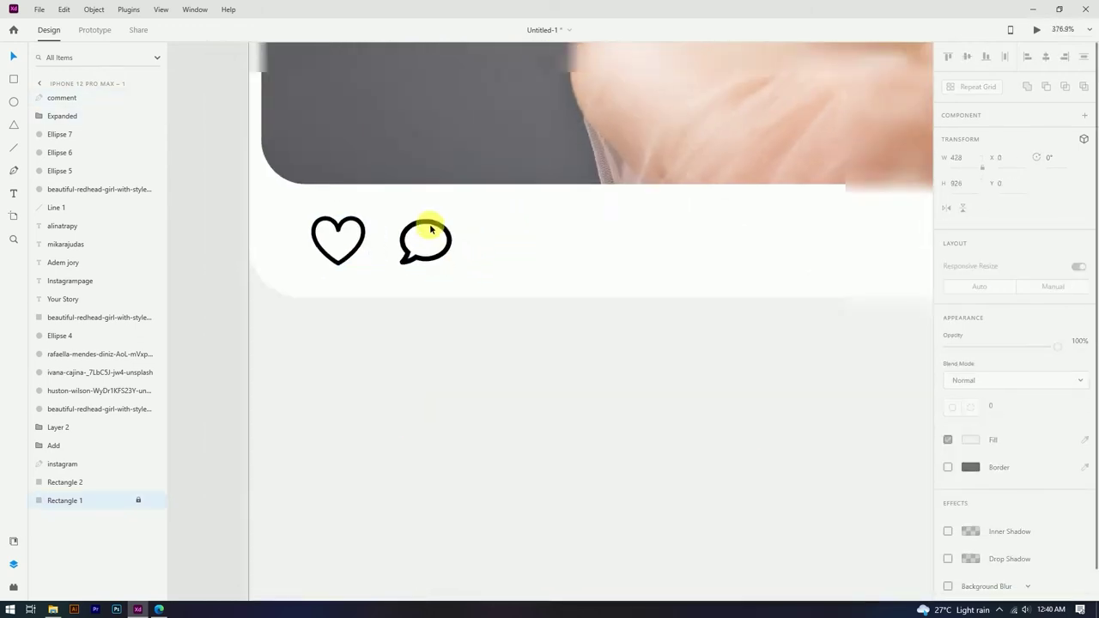
left_click(884, 310)
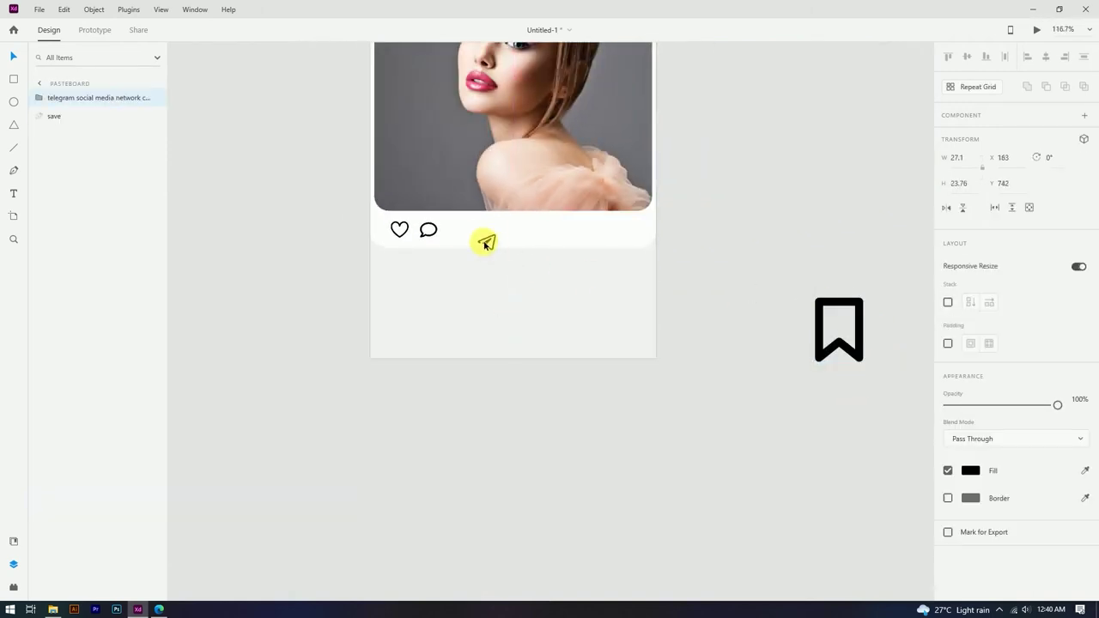
Step: Place the paper-plane icon beside the comment bubble with a #000000 border of size 0.2
left_click_drag(456, 233, 472, 260)
scroll(467, 252, "up", 6)
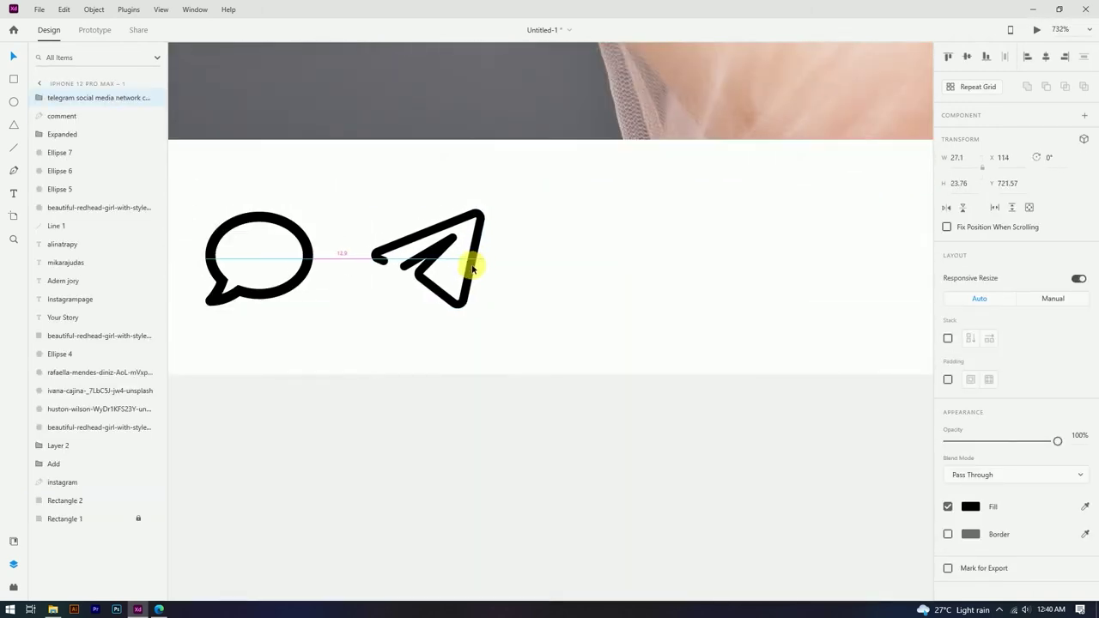
left_click(950, 535)
left_click(972, 535)
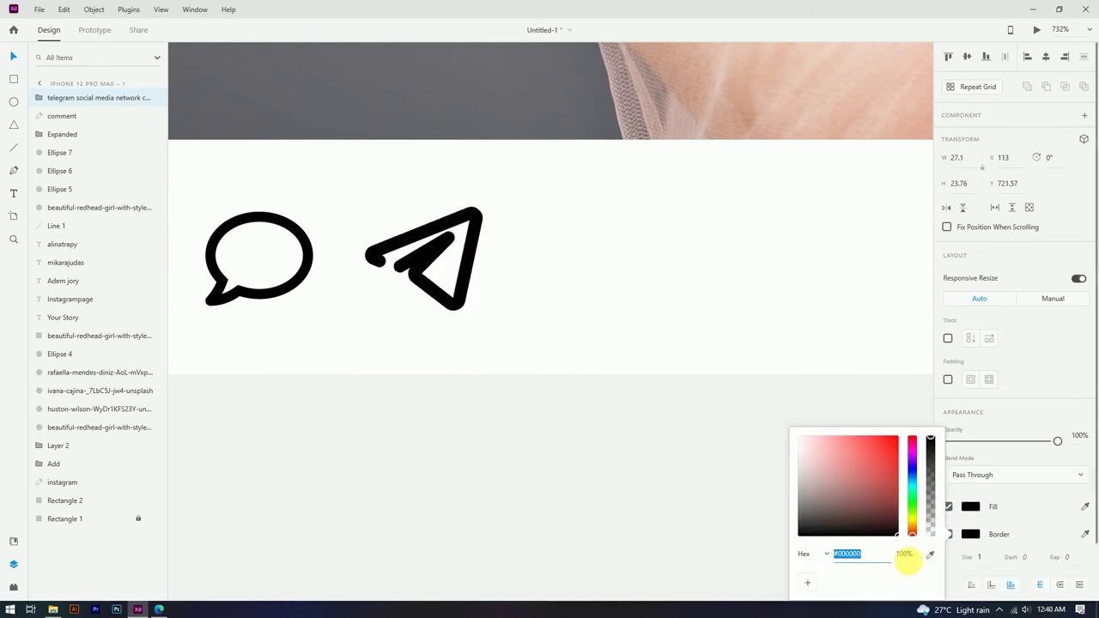
left_click(981, 557)
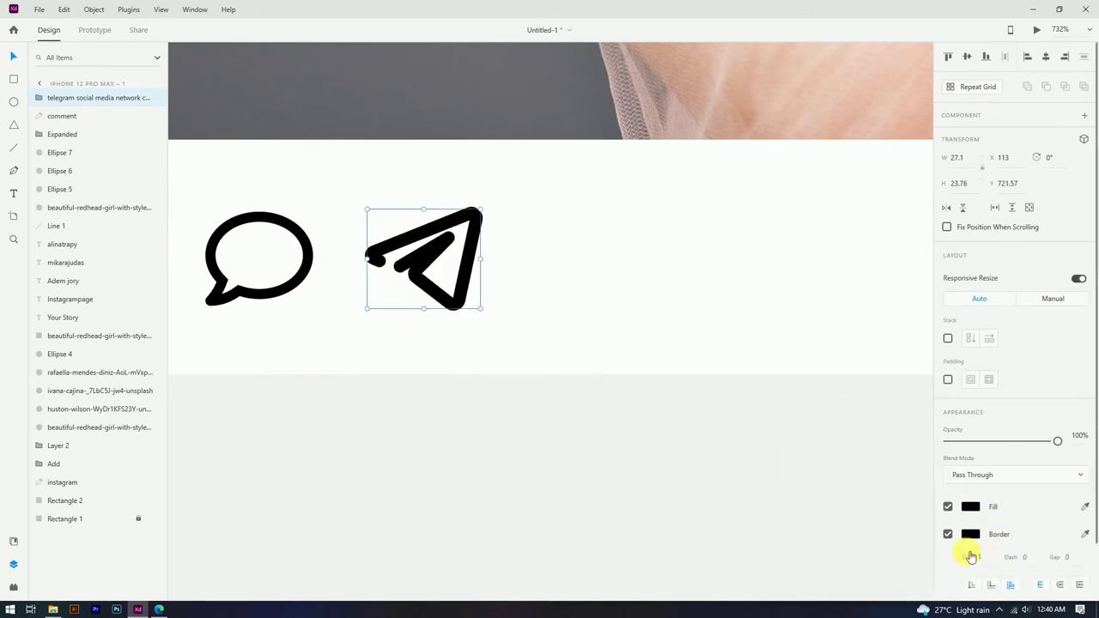
type("0.5")
key("Return")
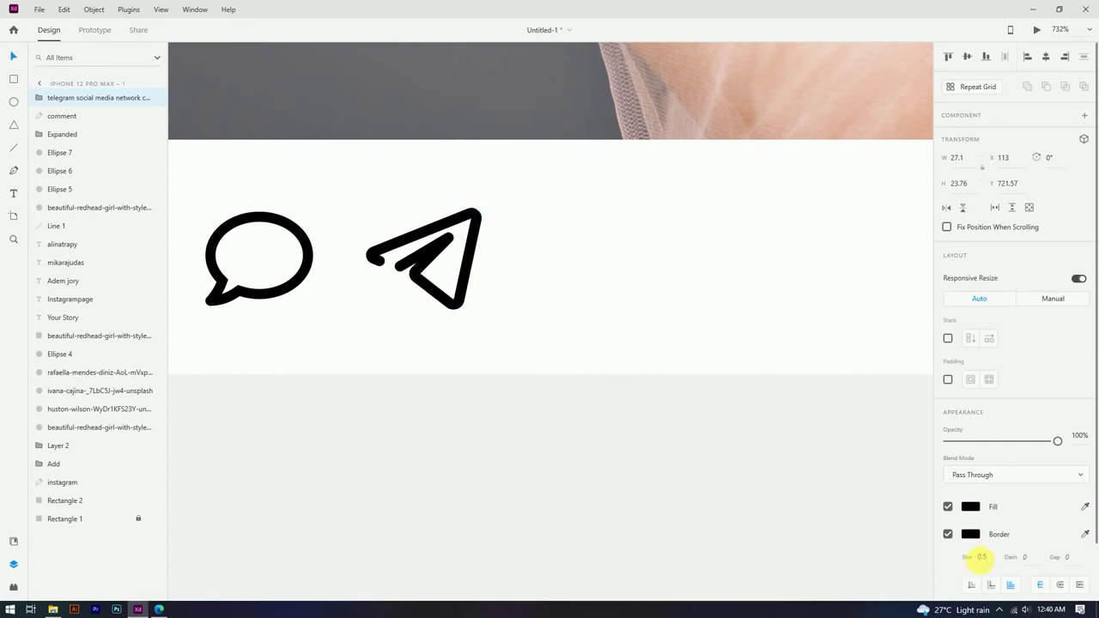
type("0.2")
key("Return")
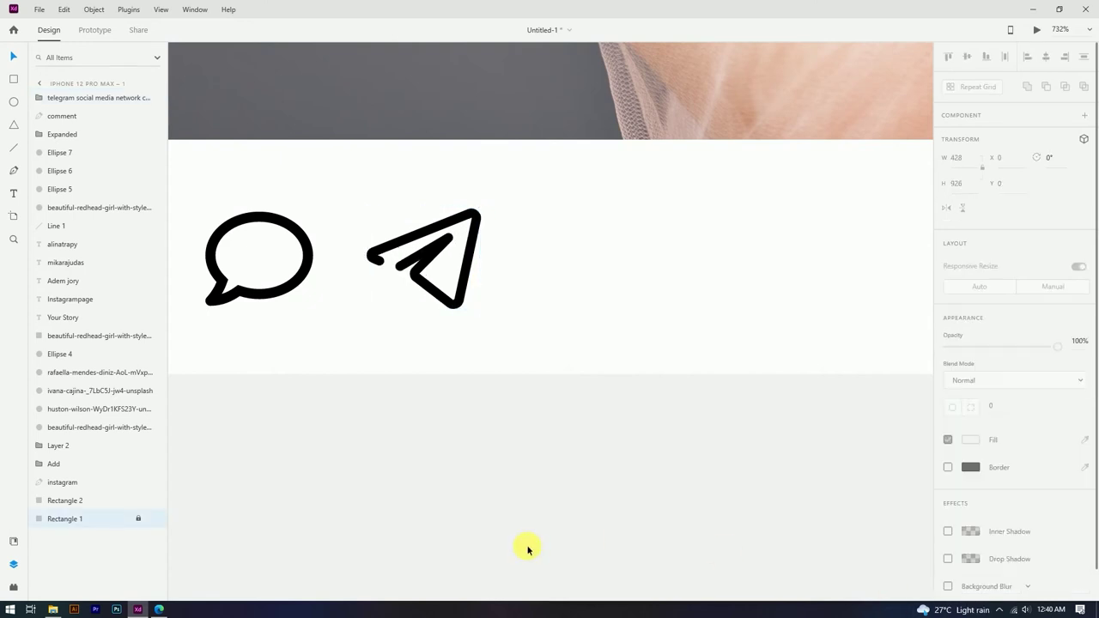
left_click_drag(459, 275, 472, 275)
scroll(472, 276, "down", 3)
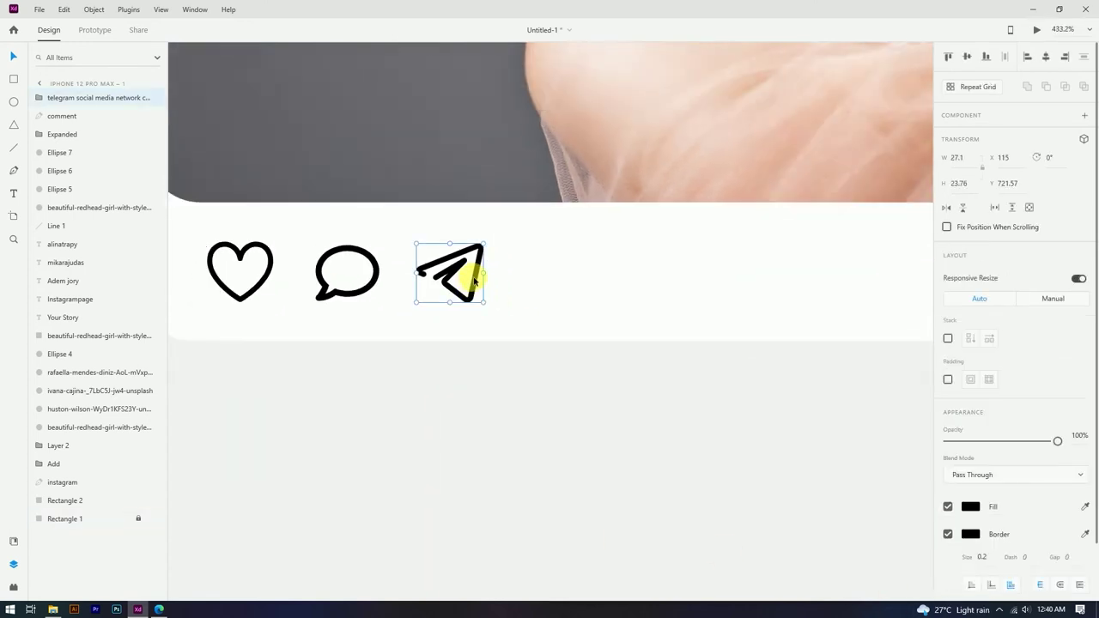
left_click(481, 277)
scroll(452, 296, "down", 6)
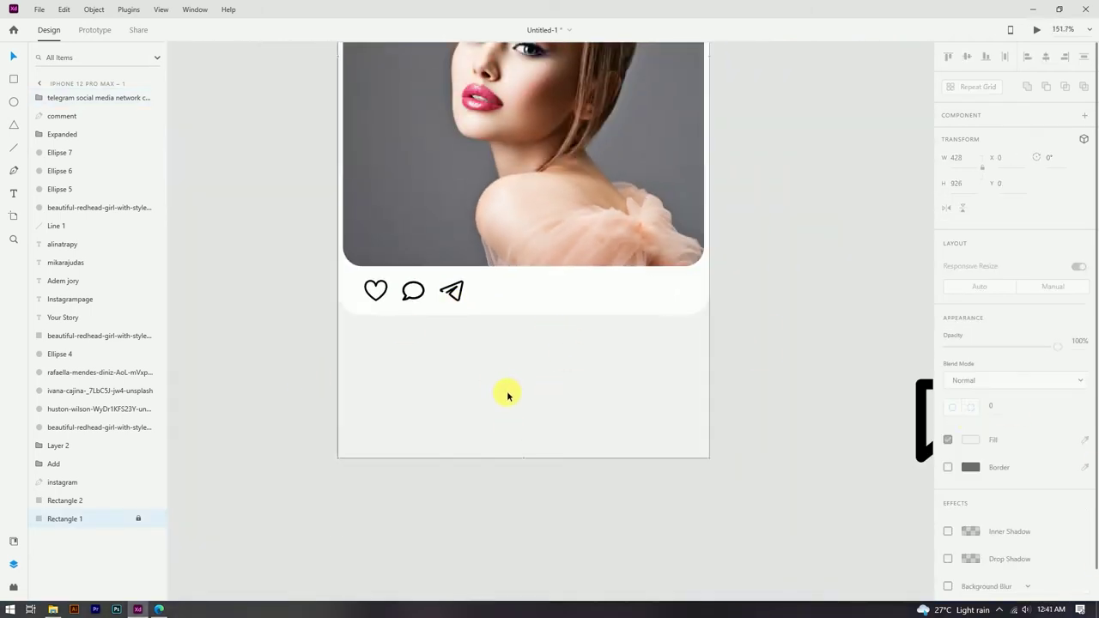
Step: Move the bookmark icon to the action row's right end, resized to 18×24
scroll(508, 396, "down", 3)
scroll(784, 435, "up", 3)
left_click(785, 435)
left_click_drag(775, 420, 539, 310)
scroll(539, 310, "up", 5)
left_click_drag(516, 269, 543, 342)
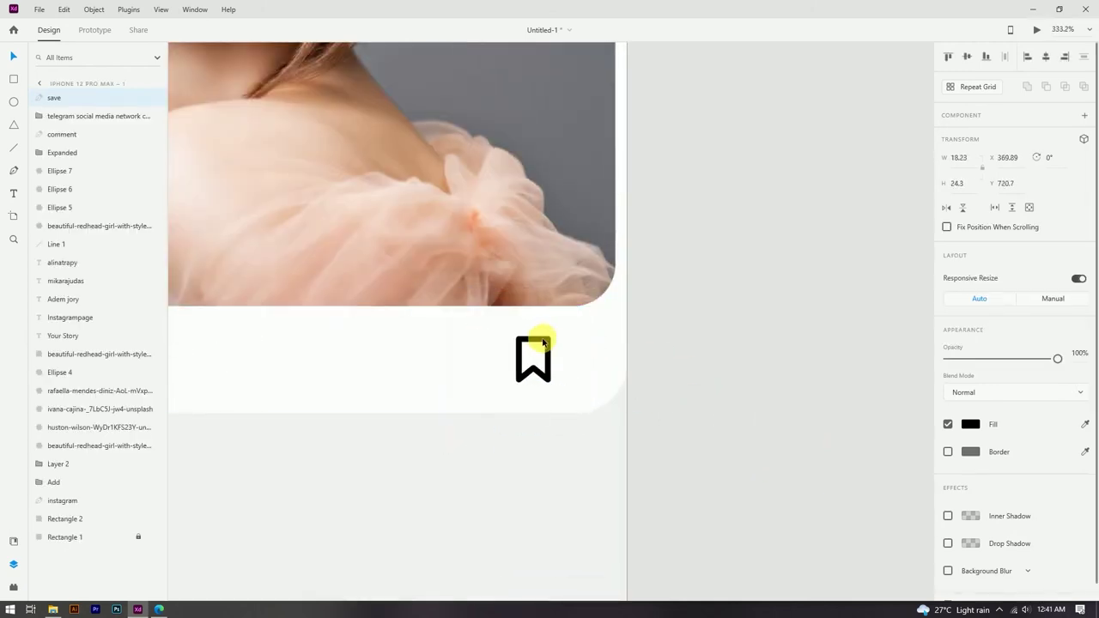
scroll(542, 342, "down", 3)
scroll(573, 346, "up", 2)
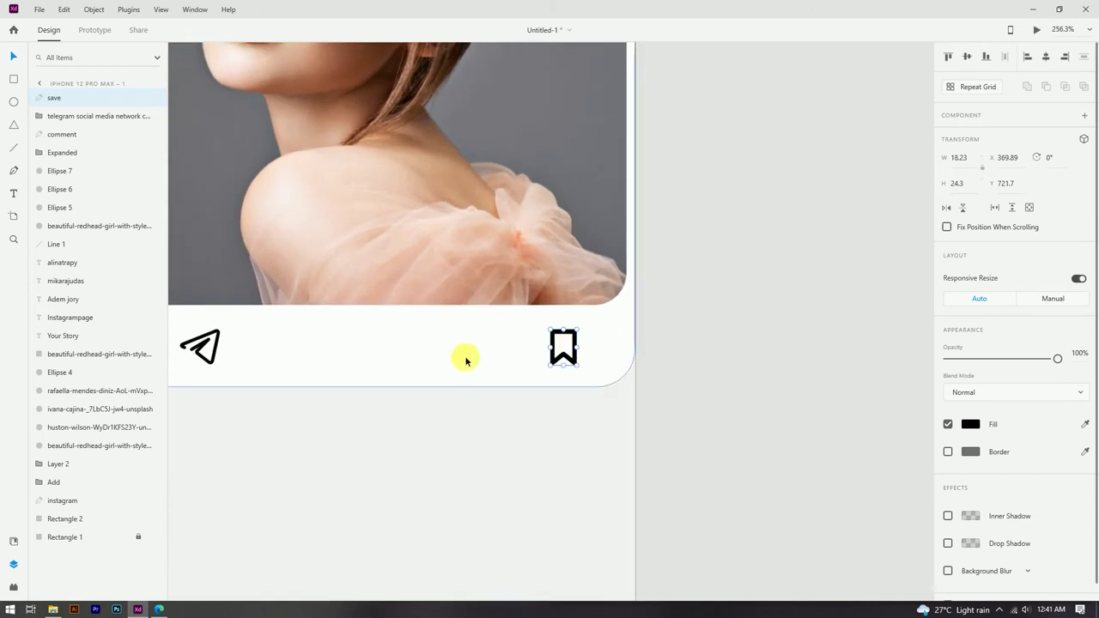
scroll(464, 358, "down", 2)
Step: Vertically centre the bookmark, paper plane, comment bubble and heart icons
left_click(294, 346, "shift")
left_click(233, 347, "shift")
left_click(197, 344, "shift")
left_click(967, 57)
left_click(703, 304)
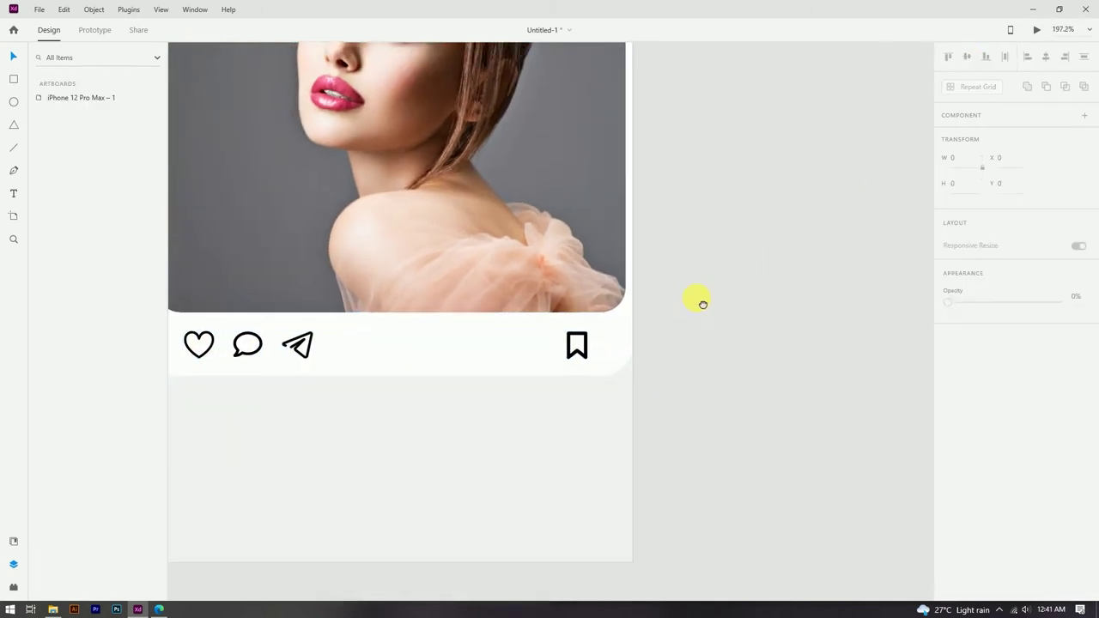
scroll(702, 304, "left", 2)
scroll(731, 295, "down", 3)
scroll(743, 289, "up", 4)
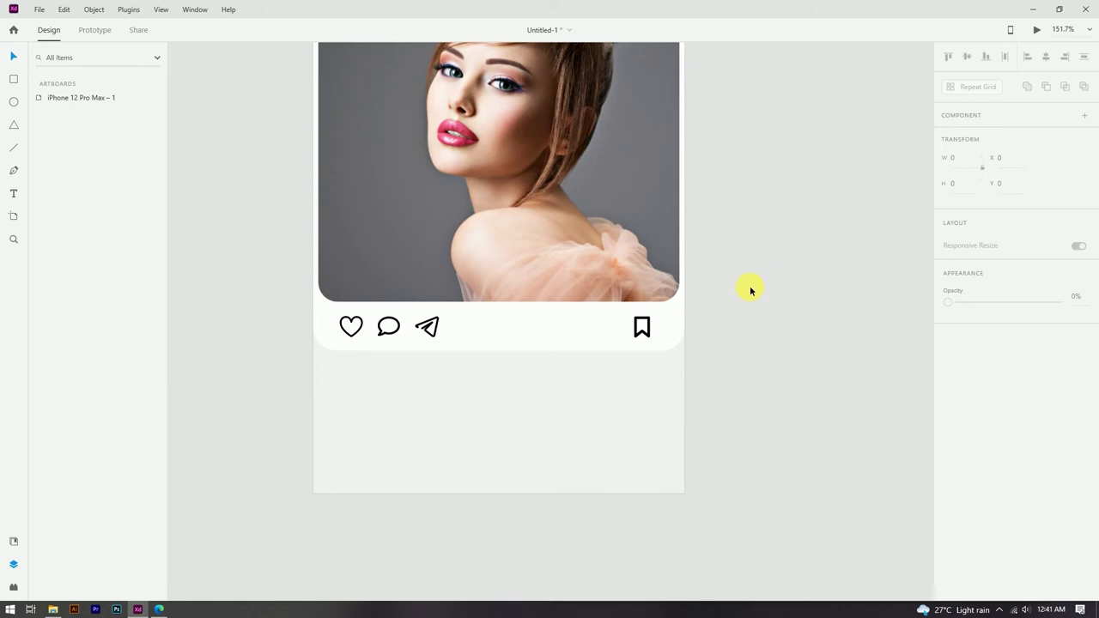
scroll(749, 290, "up", 1)
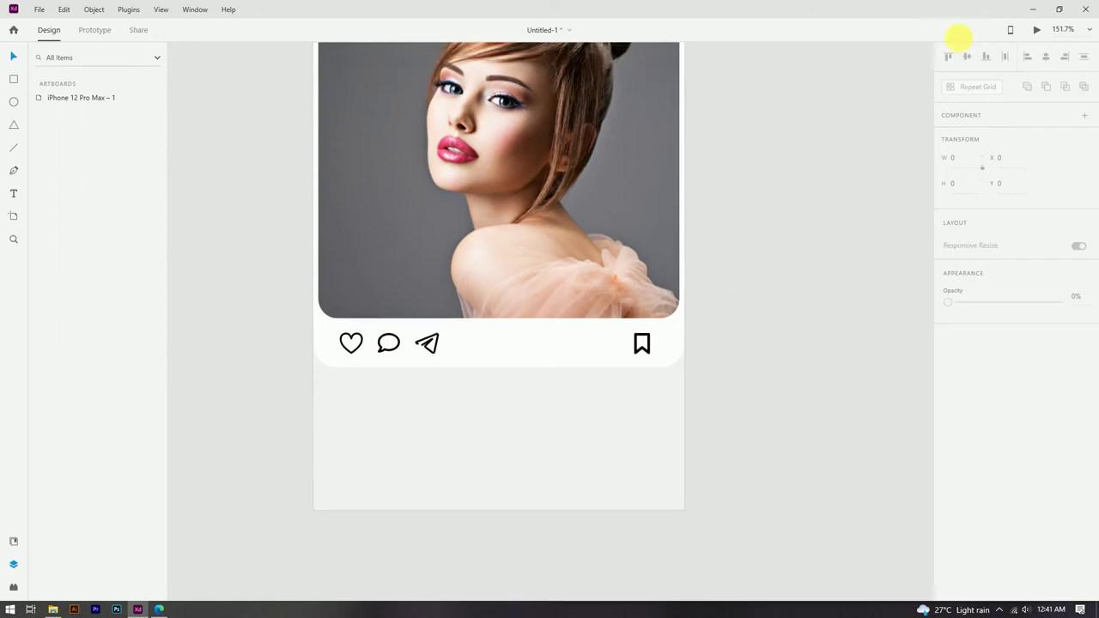
Step: Extend the white post card background (Rectangle 2) down to H 563
left_click(561, 361)
left_click_drag(502, 370, 507, 406)
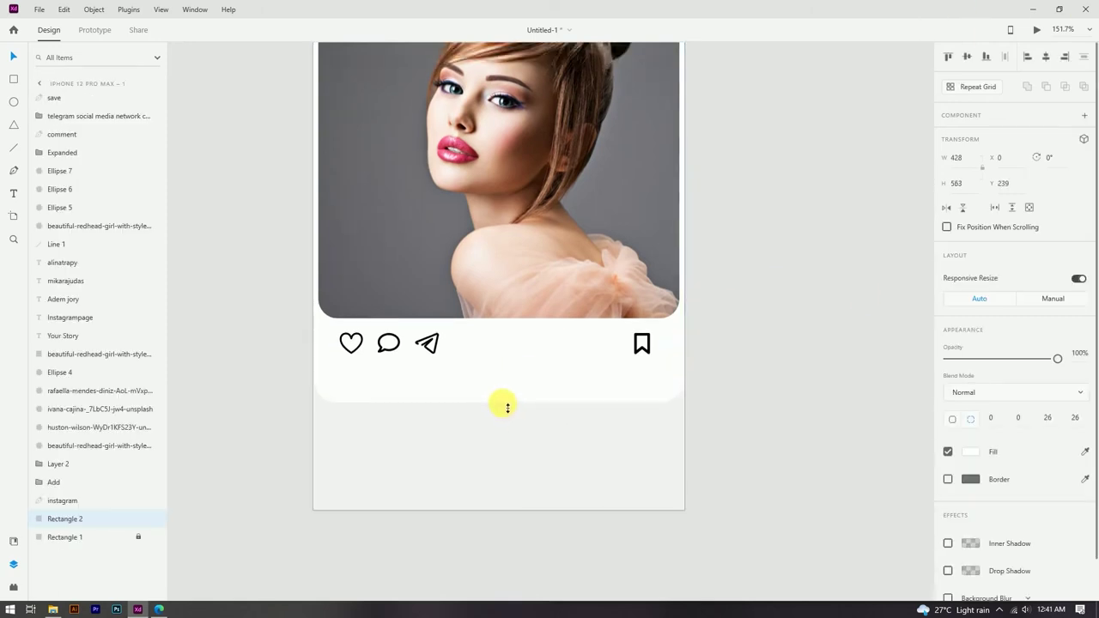
scroll(507, 410, "down", 3)
left_click(655, 434)
scroll(521, 442, "up", 3)
scroll(519, 446, "down", 1)
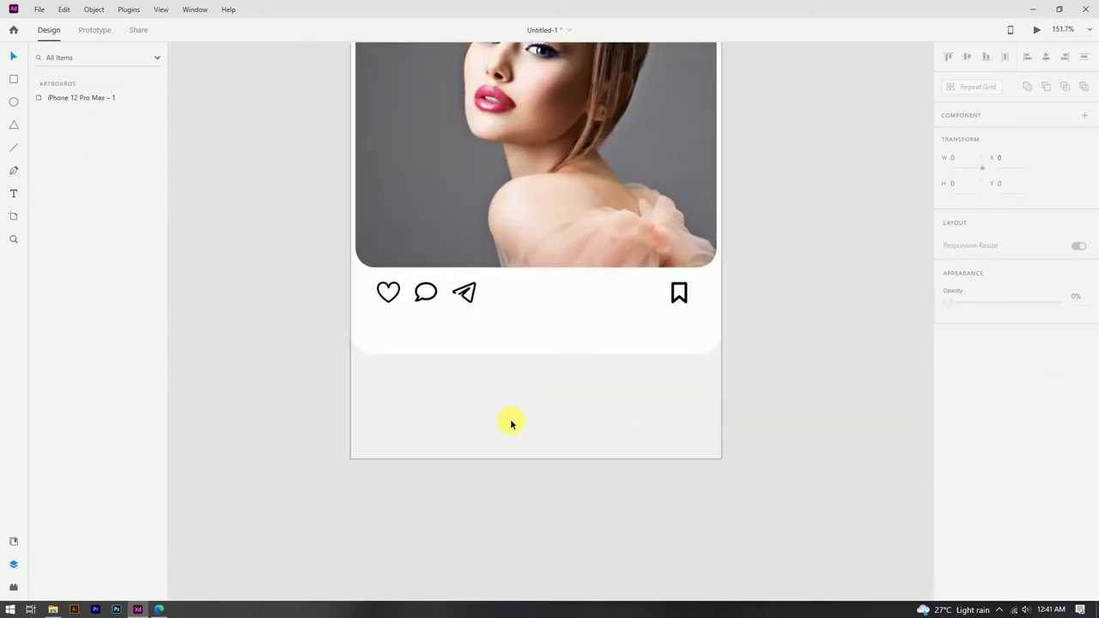
Step: Undo a stray line drawn under the heart and switch to the Ellipse tool
left_click(410, 382)
scroll(396, 327, "up", 2)
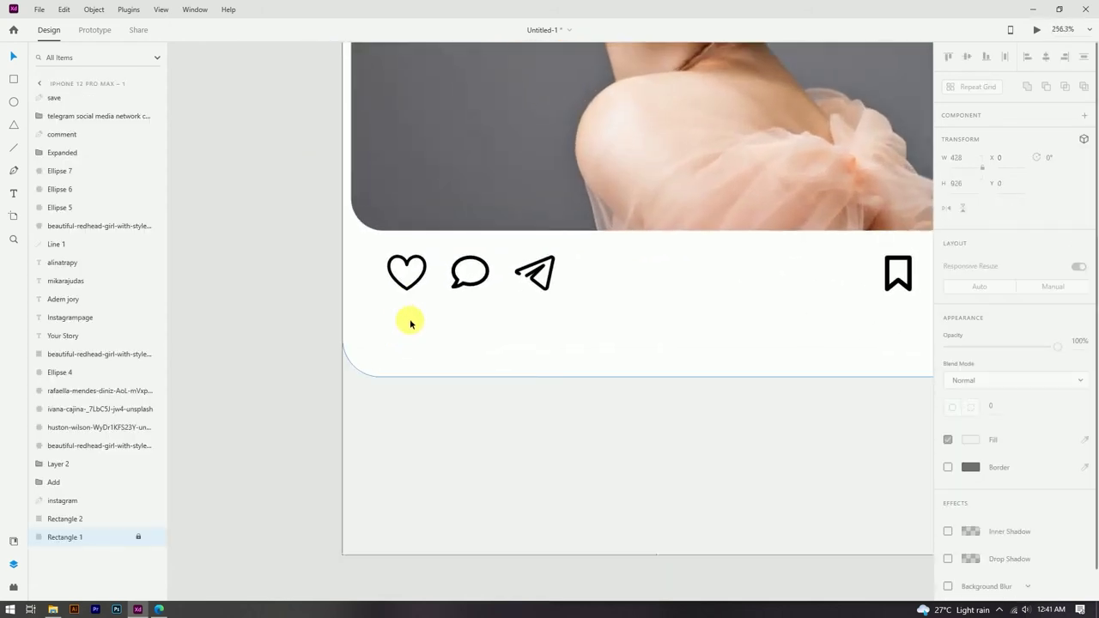
left_click_drag(385, 316, 413, 336)
key("ctrl+z")
key("e")
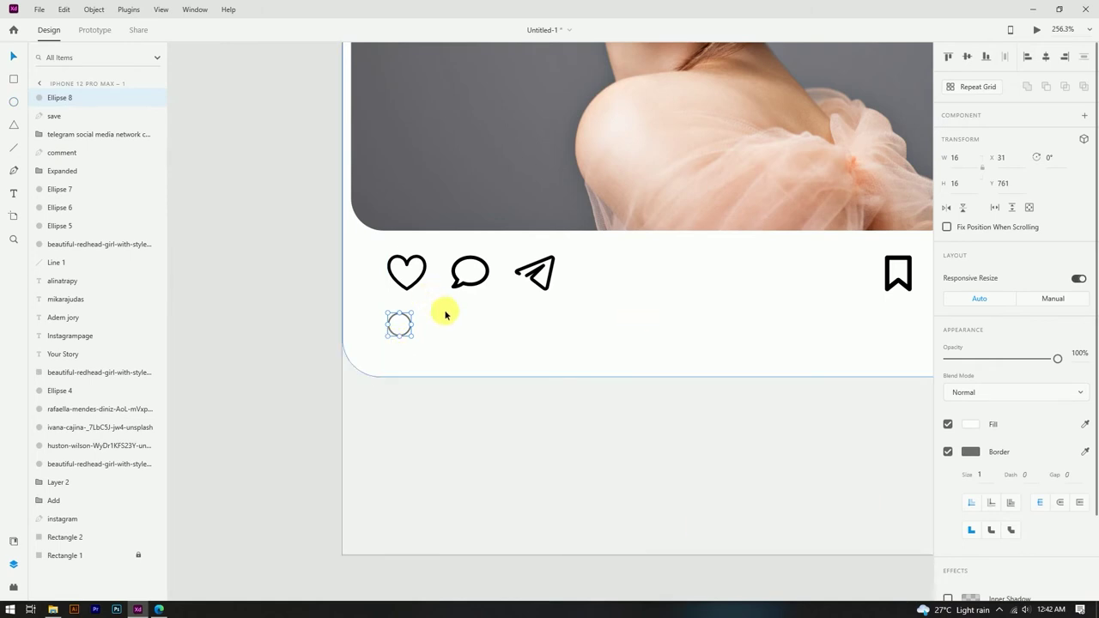
Step: Nudge the small circle lower and extend the post card's bottom edge further
left_click_drag(400, 324, 399, 334)
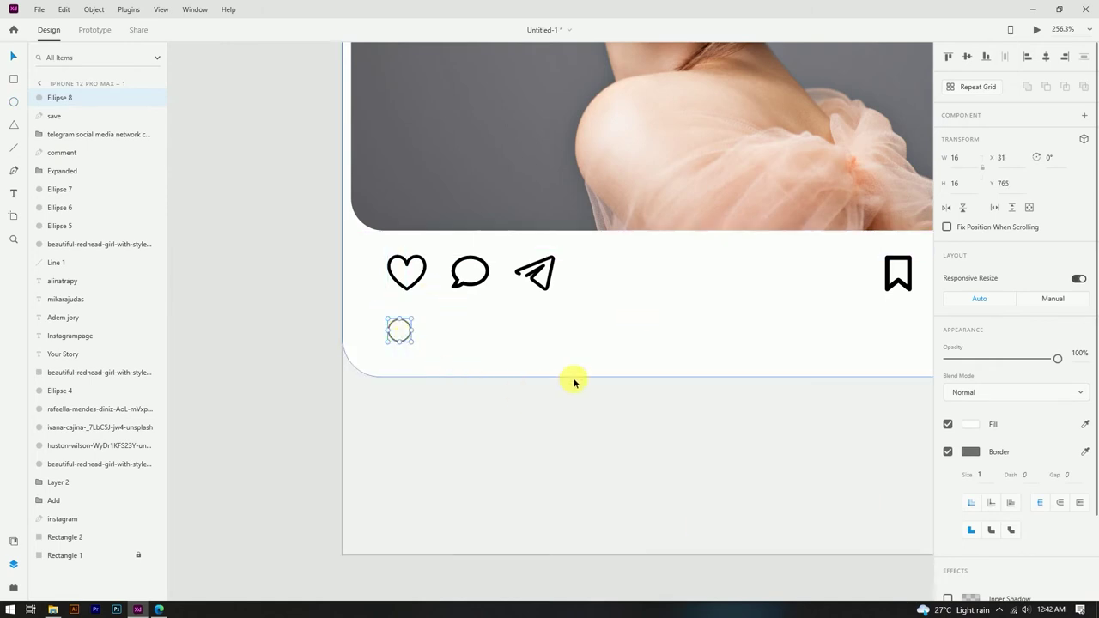
left_click(658, 378)
left_click_drag(658, 378, 648, 390)
left_click(401, 334)
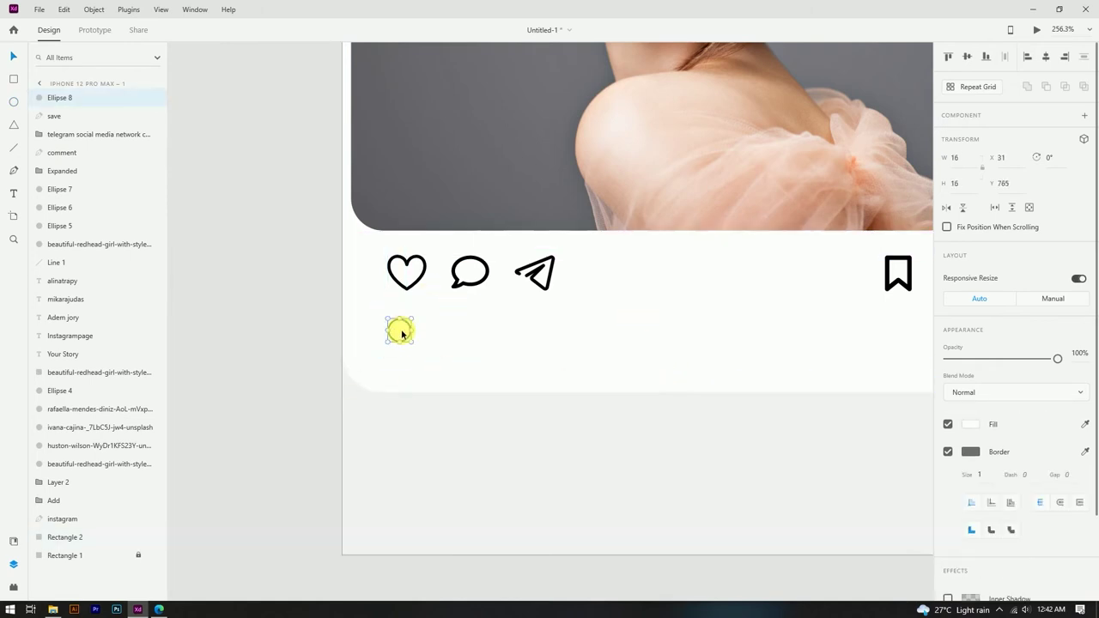
Step: Fill the small circle with the rafaella photo from the profile folder
left_click(52, 610)
double_click(667, 94)
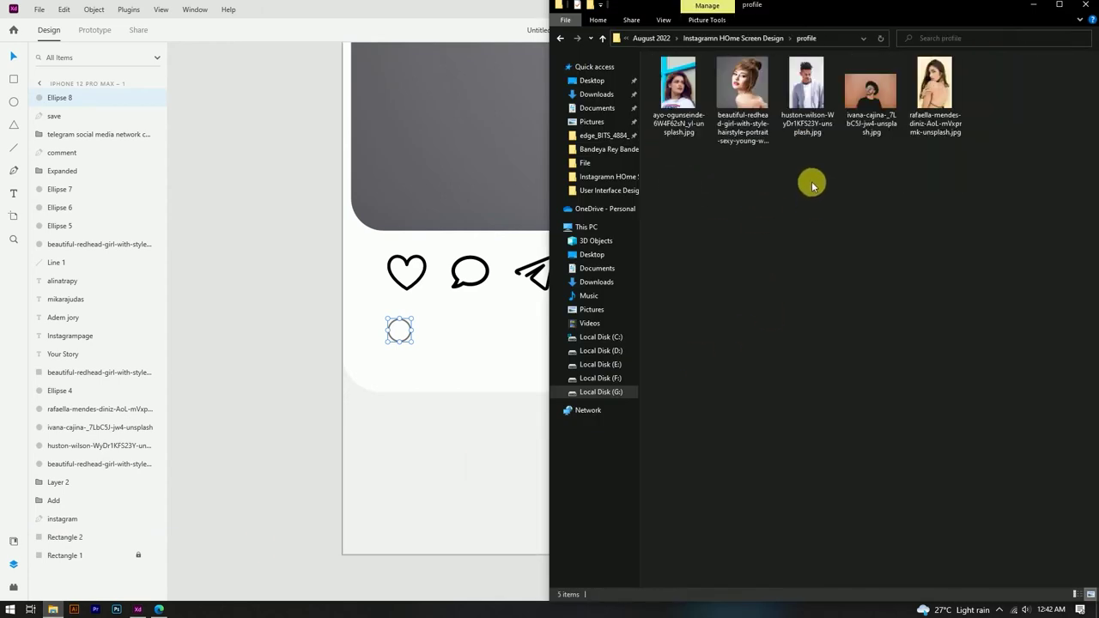
left_click_drag(936, 93, 409, 345)
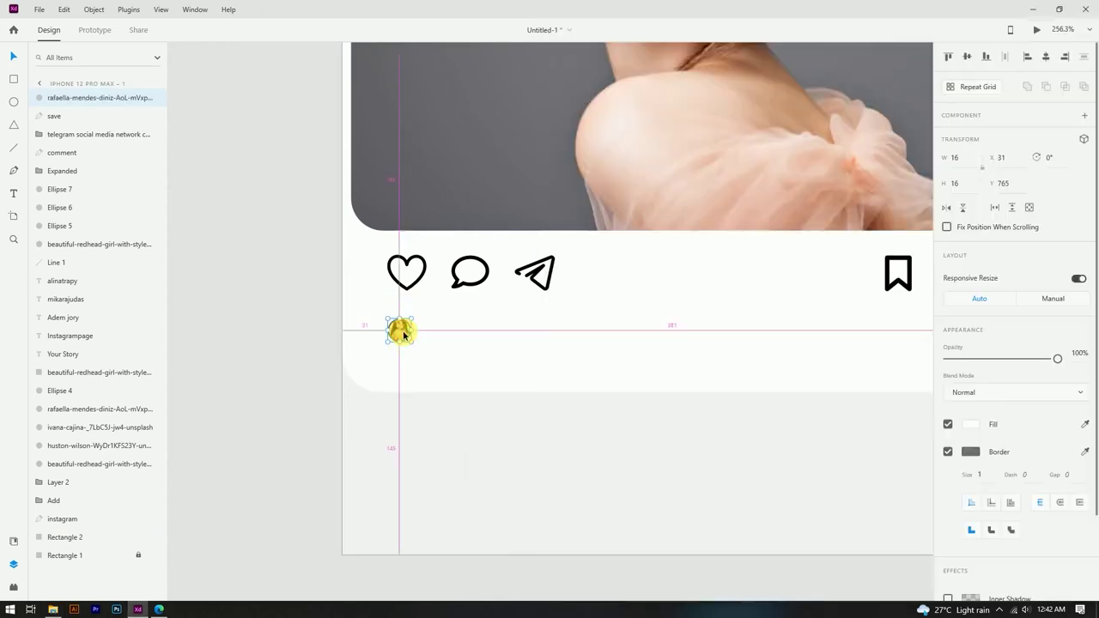
double_click(401, 343)
scroll(400, 347, "up", 5)
key("Escape")
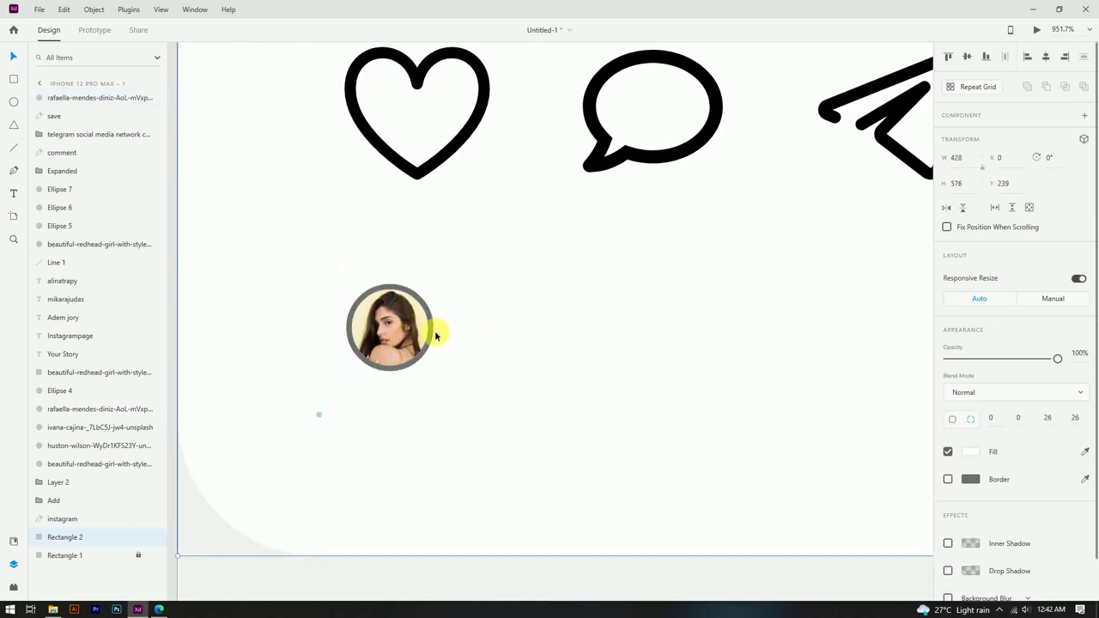
Step: Give the avatar circle a light grey #DFDFDF border
left_click(970, 452)
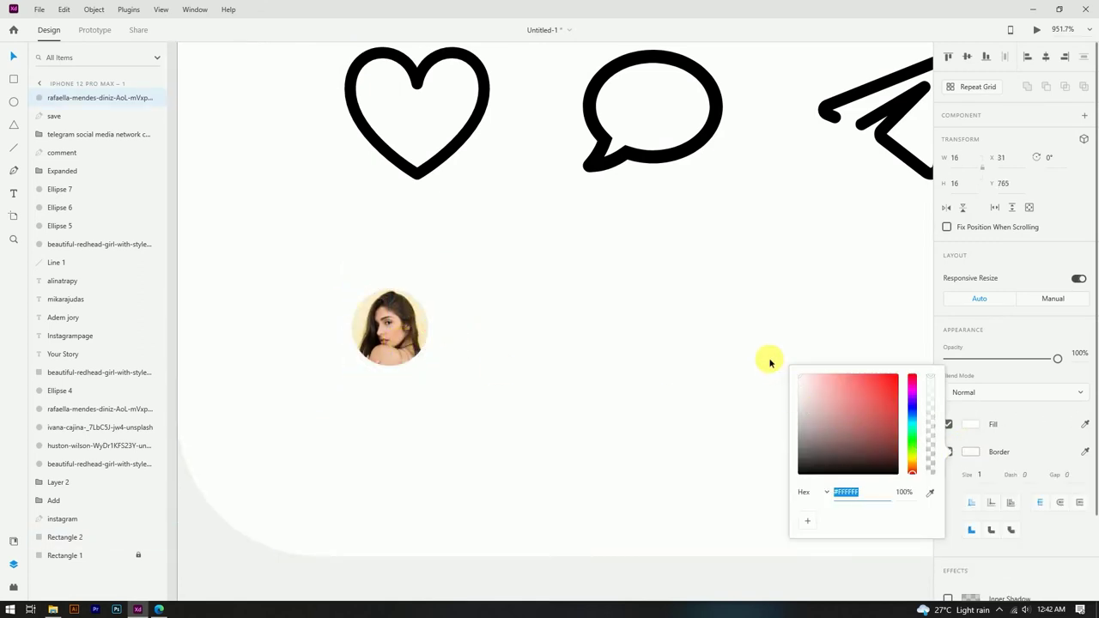
left_click(798, 386)
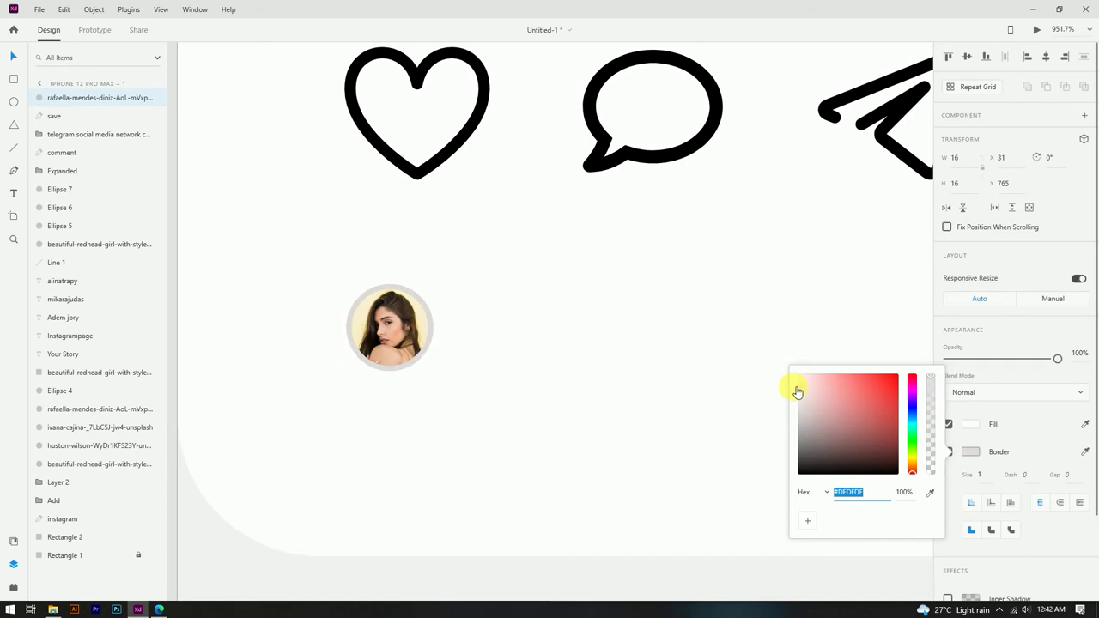
scroll(436, 297, "down", 10)
left_click(314, 398)
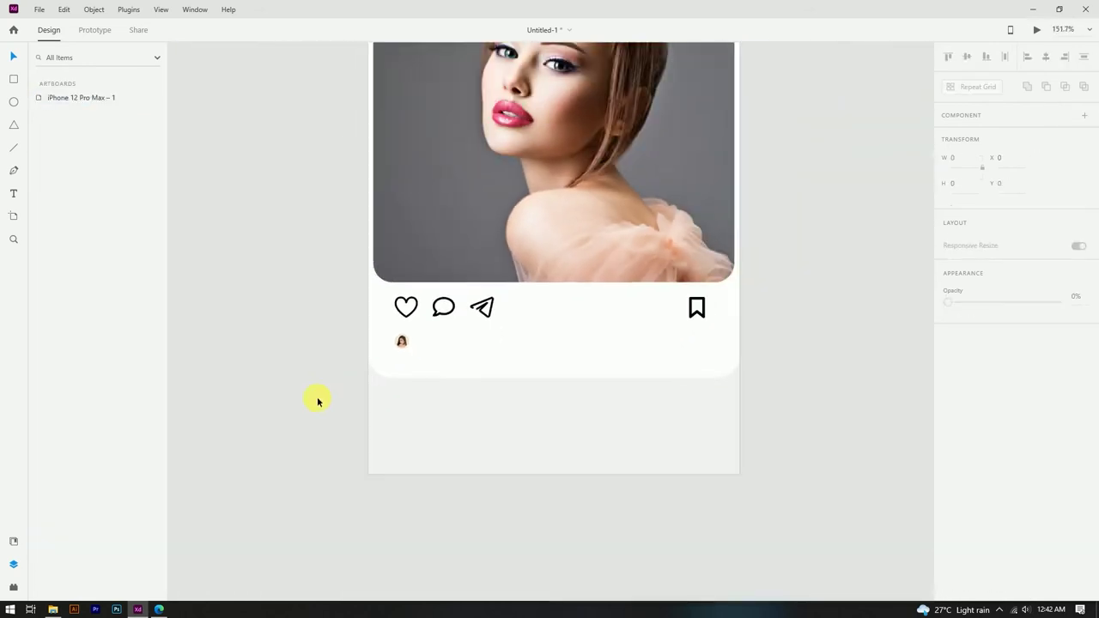
scroll(368, 208, "down", 3)
left_click(450, 76)
Step: Copy the Instagrampage text beside the avatar and retype it as black 'alinatrapy'
left_click_drag(450, 76, 453, 400)
scroll(444, 412, "up", 8)
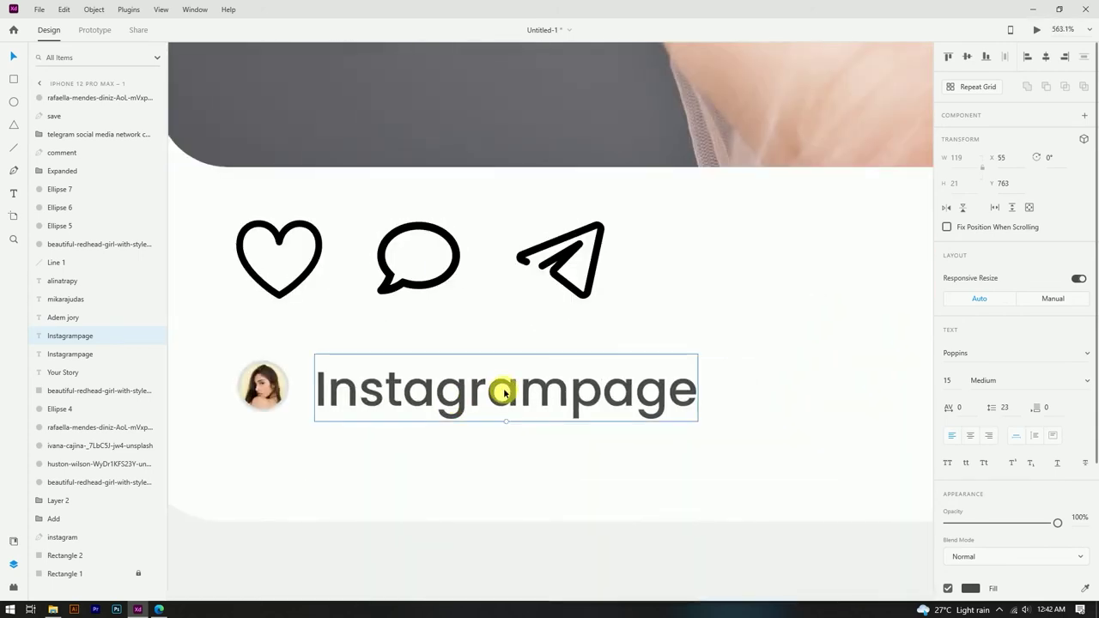
scroll(505, 393, "down", 10)
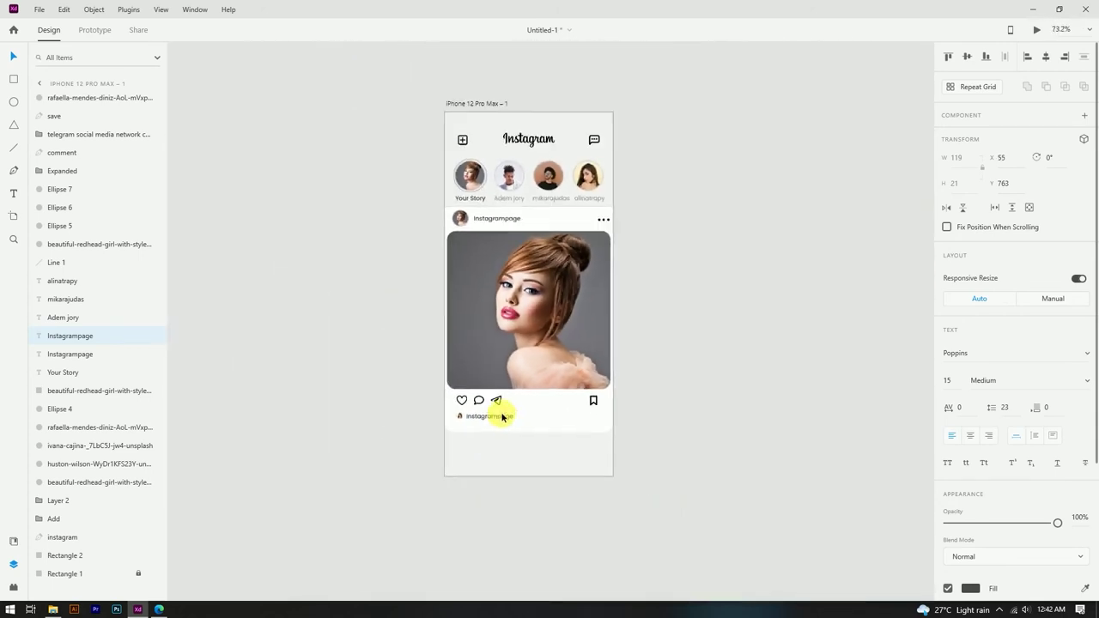
scroll(501, 419, "up", 2)
double_click(459, 482)
double_click(469, 485)
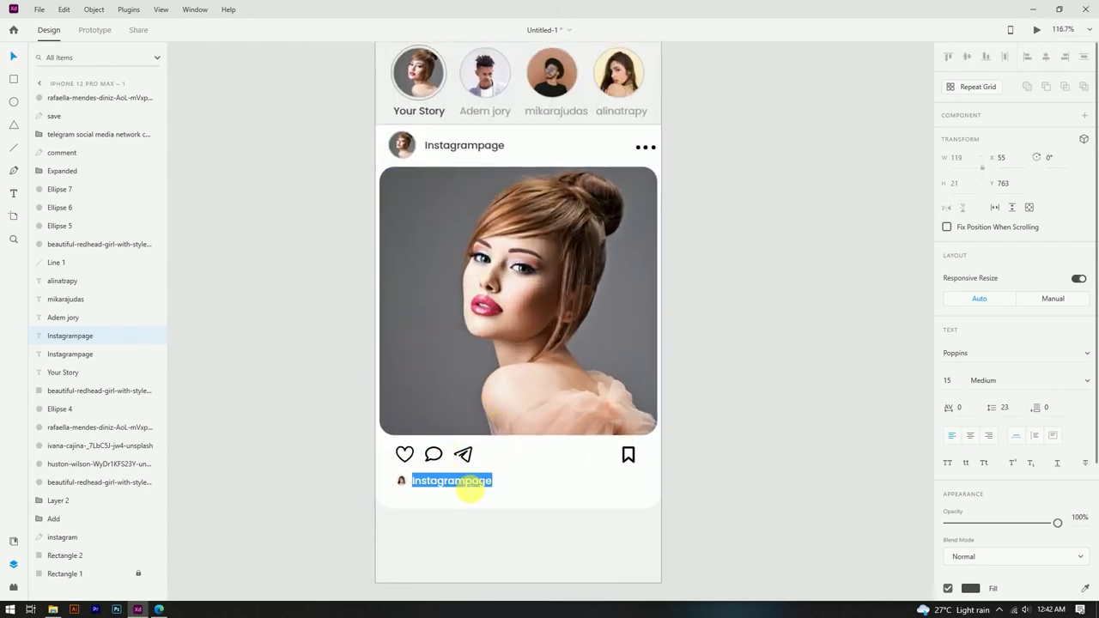
type("alinatrapy")
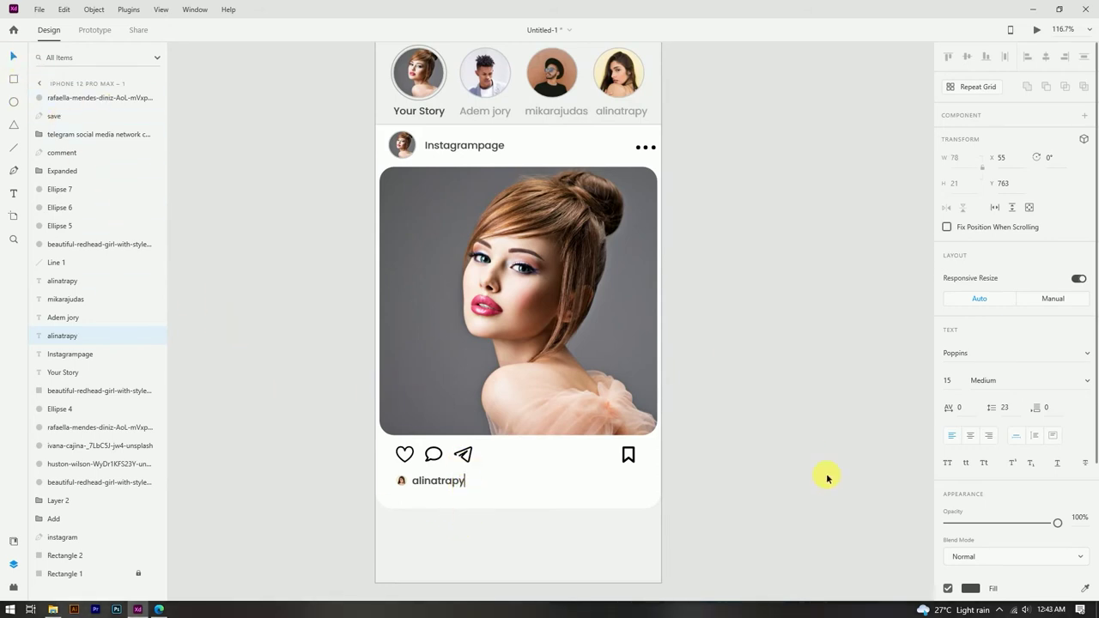
left_click(969, 593)
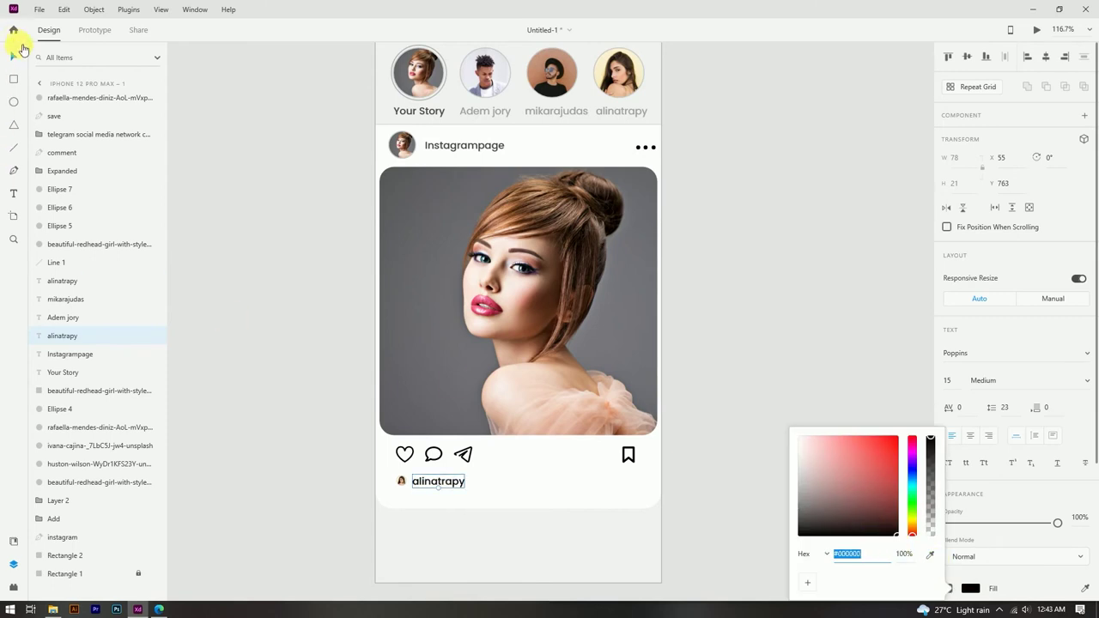
key("Escape")
Step: Set the alinatrapy label to font size 10 and align it beside the avatar
scroll(481, 475, "up", 10)
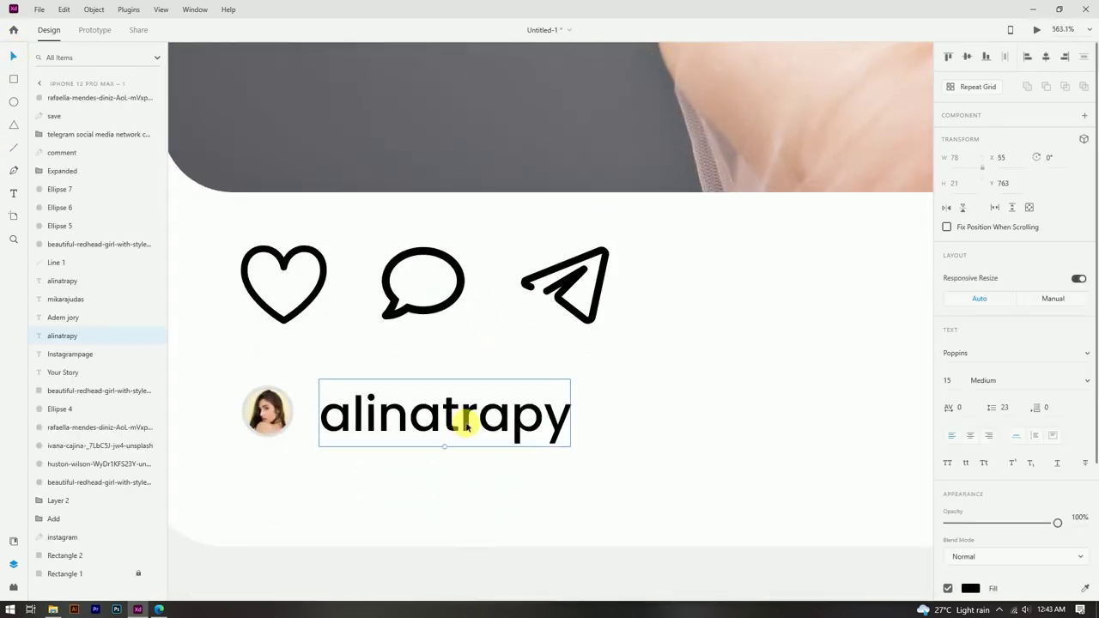
left_click_drag(460, 427, 456, 426)
left_click(952, 378)
type("10")
key("Return")
left_click_drag(410, 427, 400, 417)
scroll(435, 297, "down", 5)
left_click(808, 289)
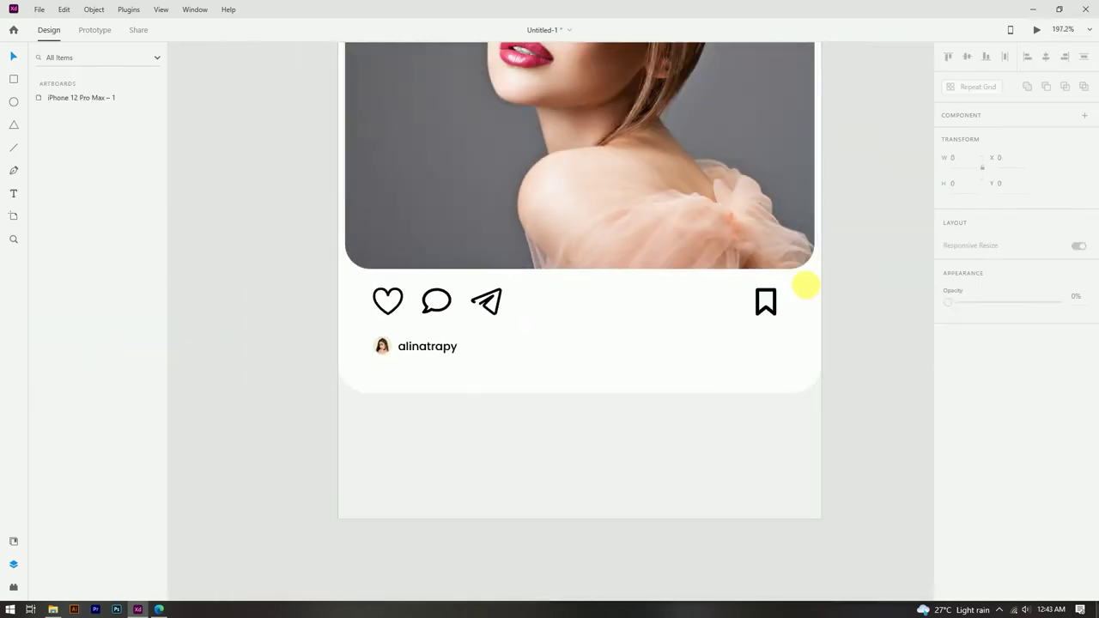
Step: Duplicate the label to its right and retype it as 'and others like this'
scroll(440, 353, "up", 3)
scroll(440, 353, "up", 3)
left_click(445, 353)
left_click_drag(462, 361, 601, 368)
double_click(601, 370)
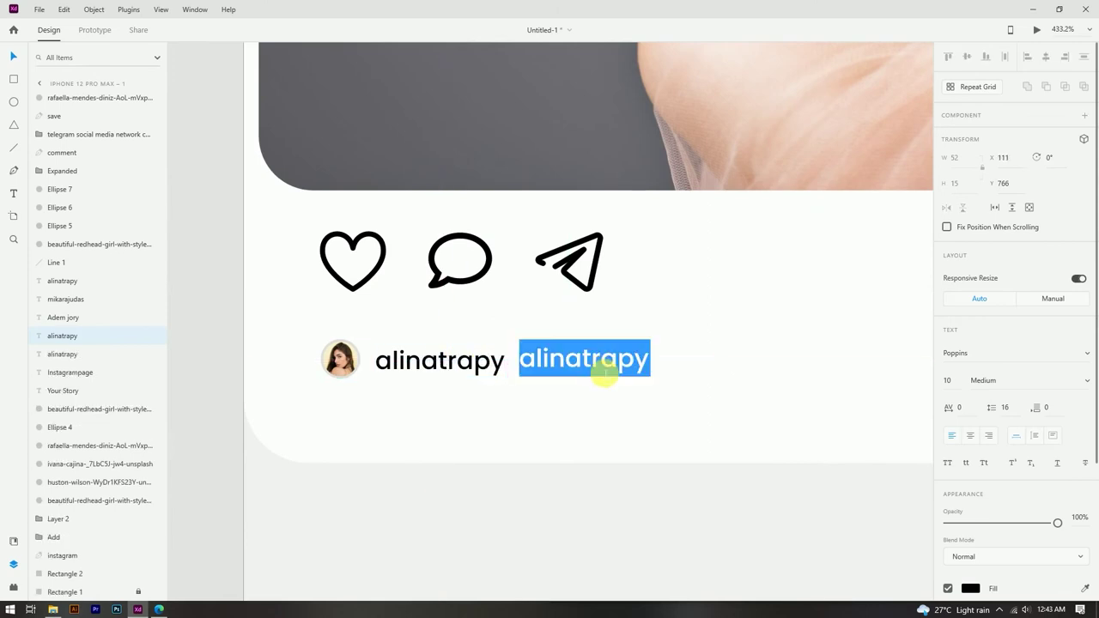
type("and other")
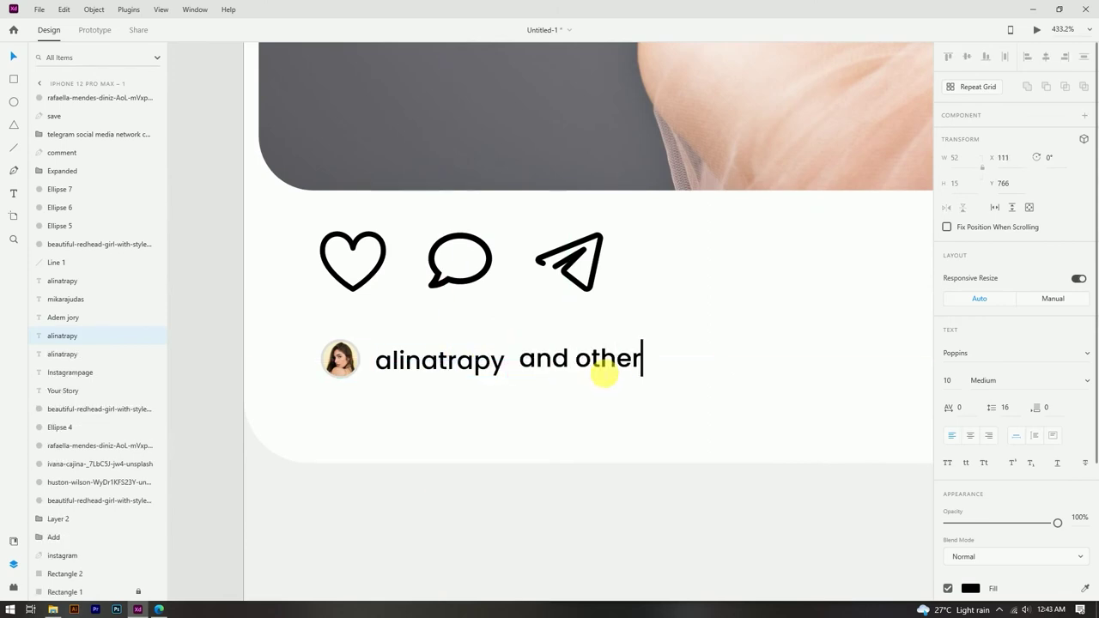
type("s like")
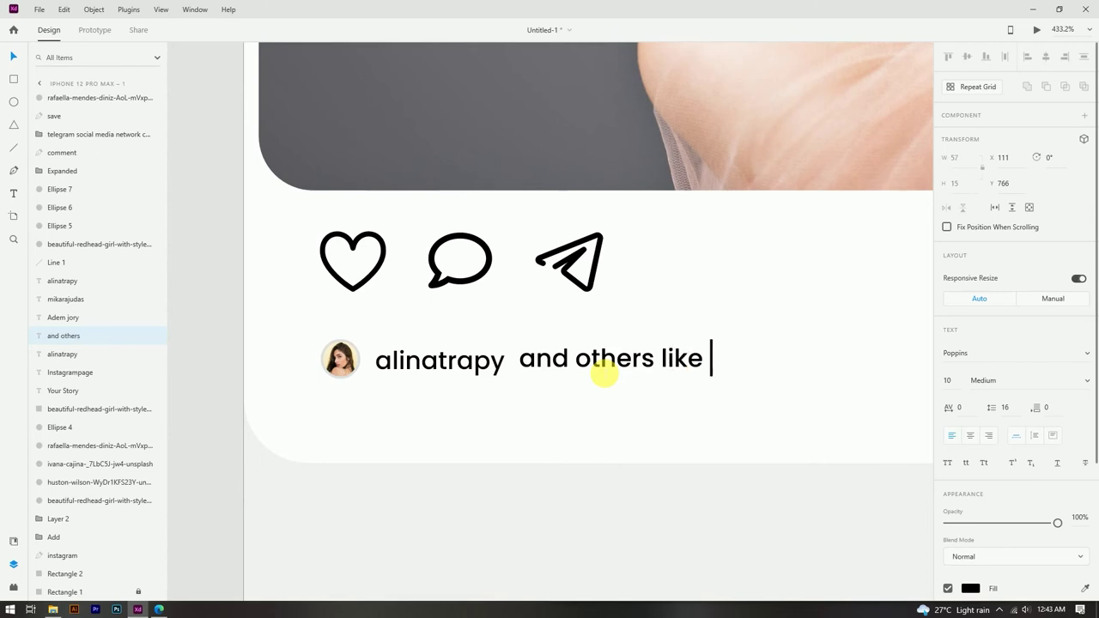
left_click(13, 56)
scroll(496, 344, "down", 3)
left_click(583, 367)
Step: Make the alinatrapy label Bold
scroll(583, 366, "up", 3)
left_click(335, 329)
left_click(1090, 384)
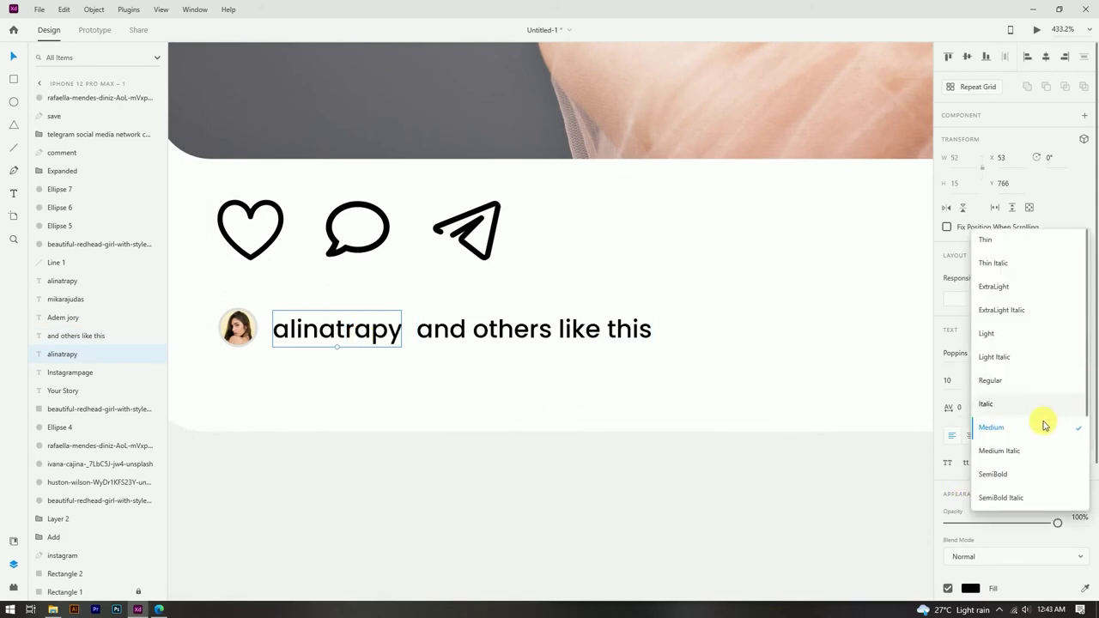
left_click(1002, 473)
left_click(609, 507)
scroll(528, 327, "down", 5)
scroll(527, 328, "up", 3)
Step: Start saving the design with Ctrl+S, then cancel the save
left_click(529, 322)
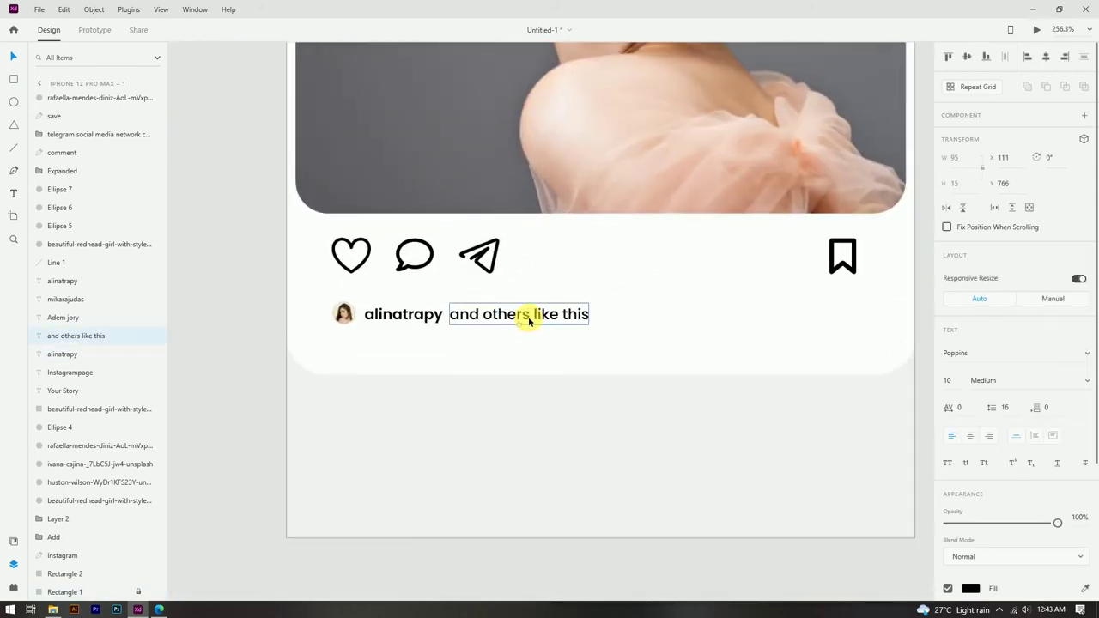
left_click(258, 341)
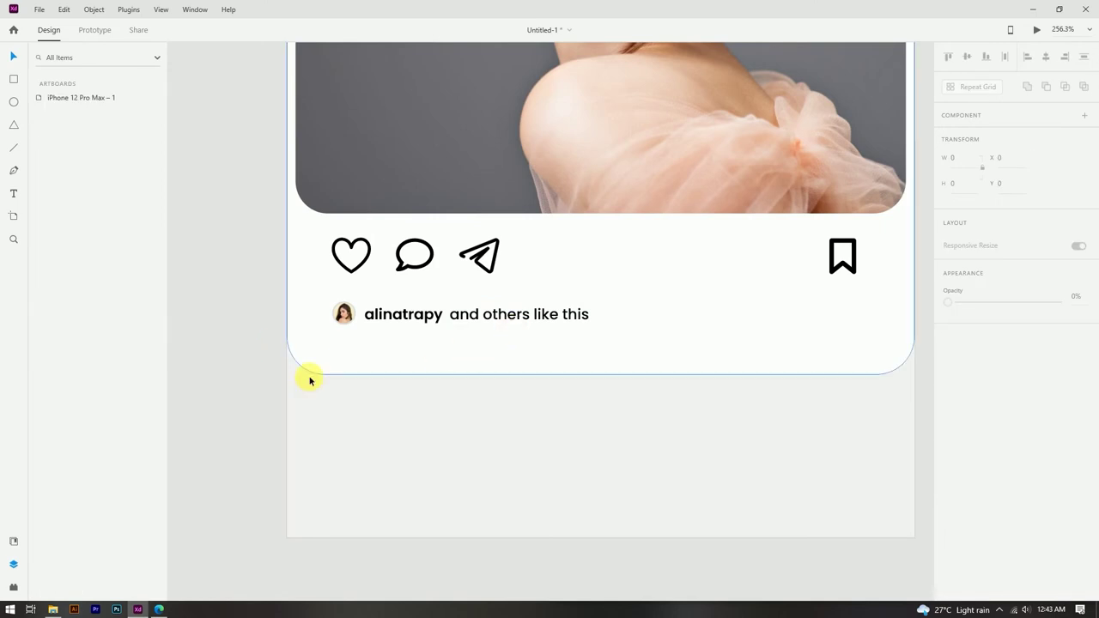
key("ctrl+s")
left_click(507, 290)
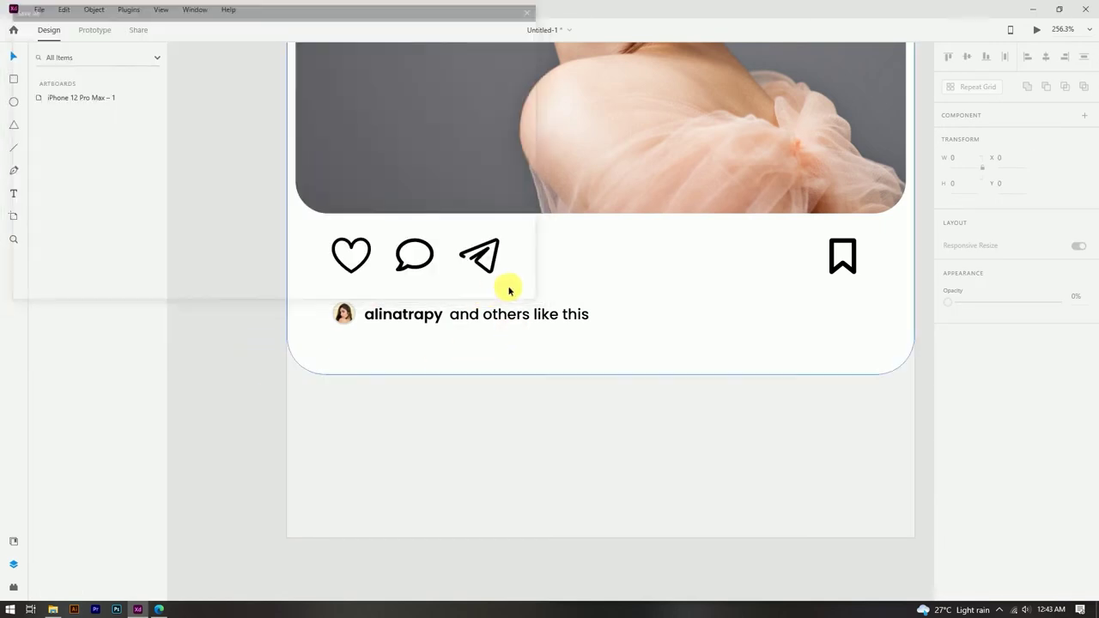
scroll(442, 450, "down", 4)
scroll(481, 421, "up", 4)
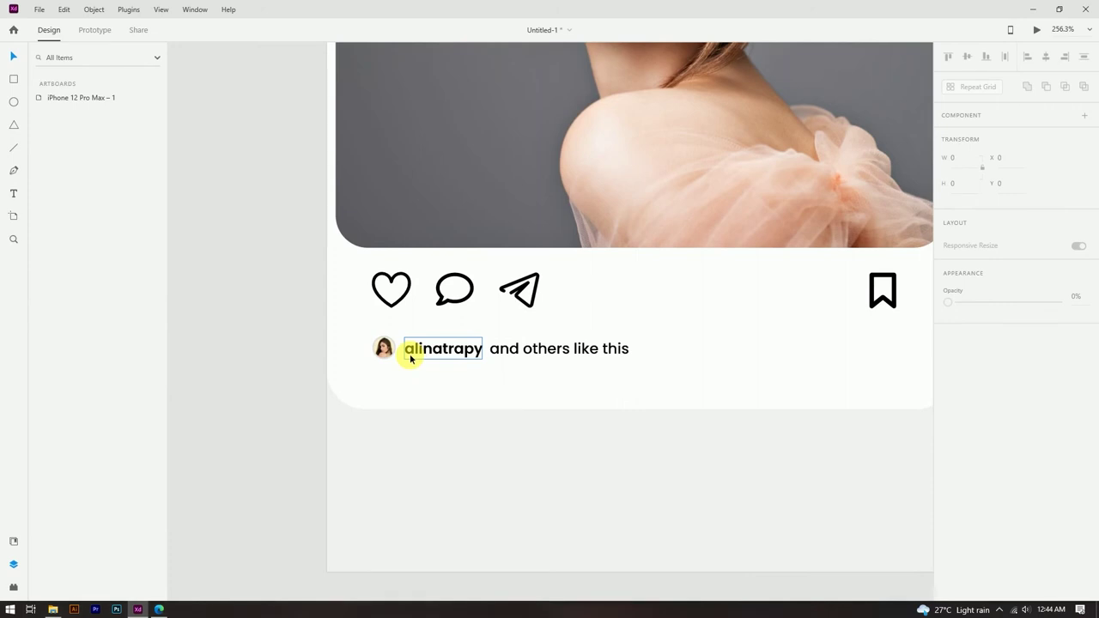
scroll(464, 378, "down", 1)
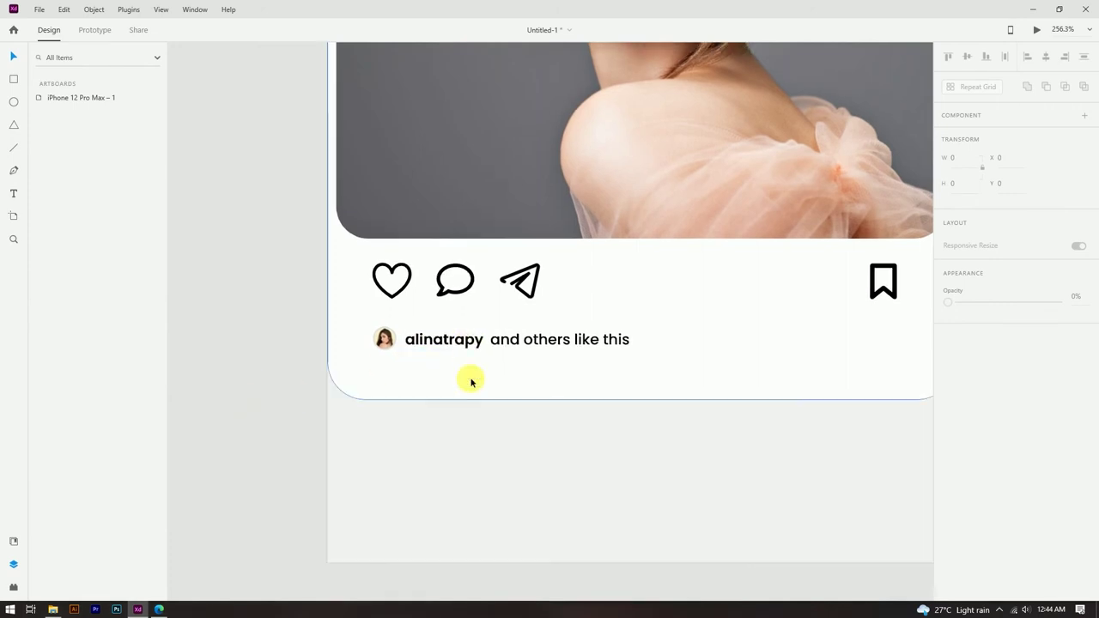
Step: Move the avatar and likes line up slightly and duplicate the phrase below
left_click(523, 393)
left_click(472, 343)
left_click(523, 341, "shift")
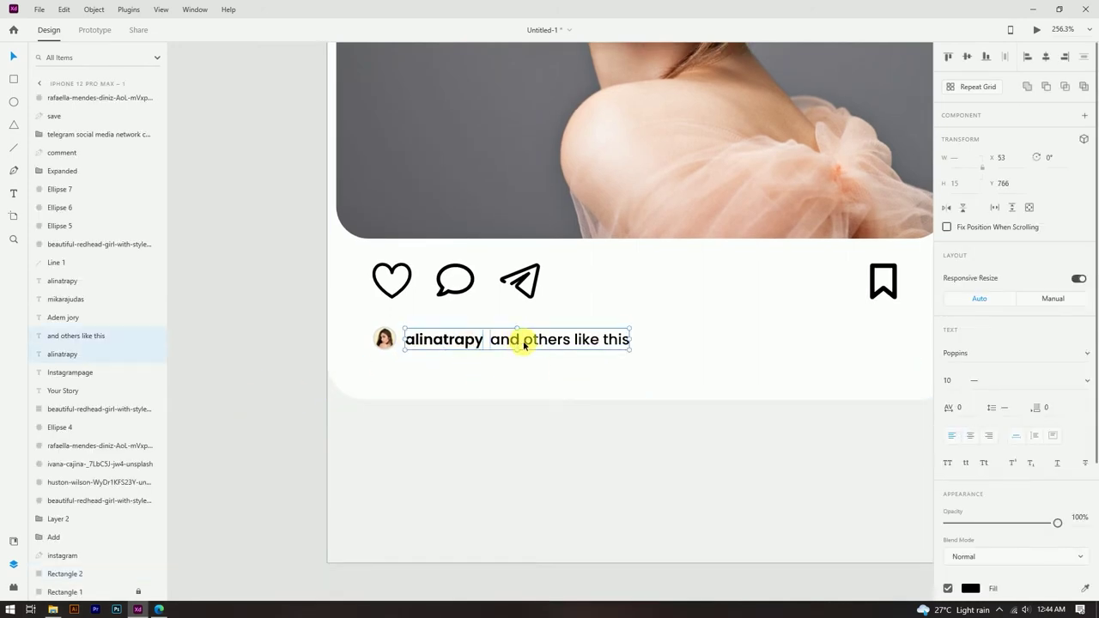
left_click(388, 341, "shift")
left_click_drag(440, 345, 440, 335)
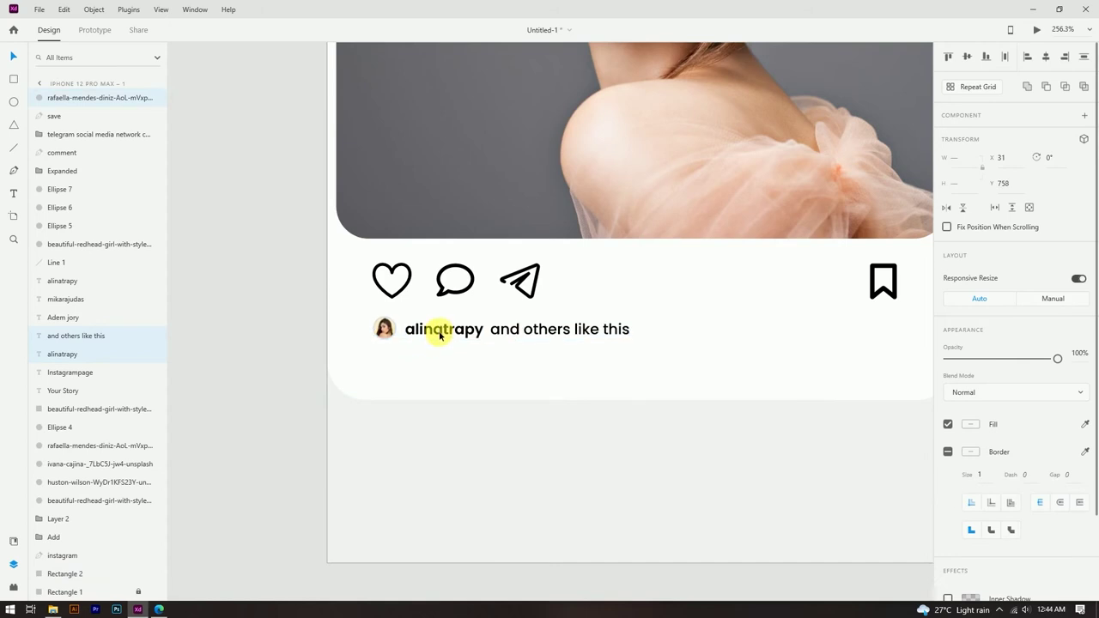
left_click(256, 348)
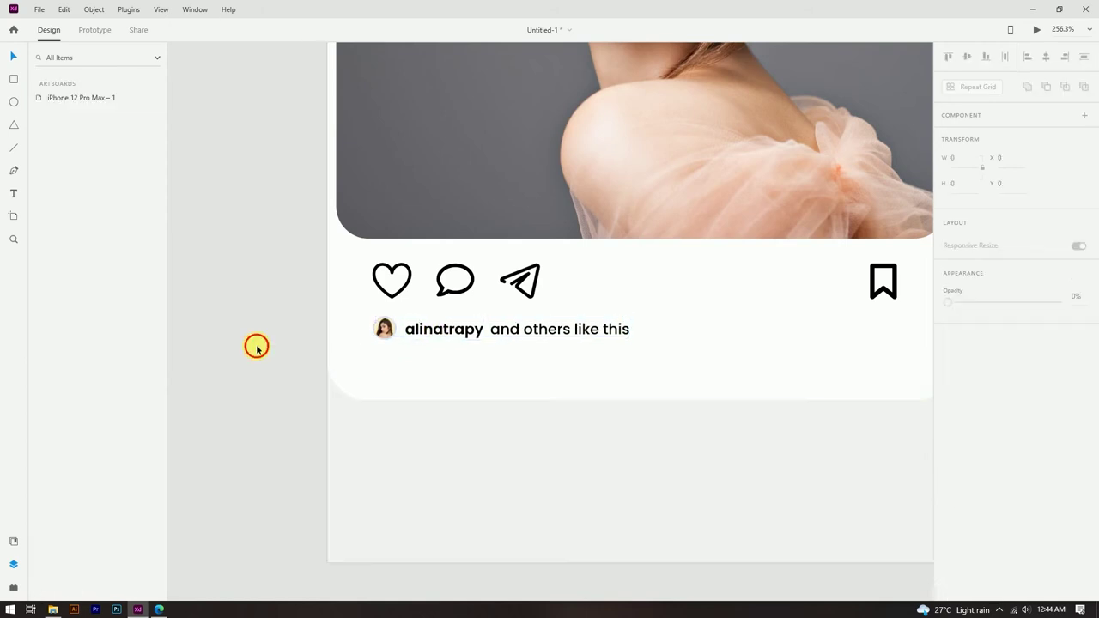
left_click_drag(498, 336, 399, 361)
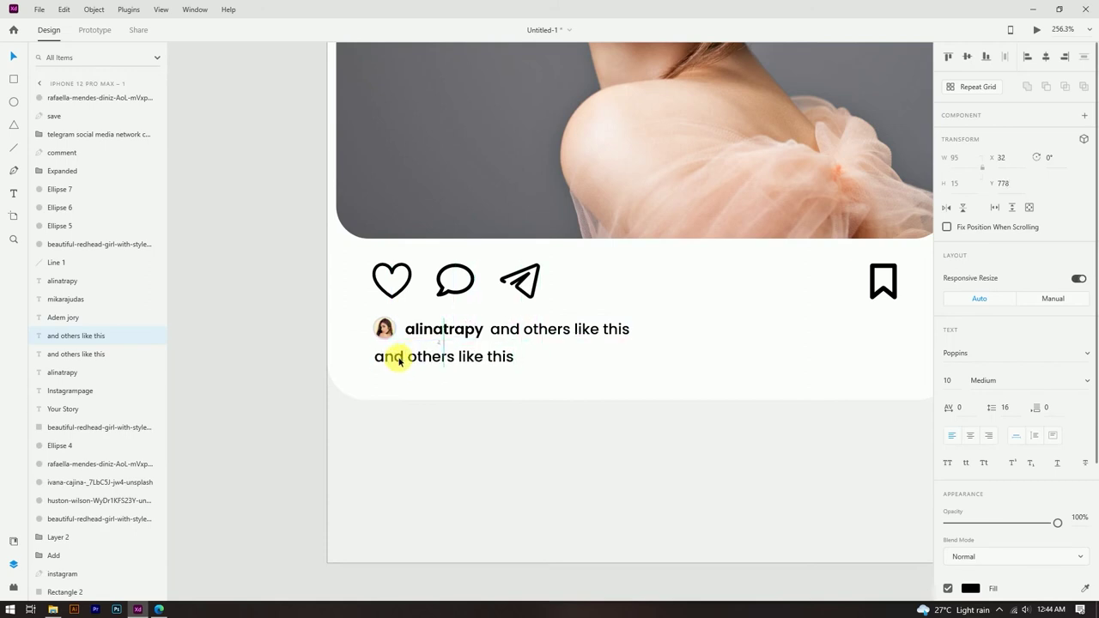
Step: Retype the duplicated line as 'see all 35 0456 coments'
double_click(400, 362)
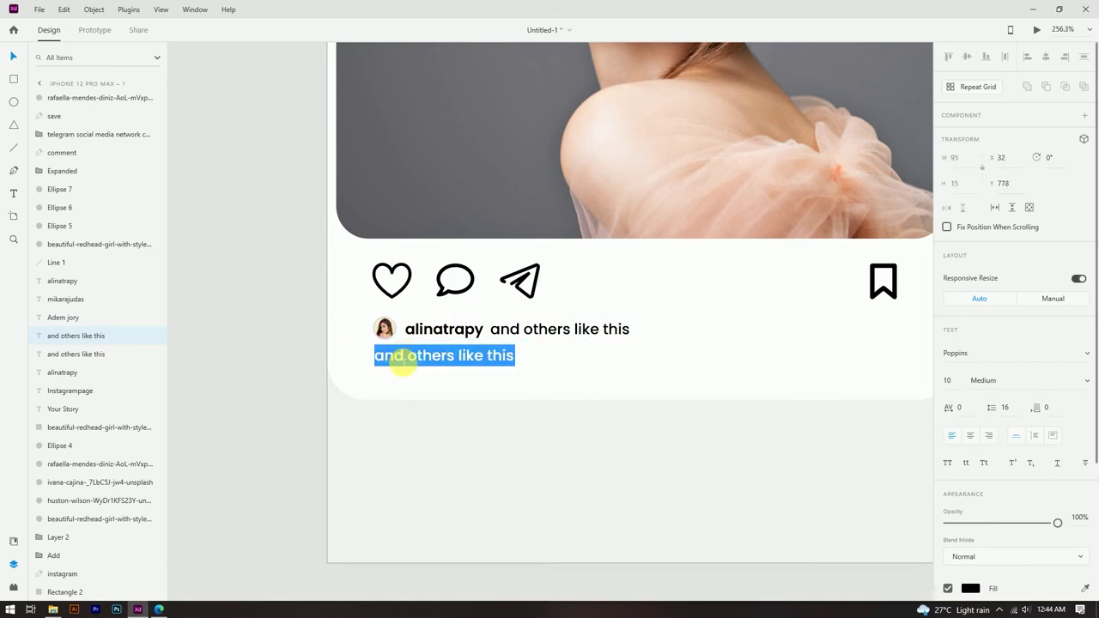
type("see all 35 0456")
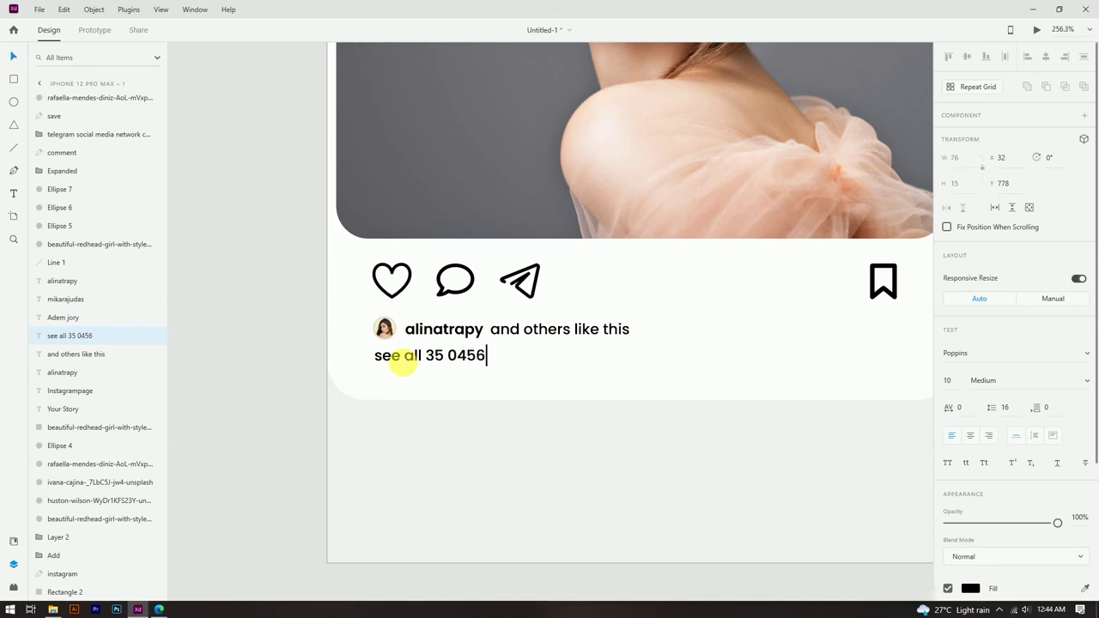
key("Escape")
scroll(434, 359, "up", 4)
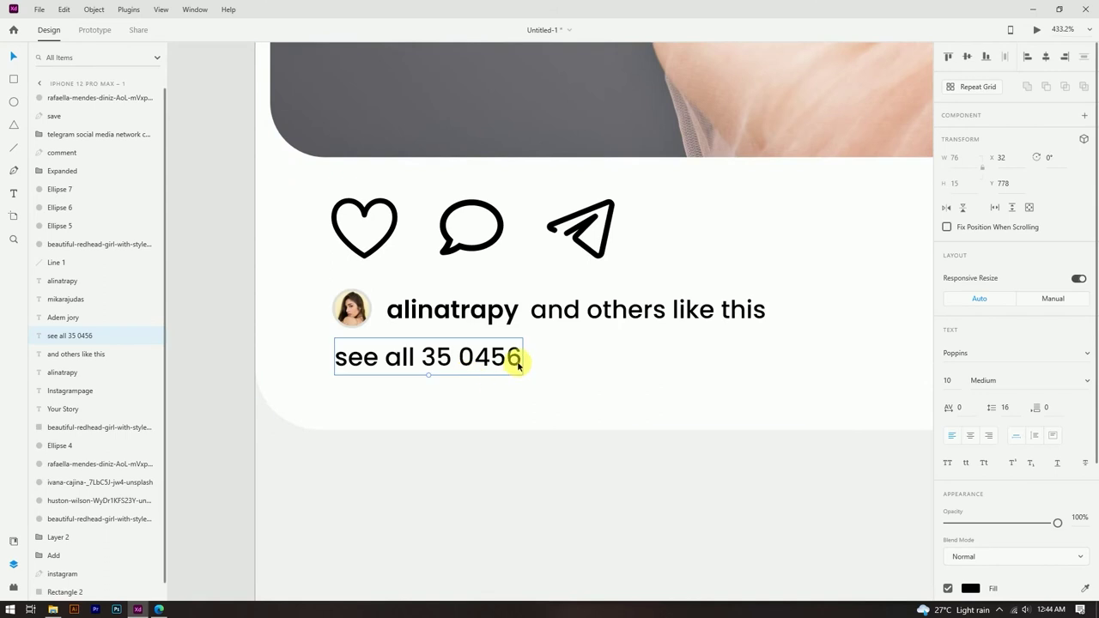
double_click(520, 359)
left_click(527, 362)
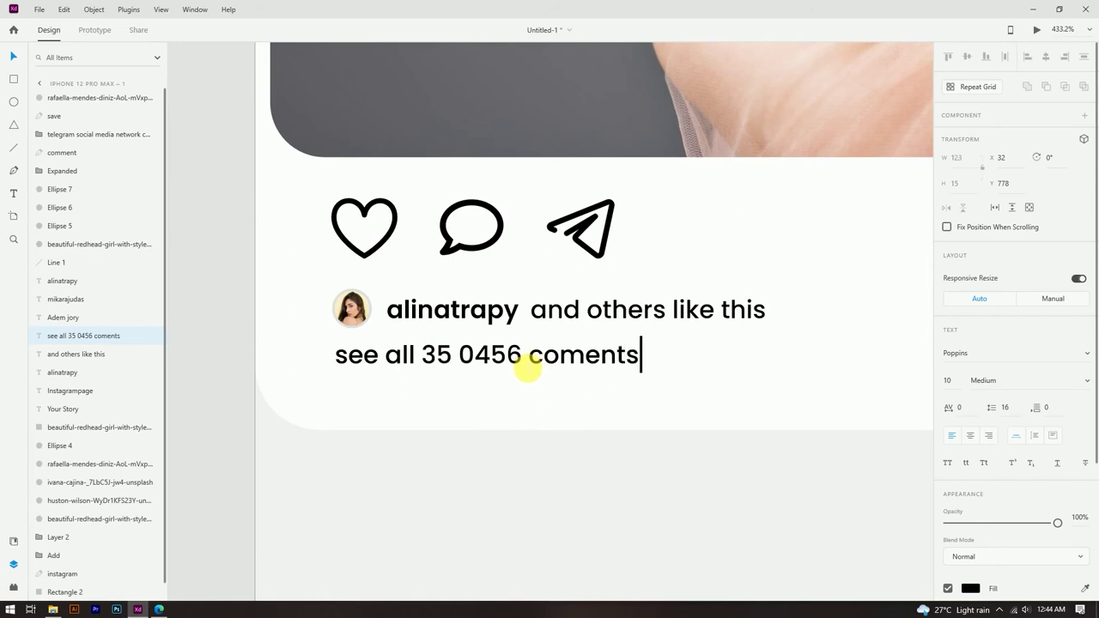
key("Escape")
scroll(991, 508, "down", 2)
Step: Colour the comments line grey #B7B7B7 and duplicate it just below
left_click(970, 505)
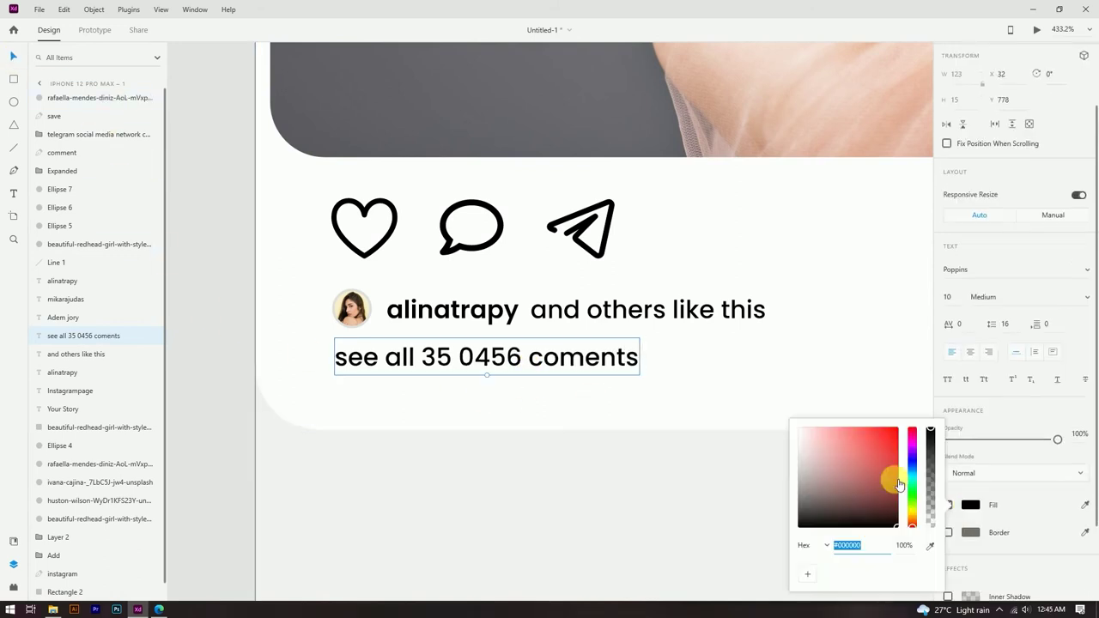
left_click_drag(900, 485, 789, 462)
left_click(214, 339)
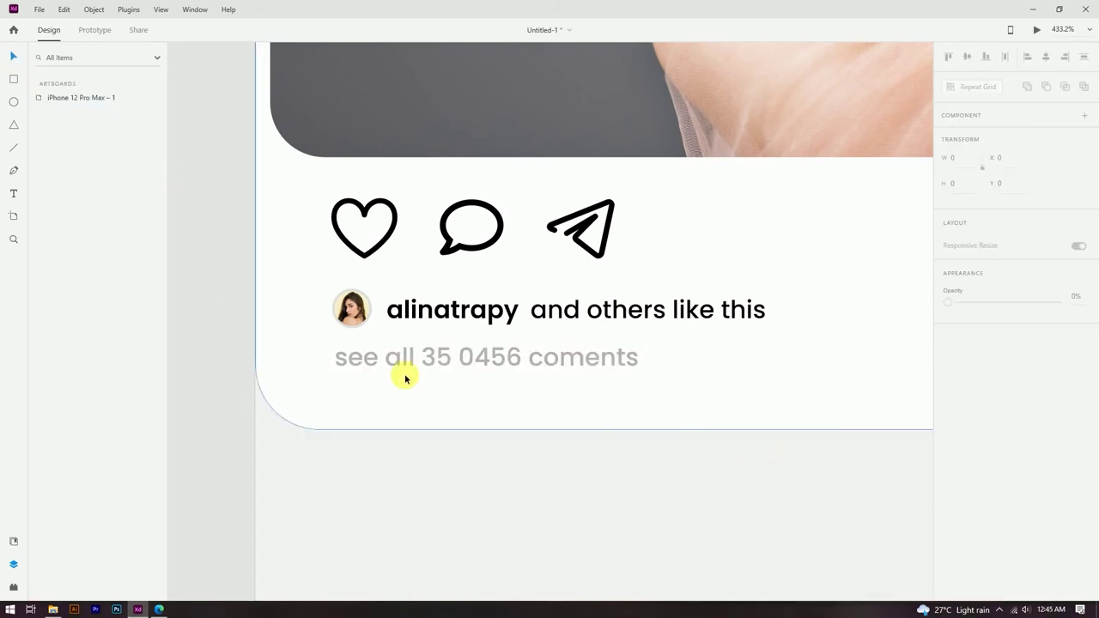
left_click(504, 361)
left_click_drag(505, 361, 501, 400)
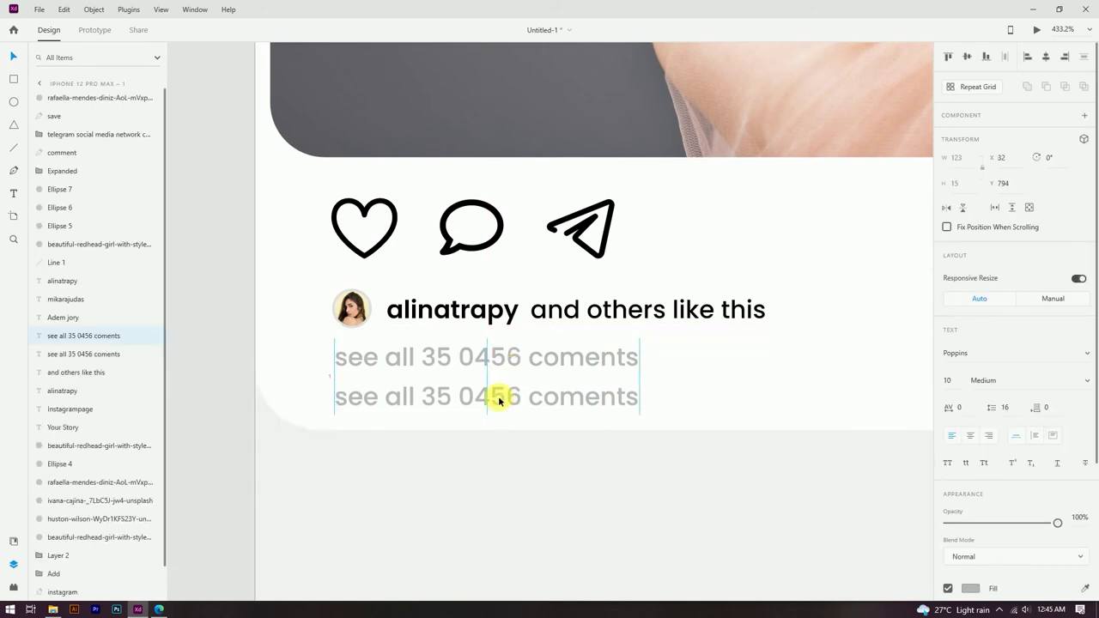
Step: Retype the duplicated caption line as '40 min ago.'
double_click(498, 397)
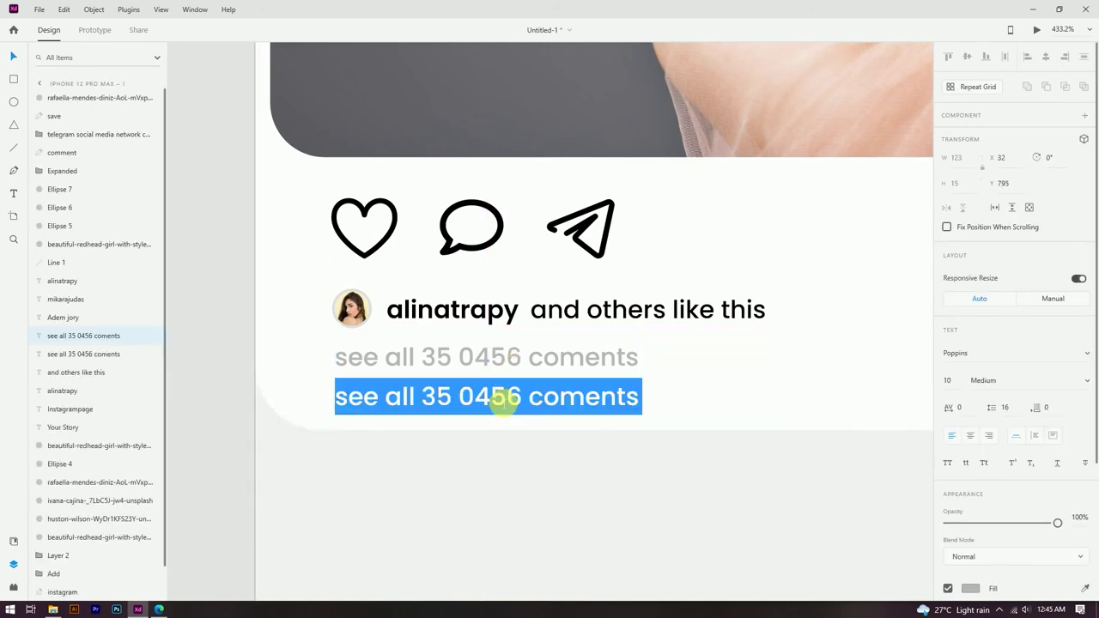
type("40 min ago.")
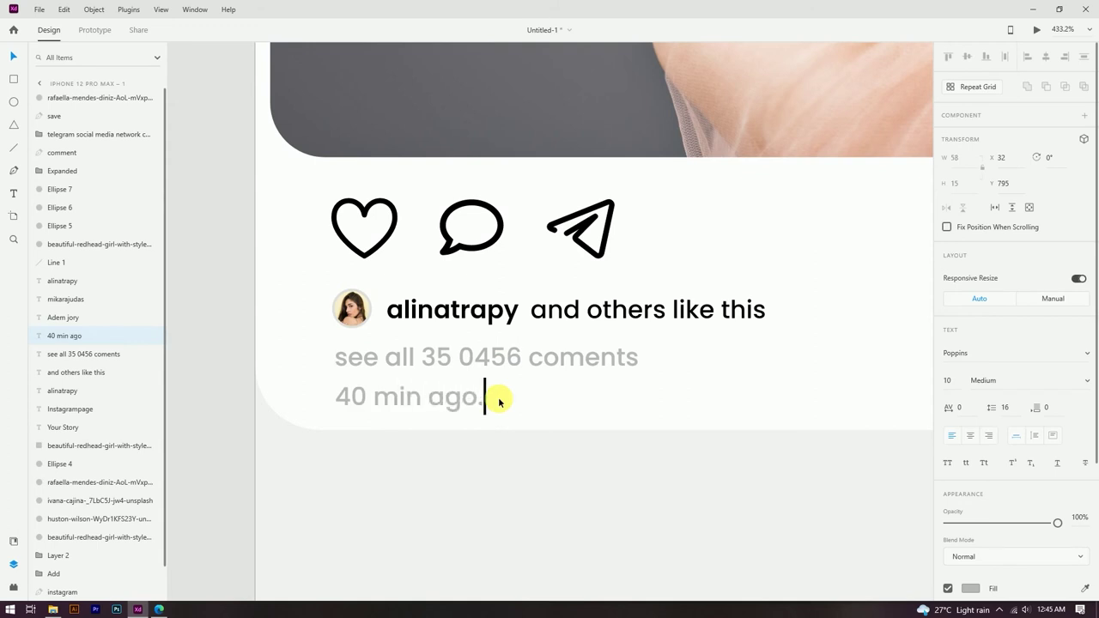
key("Escape")
double_click(422, 397)
left_click(483, 397)
key("BackSpace")
key("Escape")
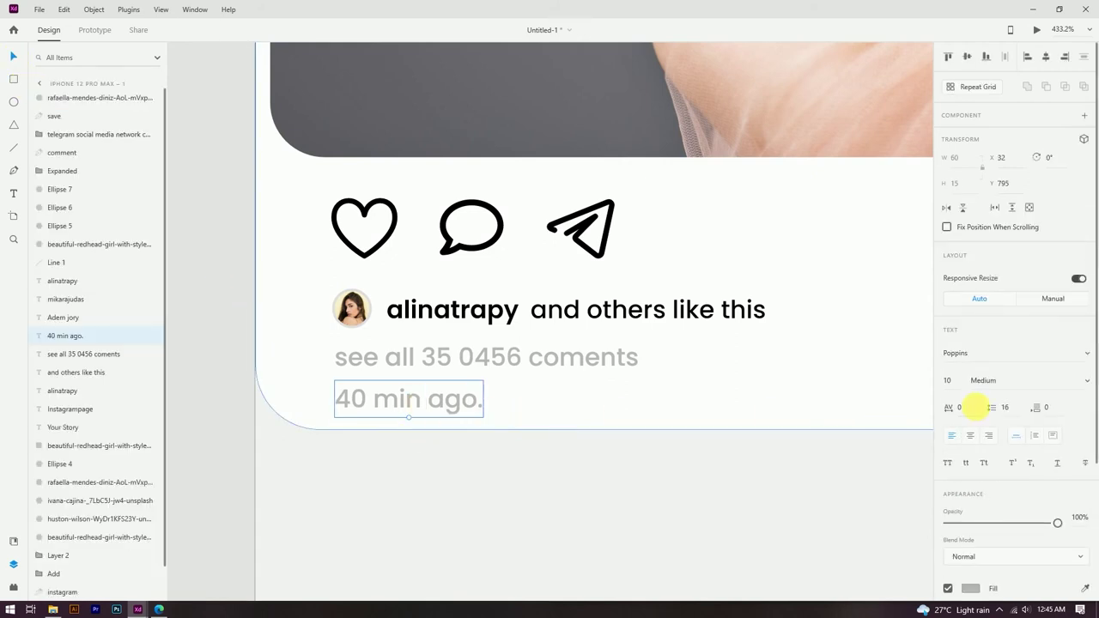
Step: Shrink the timestamp to 6 pt and position it under the comments line
left_click(942, 381)
type("8")
key("Return")
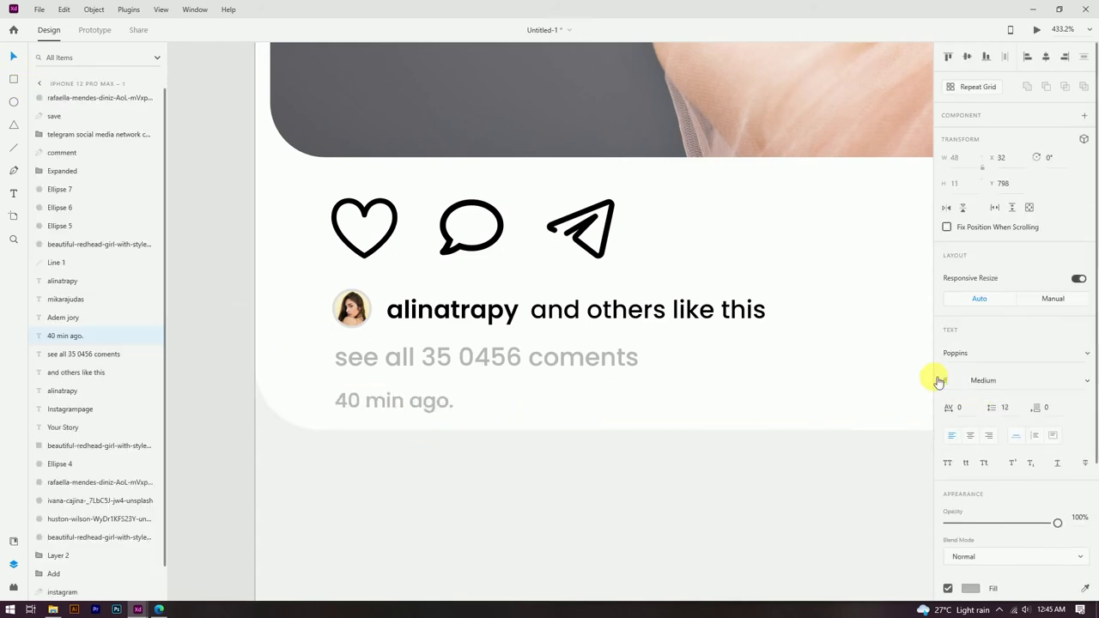
left_click_drag(427, 404, 427, 403)
left_click(960, 380)
type("6")
key("Return")
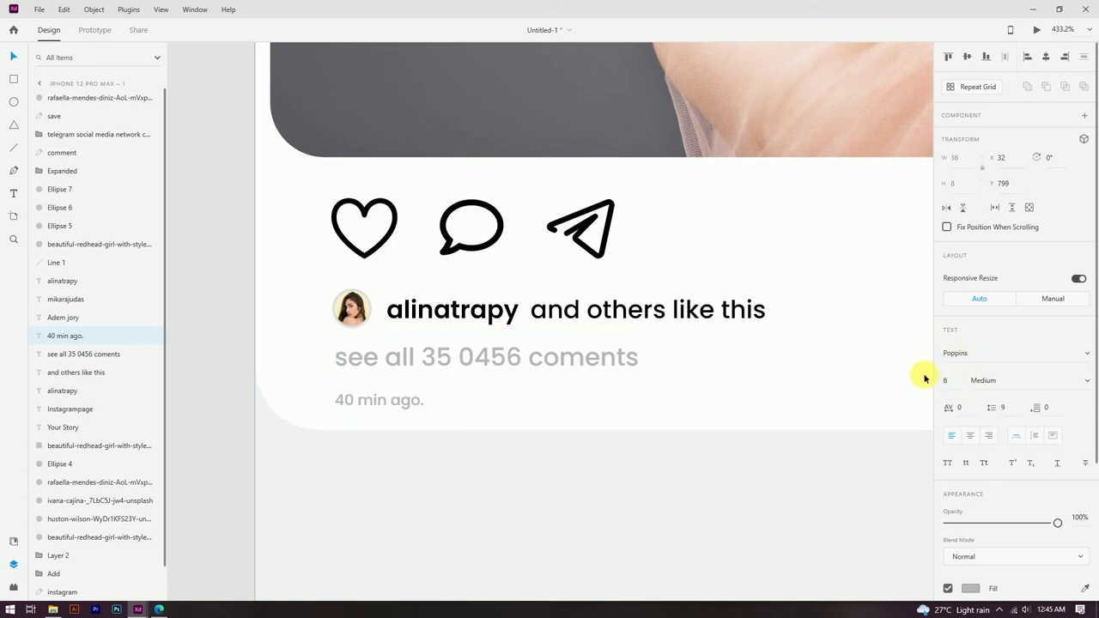
left_click_drag(395, 408, 395, 399)
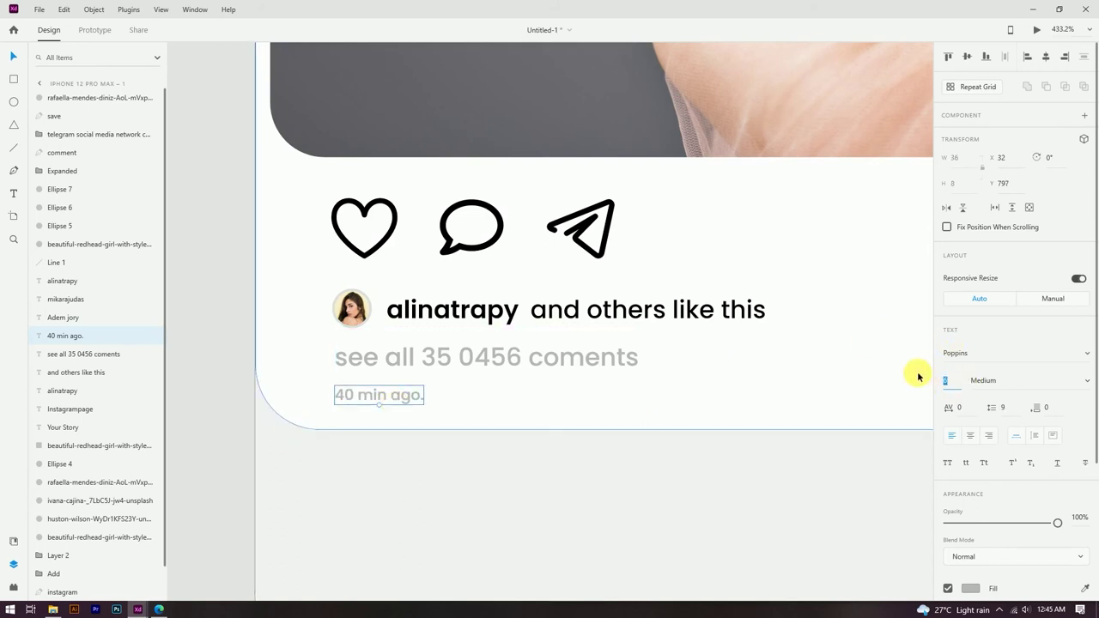
left_click(916, 368)
left_click(197, 368)
Step: Copy 'alinatrapy' beside the timestamp at 8 pt and retype it as 'Translate'
left_click(375, 396)
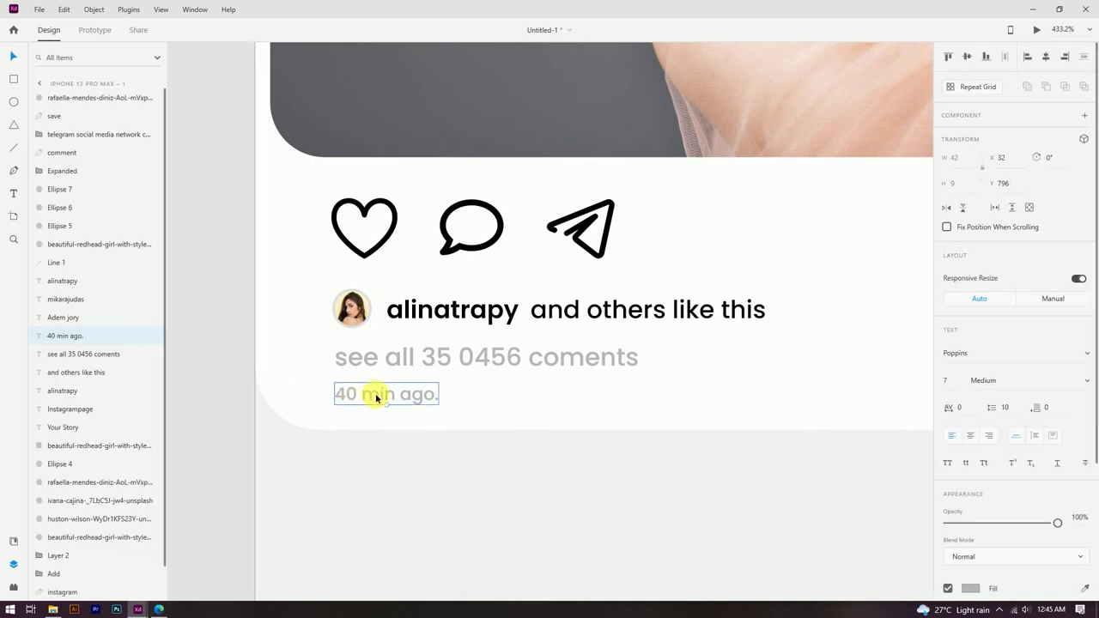
left_click(223, 361)
left_click_drag(498, 312, 550, 401, "alt")
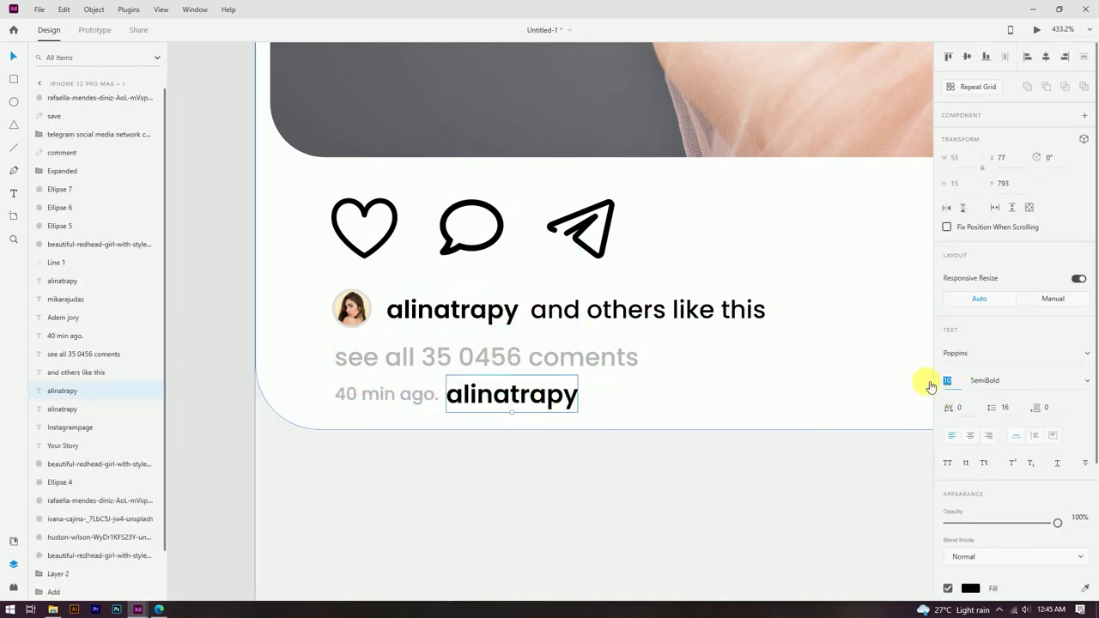
type("8")
key("Return")
double_click(493, 393)
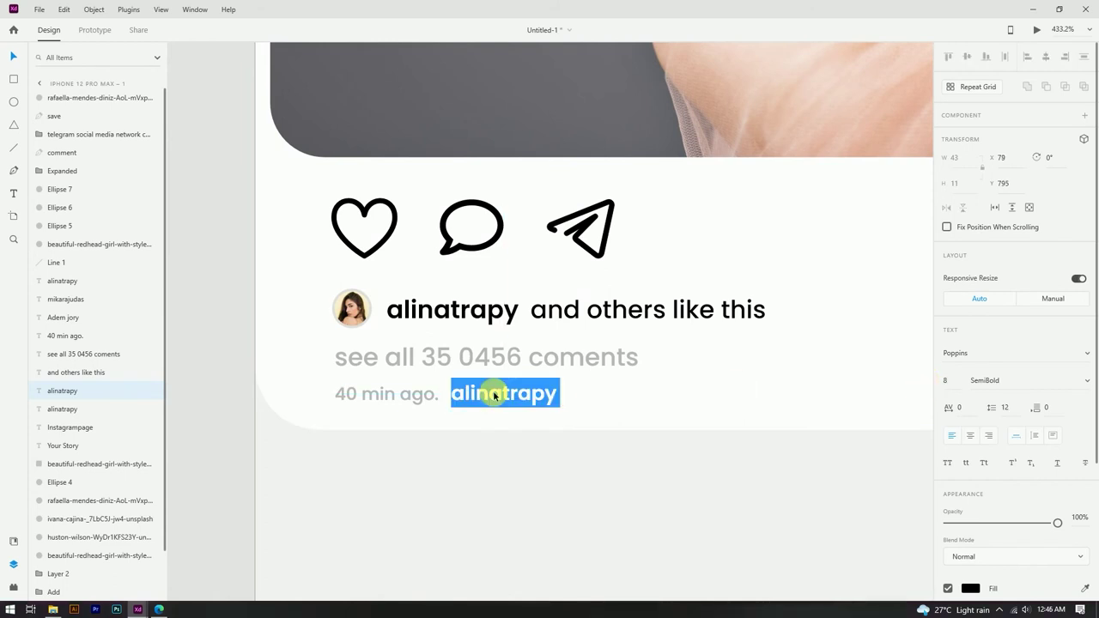
type("Trans")
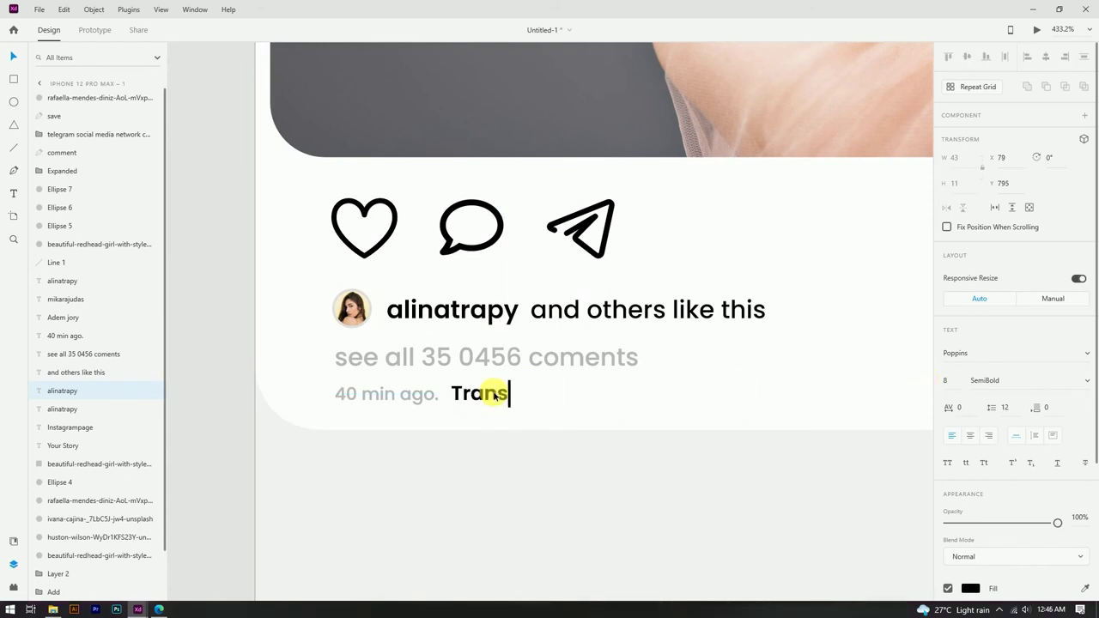
key("Escape")
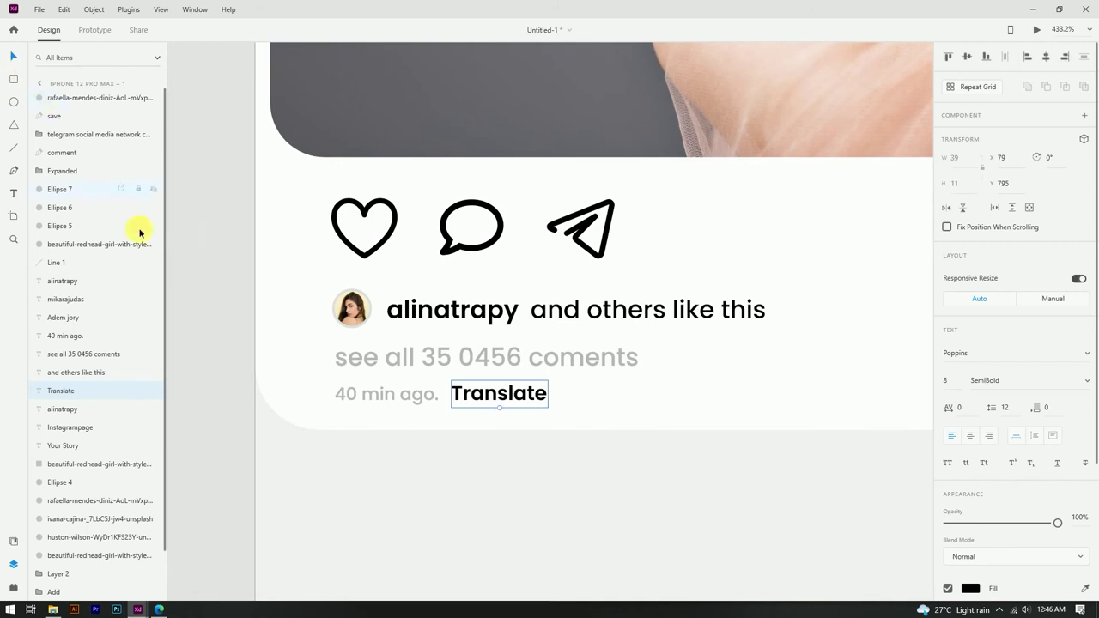
key("Escape")
scroll(499, 287, "down", 5)
scroll(399, 372, "down", 2)
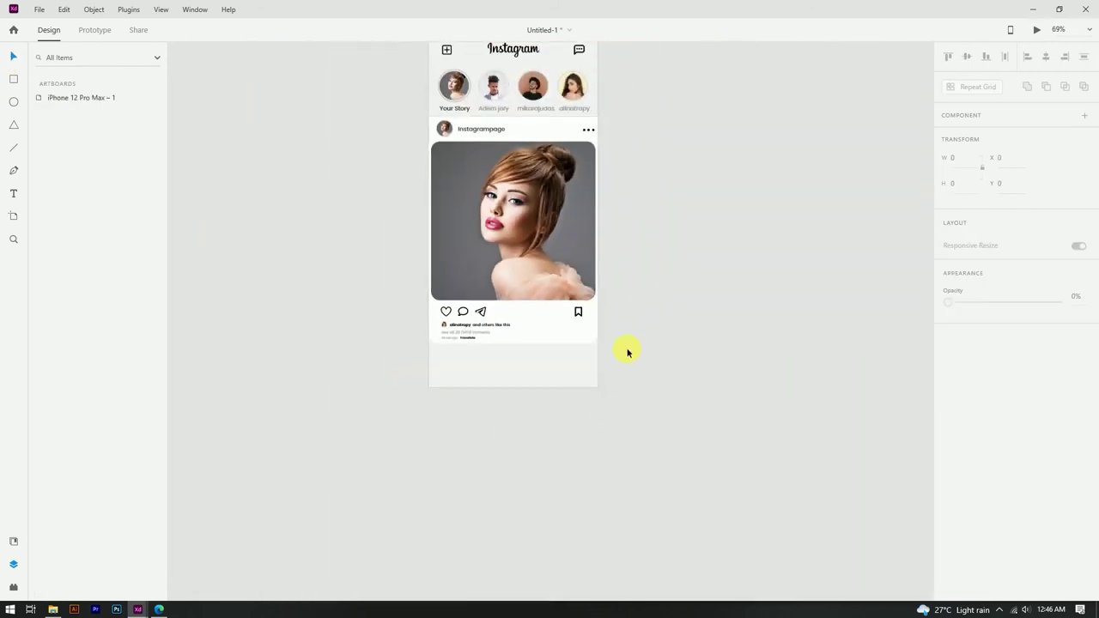
scroll(628, 351, "up", 1)
scroll(729, 366, "down", 2)
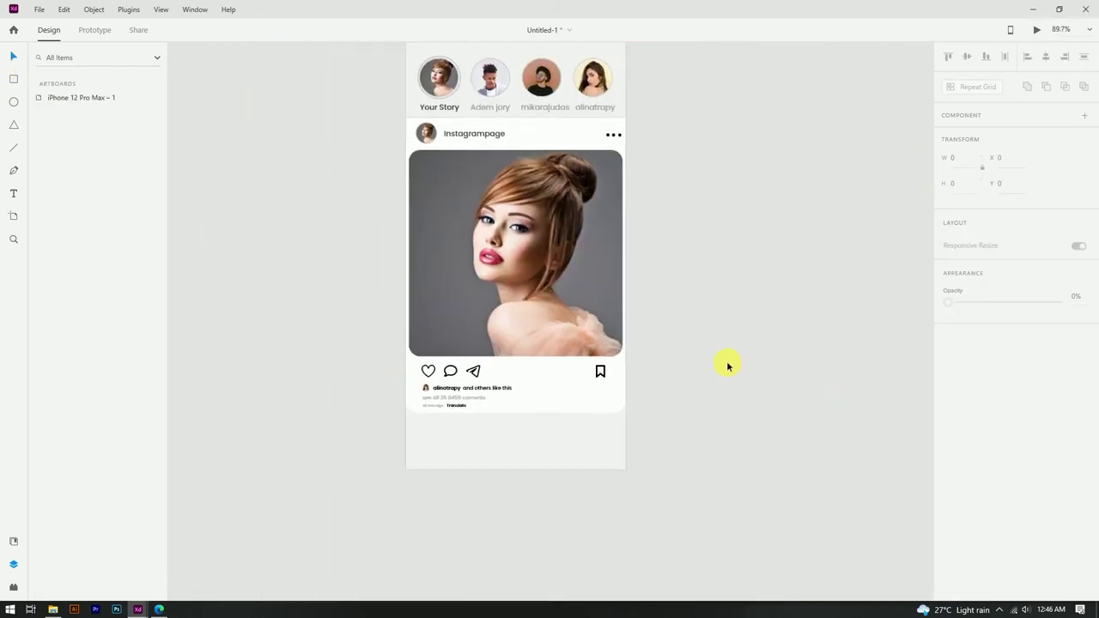
scroll(481, 442, "up", 3)
scroll(297, 453, "down", 1)
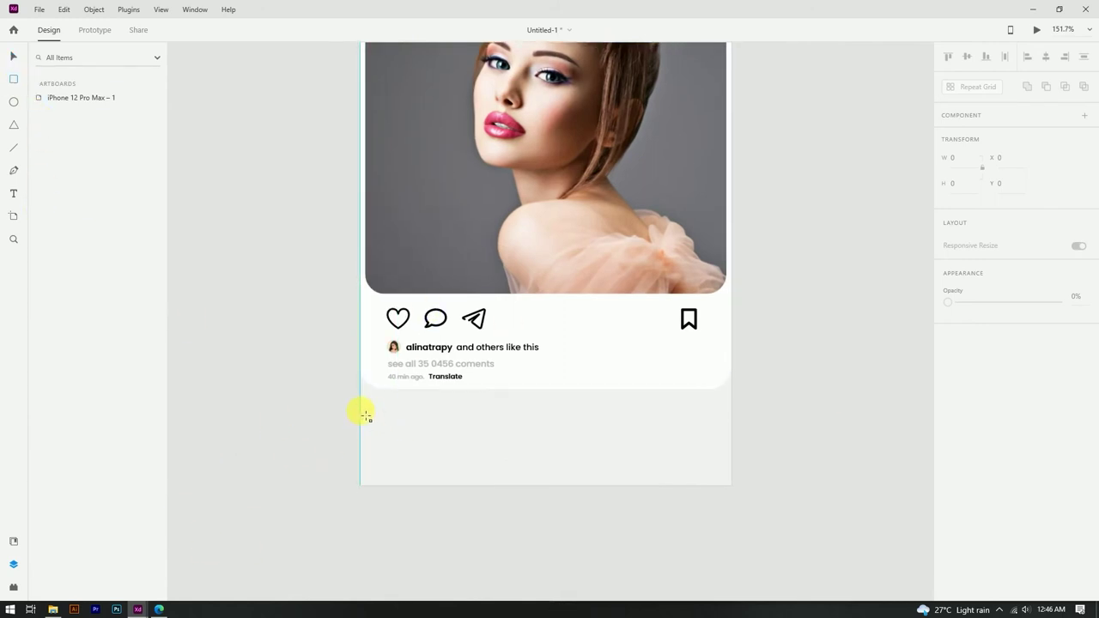
Step: Draw a borderless rectangle bar across the bottom of the artboard
mouse_move(361, 410)
left_mouse_down()
mouse_move(626, 484)
mouse_move(732, 485)
left_mouse_up()
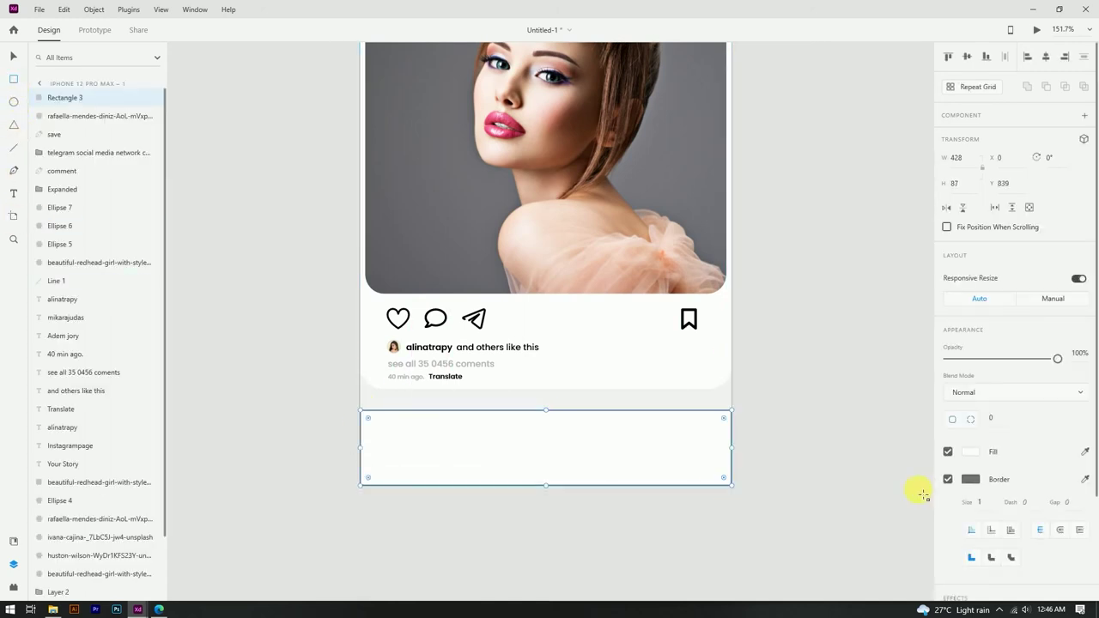
left_click(948, 479)
key("v")
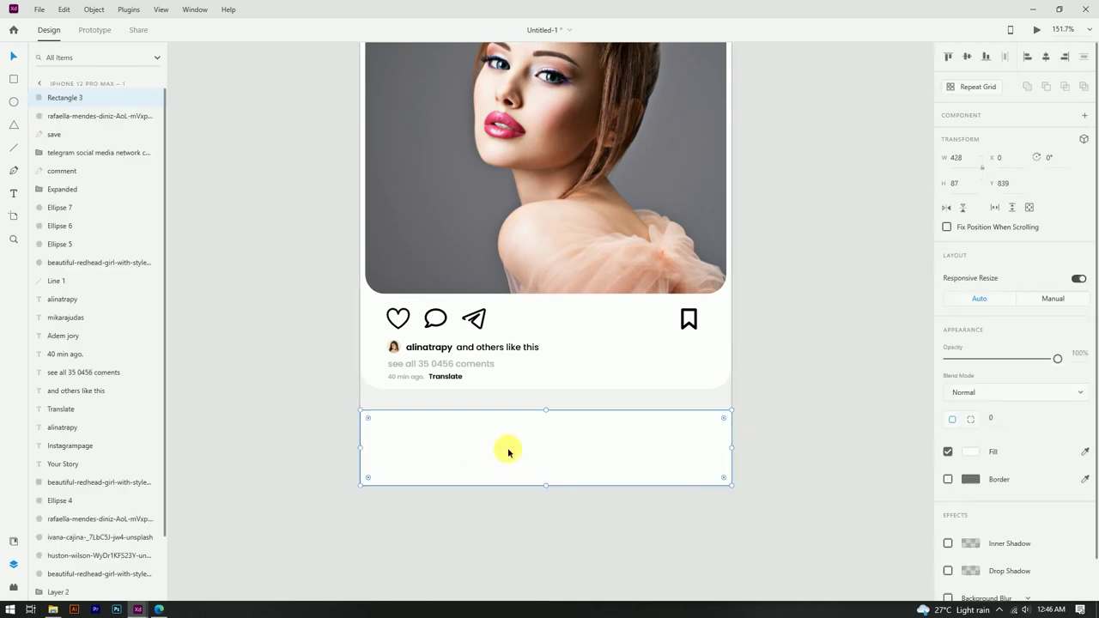
Step: Round the bar's top corners with a 25 corner radius
left_click(991, 418)
type("20")
key("Return")
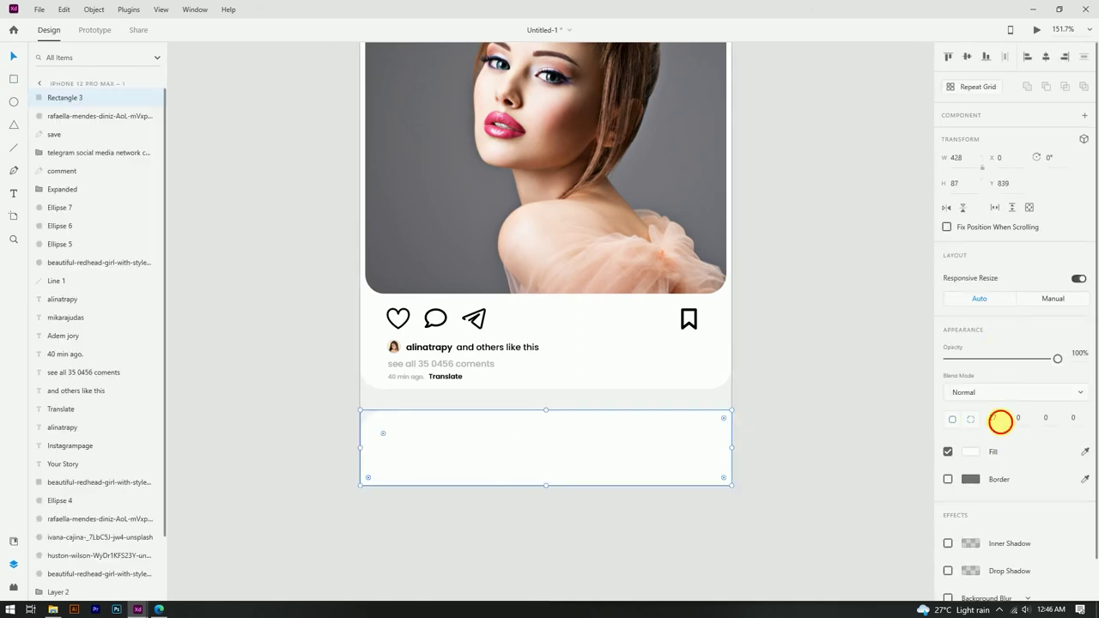
type("25")
key("Return")
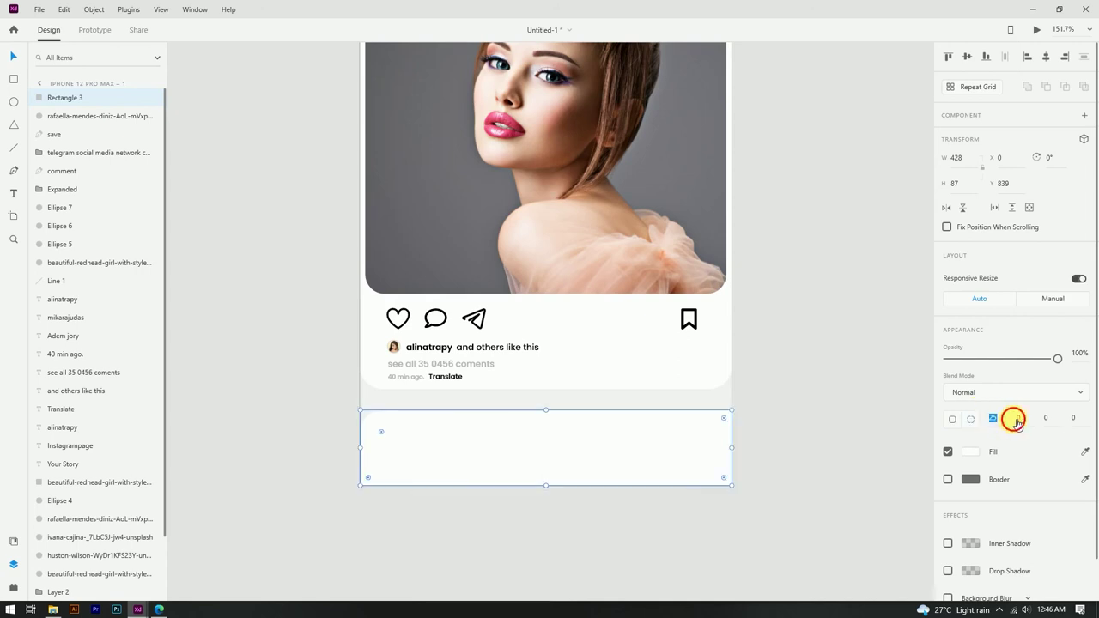
left_click(1015, 421)
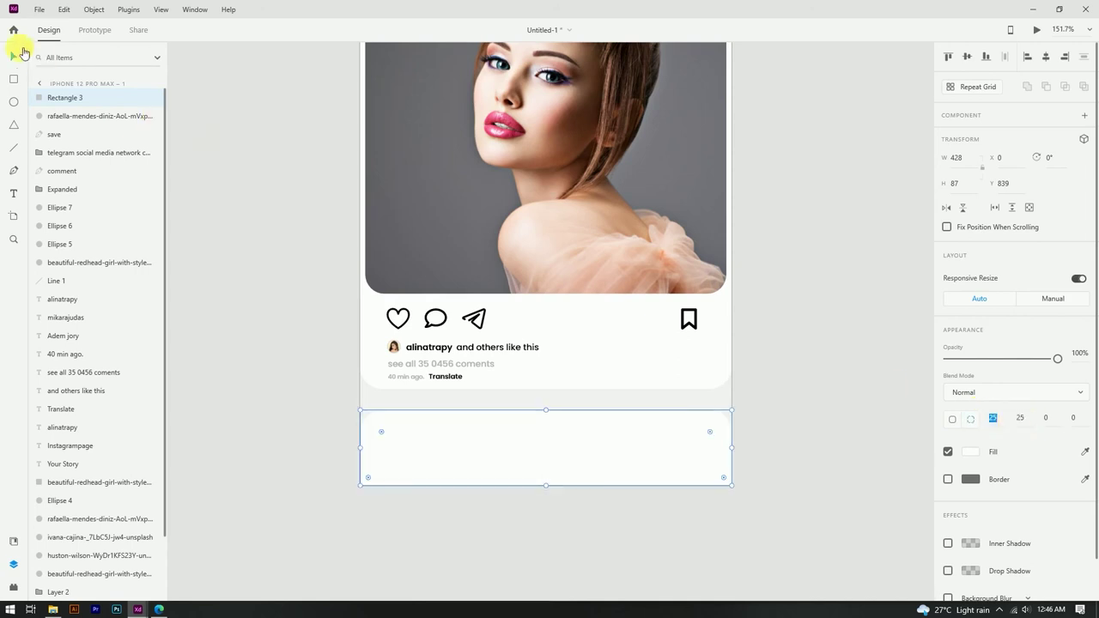
left_click(764, 432)
scroll(734, 432, "down", 3)
scroll(730, 398, "up", 4)
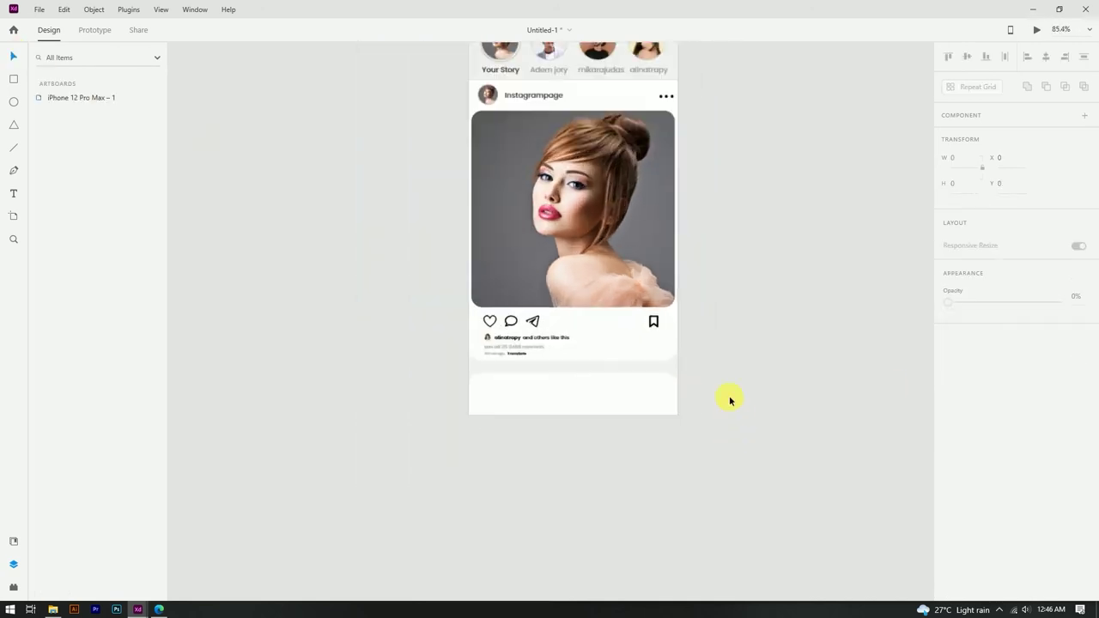
left_click(490, 377)
left_click(992, 419)
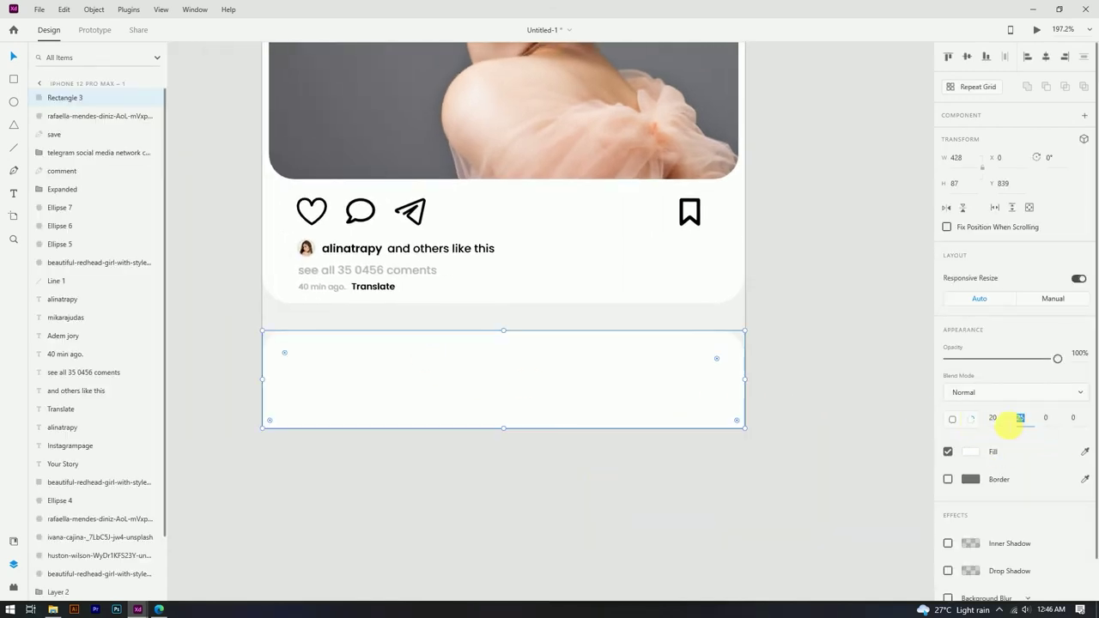
left_click(558, 470)
scroll(558, 470, "down", 2)
scroll(630, 466, "up", 3)
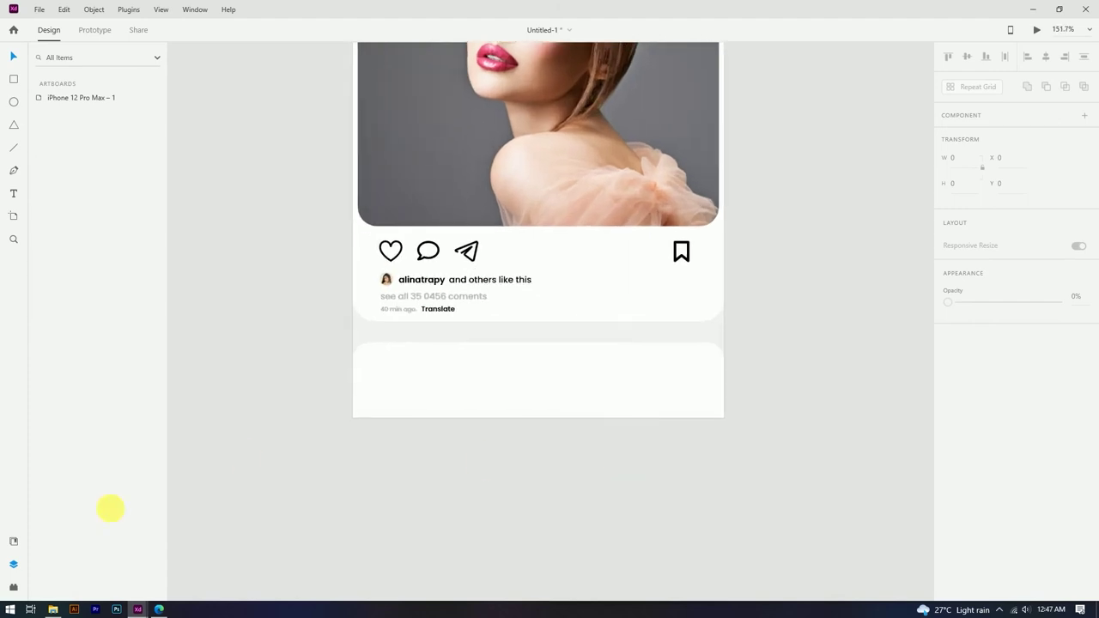
left_click(52, 610)
Step: Drag Home.svg, search.svg and profile.svg from the design folder onto the XD artboard
key("alt+Up")
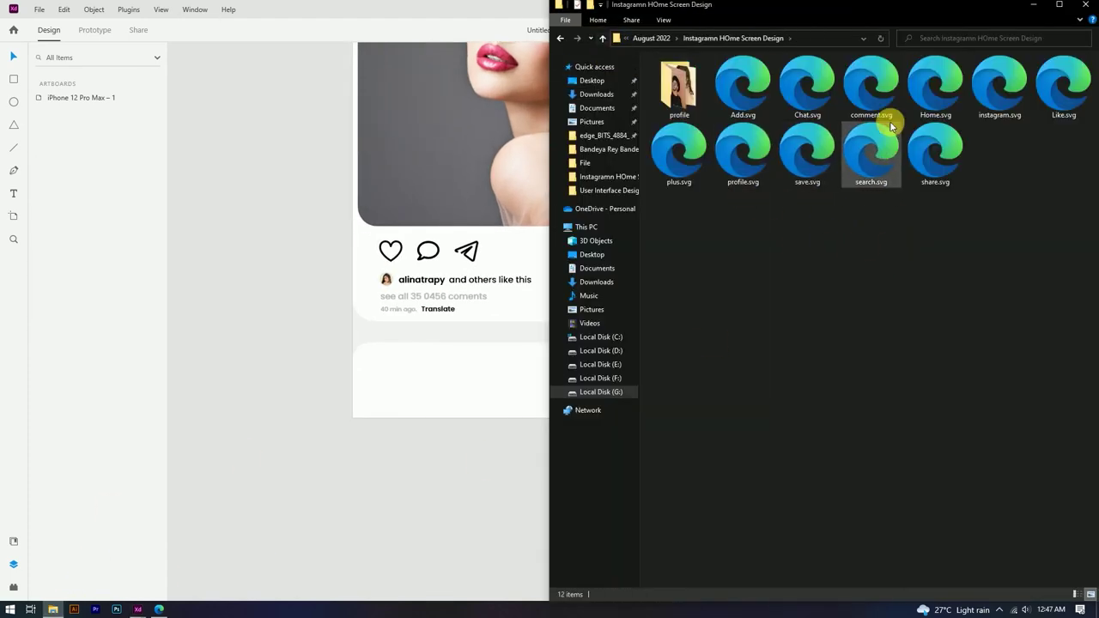
left_click(935, 100)
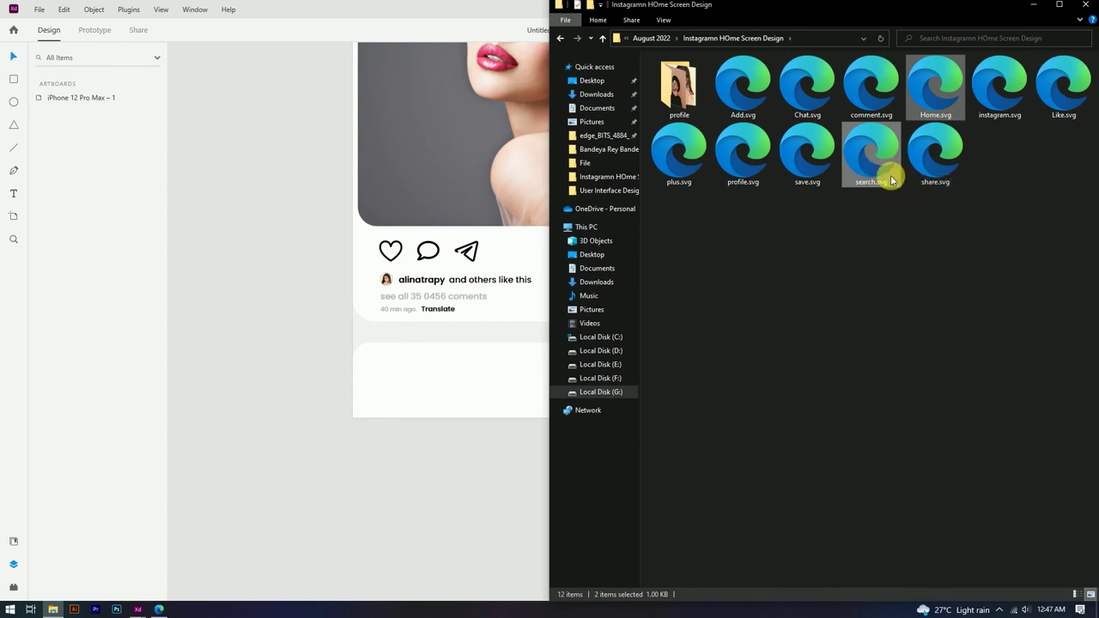
left_click(754, 165, "ctrl")
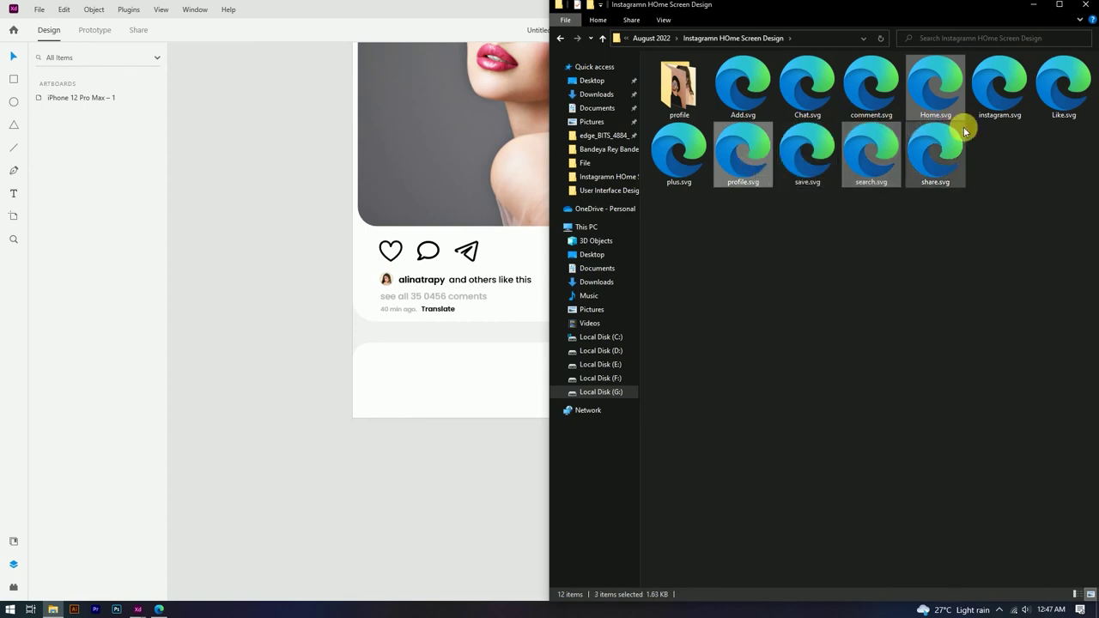
left_click(1061, 99, "ctrl")
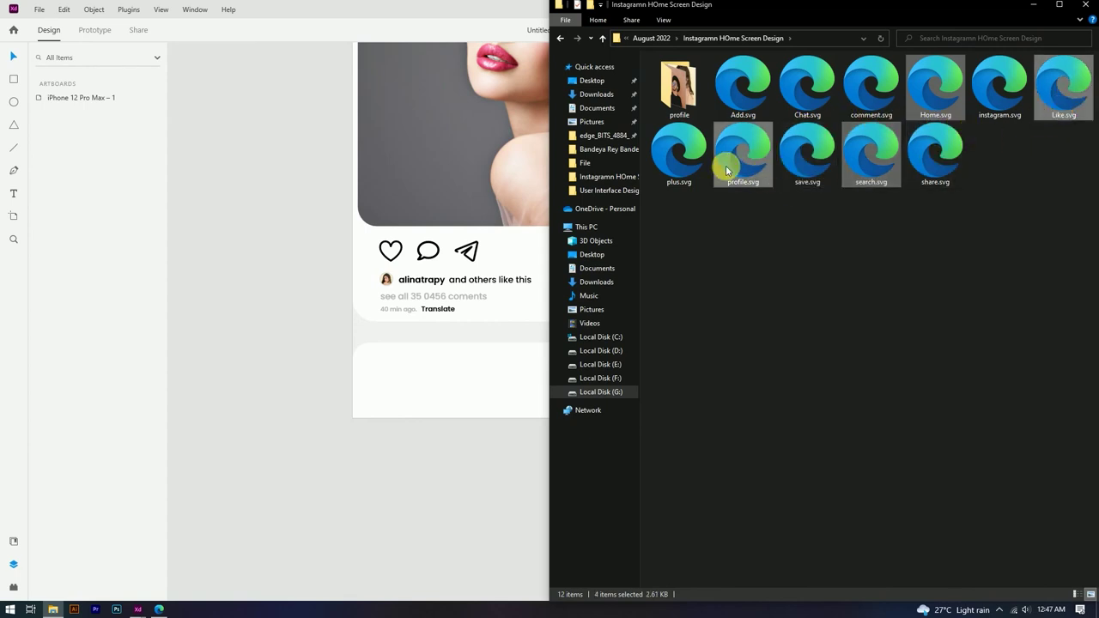
left_click(1062, 101, "ctrl")
left_click_drag(898, 162, 353, 335)
Step: Place the home, search and profile icons along the bottom bar, profile at the right end
scroll(483, 355, "up", 2)
scroll(432, 289, "down", 2)
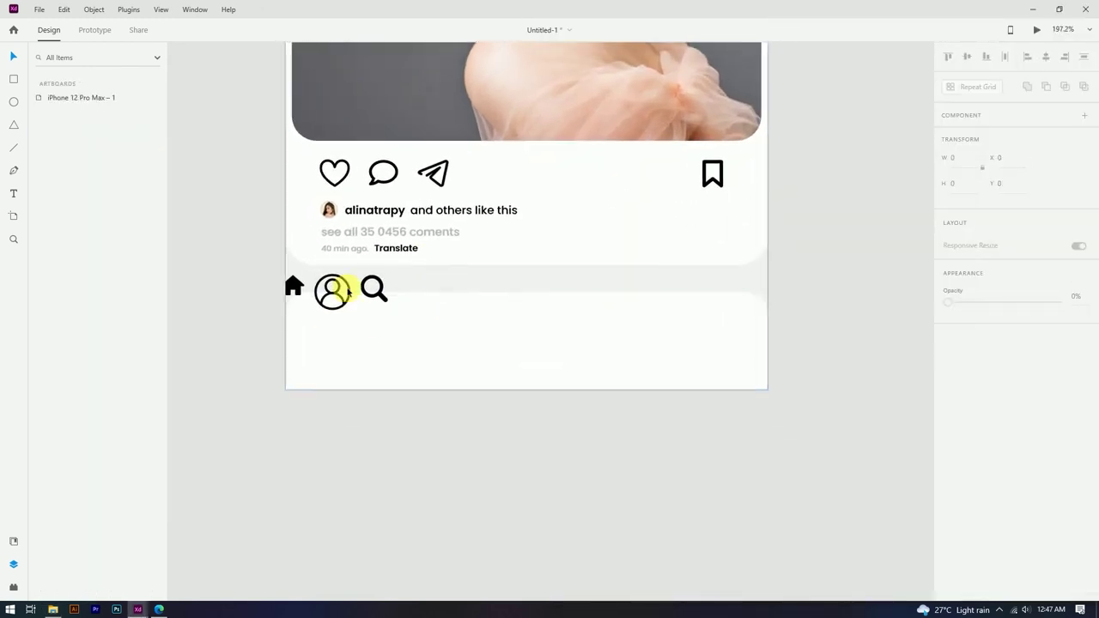
mouse_move(347, 342)
left_mouse_down()
mouse_move(356, 346)
mouse_move(369, 321)
mouse_move(361, 329)
left_mouse_up()
left_click(971, 424)
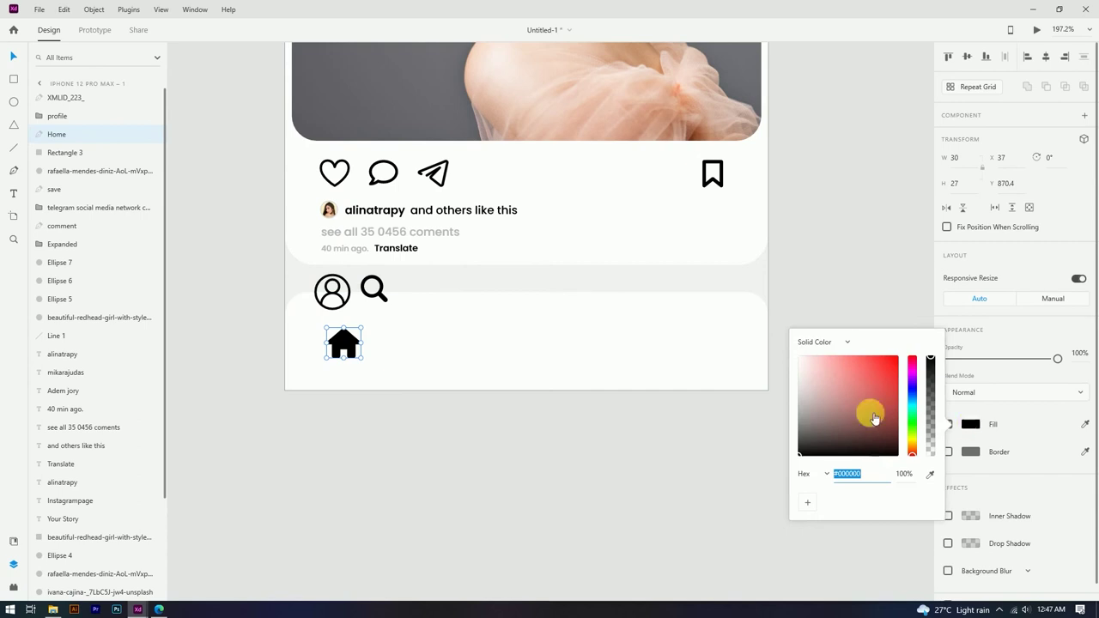
left_click(441, 396)
scroll(385, 315, "up", 2)
left_click_drag(386, 305, 486, 363)
left_click(474, 466)
left_click(359, 295)
left_click(359, 286)
left_click_drag(357, 286, 872, 348)
key("Escape")
key("Escape")
Step: Align the home, search and profile icons vertically
left_click(851, 360)
left_click(477, 357, "shift")
left_click(376, 359, "shift")
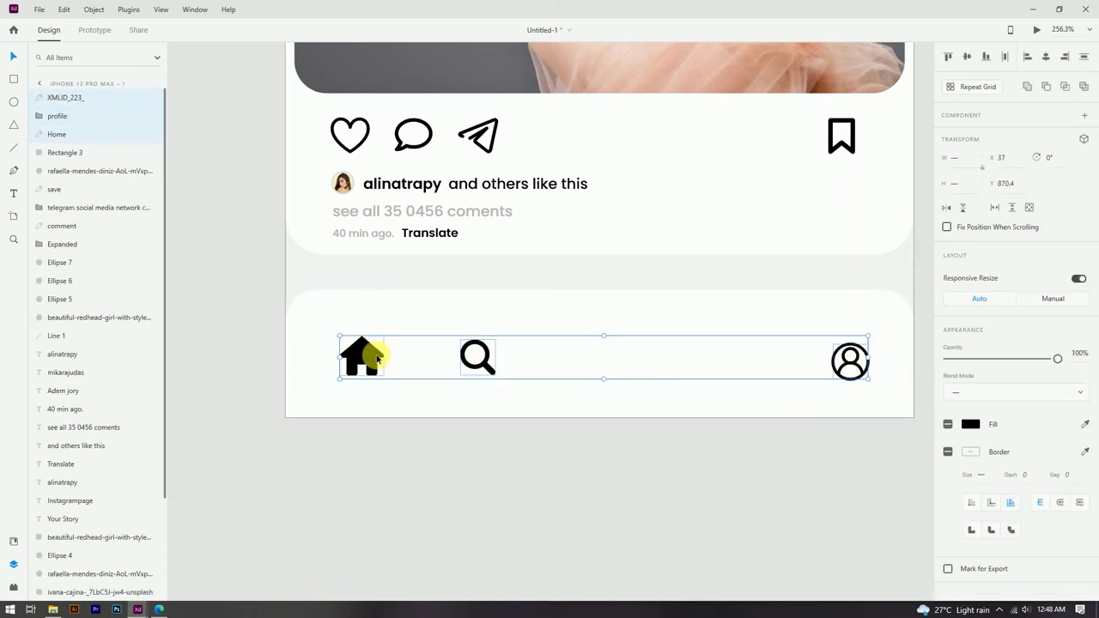
left_click(975, 58)
left_click(731, 429)
scroll(731, 429, "down", 3)
scroll(633, 346, "up", 4)
left_click(625, 356)
left_click(768, 297)
scroll(768, 296, "down", 3)
scroll(297, 229, "up", 3)
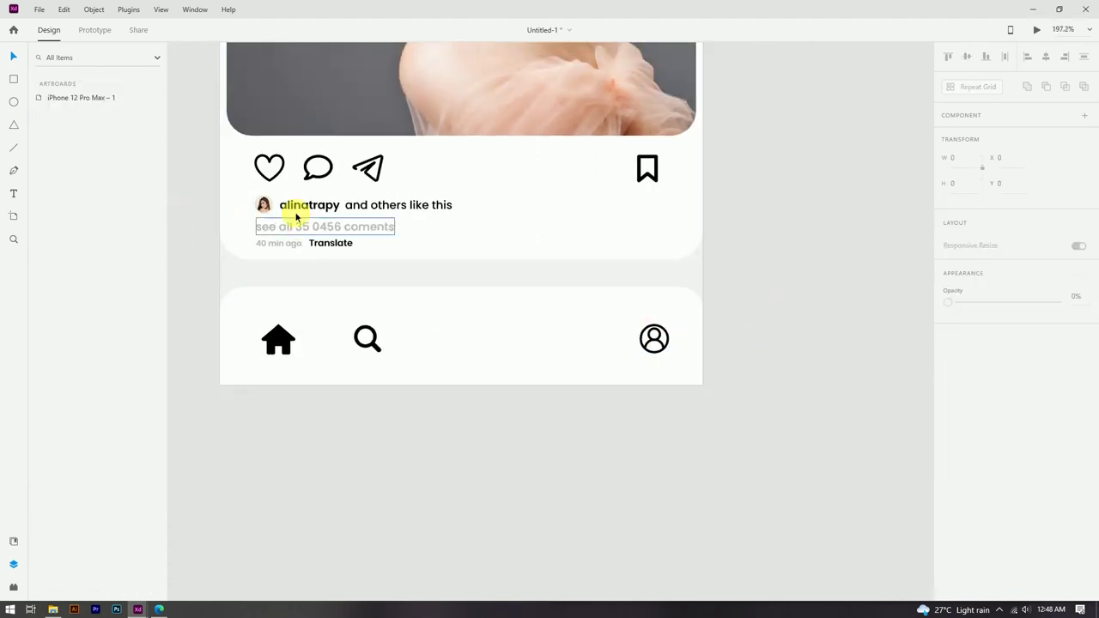
Step: Copy the post's heart icon into the nav bar between search and profile
left_click(271, 169)
left_click_drag(577, 344, 576, 341)
scroll(577, 342, "up", 2)
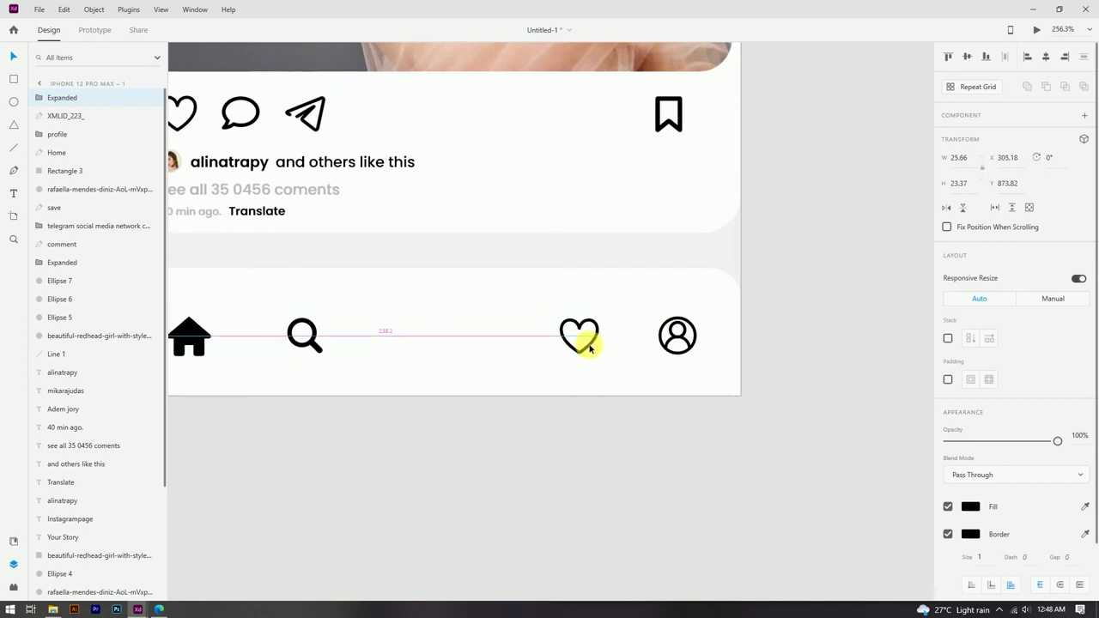
left_click_drag(579, 327, 643, 342)
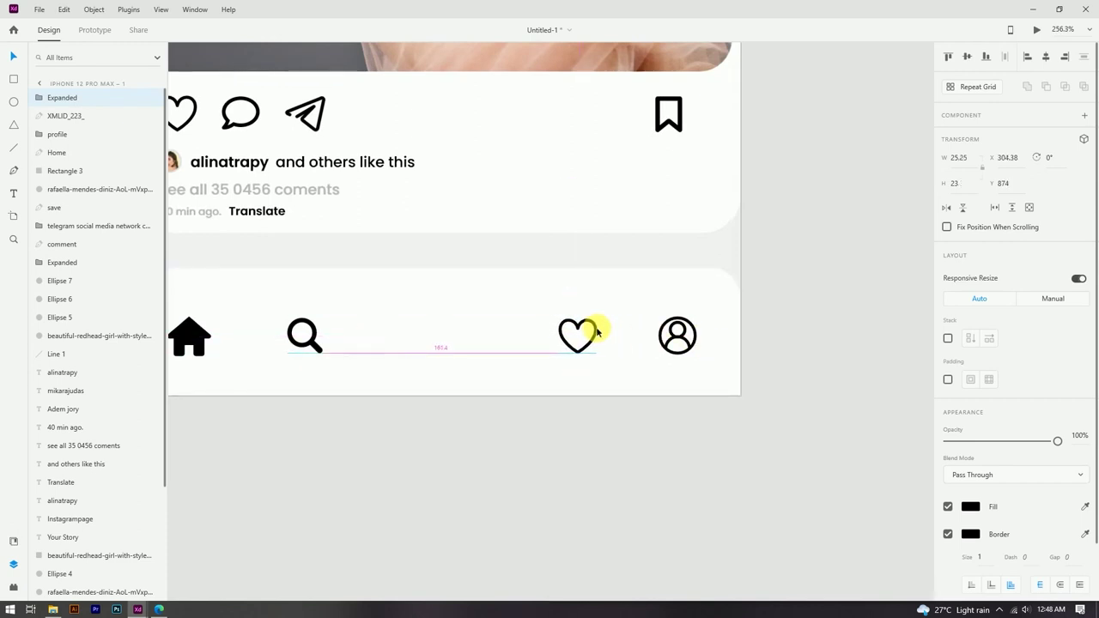
scroll(597, 332, "down", 2)
scroll(607, 364, "up", 2)
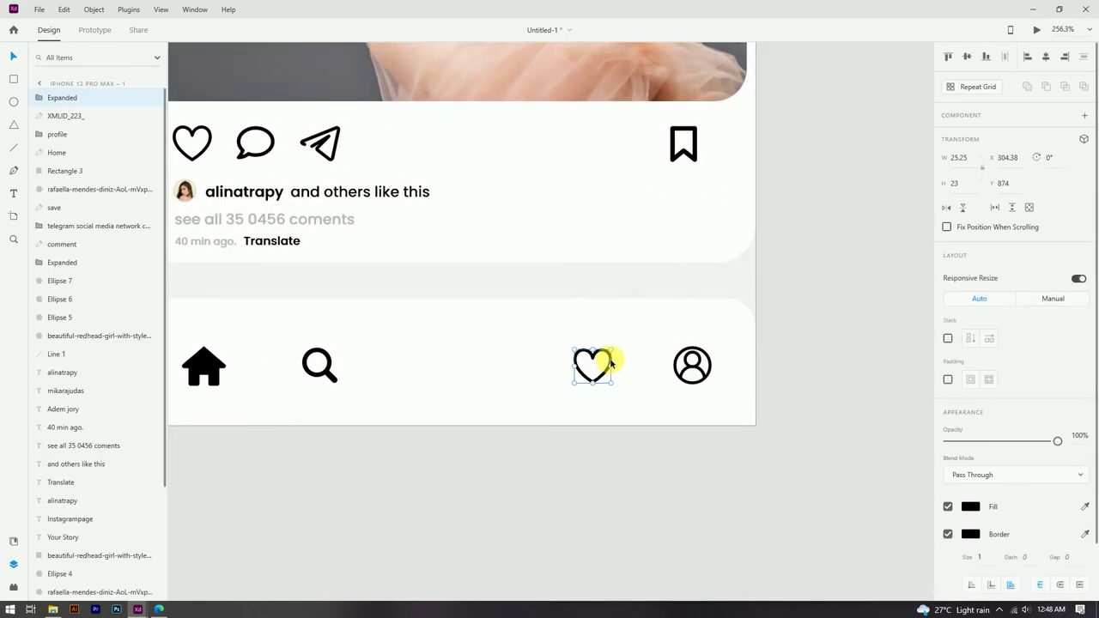
key("Escape")
scroll(593, 365, "down", 3)
scroll(602, 431, "up", 3)
left_click(564, 368)
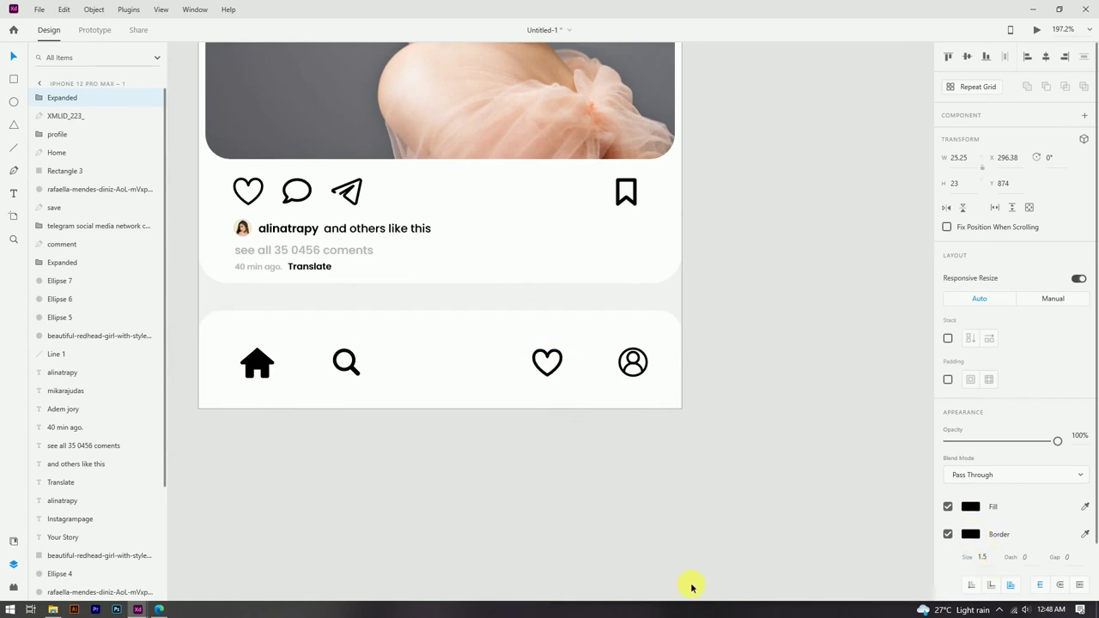
key("Escape")
scroll(643, 400, "down", 3)
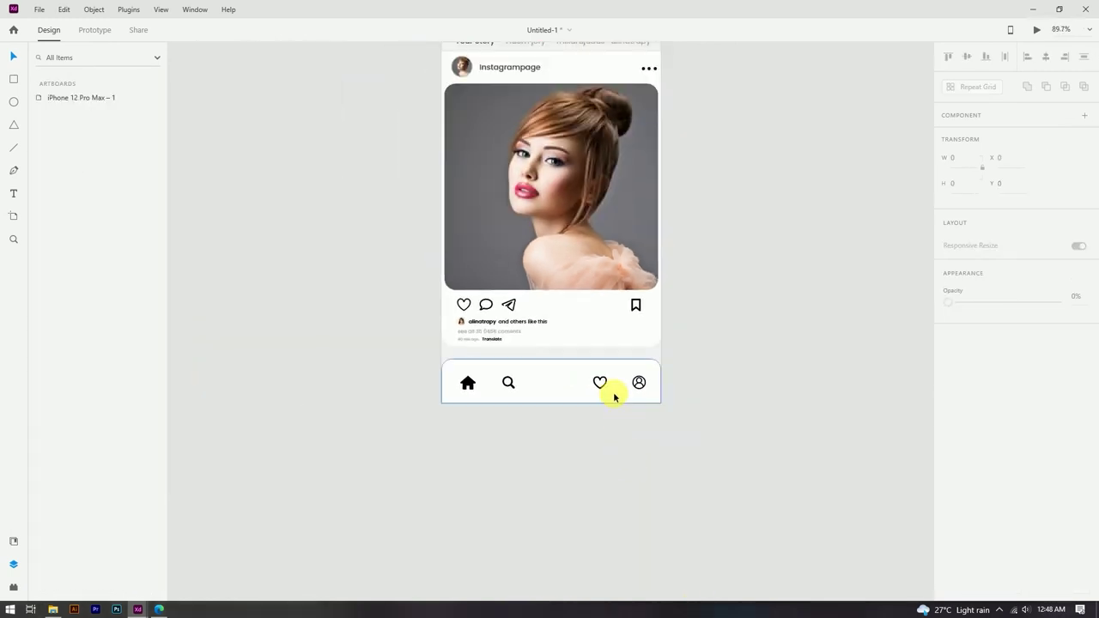
scroll(537, 414, "up", 2)
scroll(538, 414, "down", 3)
scroll(680, 400, "up", 2)
scroll(680, 401, "down", 1)
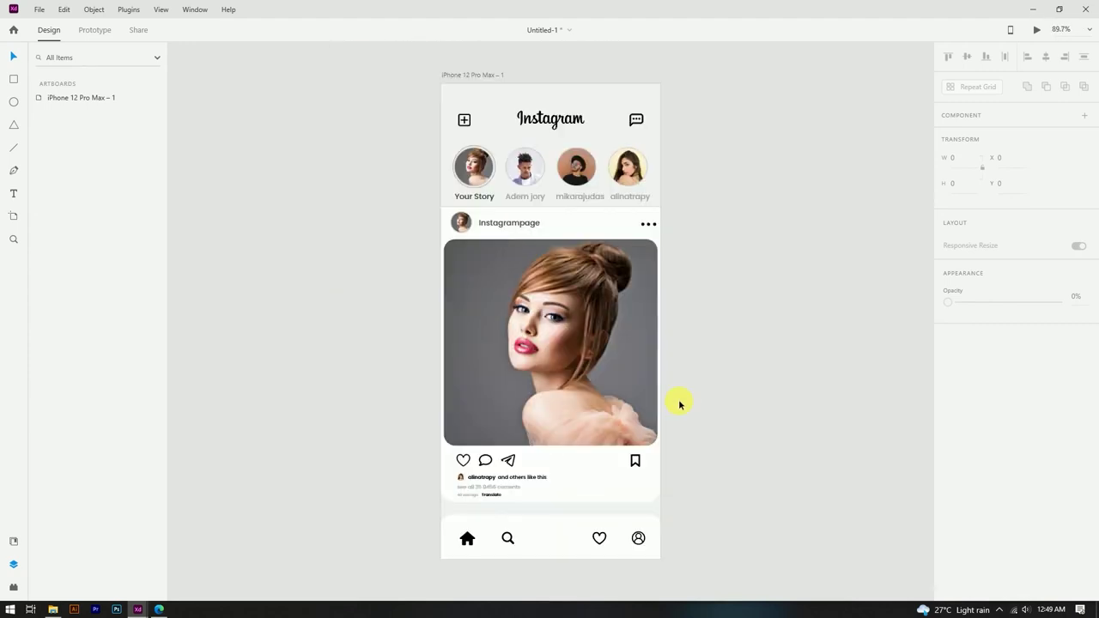
scroll(680, 400, "down", 2)
scroll(484, 412, "up", 3)
Step: Draw a 58×58 borderless white circle with a soft drop shadow in the nav bar's centre
left_click(12, 102)
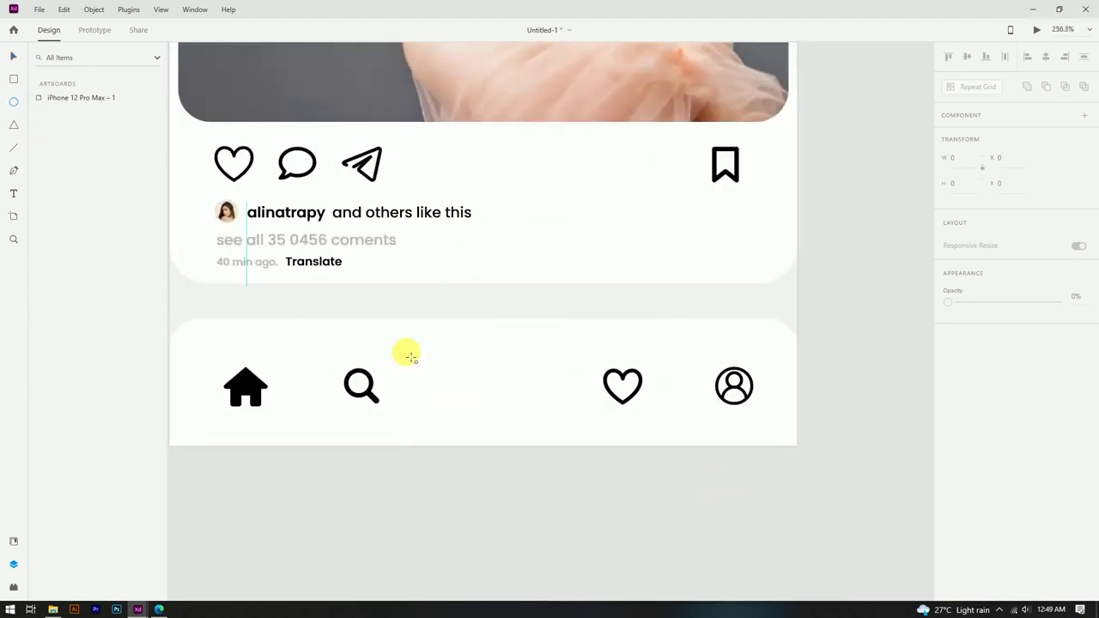
left_click_drag(485, 384, 607, 428)
left_click(14, 30)
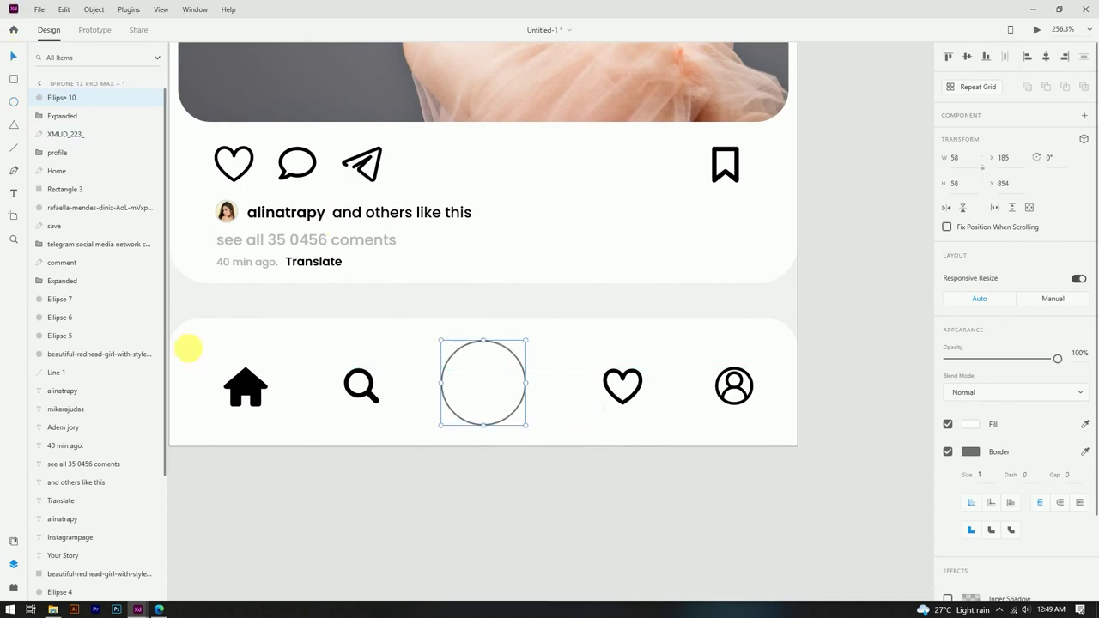
left_click(480, 402)
left_click(949, 453)
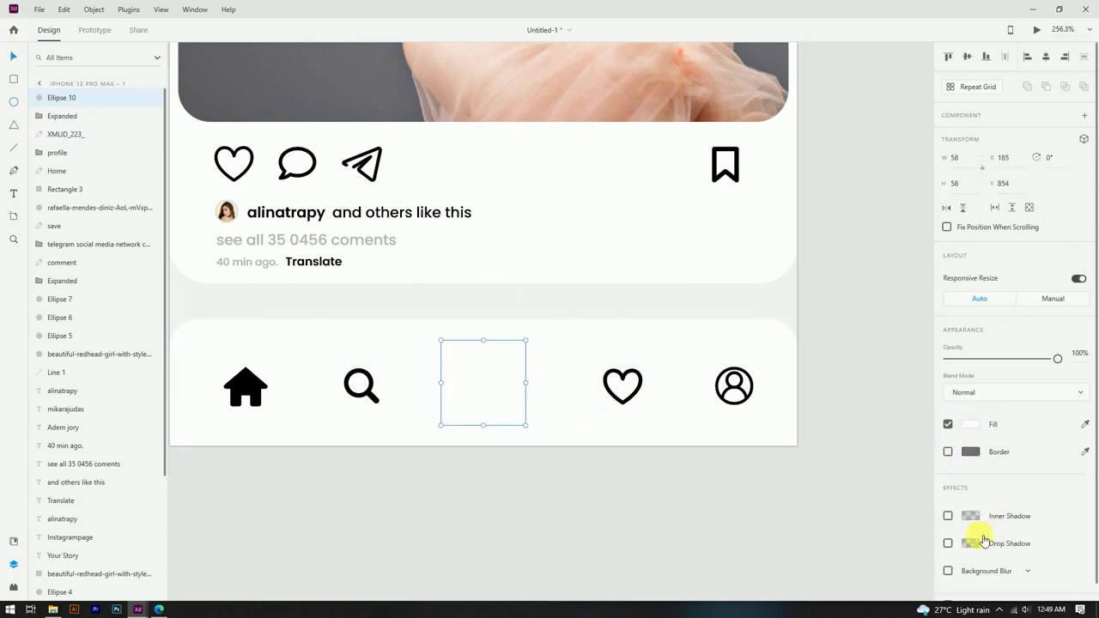
left_click(948, 543)
left_click(972, 543)
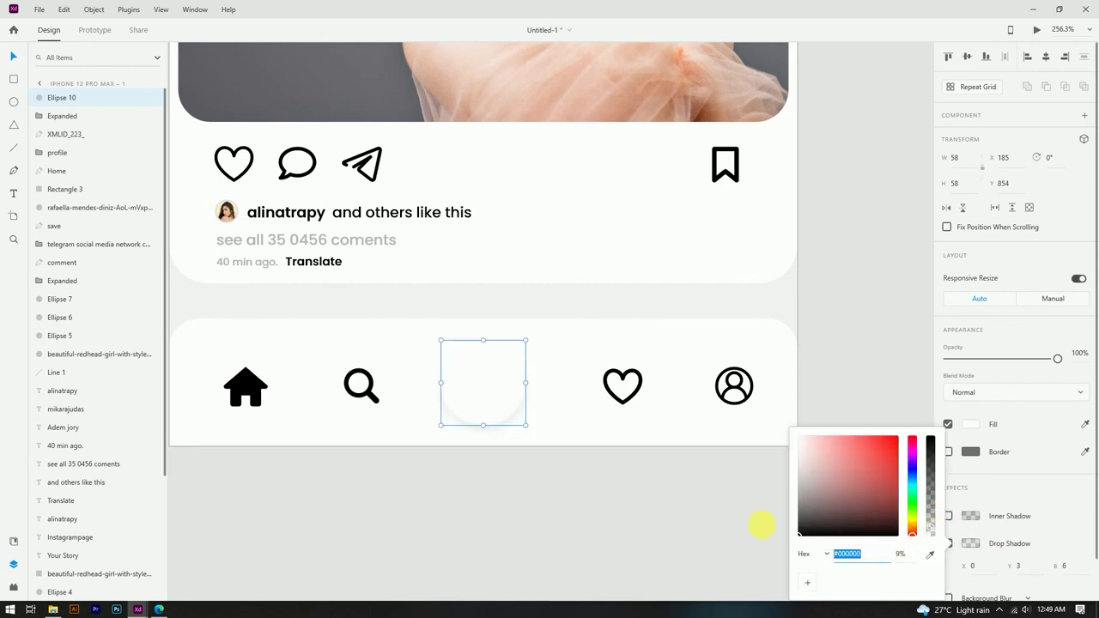
left_click(643, 541)
scroll(564, 356, "down", 3)
Step: Drag plus.svg from the icons folder onto the artboard and move it toward the centre circle
mouse_move(53, 611)
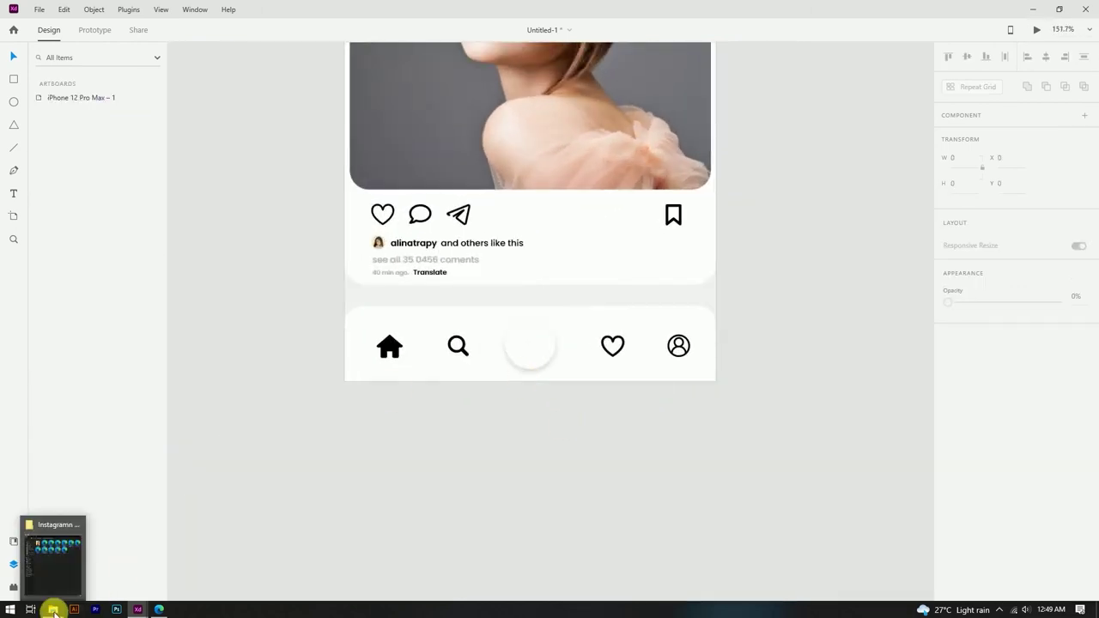
left_click(55, 562)
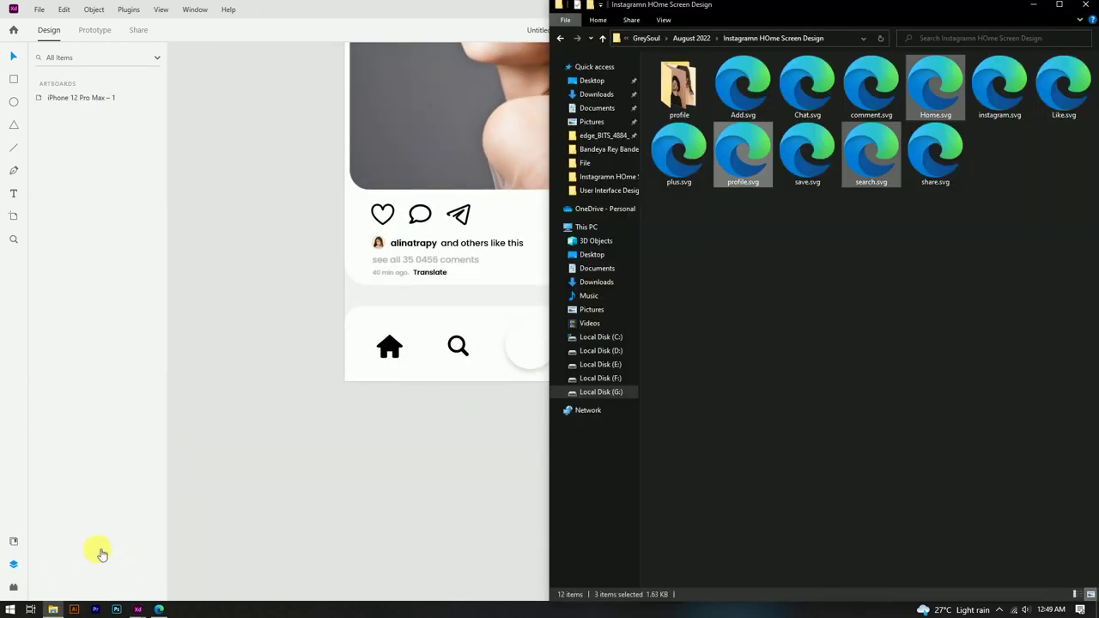
left_click(829, 333)
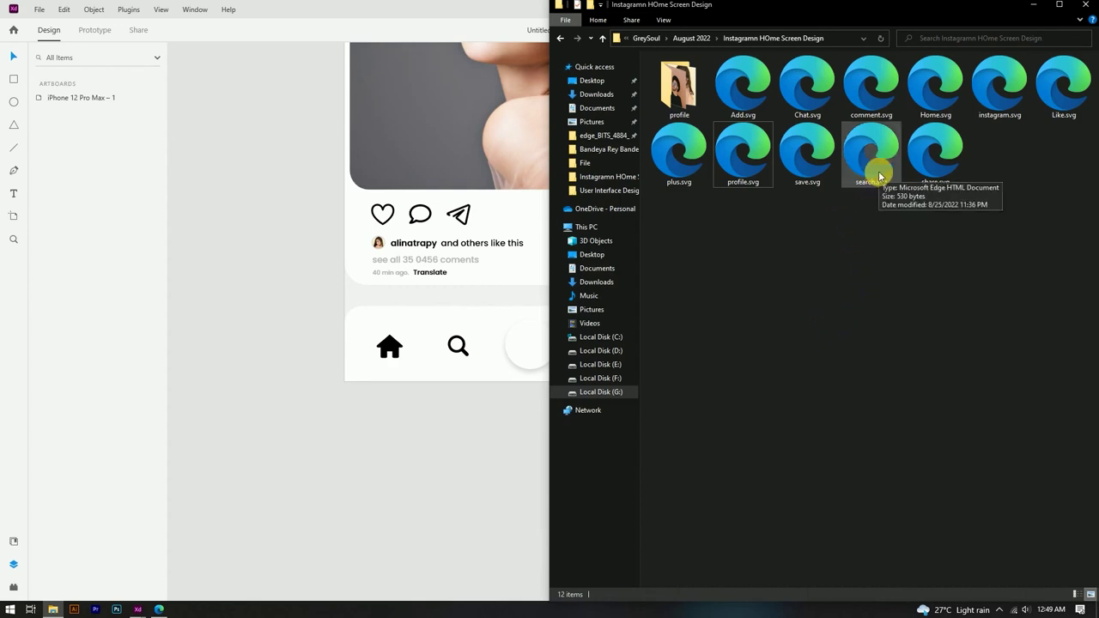
left_click(681, 157)
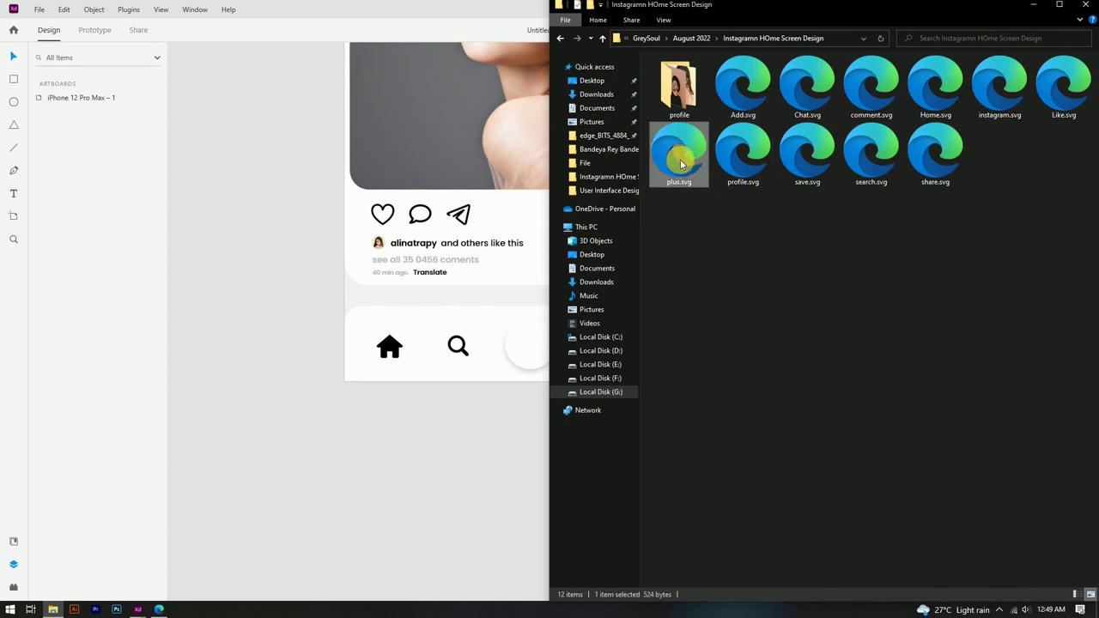
left_click_drag(682, 153, 352, 292)
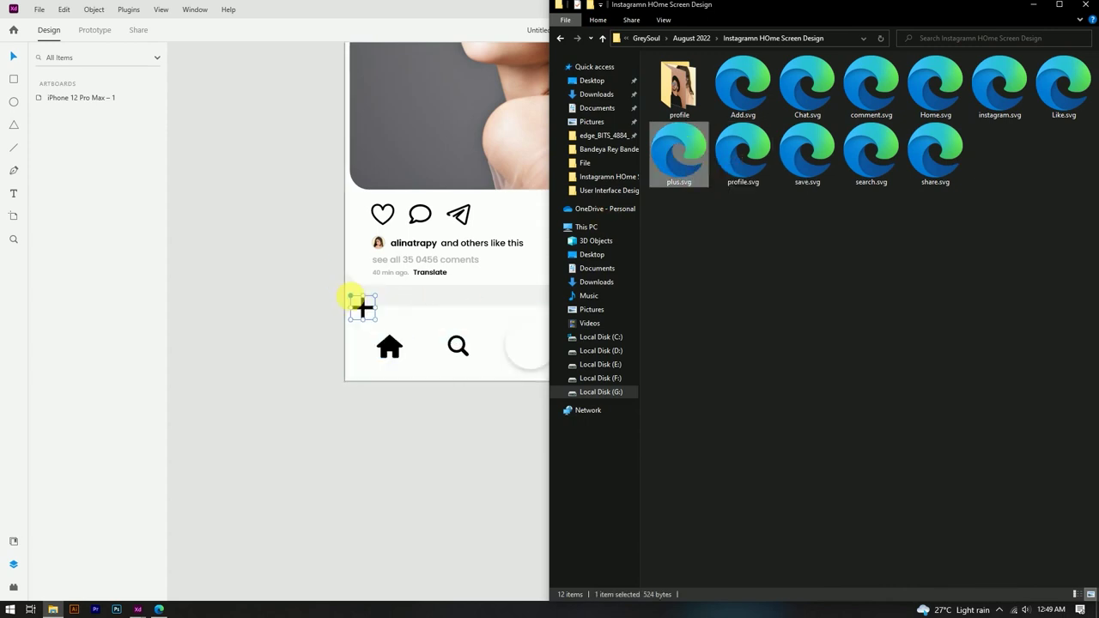
left_click(410, 400)
scroll(410, 402, "down", 5)
left_click(447, 420)
scroll(435, 387, "up", 2)
scroll(422, 361, "up", 3)
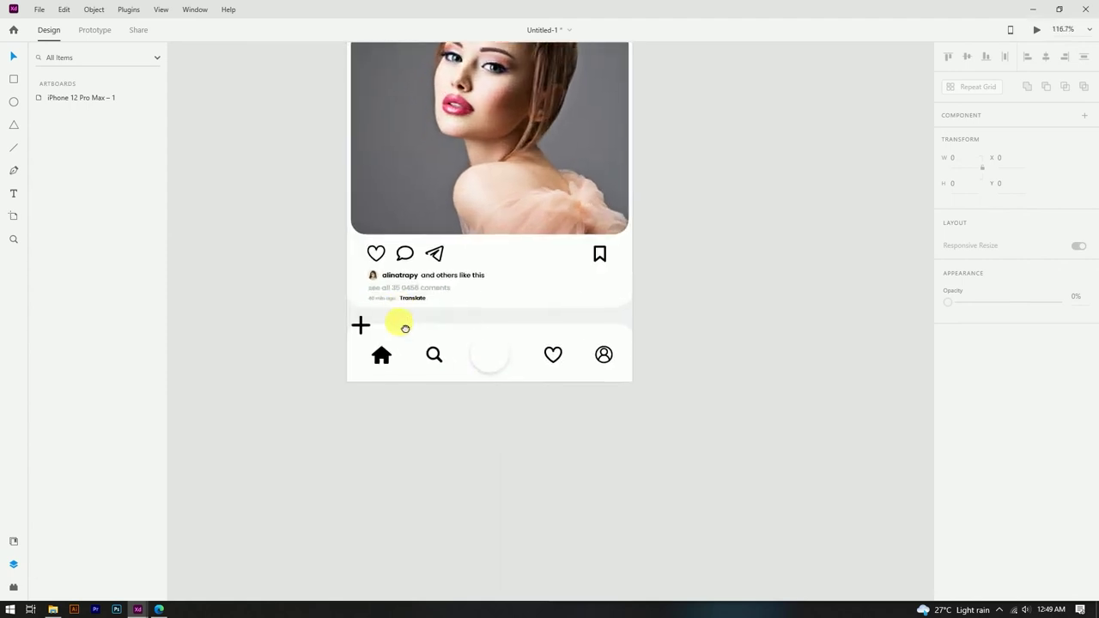
left_click_drag(361, 321, 491, 359)
Step: Fit the whole artboard in view with Ctrl+0 to review the layout
left_click(513, 421)
scroll(490, 368, "up", 6)
left_click(526, 488)
key("Escape")
key("ctrl+0")
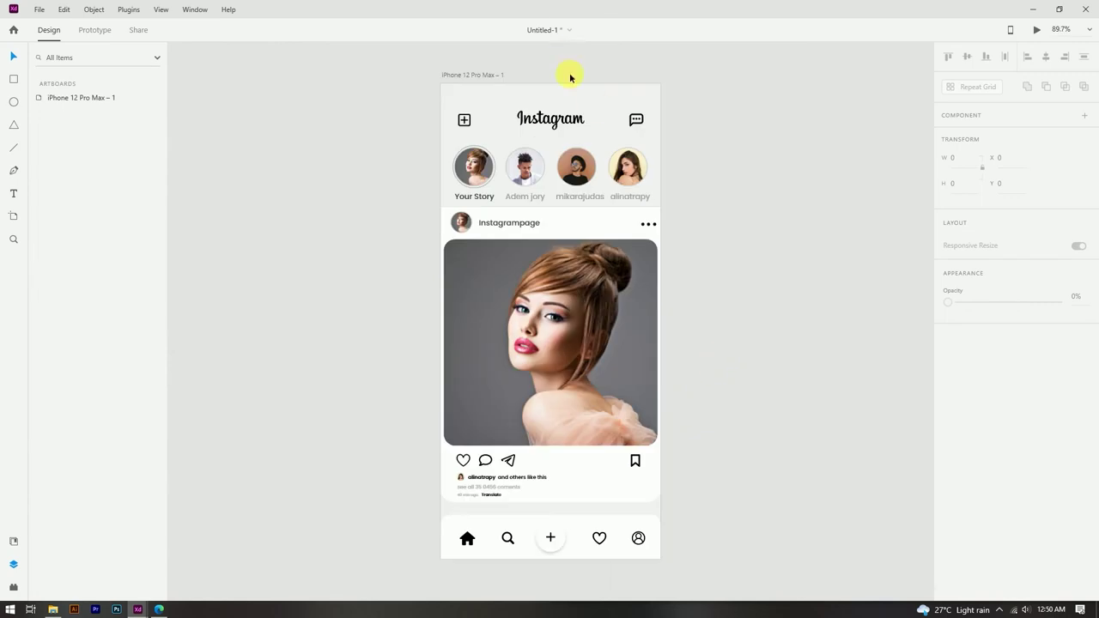
scroll(759, 297, "down", 2)
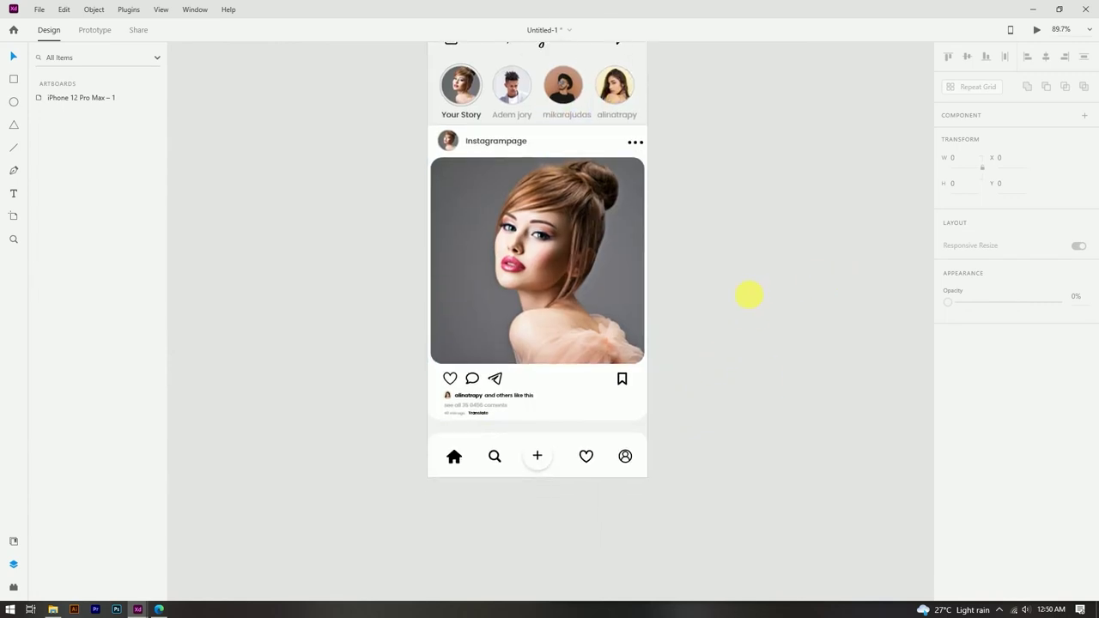
scroll(734, 311, "up", 2)
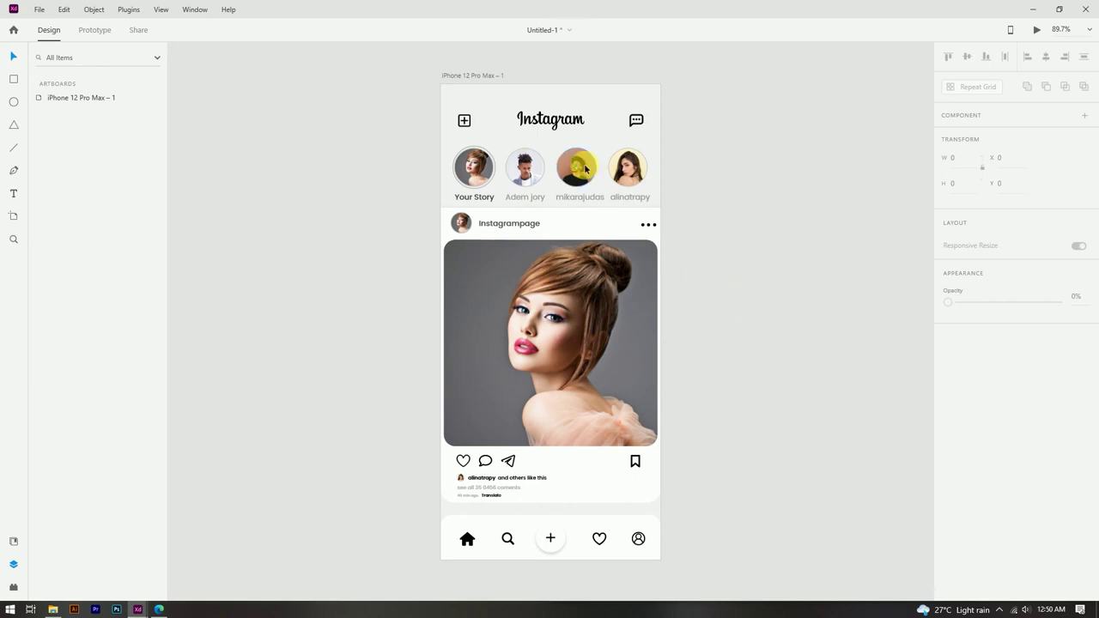
scroll(602, 154, "up", 2)
left_click_drag(405, 141, 662, 219)
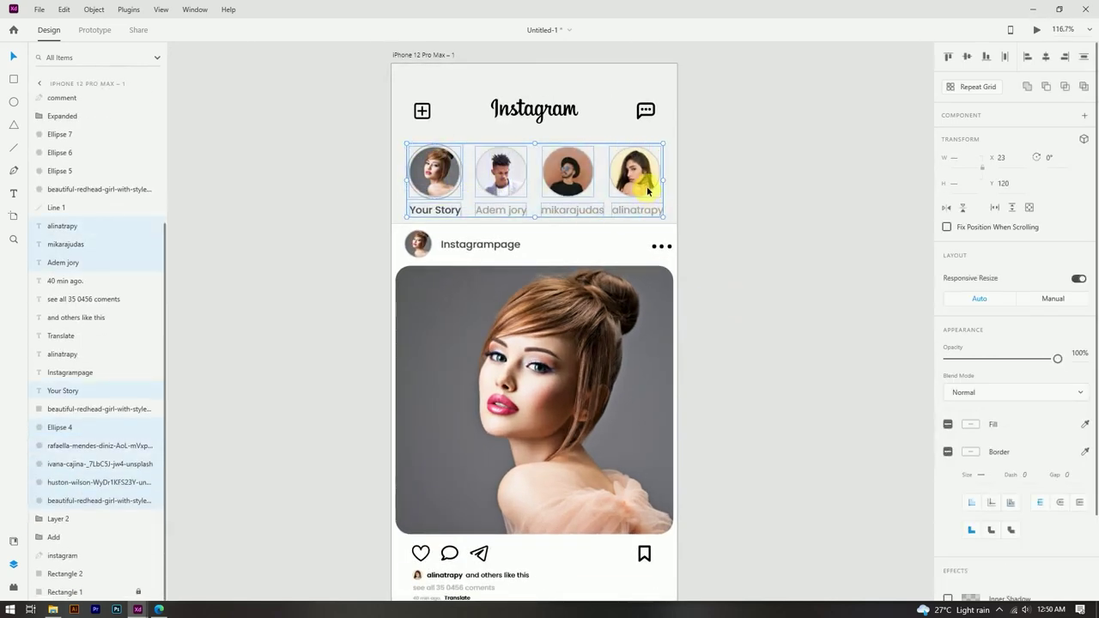
left_click(675, 129)
scroll(726, 129, "down", 2)
scroll(726, 130, "up", 2)
Step: Move the header icons and Instagram logo slightly down
left_click_drag(350, 107, 478, 147)
left_click_drag(344, 115, 659, 148)
left_click(652, 103)
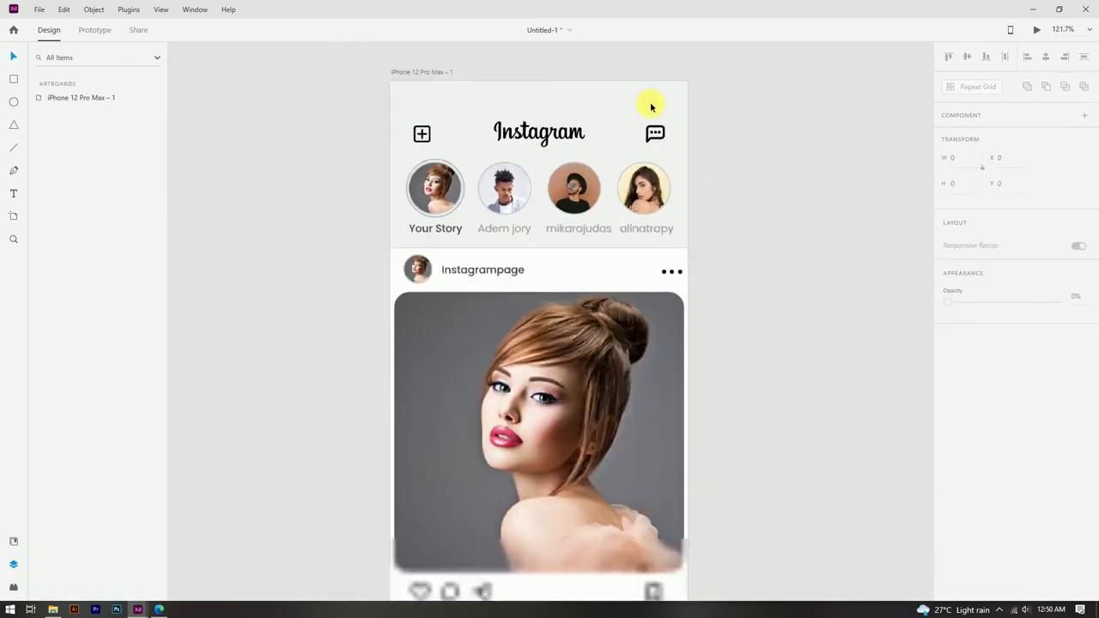
scroll(731, 265, "down", 2)
scroll(550, 351, "up", 2)
Step: Drag the nav bar background's top edge up so the bar stands 91 high
left_click(434, 331)
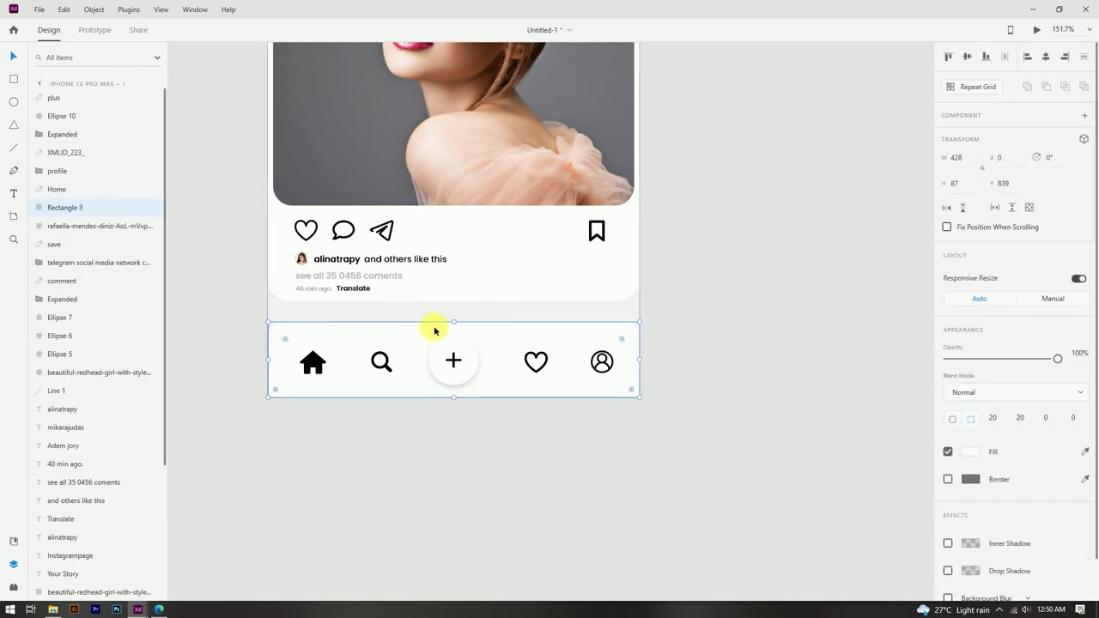
left_click_drag(455, 323, 454, 319)
left_click(608, 289)
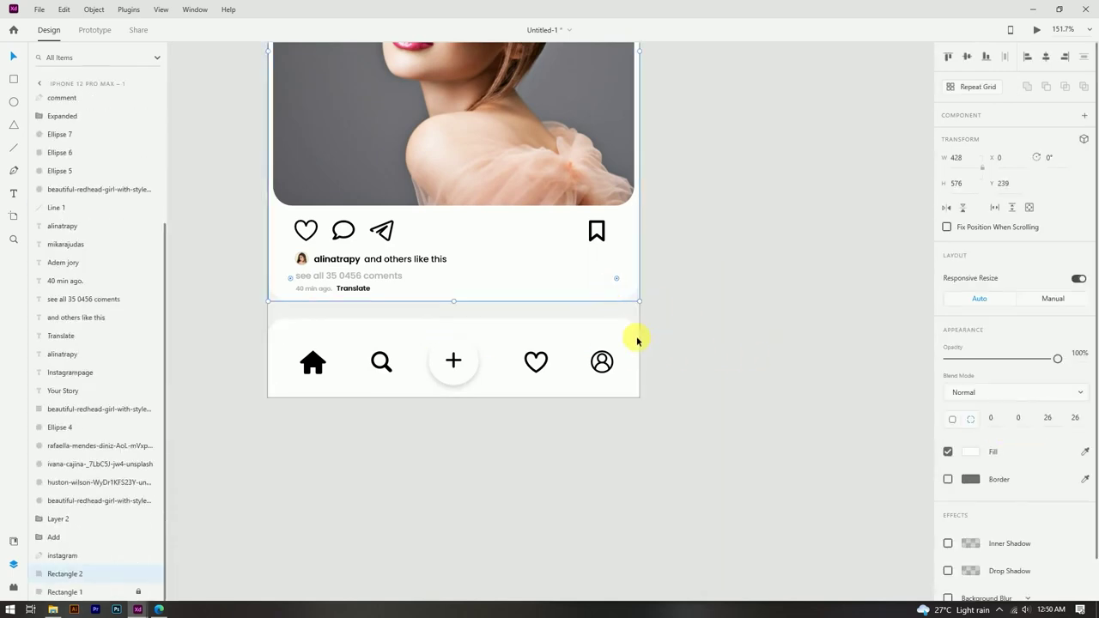
left_click(622, 339)
Step: Give the post card background a bottom-right corner radius of 20
left_click(634, 296)
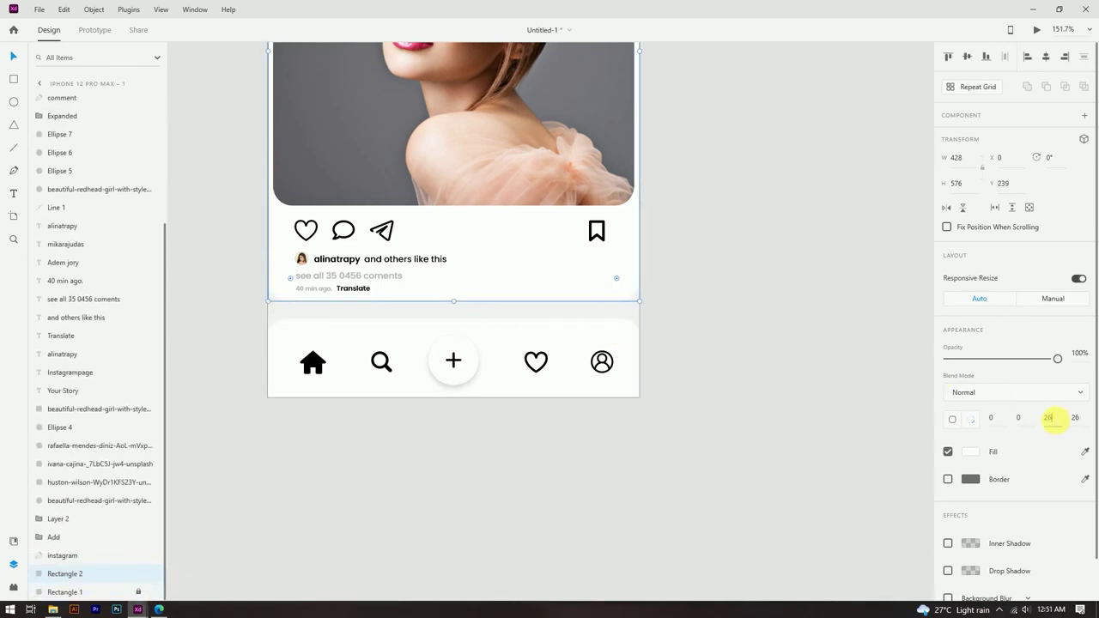
left_click_drag(1043, 421, 1083, 424)
left_click(812, 435)
key("ctrl+0")
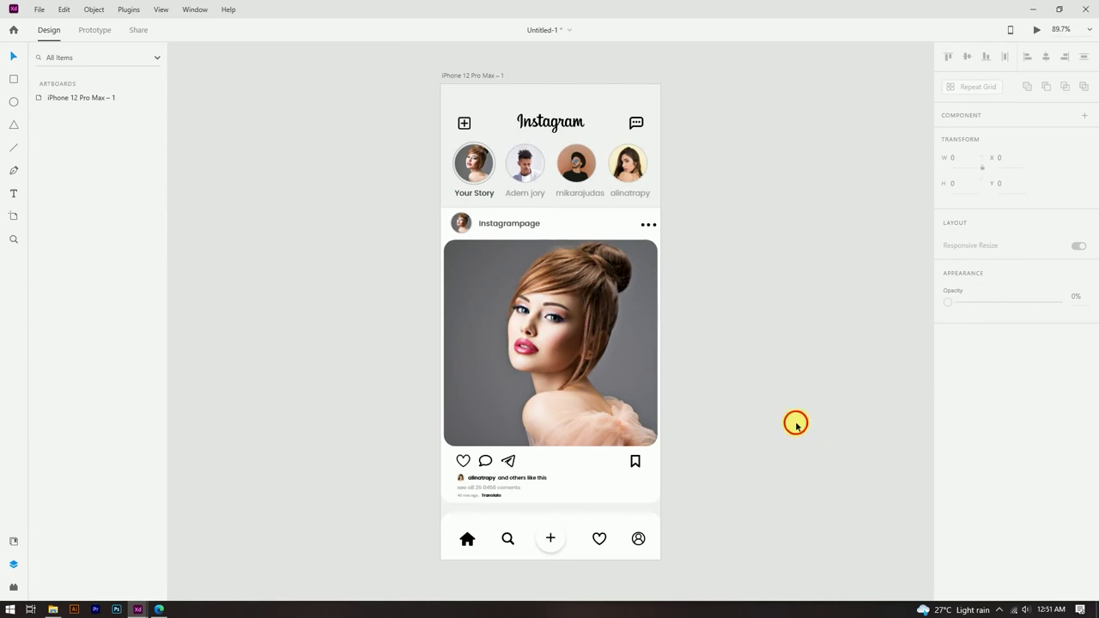
scroll(707, 209, "up", 2)
scroll(706, 210, "down", 2)
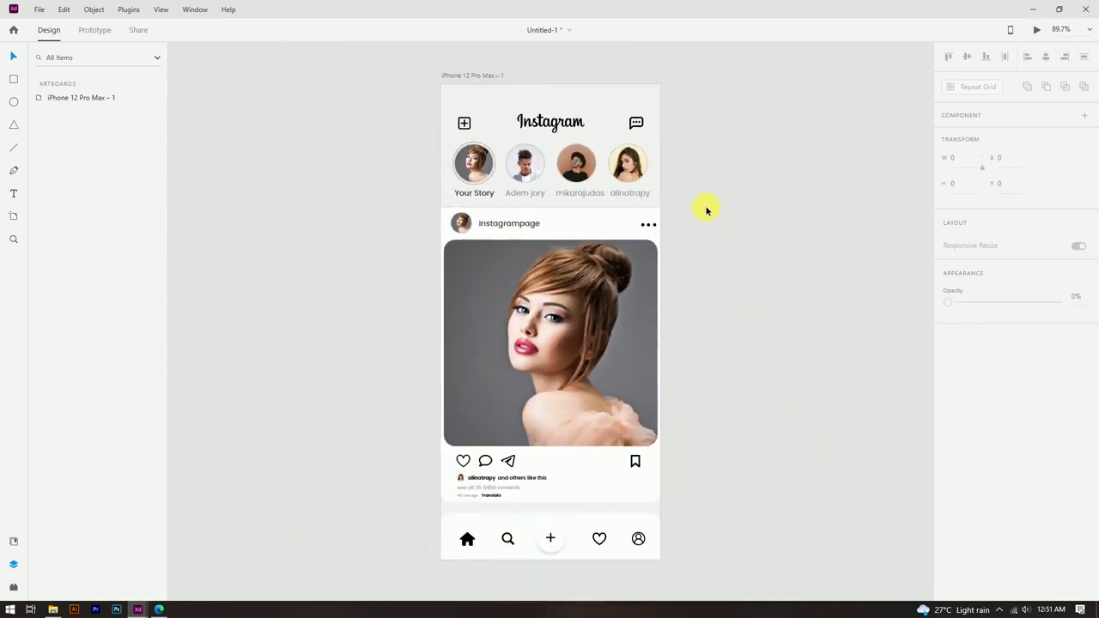